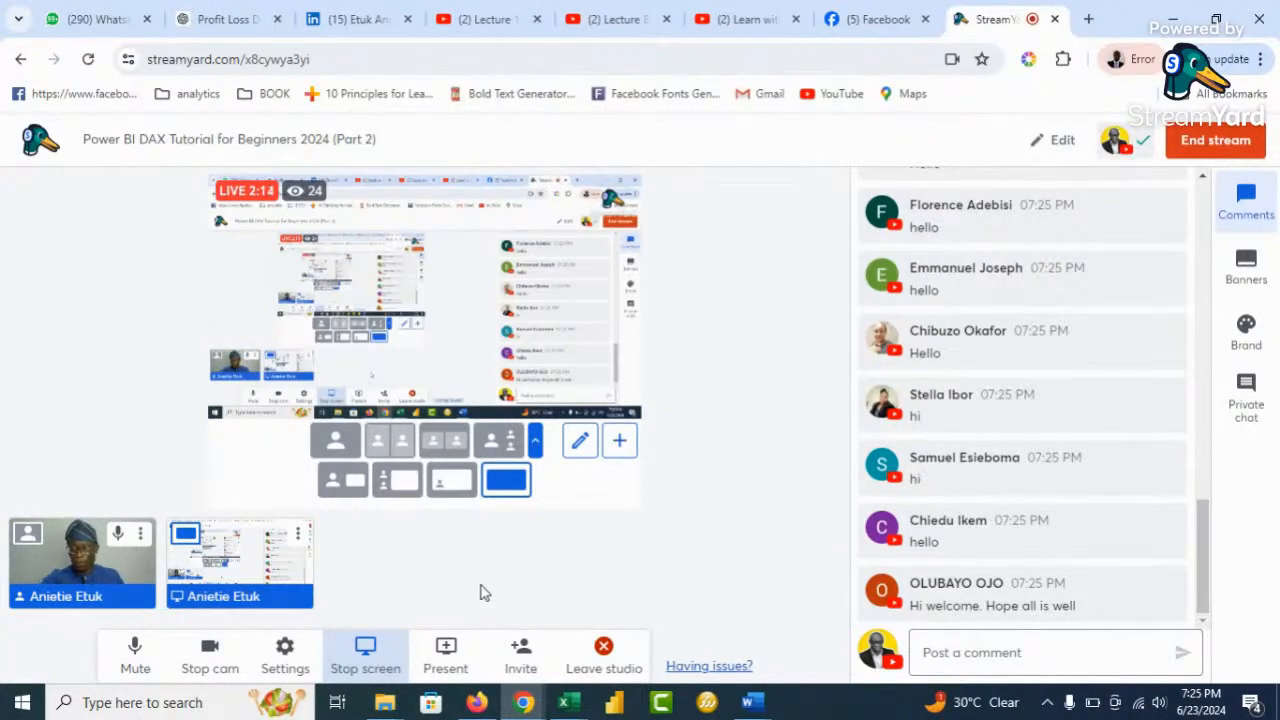
Reveal the hidden viewer comment in the StreamYard Comments panel
{"action": "scroll", "coordinate": [1060, 386], "scroll_direction": "up", "scroll_amount": 3}
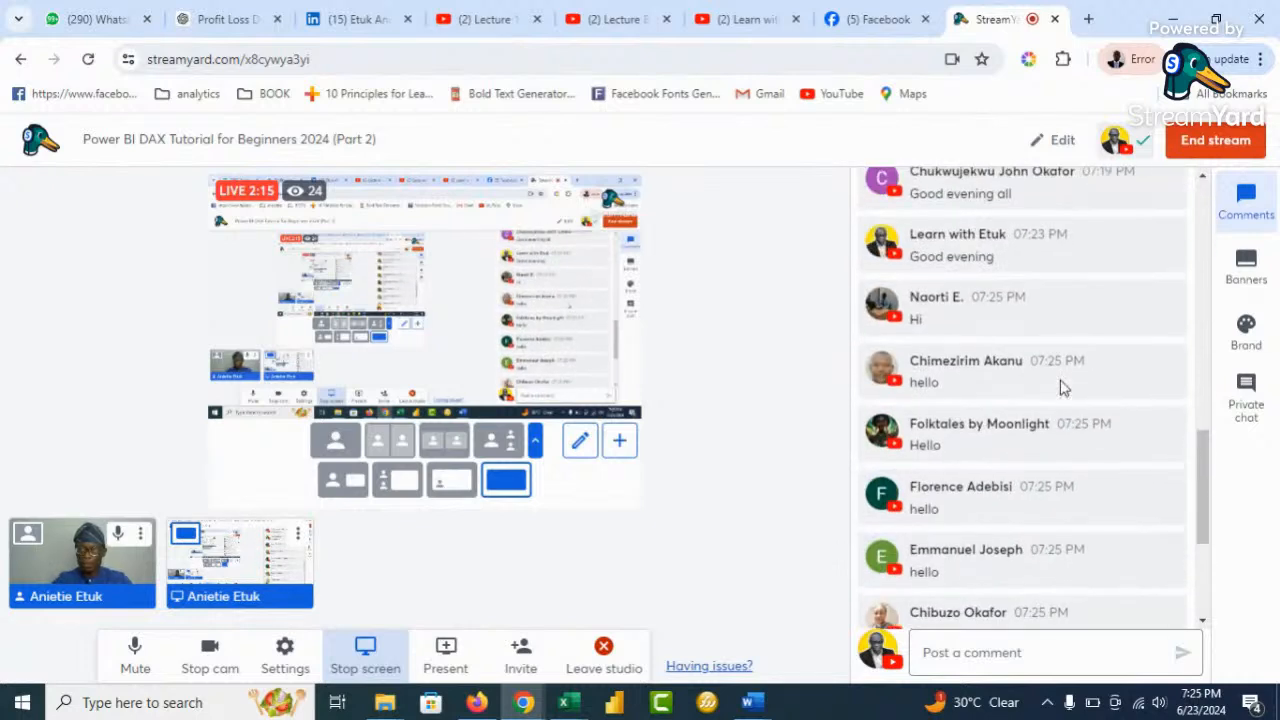
{"action": "left_click", "coordinate": [1062, 386]}
{"action": "scroll", "coordinate": [1080, 380], "scroll_direction": "up", "scroll_amount": 1}
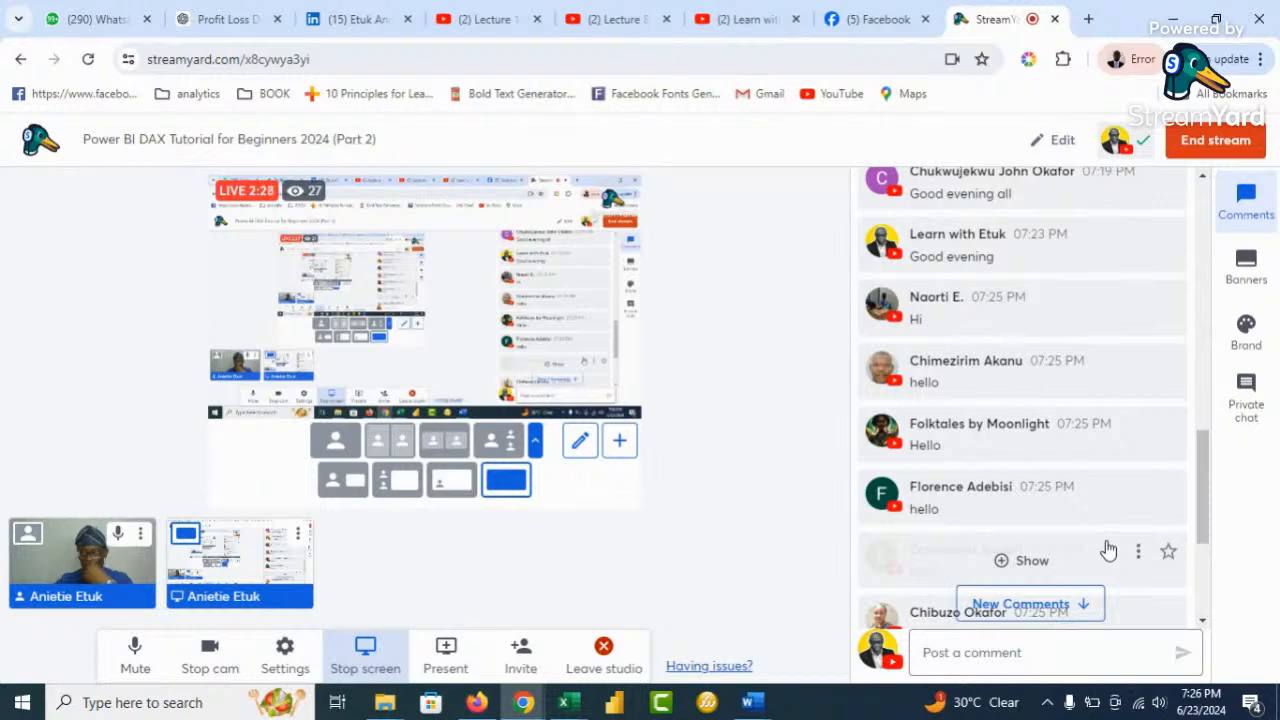
Scroll down to the newest greetings in the live chat
{"action": "scroll", "coordinate": [1096, 495], "scroll_direction": "down", "scroll_amount": 1}
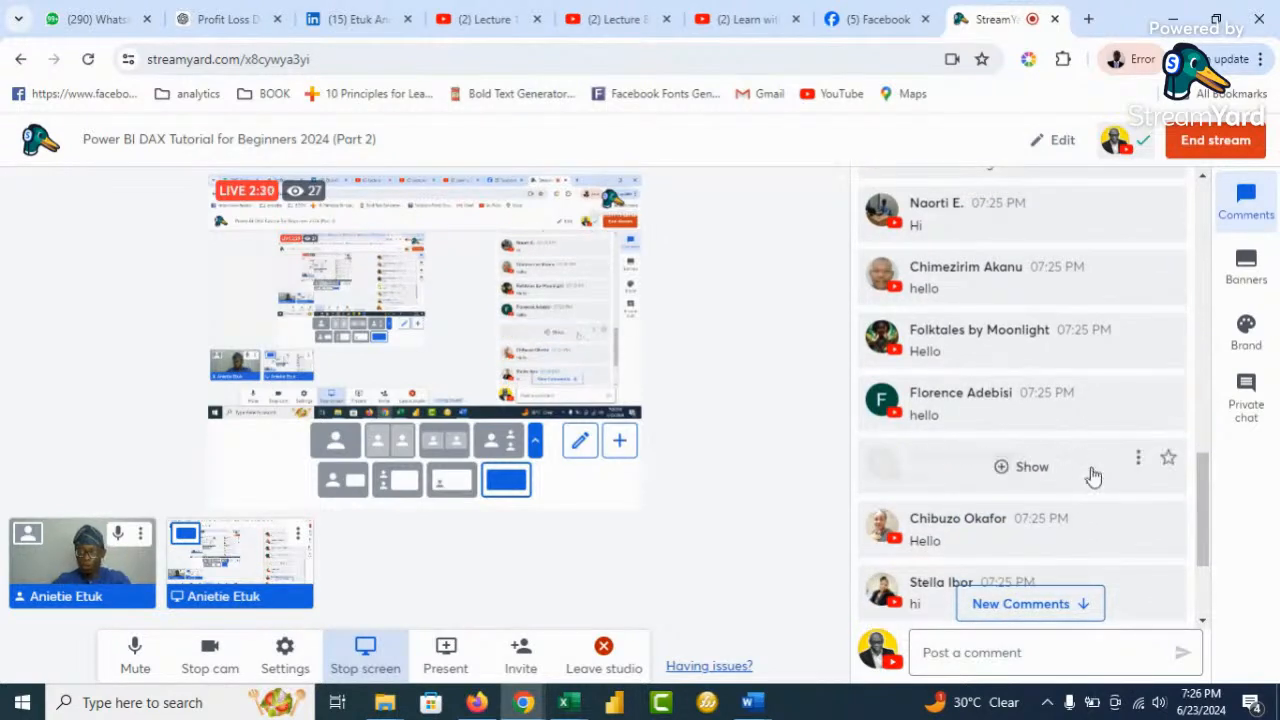
{"action": "scroll", "coordinate": [1092, 477], "scroll_direction": "down", "scroll_amount": 1}
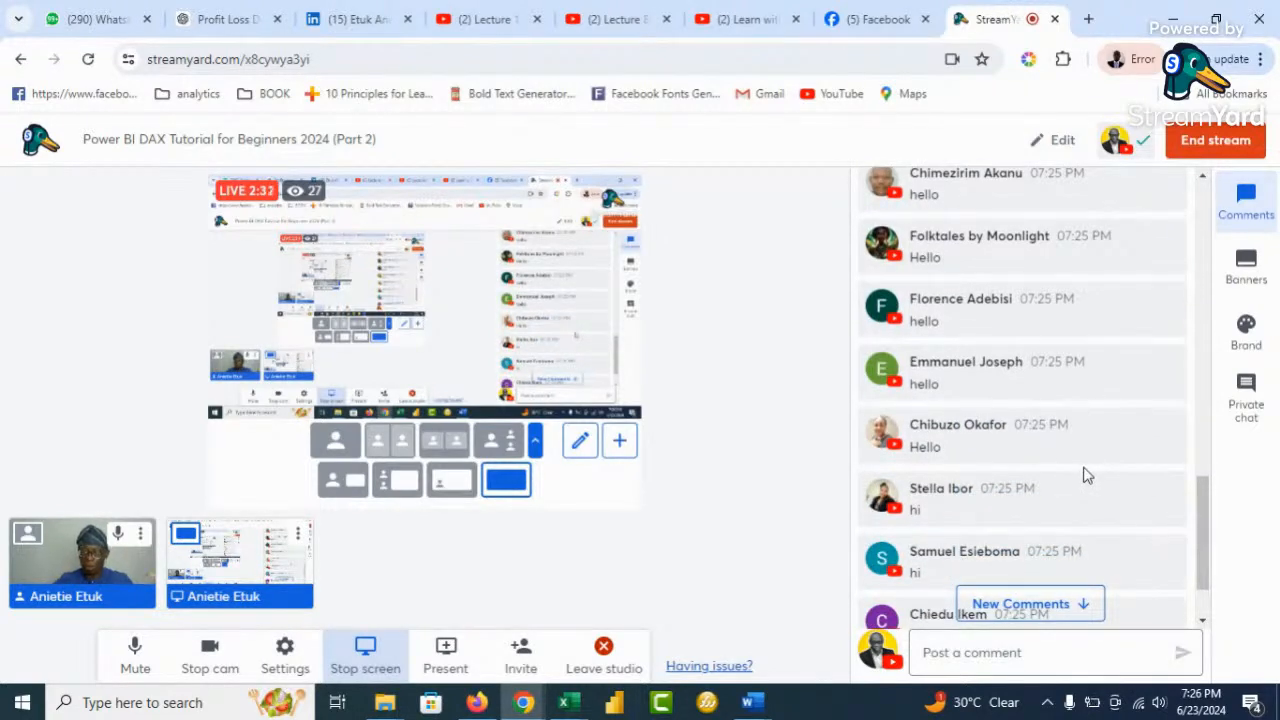
{"action": "scroll", "coordinate": [1088, 476], "scroll_direction": "down", "scroll_amount": 2}
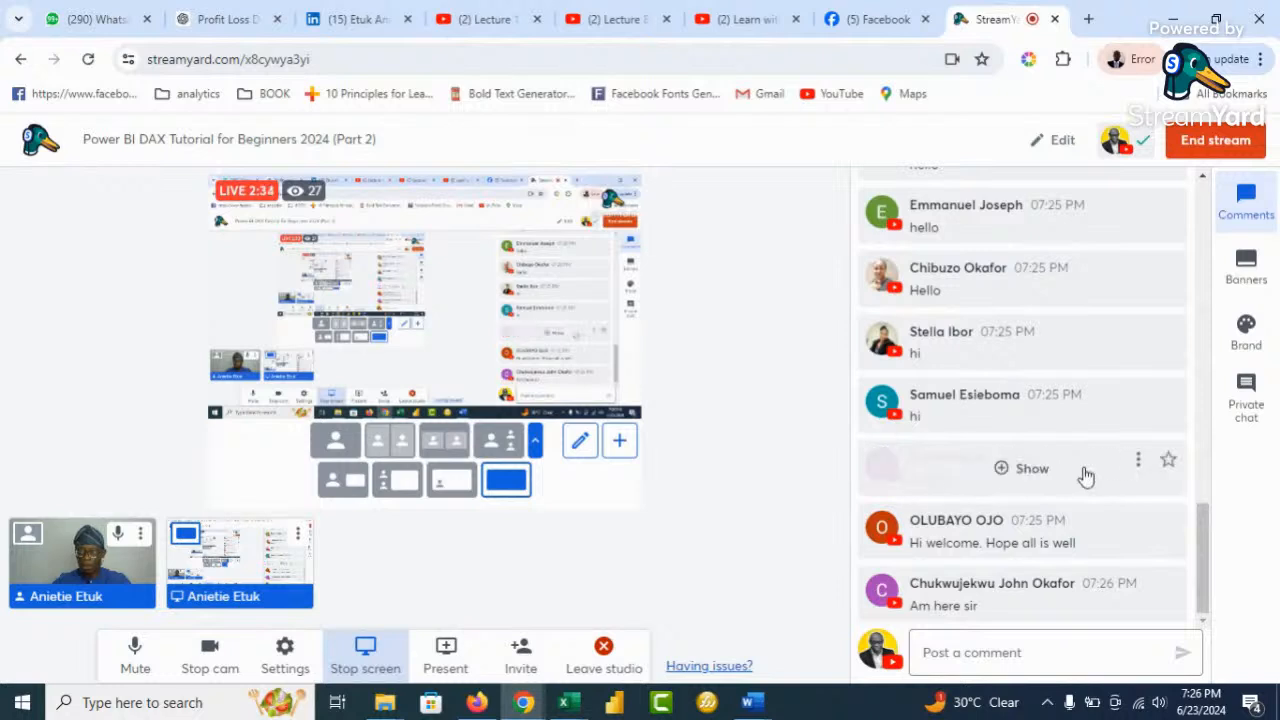
{"action": "mouse_move", "coordinate": [1028, 490]}
{"action": "mouse_move", "coordinate": [1100, 517]}
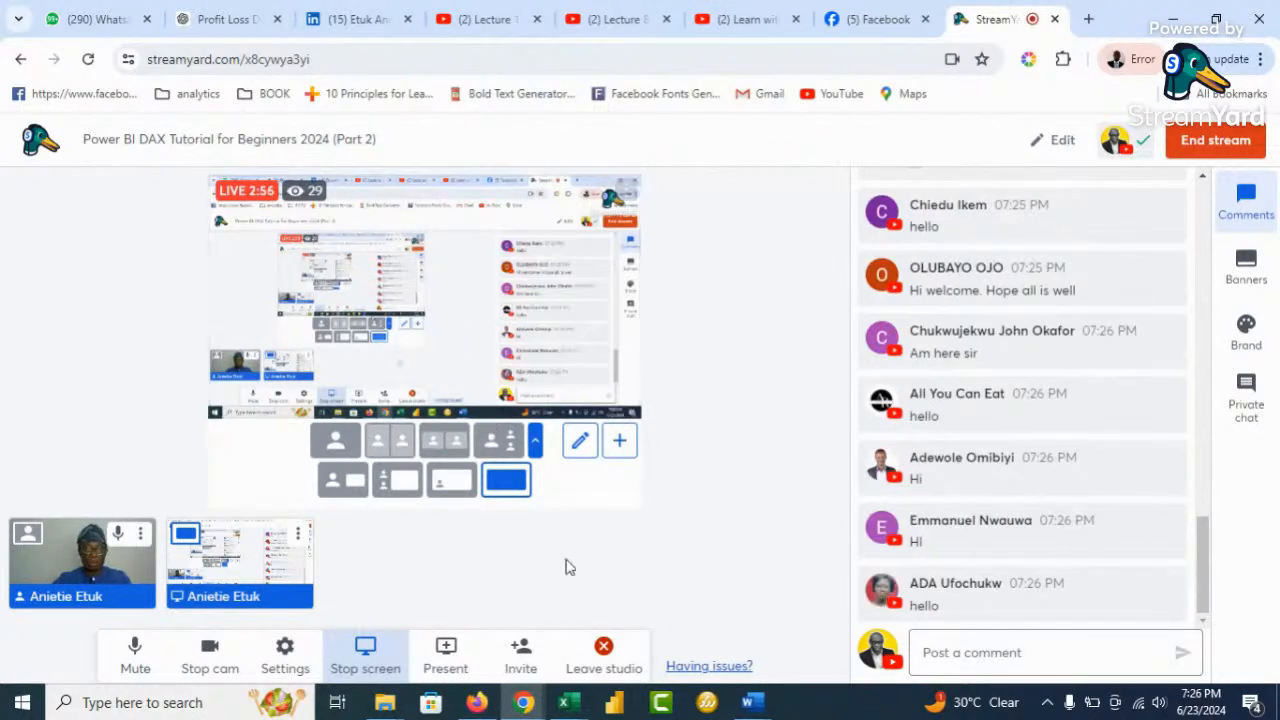
Switch to the Project 1 Car Sales workbook and dismiss the GET GENUINE OFFICE banner
{"action": "mouse_move", "coordinate": [572, 703]}
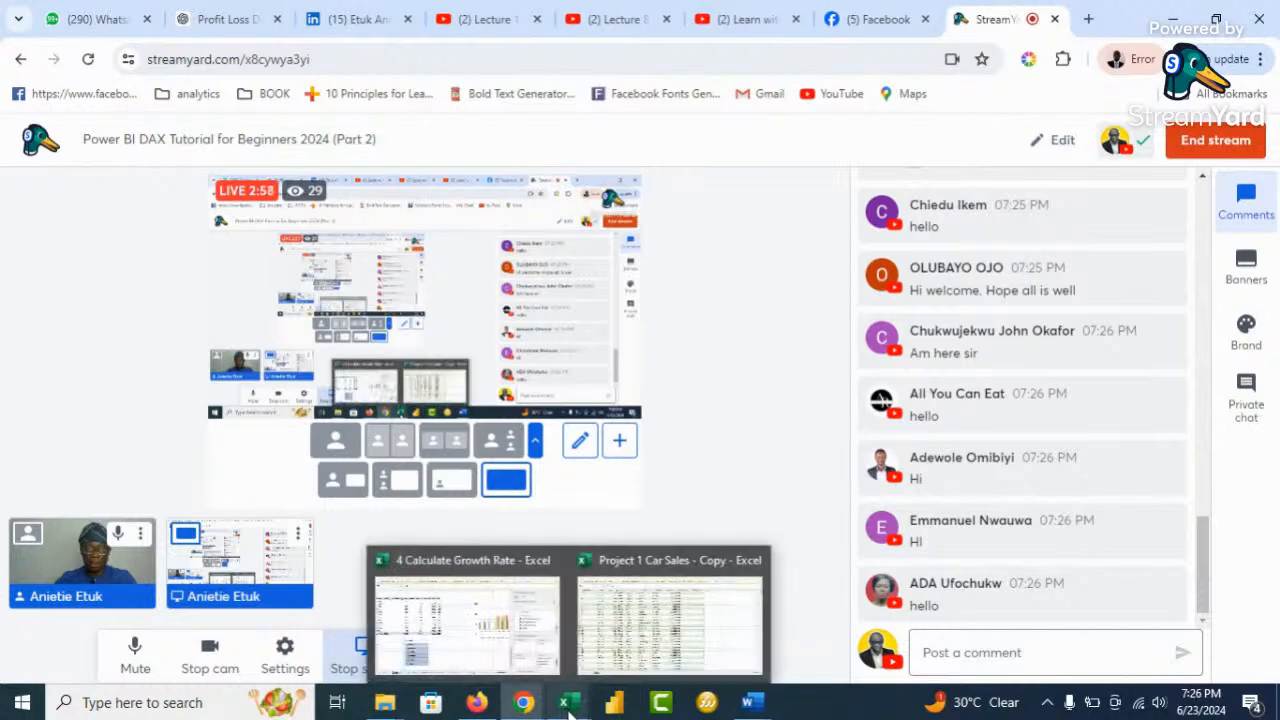
{"action": "left_click", "coordinate": [634, 645]}
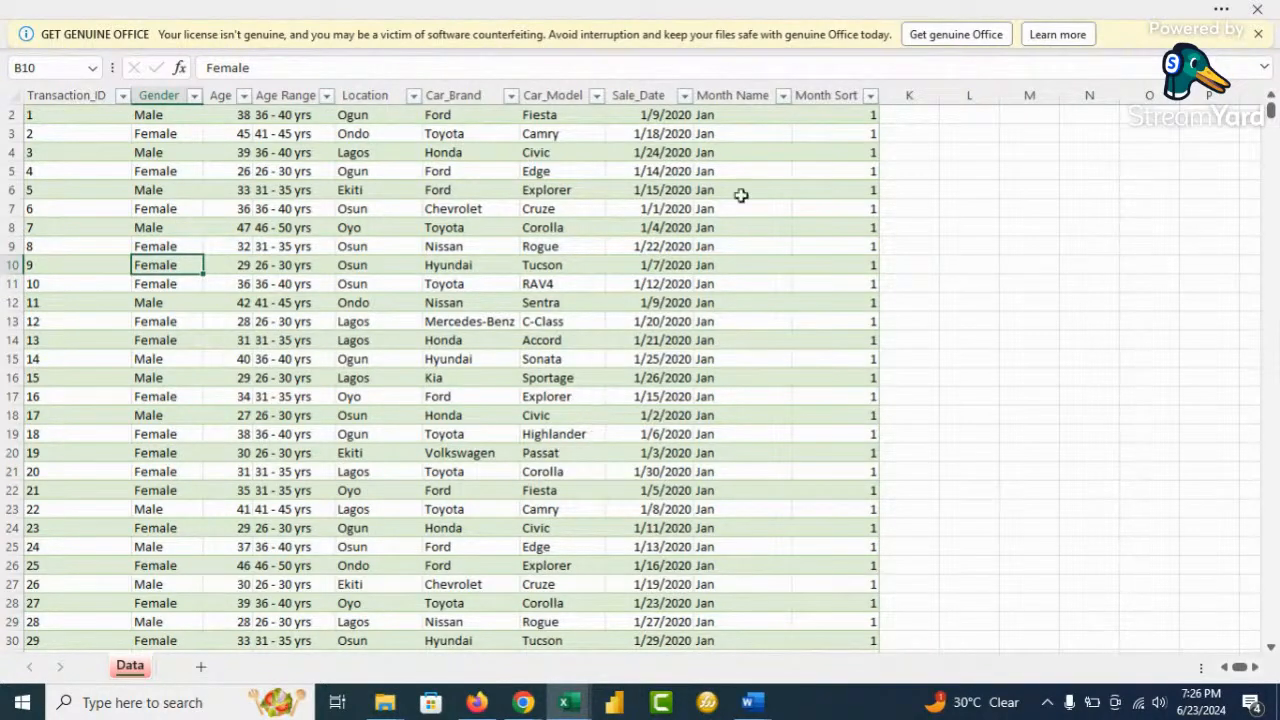
{"action": "left_click", "coordinate": [1258, 34]}
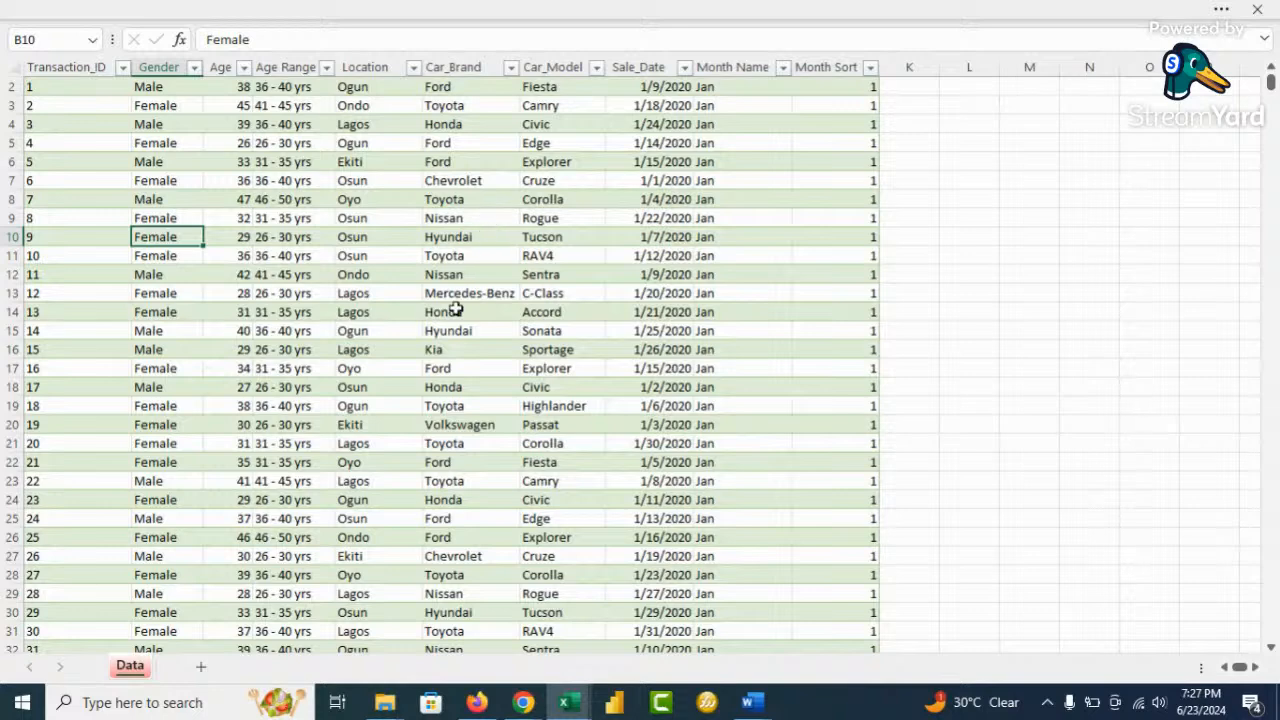
{"action": "mouse_move", "coordinate": [386, 702]}
{"action": "mouse_move", "coordinate": [380, 609]}
Insert a PivotTable from the Cleaned table on a new sheet, adding it to the Data Model
{"action": "left_click", "coordinate": [405, 293]}
{"action": "left_click", "coordinate": [458, 9]}
{"action": "left_click", "coordinate": [131, 59]}
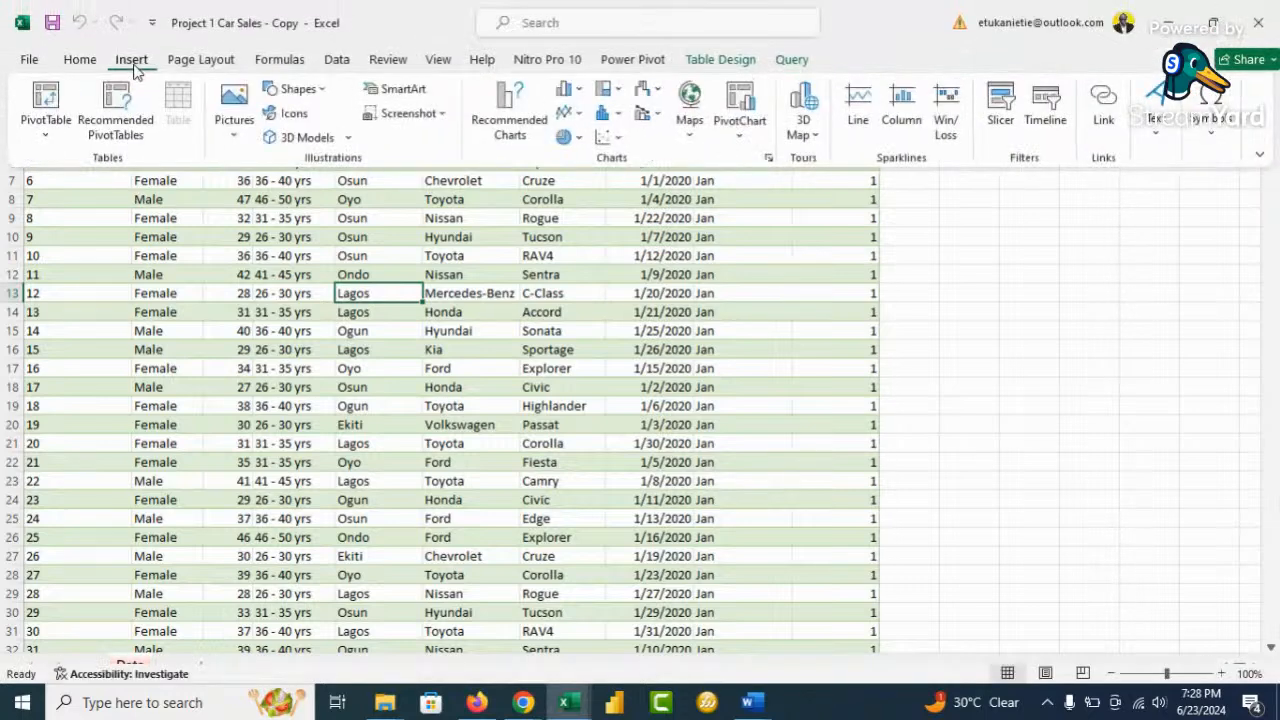
{"action": "left_click", "coordinate": [45, 95]}
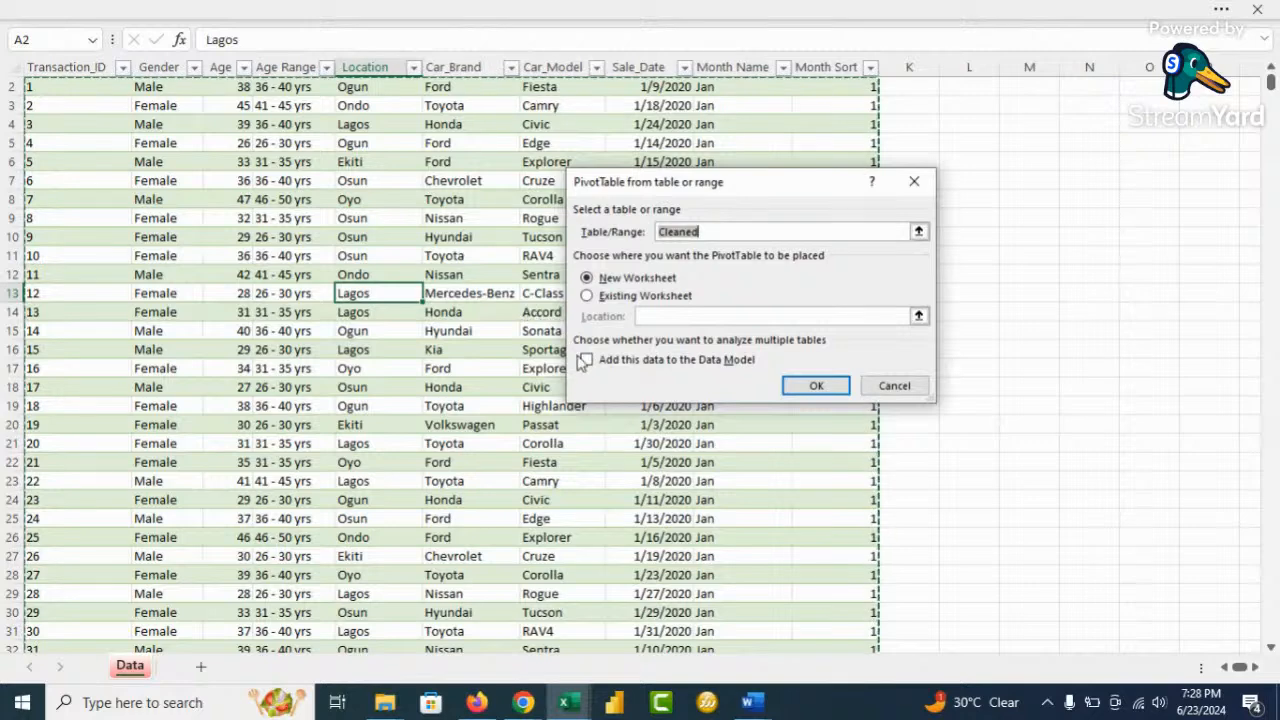
{"action": "left_click", "coordinate": [585, 360]}
{"action": "left_click", "coordinate": [806, 393]}
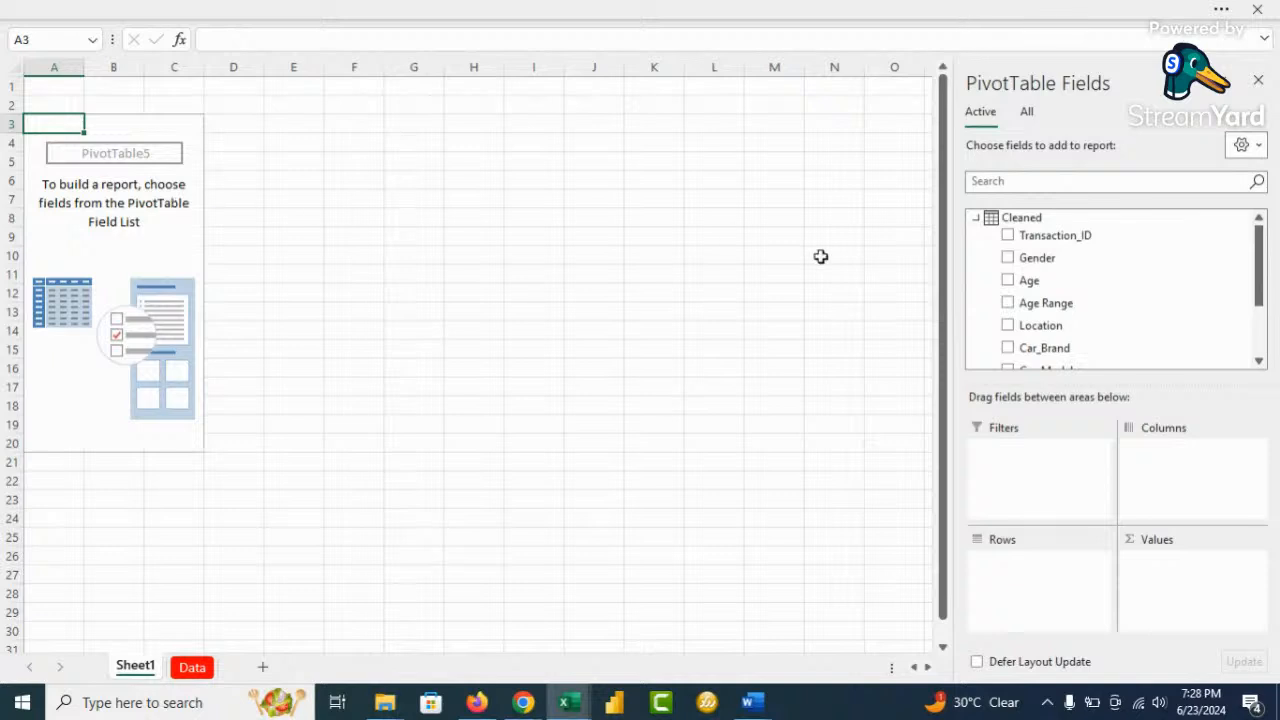
Count Transaction_ID by Car_Brand and sort largest to smallest, with Ford leading at 368
{"action": "left_click_drag", "start_coordinate": [1034, 231], "coordinate": [1206, 586]}
{"action": "scroll", "coordinate": [1077, 309], "scroll_direction": "down", "scroll_amount": 1}
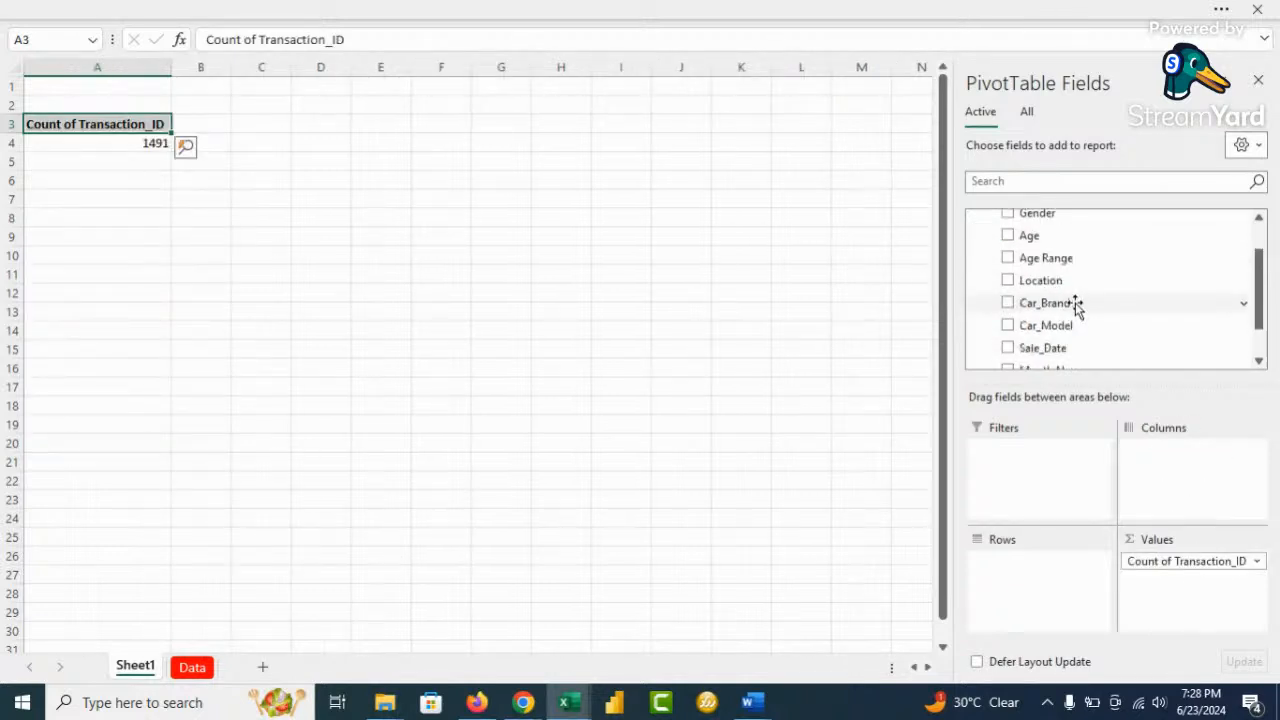
{"action": "left_click_drag", "start_coordinate": [1060, 306], "coordinate": [1046, 576]}
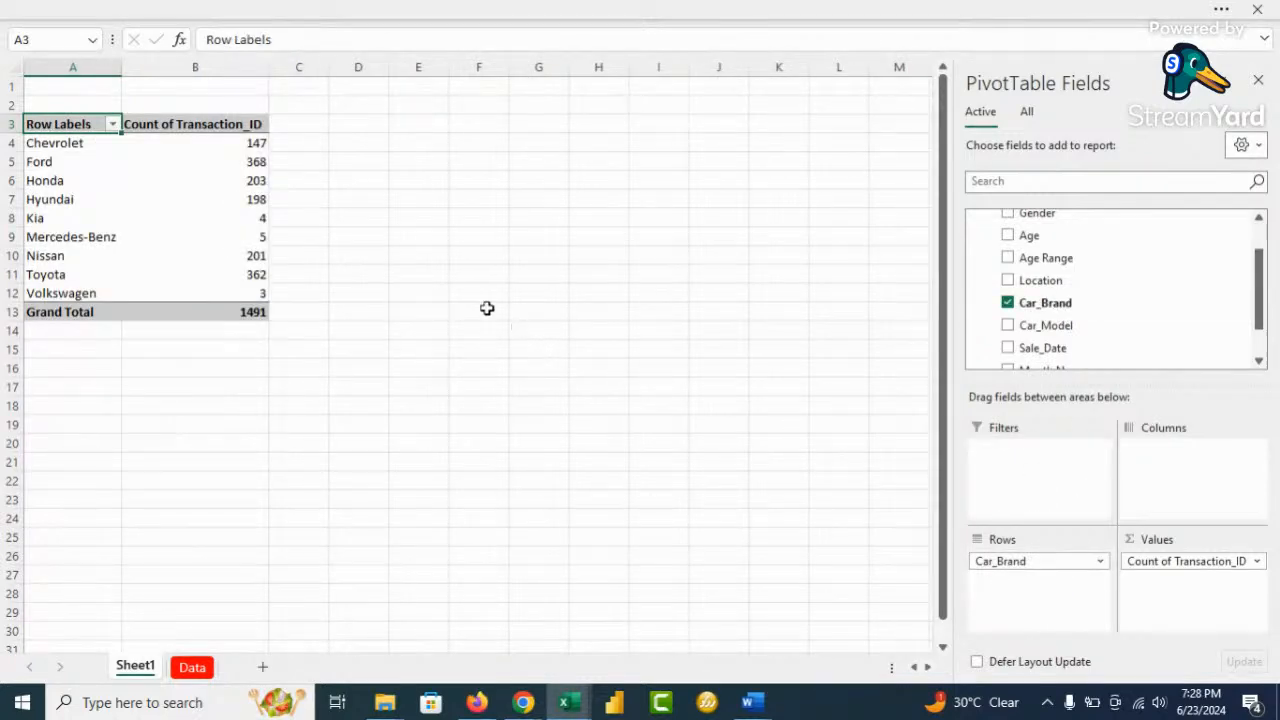
{"action": "scroll", "coordinate": [442, 252], "scroll_direction": "up", "scroll_amount": 5}
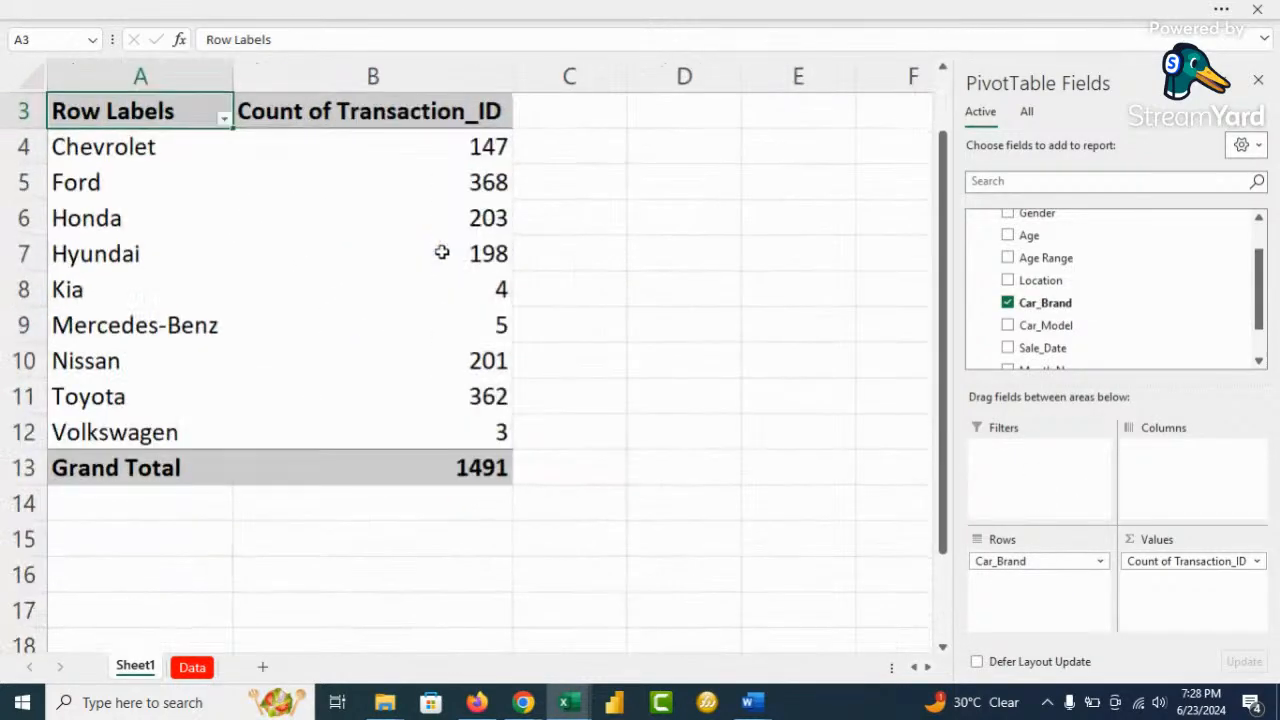
{"action": "scroll", "coordinate": [543, 254], "scroll_direction": "up", "scroll_amount": 1}
{"action": "right_click", "coordinate": [480, 300]}
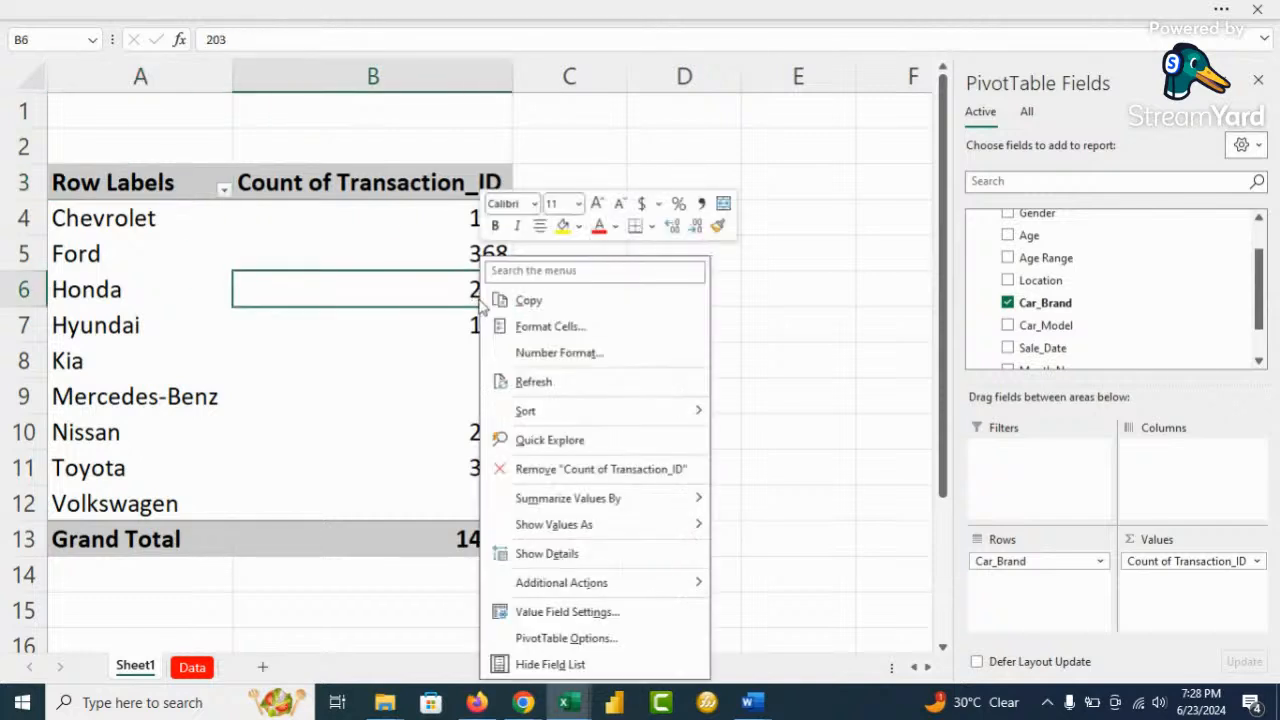
{"action": "mouse_move", "coordinate": [688, 411]}
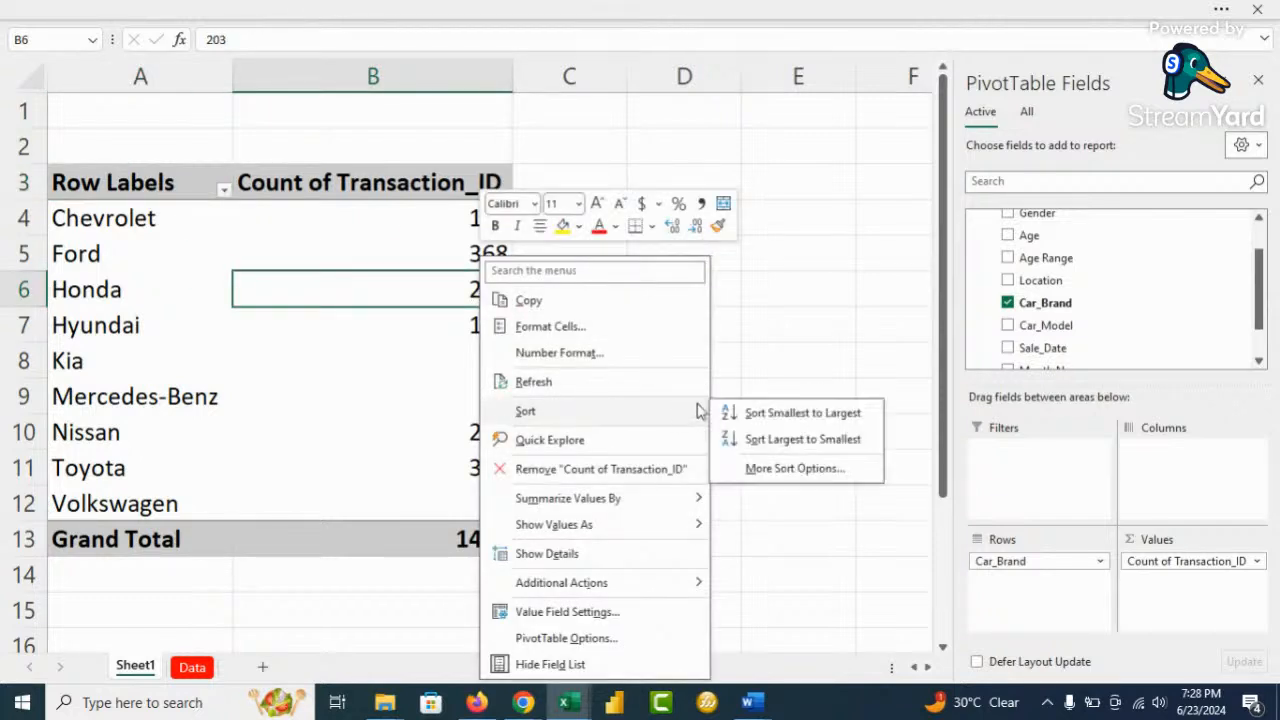
{"action": "left_click", "coordinate": [796, 440]}
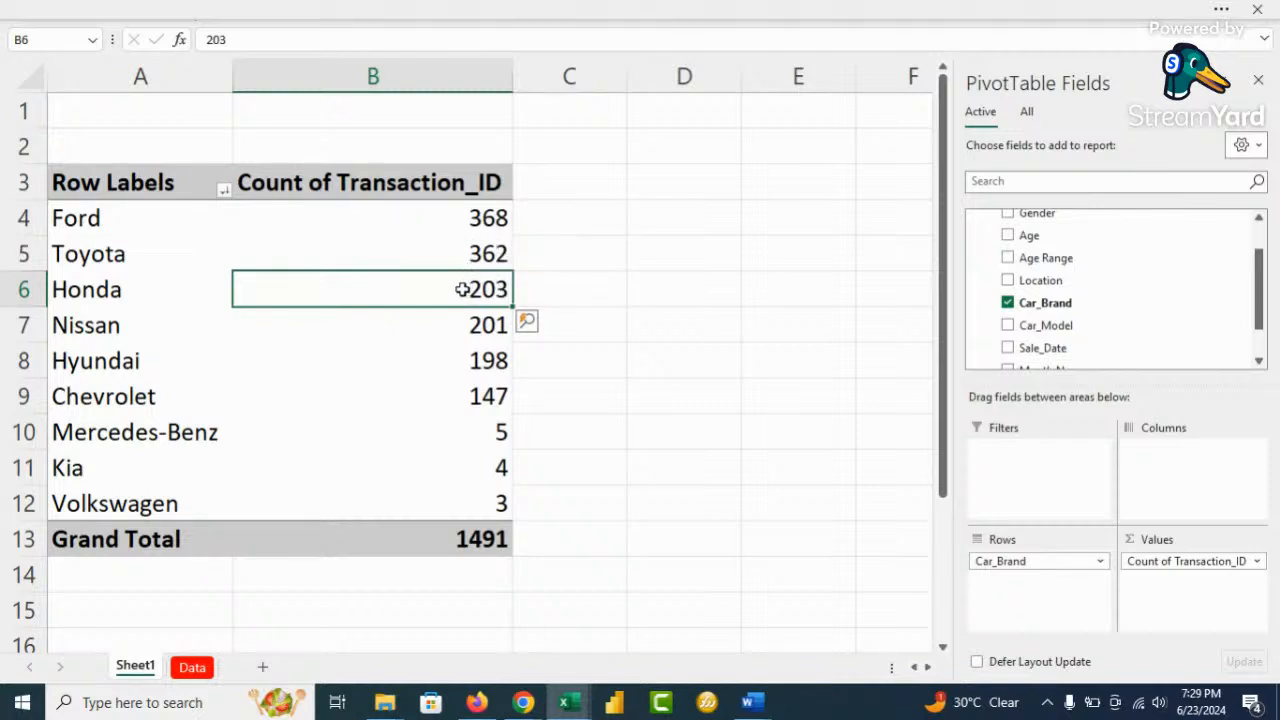
{"action": "mouse_move", "coordinate": [459, 289]}
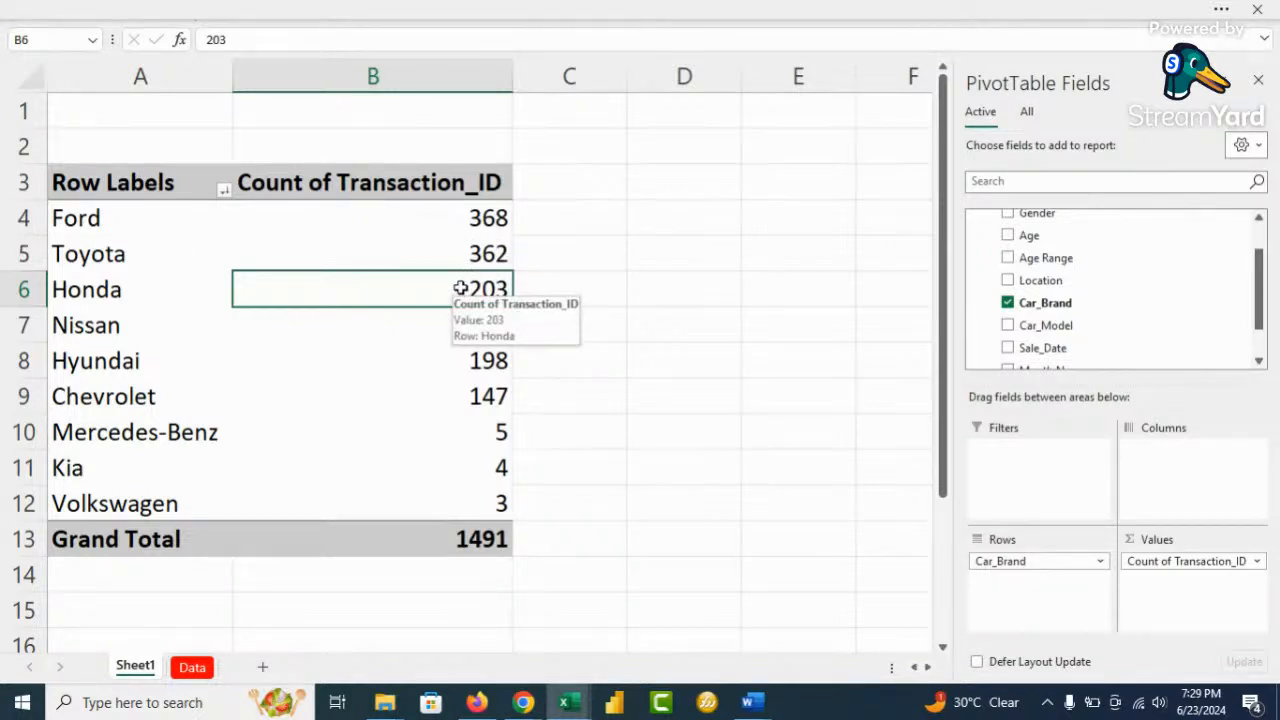
Format the pivot counts as Number with 0 decimal places and a 1000 separator
{"action": "left_click", "coordinate": [560, 252]}
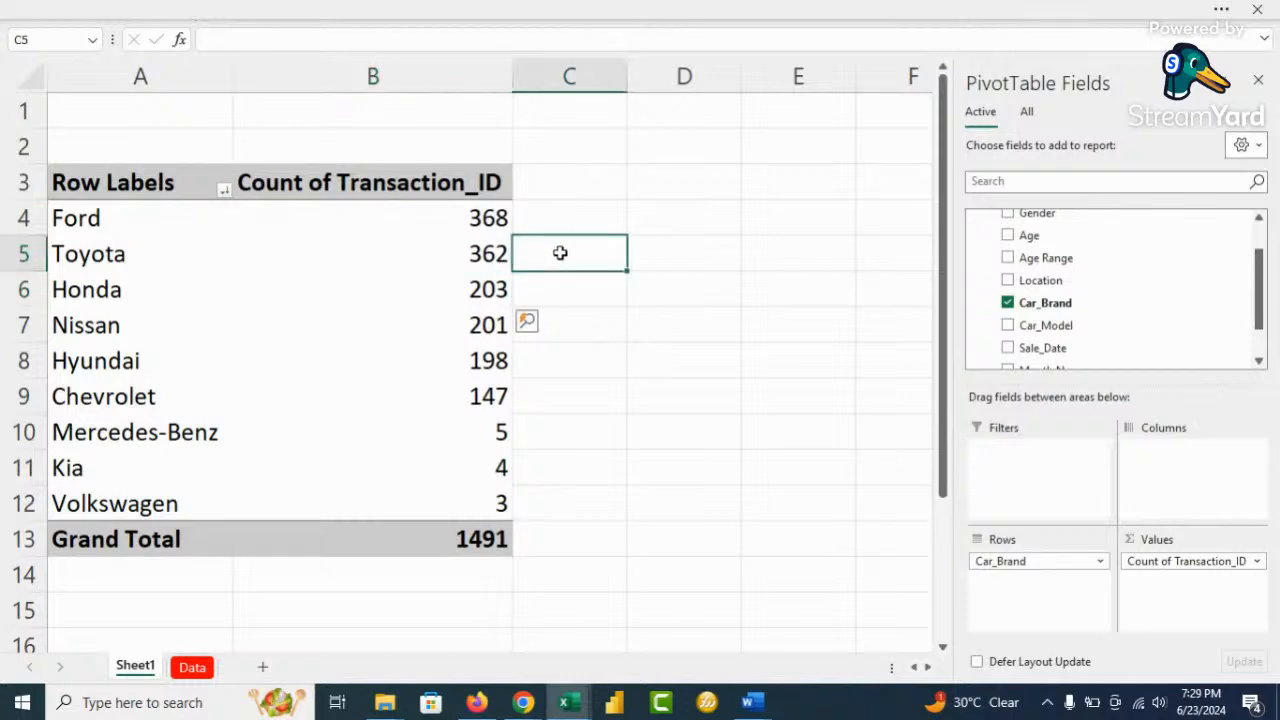
{"action": "scroll", "coordinate": [563, 257], "scroll_direction": "down", "scroll_amount": 2}
{"action": "scroll", "coordinate": [490, 253], "scroll_direction": "up", "scroll_amount": 1}
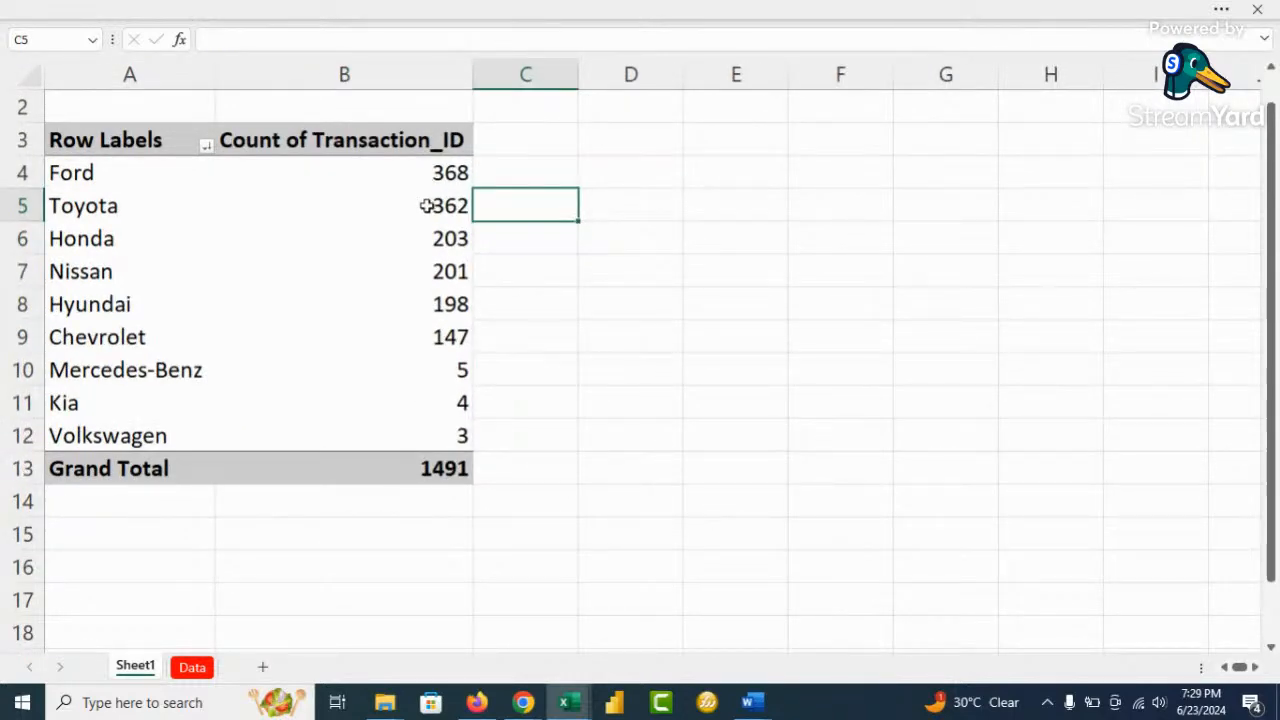
{"action": "mouse_move", "coordinate": [419, 476]}
{"action": "right_click", "coordinate": [418, 271]}
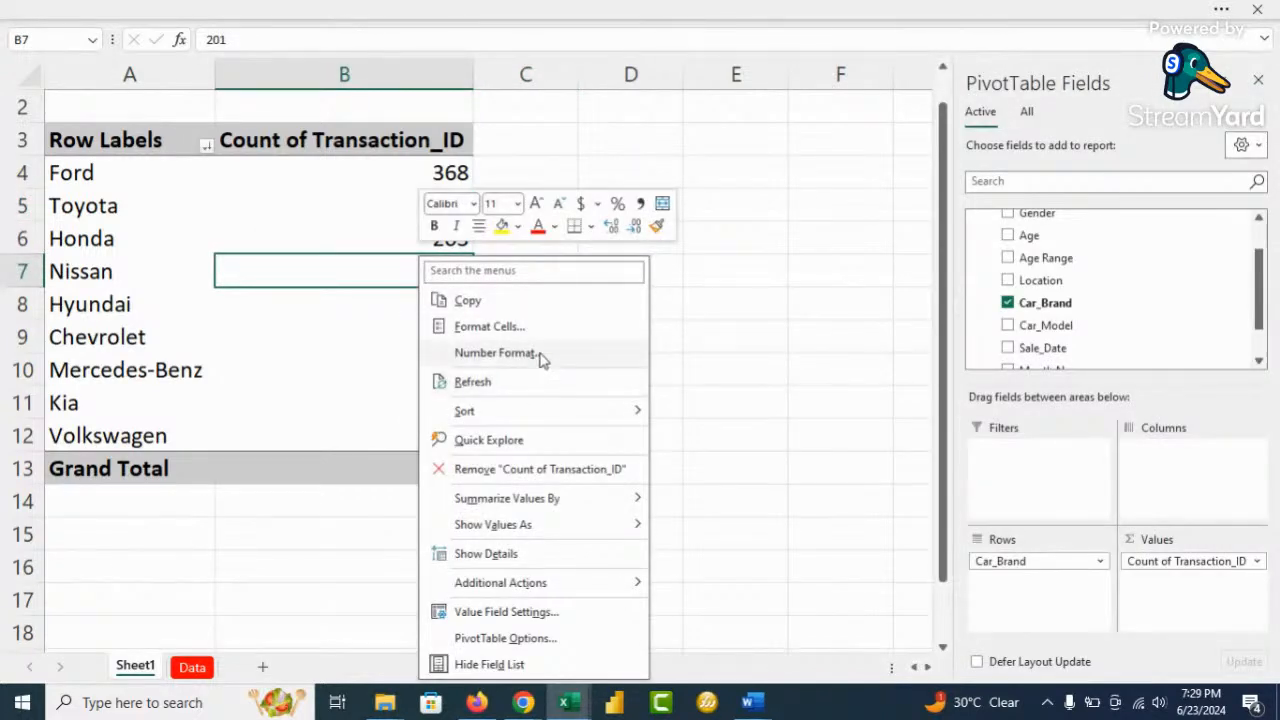
{"action": "left_click", "coordinate": [540, 354]}
{"action": "left_click", "coordinate": [330, 211]}
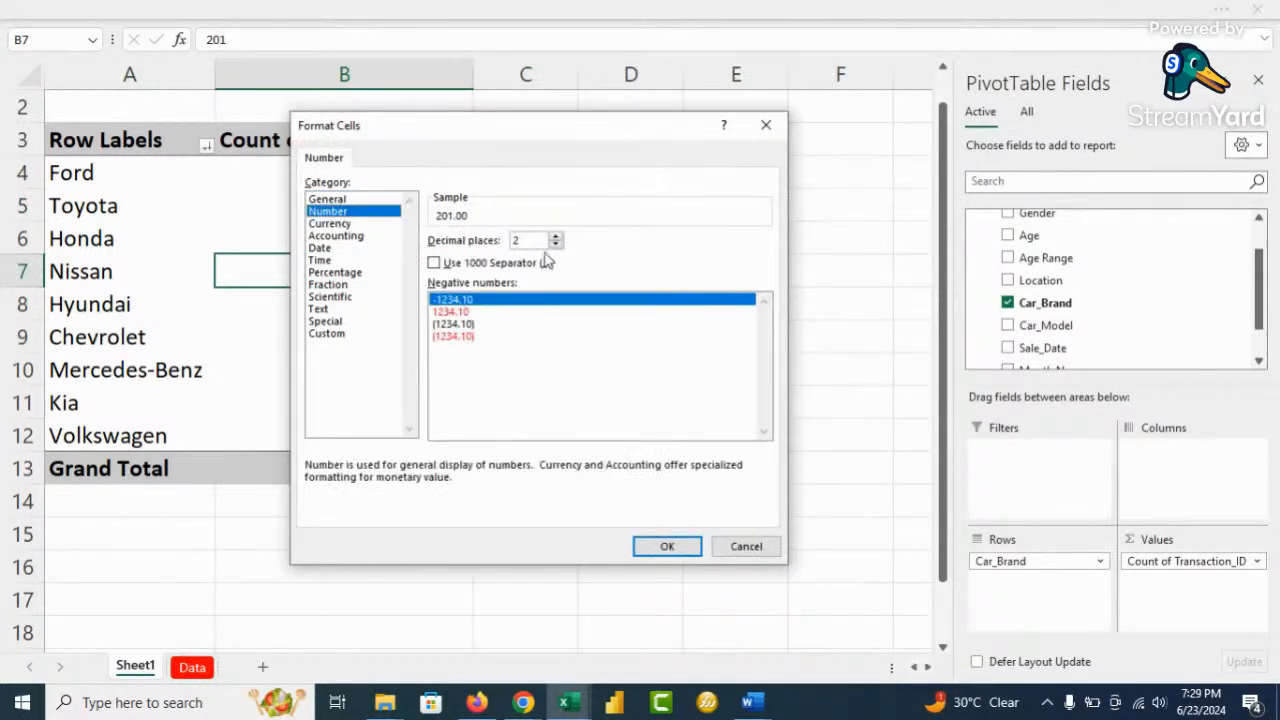
{"action": "left_click", "coordinate": [555, 245]}
{"action": "left_click", "coordinate": [555, 245]}
{"action": "left_click", "coordinate": [433, 263]}
{"action": "left_click", "coordinate": [667, 546]}
Select Nissan's count in the pivot
{"action": "left_click", "coordinate": [631, 333]}
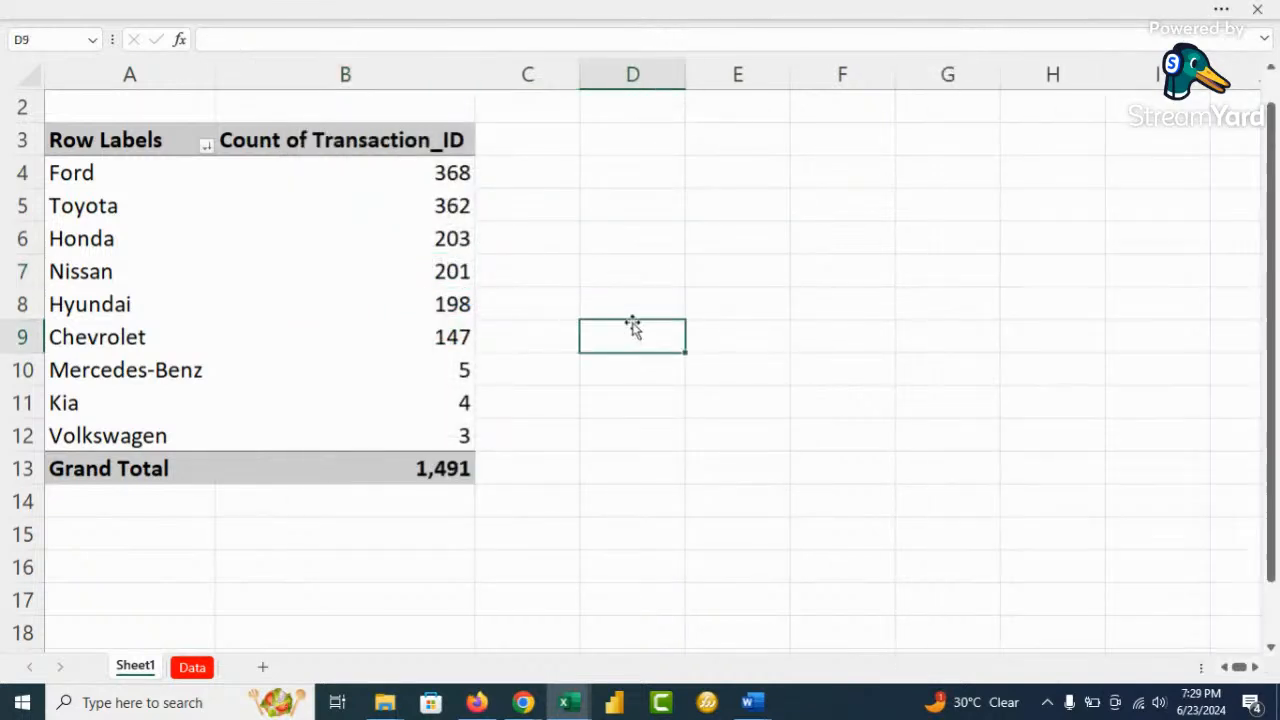
{"action": "mouse_move", "coordinate": [453, 205]}
{"action": "mouse_move", "coordinate": [417, 299]}
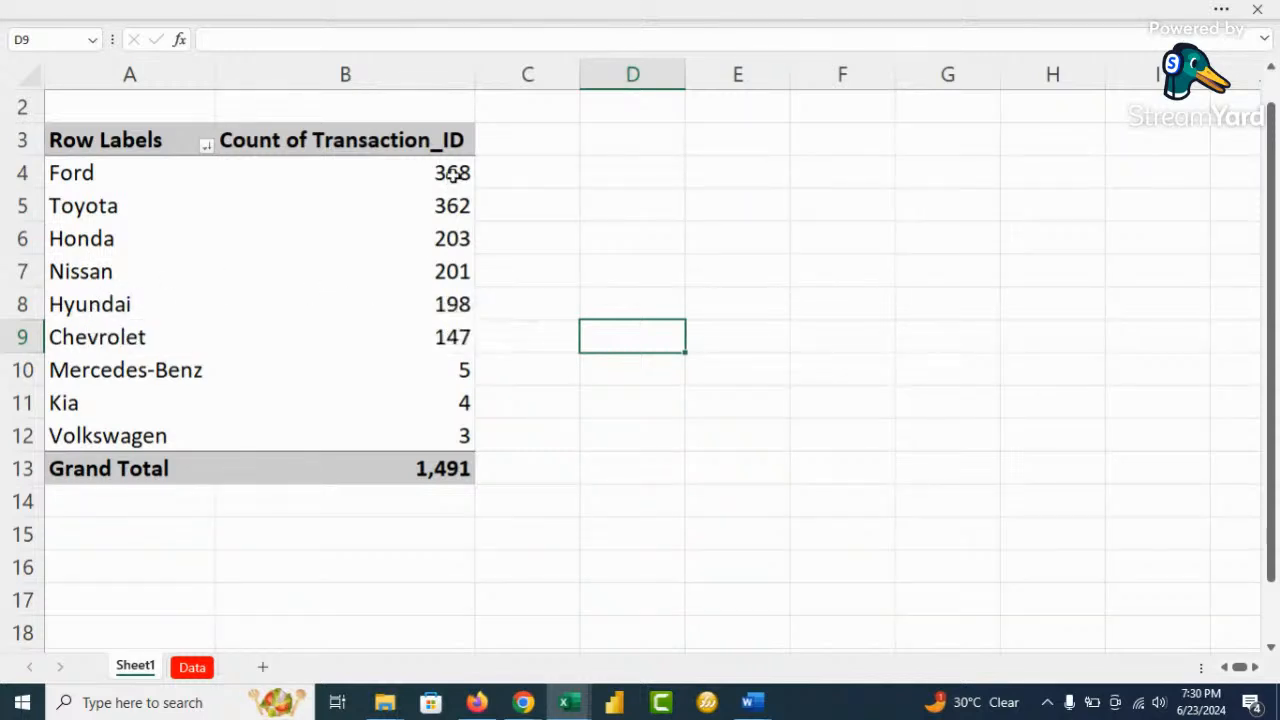
{"action": "mouse_move", "coordinate": [440, 172]}
{"action": "mouse_move", "coordinate": [455, 303]}
{"action": "left_click", "coordinate": [438, 272]}
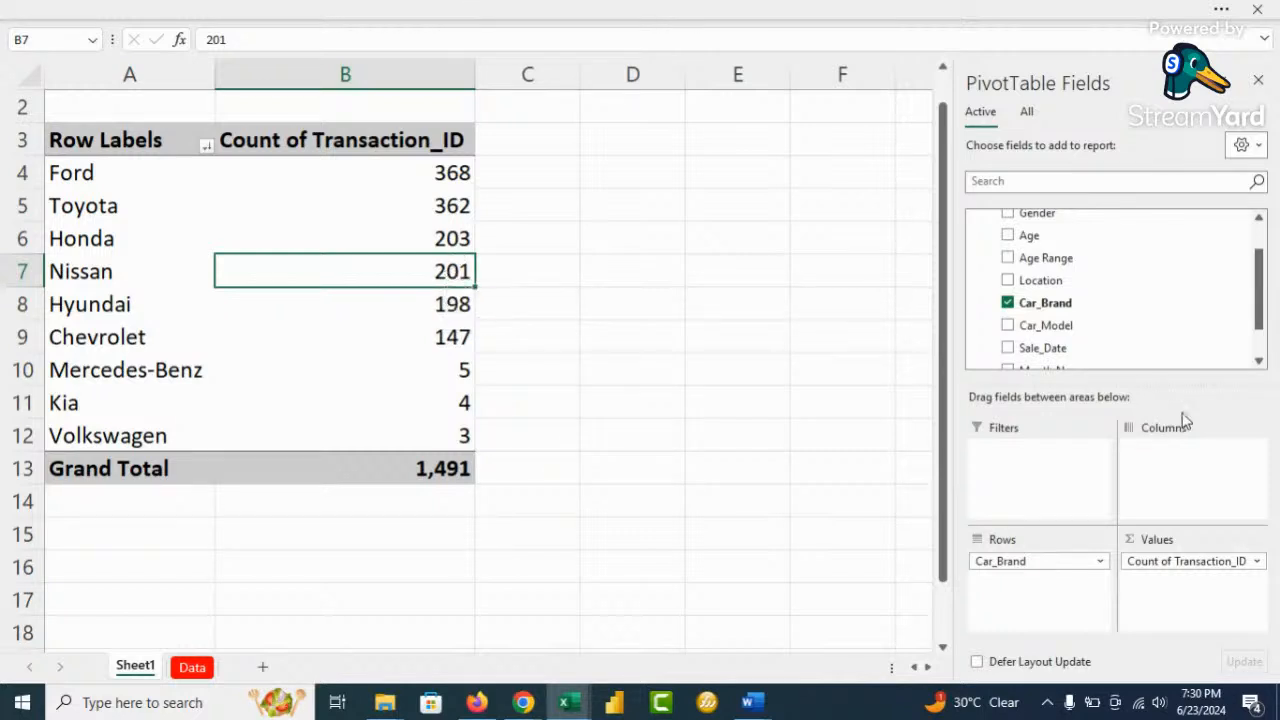
Create a Total Cars measure on Cleaned as =DISTINCTCOUNT(Cleaned[Transaction_ID]) and check the formula
{"action": "scroll", "coordinate": [1068, 320], "scroll_direction": "down", "scroll_amount": 1}
{"action": "scroll", "coordinate": [1098, 315], "scroll_direction": "up", "scroll_amount": 2}
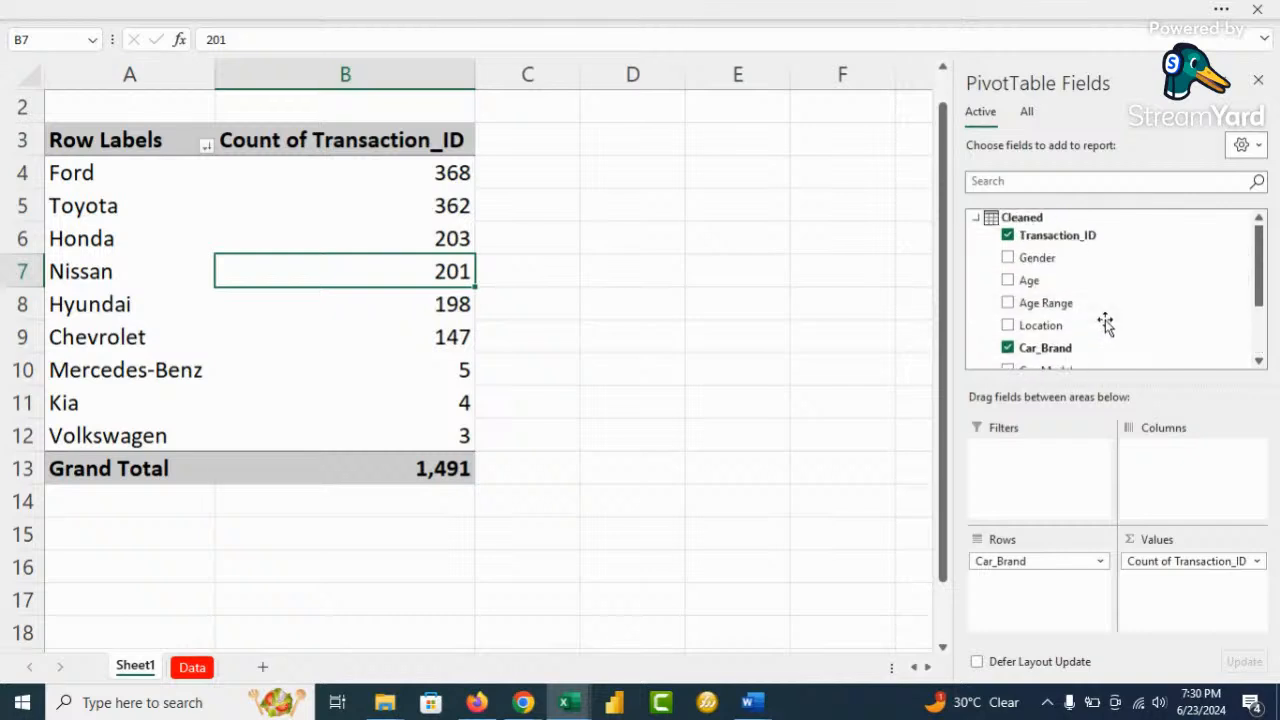
{"action": "right_click", "coordinate": [1027, 224]}
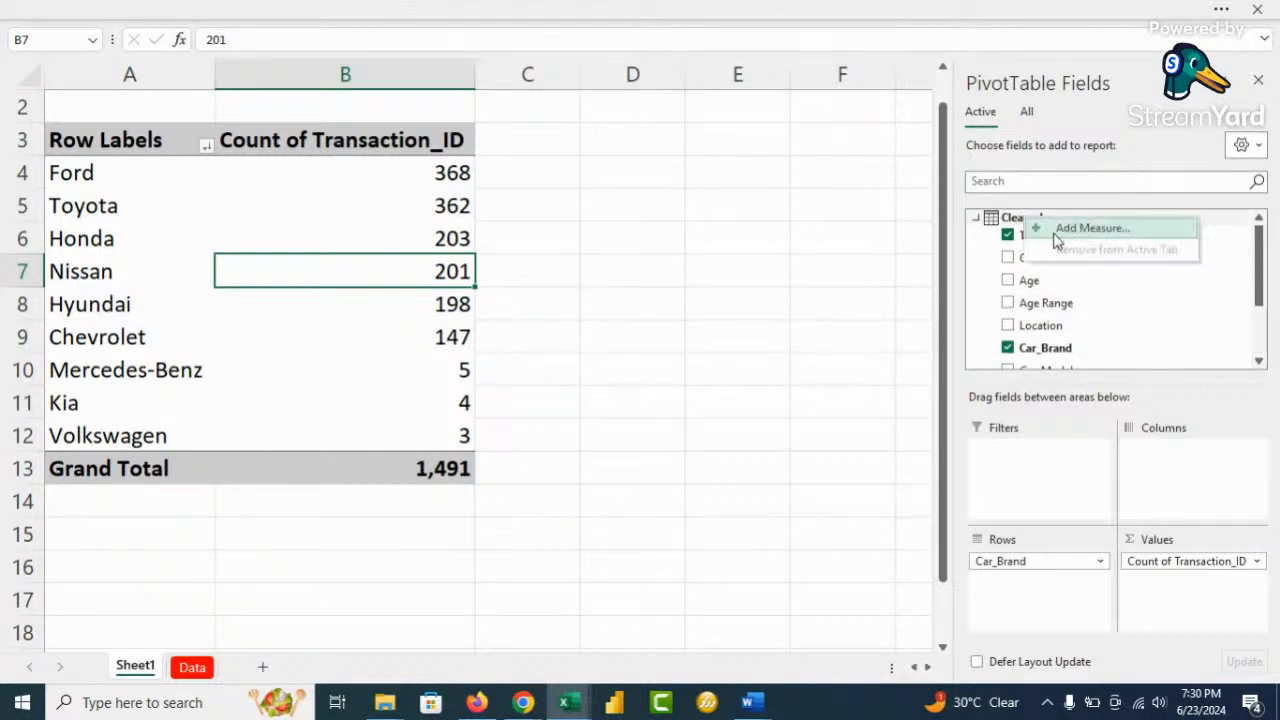
{"action": "left_click", "coordinate": [1075, 227]}
{"action": "left_click", "coordinate": [674, 125]}
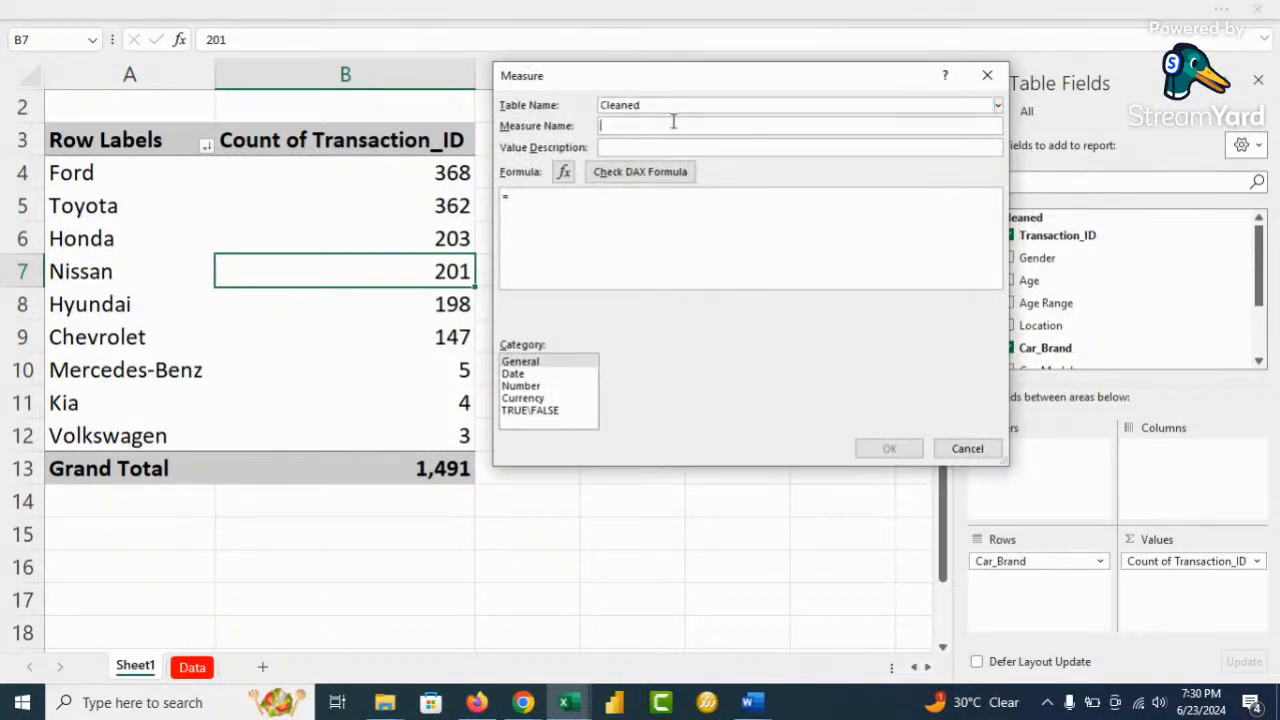
{"action": "type", "text": "Total Cars"}
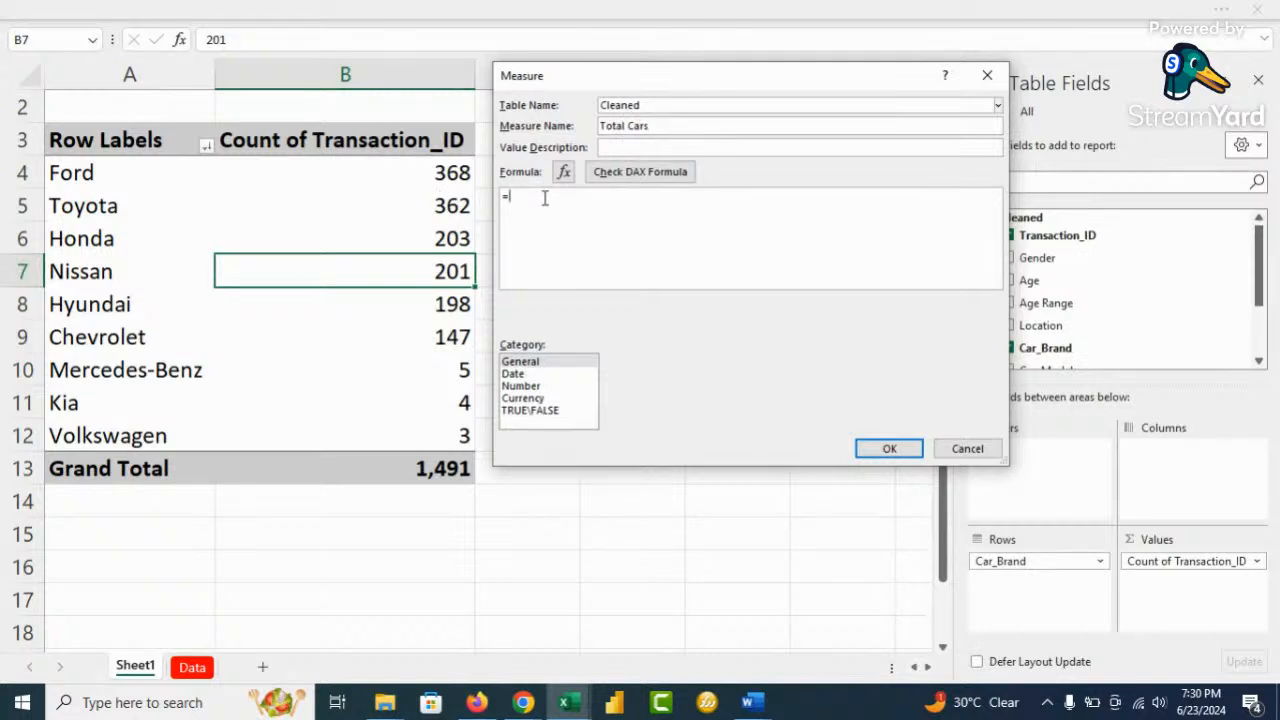
{"action": "type", "text": "dist"}
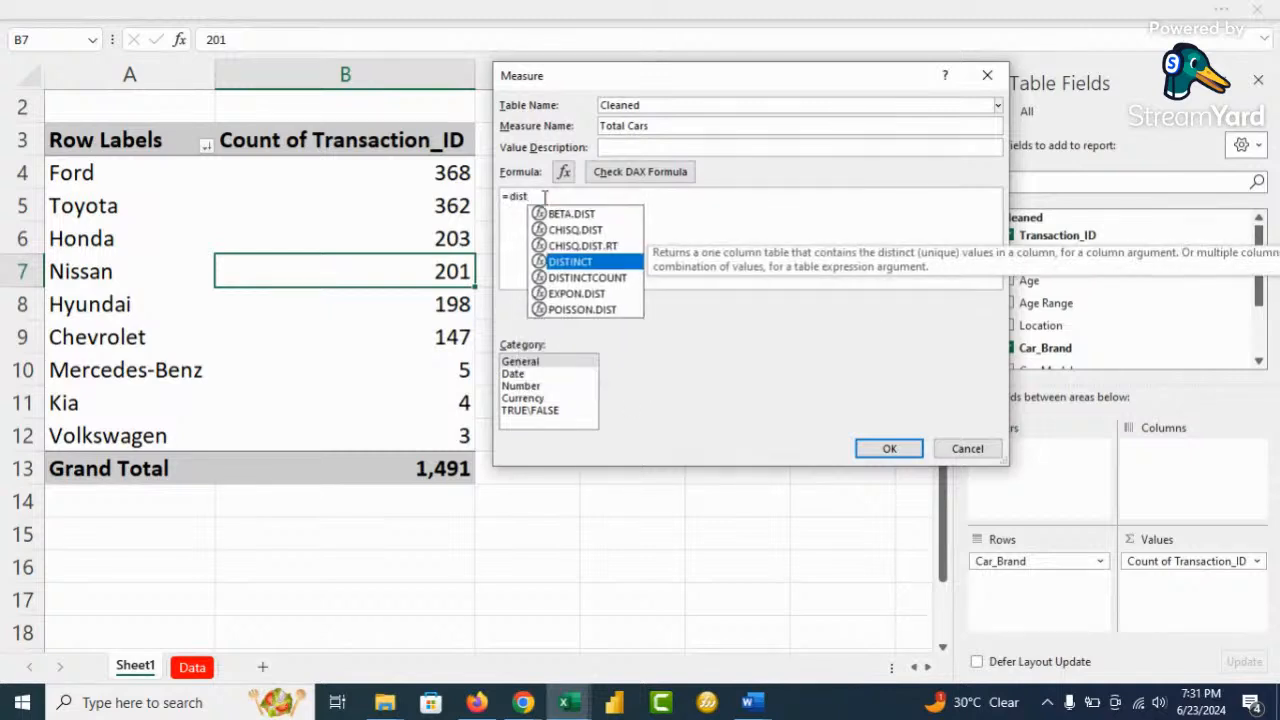
{"action": "key", "text": "Down"}
{"action": "key", "text": "Tab"}
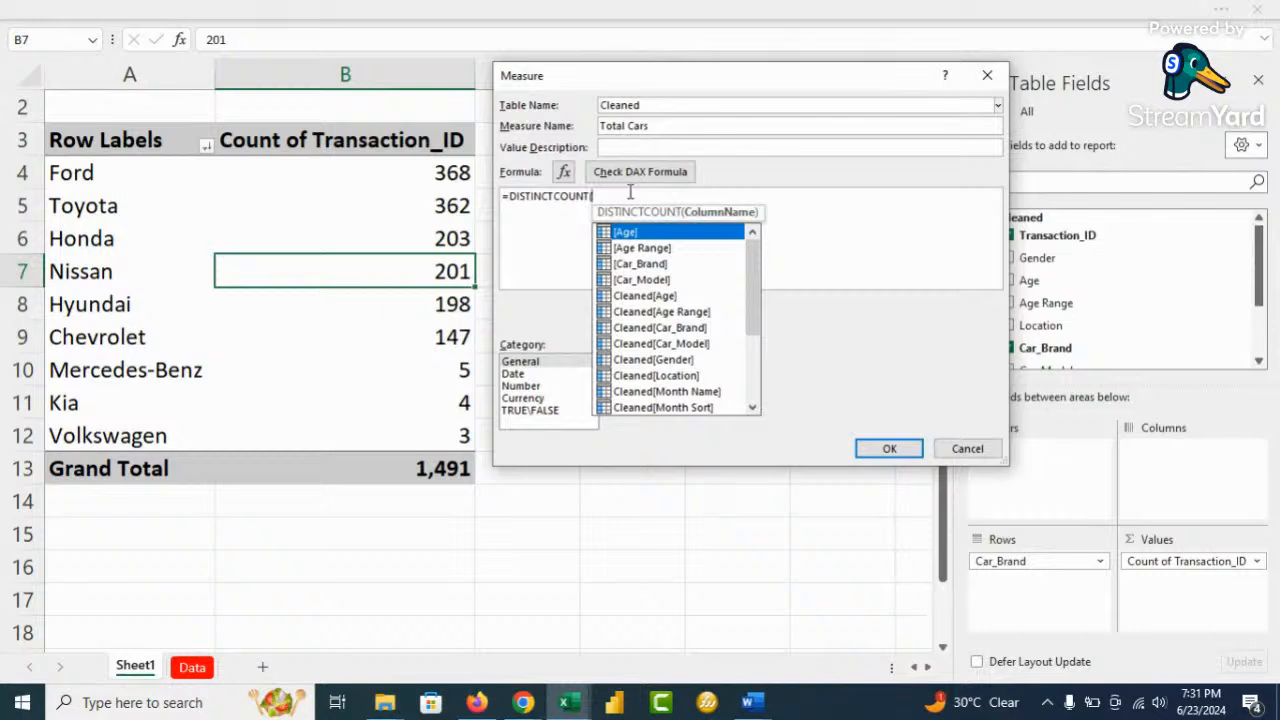
{"action": "type", "text": "clea"}
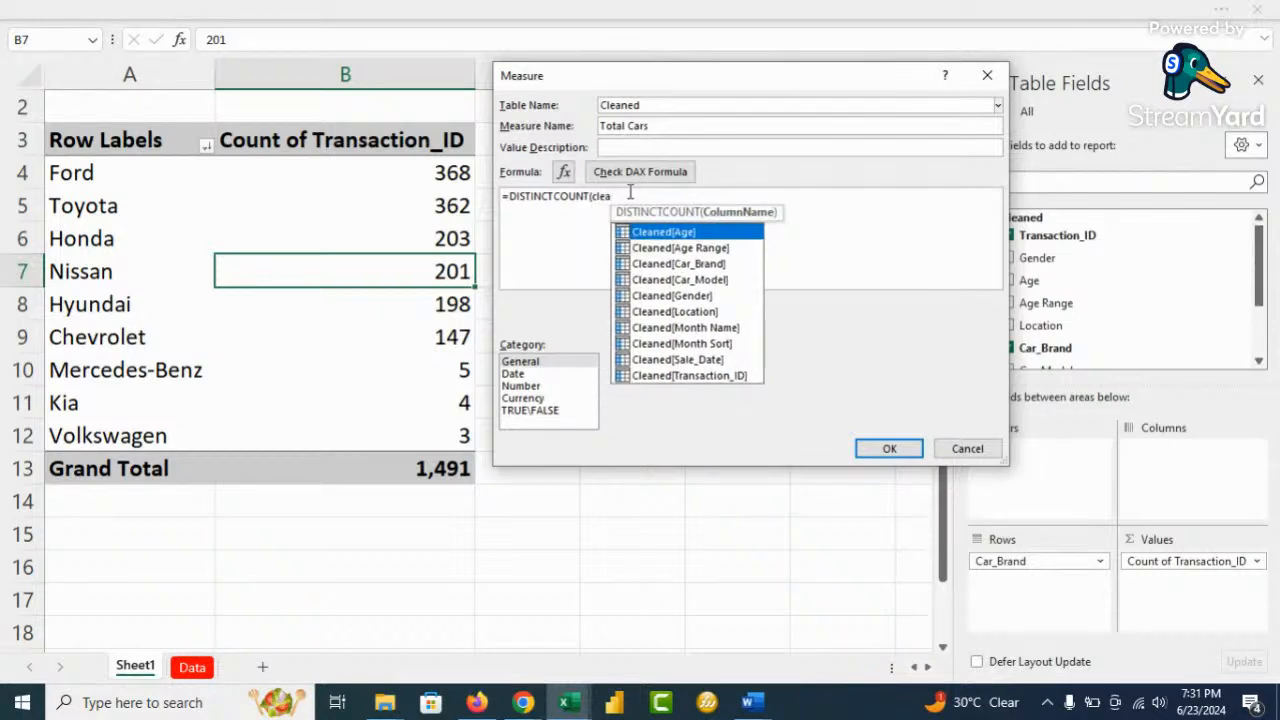
{"action": "key", "text": "Down"}
{"action": "key", "text": "Down"}
{"action": "key", "text": "Down"}
{"action": "key", "text": "Down"}
{"action": "key", "text": "Down"}
{"action": "key", "text": "Down"}
{"action": "key", "text": "Down"}
{"action": "key", "text": "Down"}
{"action": "key", "text": "Down"}
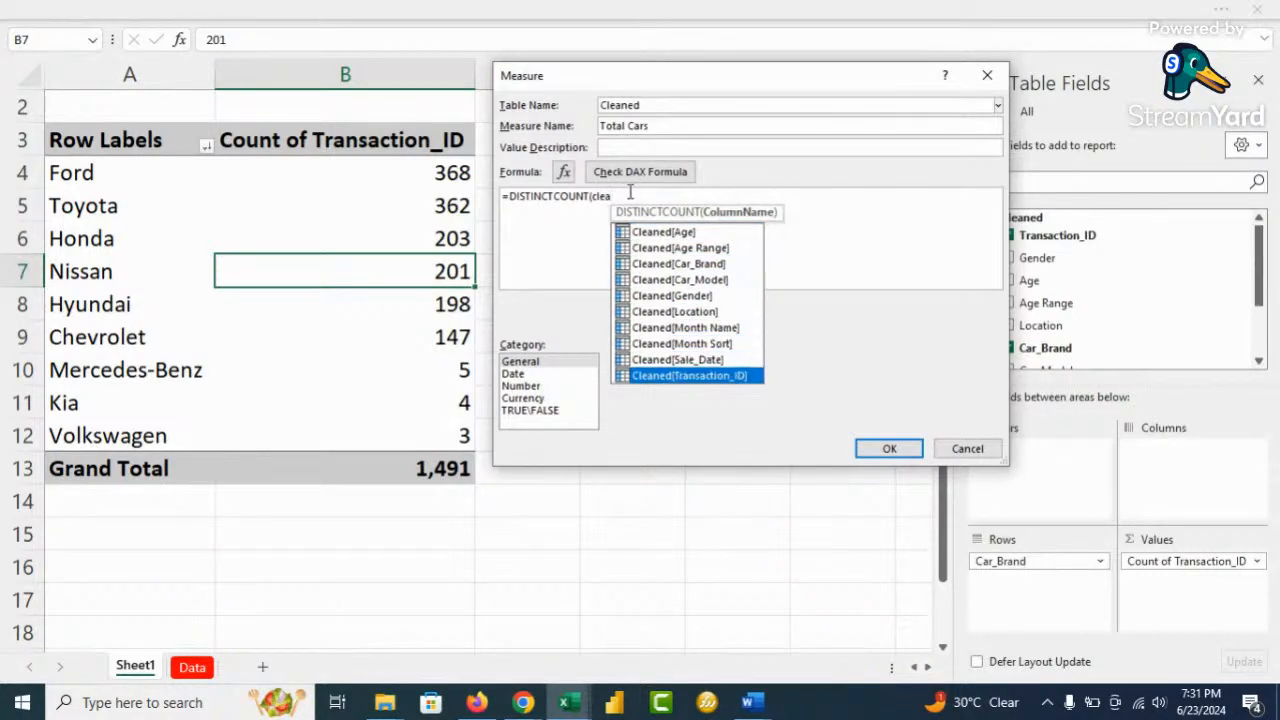
{"action": "key", "text": "Tab"}
{"action": "type", "text": ")"}
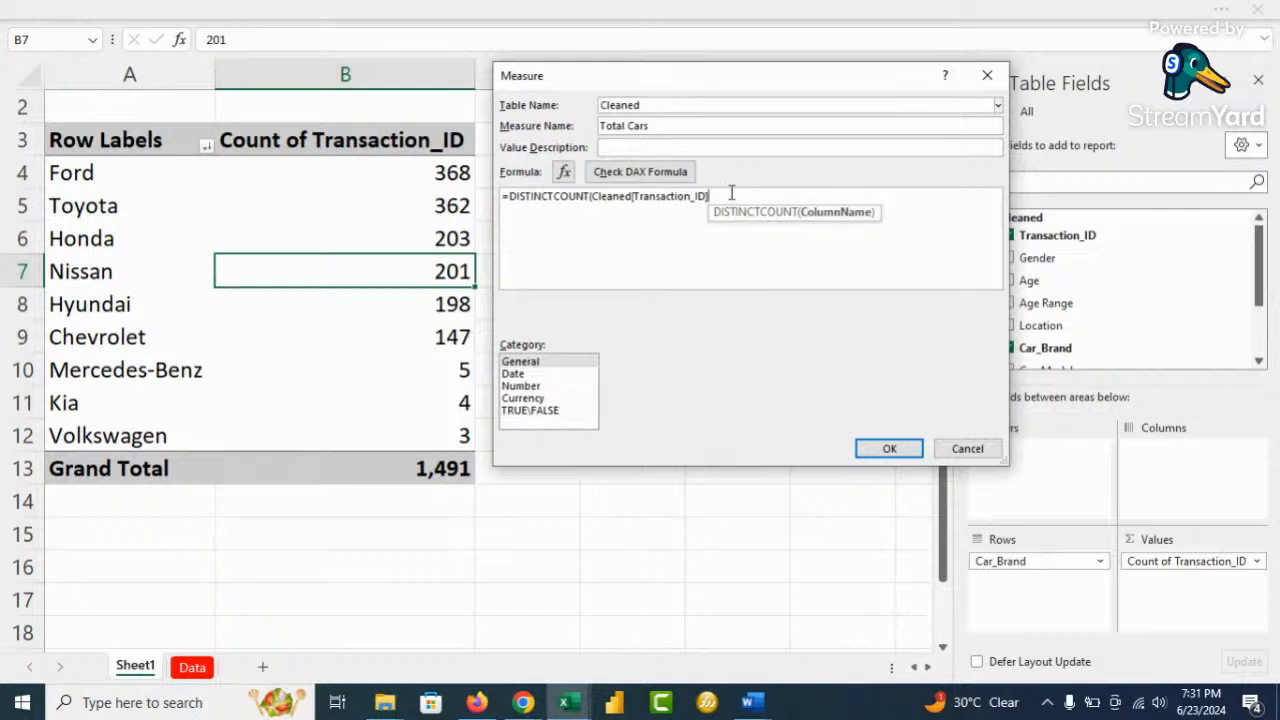
{"action": "scroll", "coordinate": [751, 257], "scroll_direction": "up", "scroll_amount": 3}
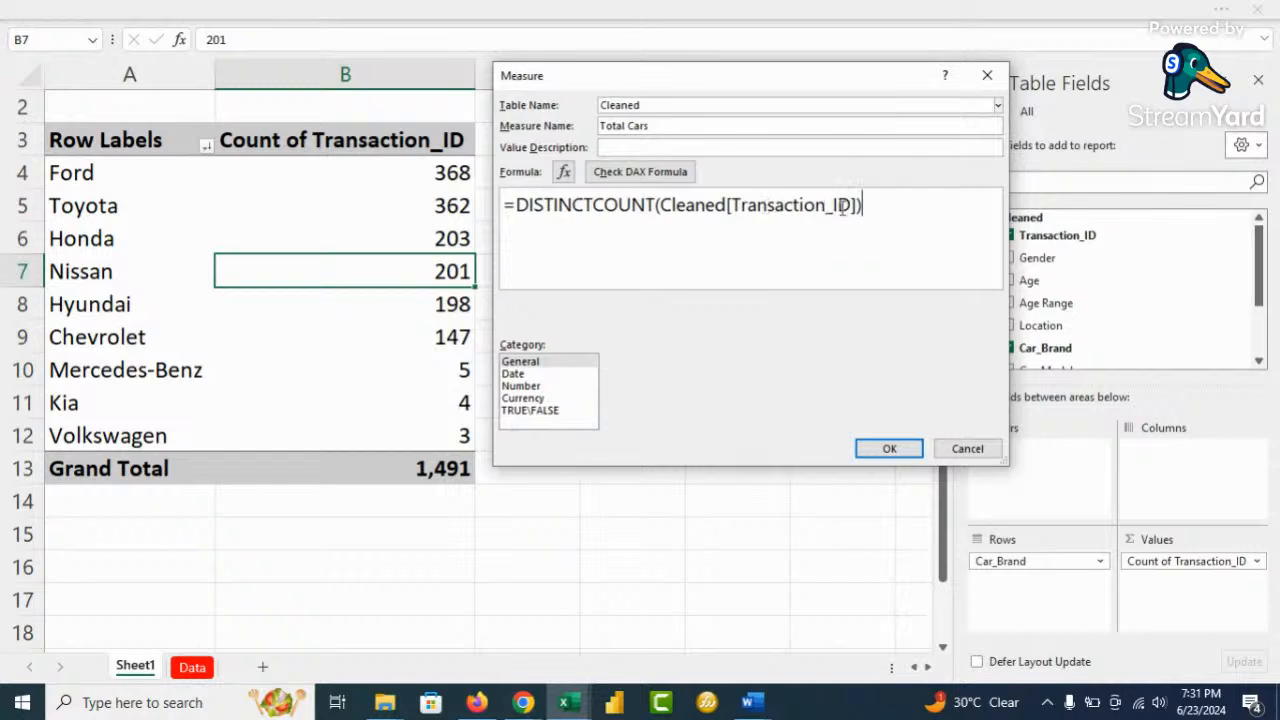
{"action": "left_click", "coordinate": [639, 173]}
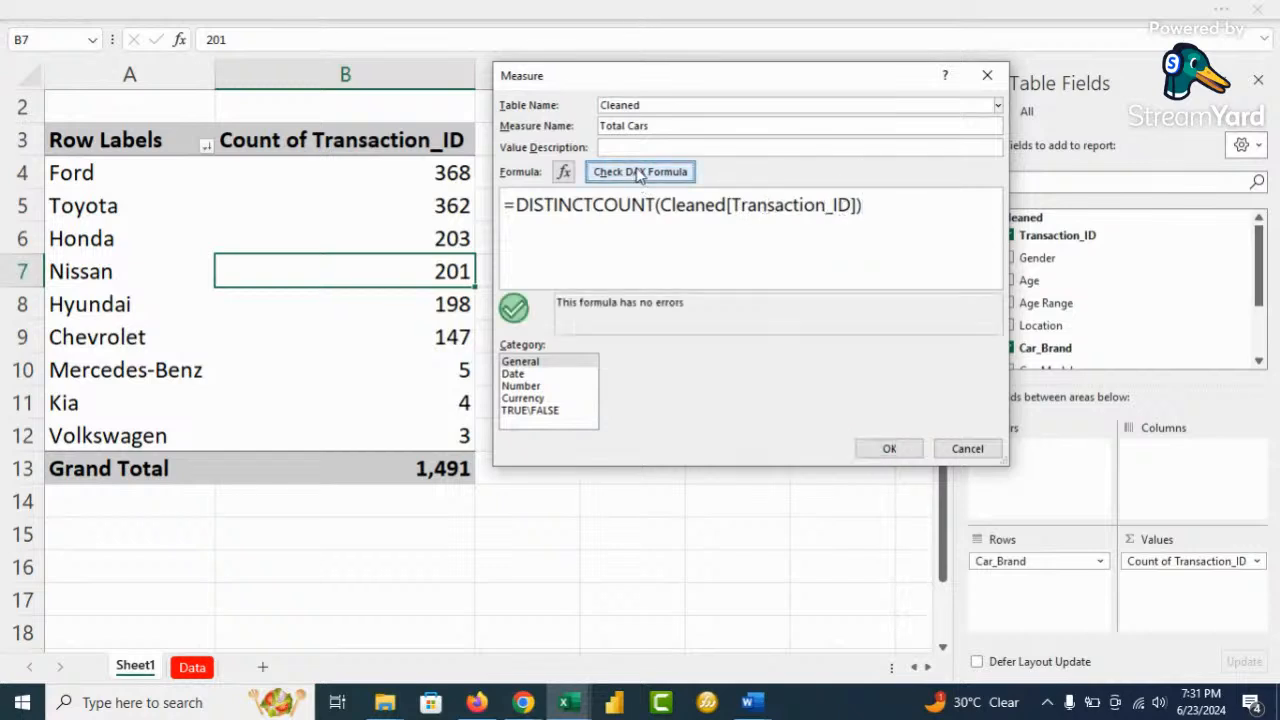
Format Total Cars as a Whole Number with a thousands separator and save it
{"action": "left_click", "coordinate": [522, 386]}
{"action": "left_click", "coordinate": [866, 364]}
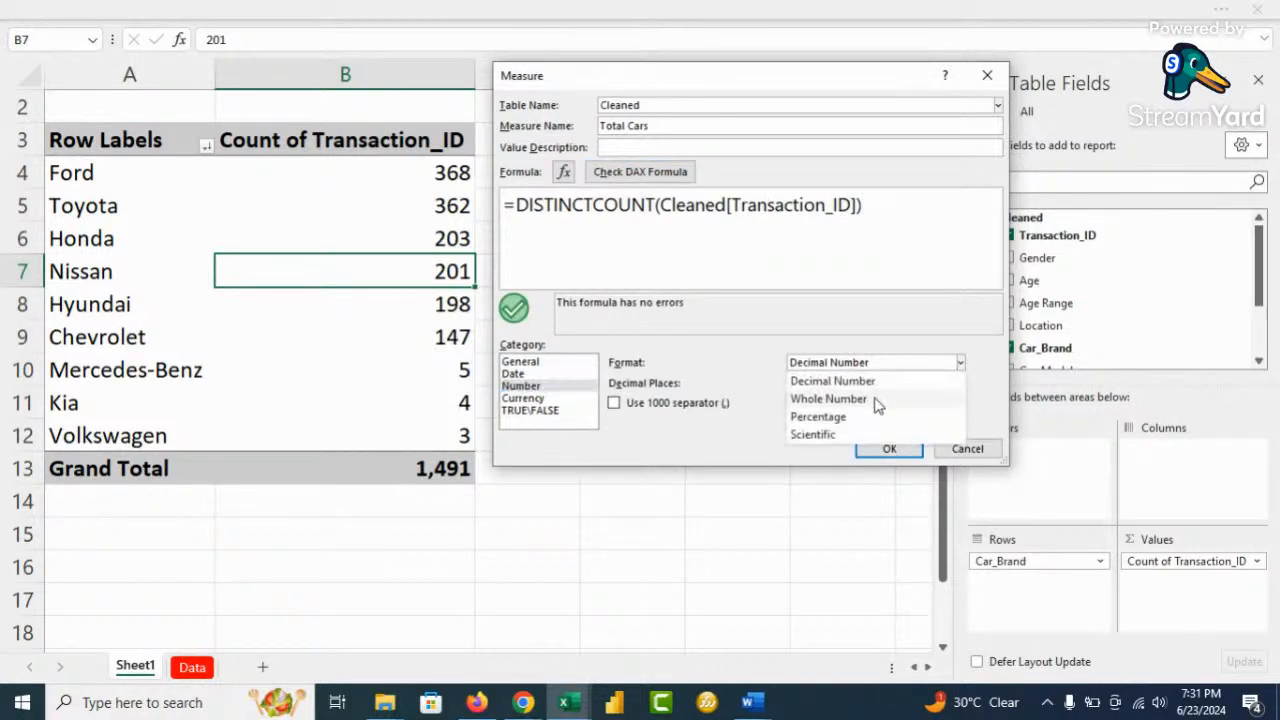
{"action": "left_click", "coordinate": [872, 398]}
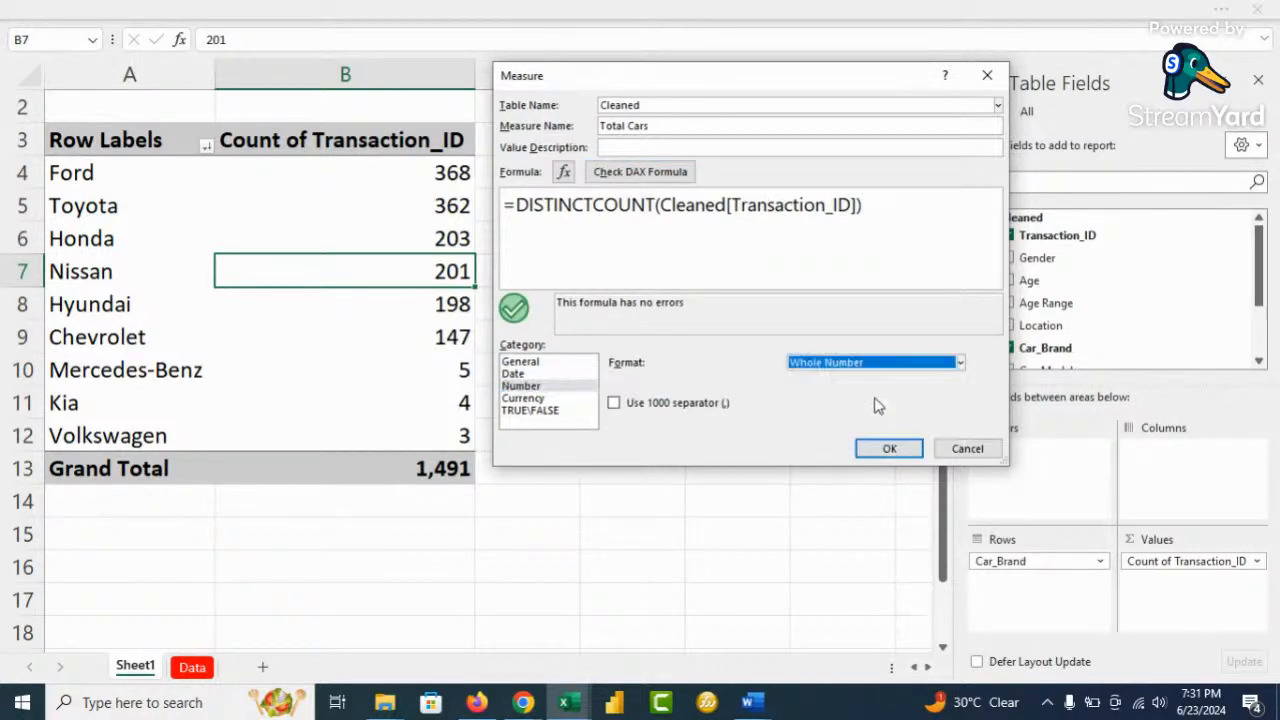
{"action": "left_click", "coordinate": [616, 408]}
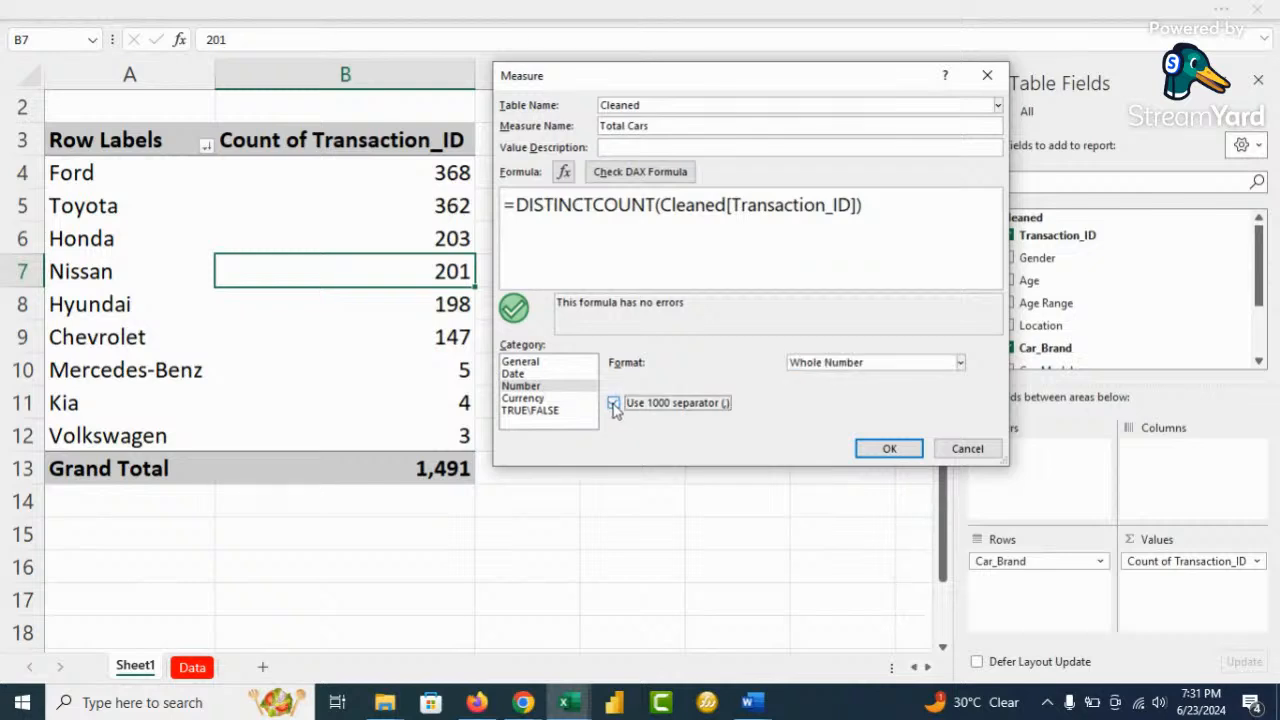
{"action": "left_click", "coordinate": [887, 449]}
Add Total Cars to the pivot's Values
{"action": "scroll", "coordinate": [1047, 287], "scroll_direction": "down", "scroll_amount": 1}
{"action": "scroll", "coordinate": [1047, 287], "scroll_direction": "down", "scroll_amount": 1}
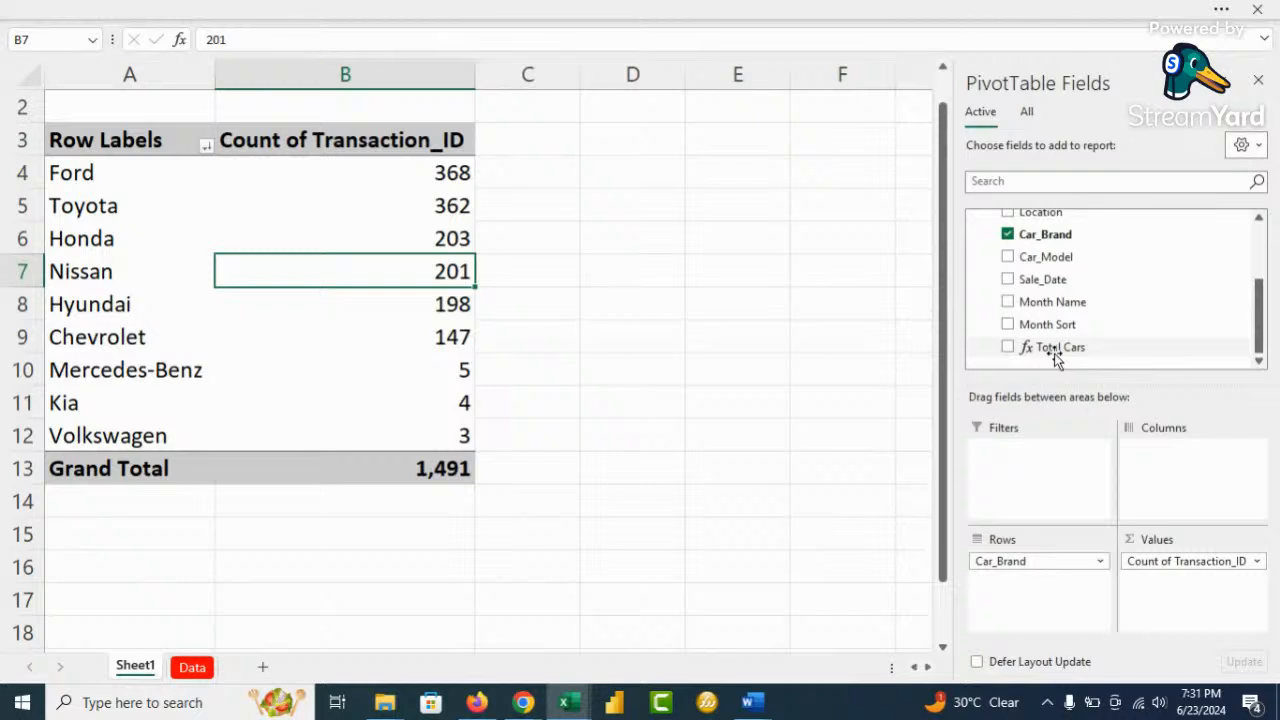
{"action": "left_click_drag", "start_coordinate": [1060, 350], "coordinate": [862, 538]}
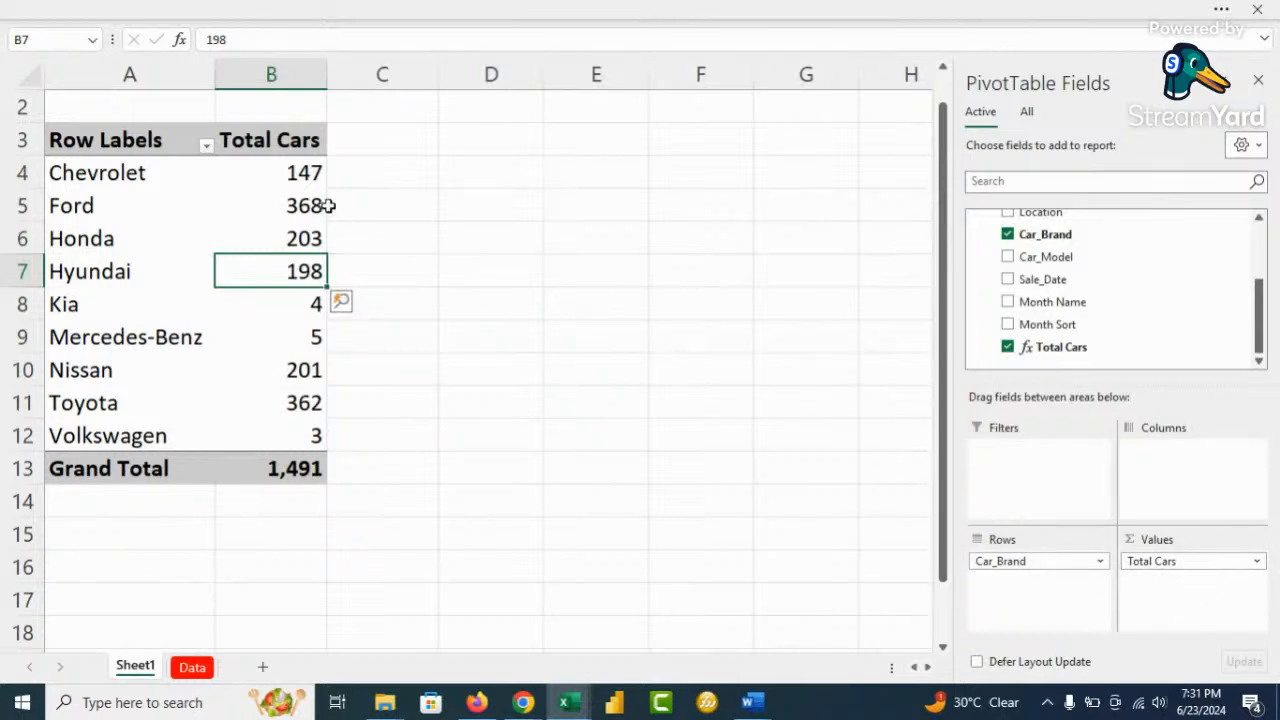
Sort the brands by Total Cars largest first and add a second Total Cars copy to Values
{"action": "right_click", "coordinate": [307, 180]}
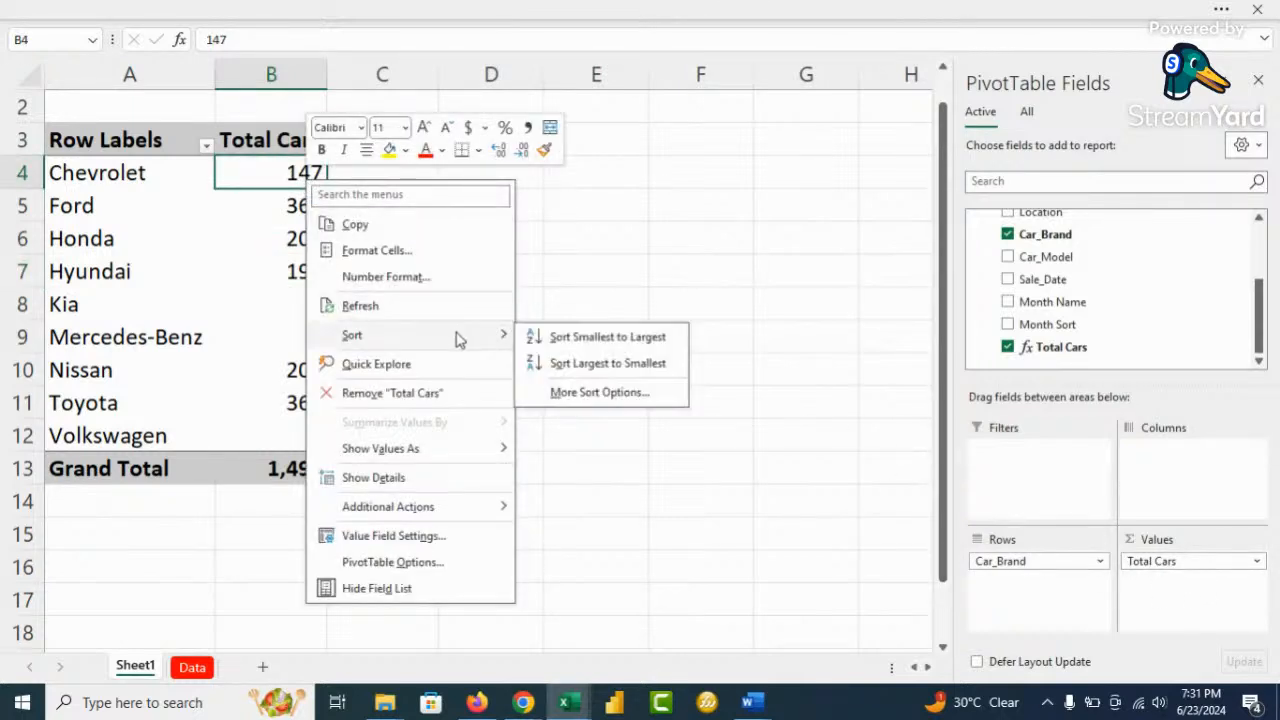
{"action": "left_click", "coordinate": [568, 360]}
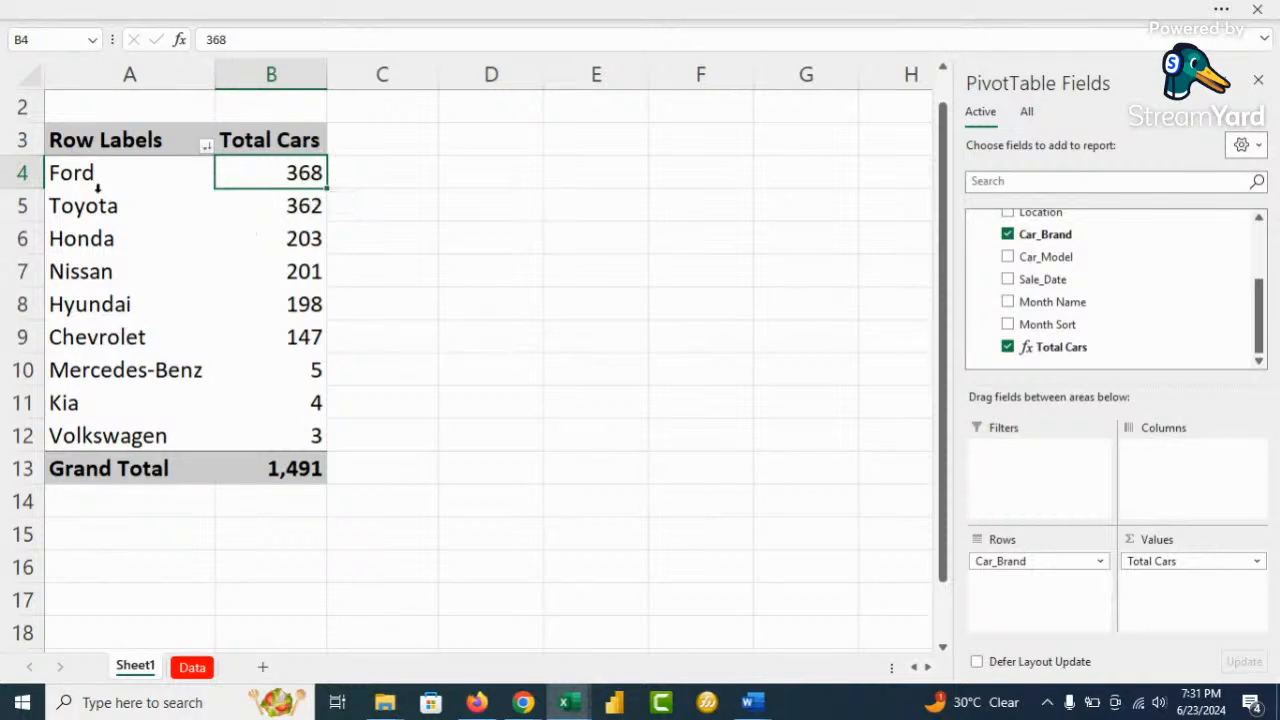
{"action": "left_click_drag", "start_coordinate": [1058, 347], "coordinate": [1210, 598]}
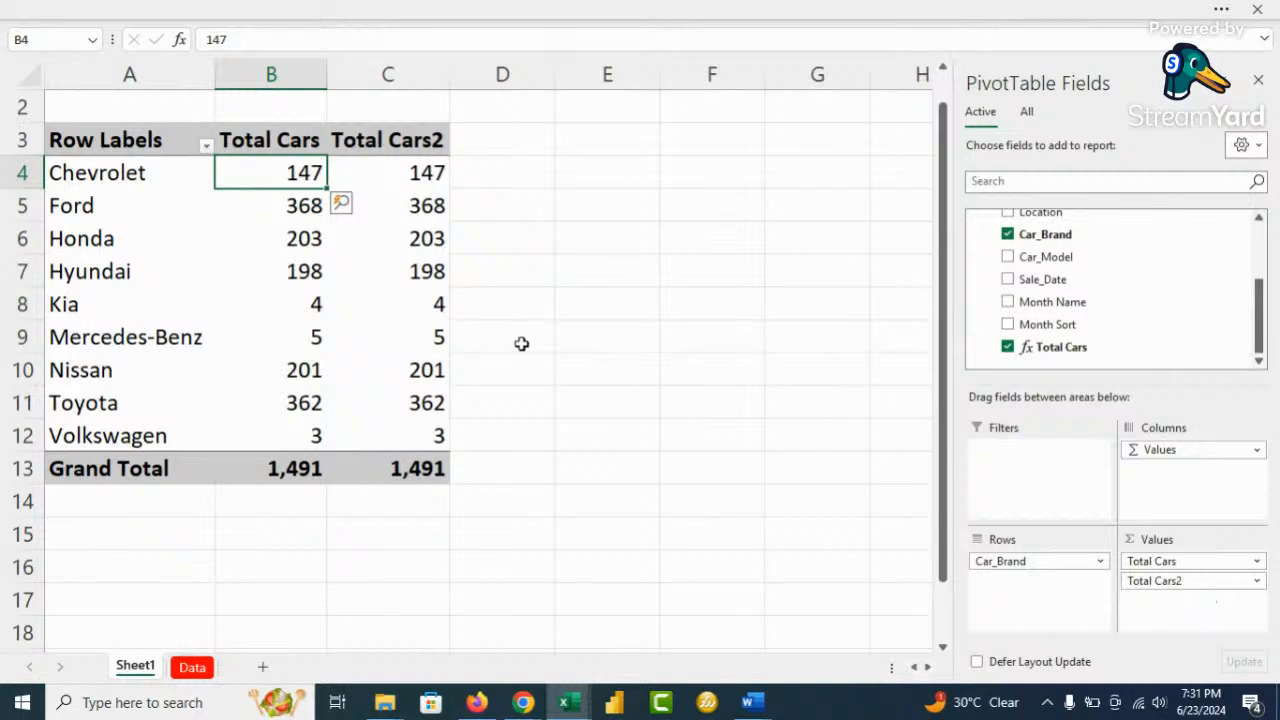
{"action": "right_click", "coordinate": [415, 178]}
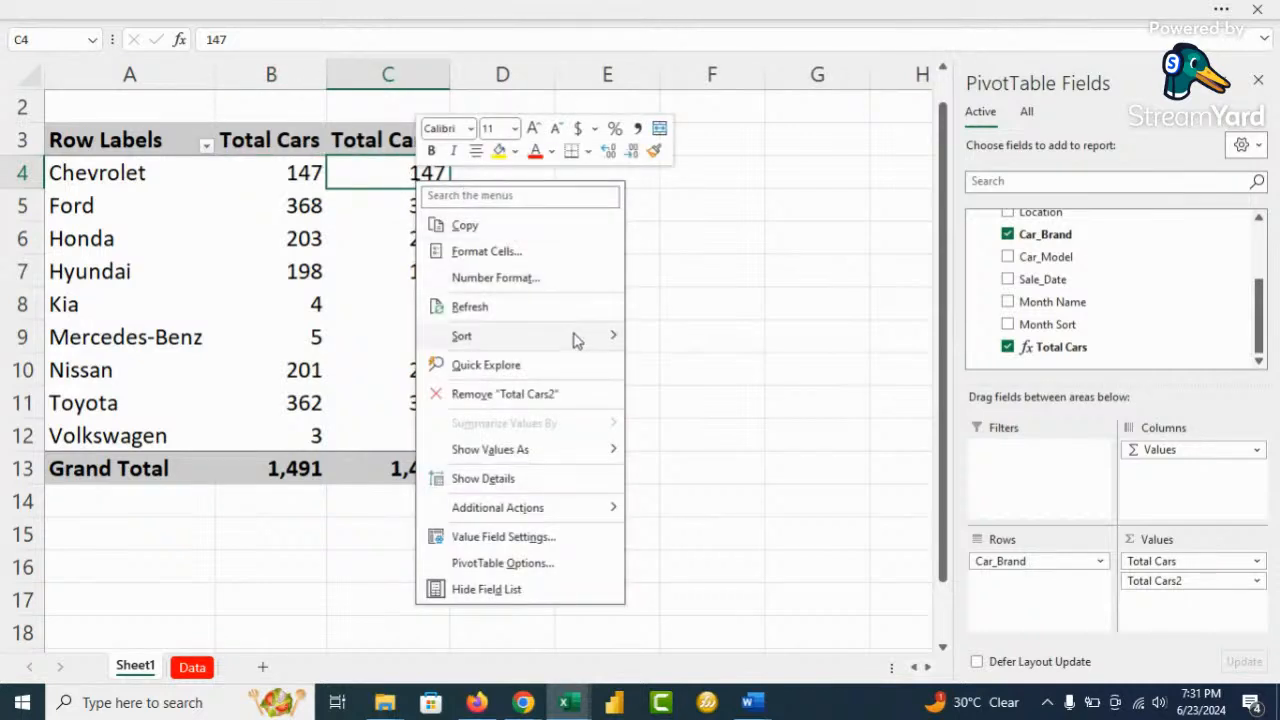
{"action": "mouse_move", "coordinate": [574, 337]}
{"action": "left_click", "coordinate": [725, 367]}
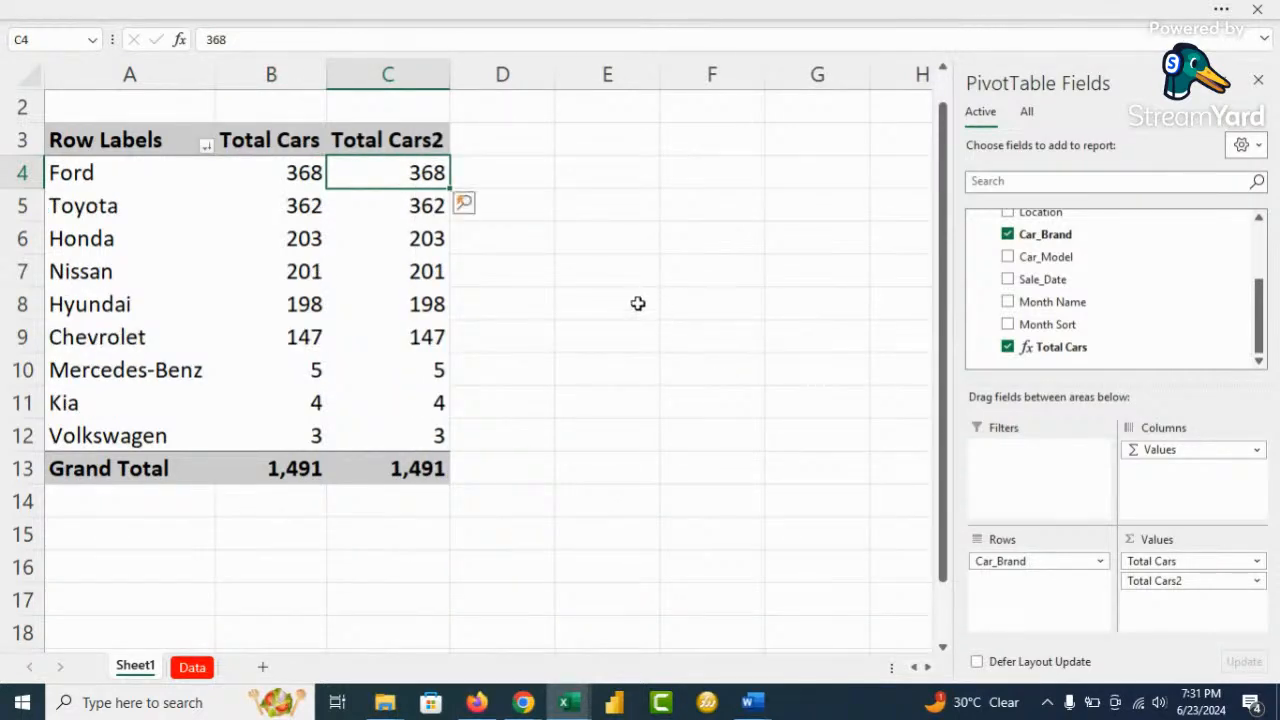
Show Total Cars2 as % of Column Total, from Ford's 24.68% to Volkswagen's 0.20%
{"action": "right_click", "coordinate": [422, 173]}
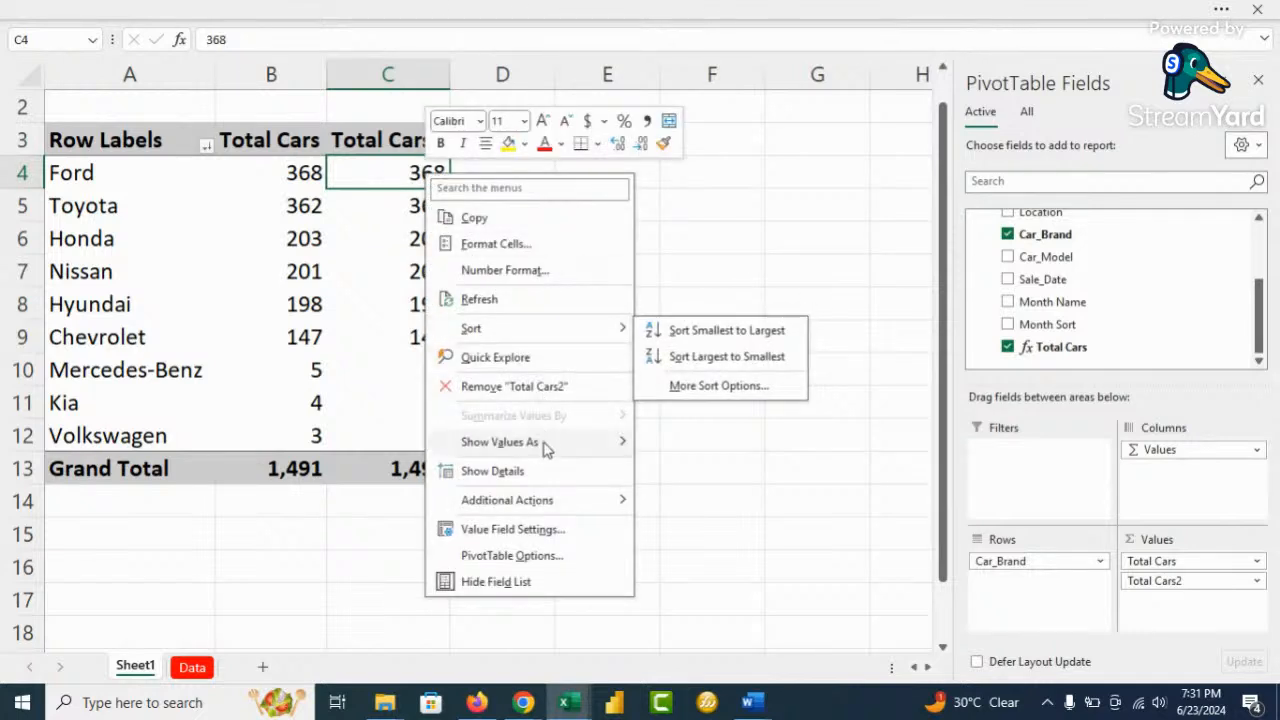
{"action": "mouse_move", "coordinate": [546, 446]}
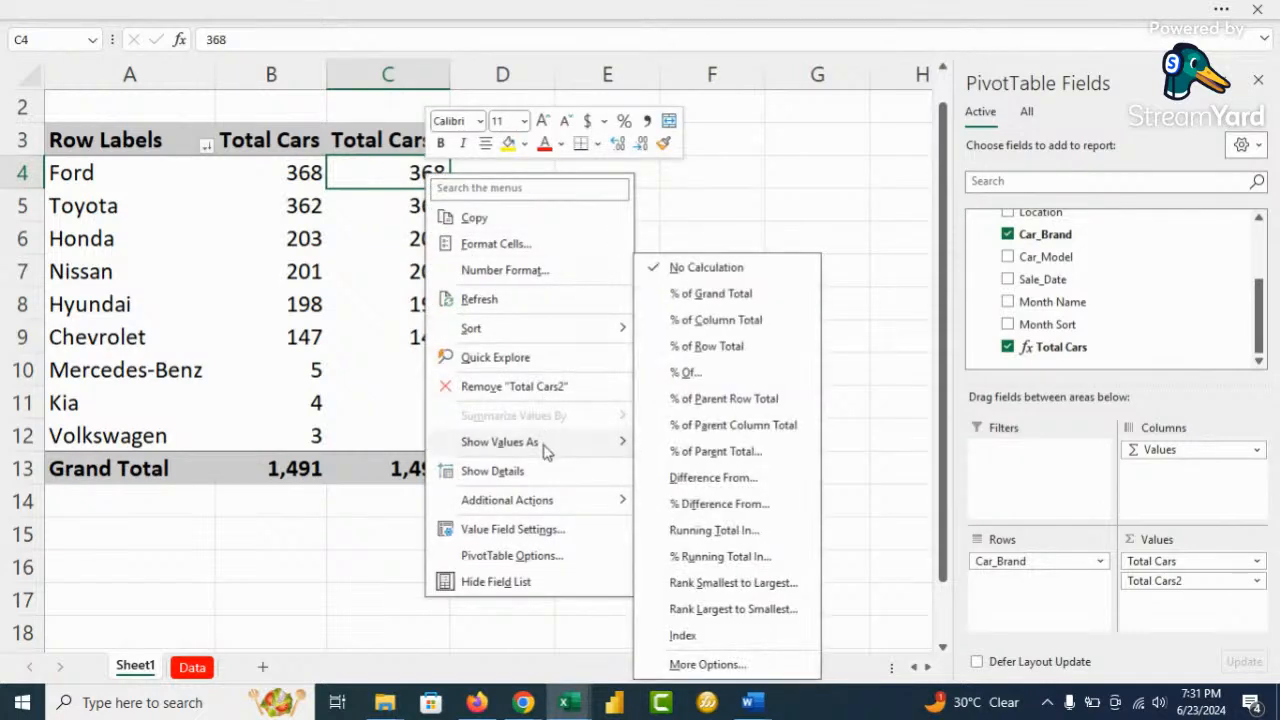
{"action": "left_click", "coordinate": [718, 321]}
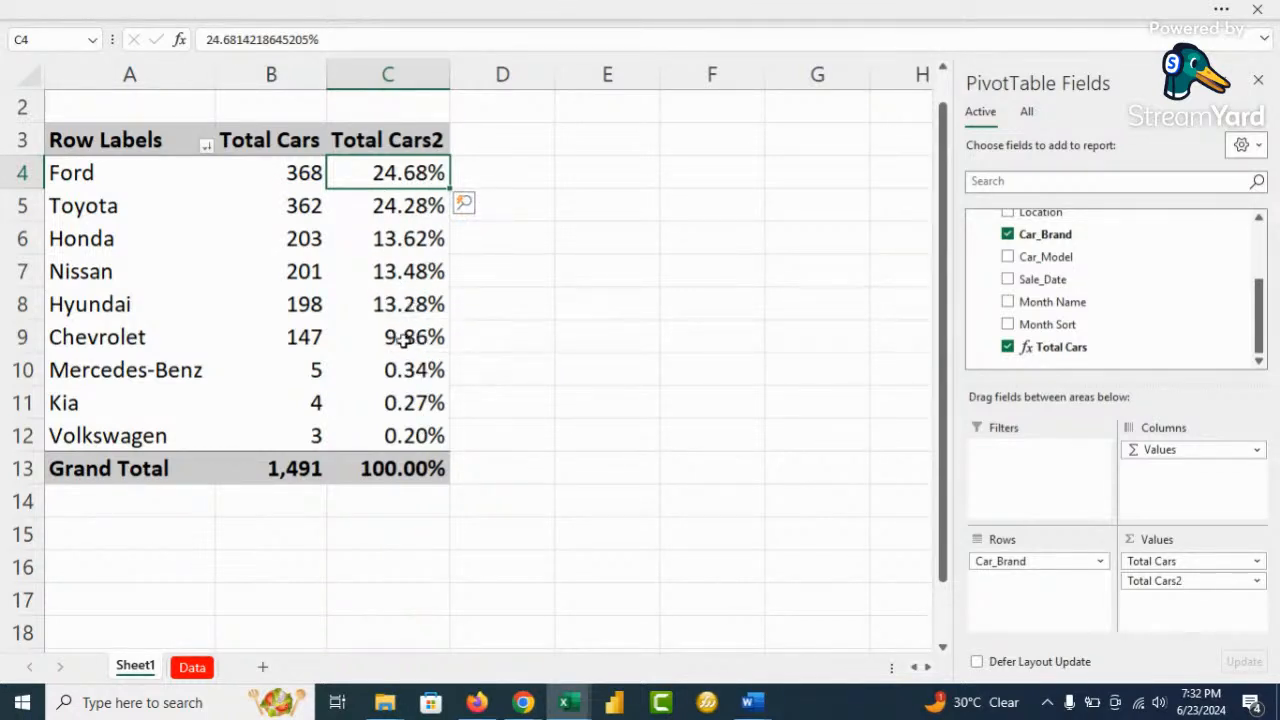
Insert a Car_Brand slicer for the pivot table
{"action": "left_click", "coordinate": [410, 268]}
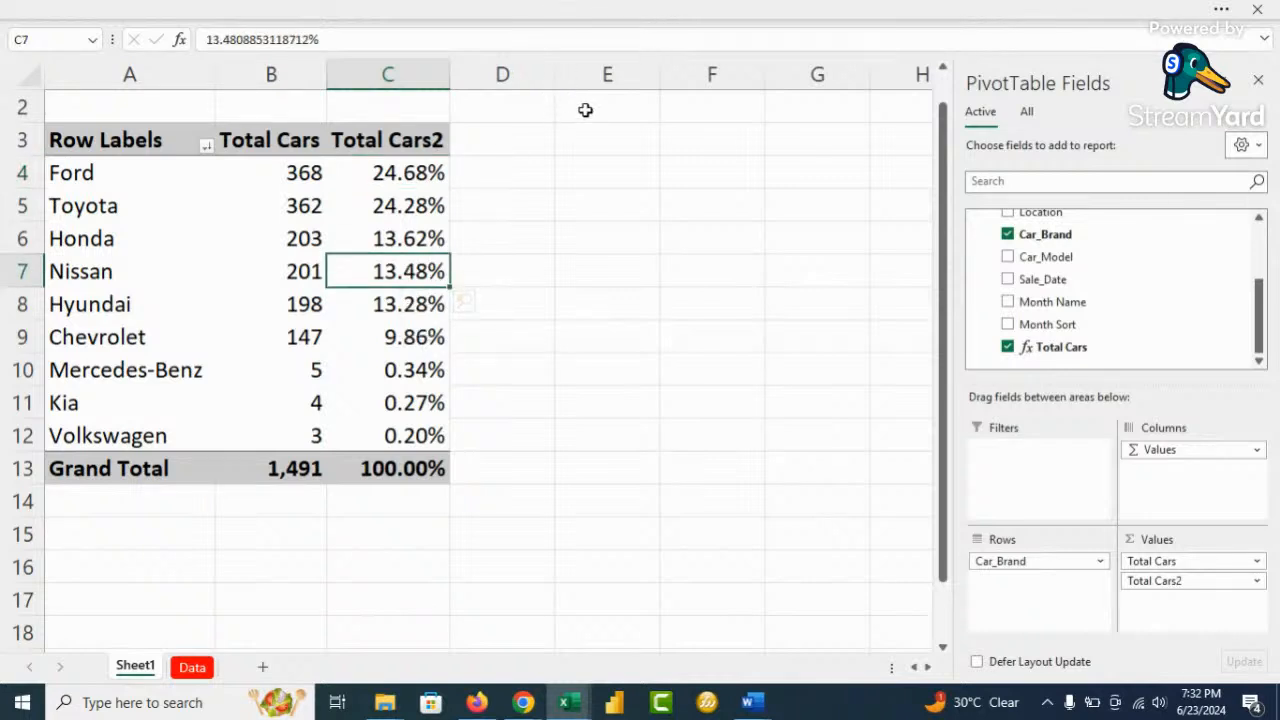
{"action": "left_click", "coordinate": [700, 12]}
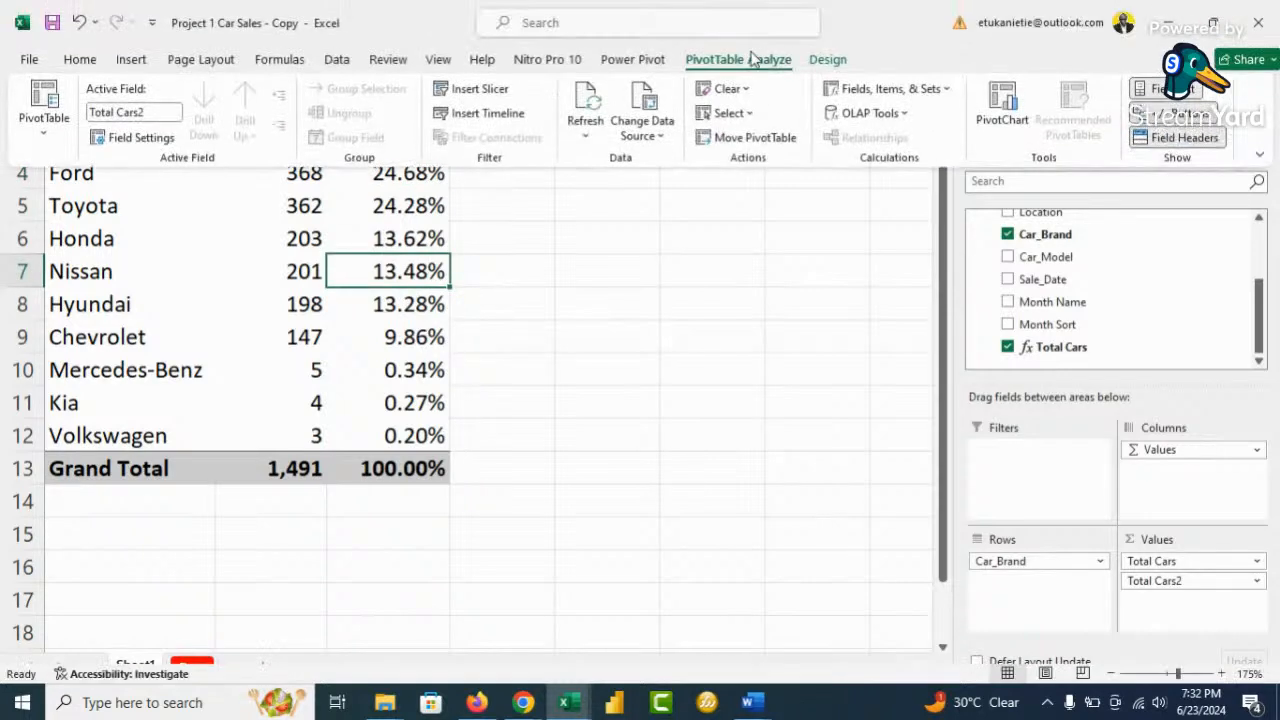
{"action": "left_click", "coordinate": [491, 89]}
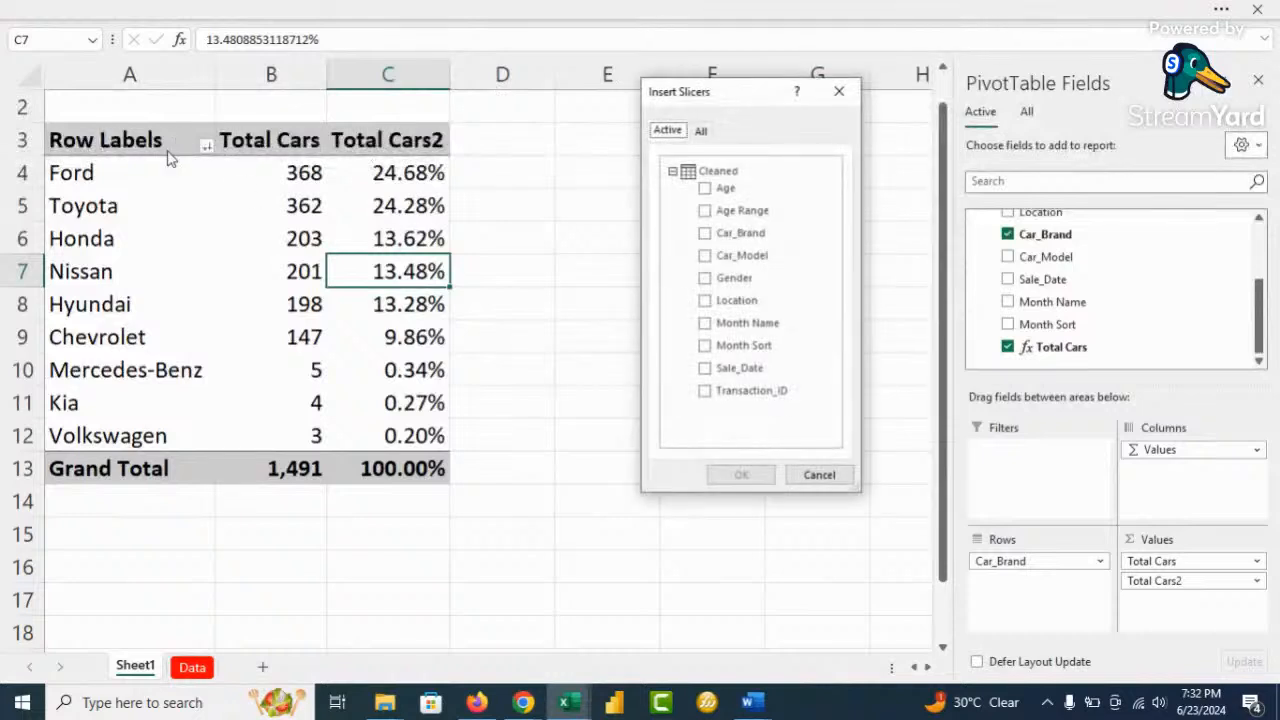
{"action": "left_click", "coordinate": [705, 233]}
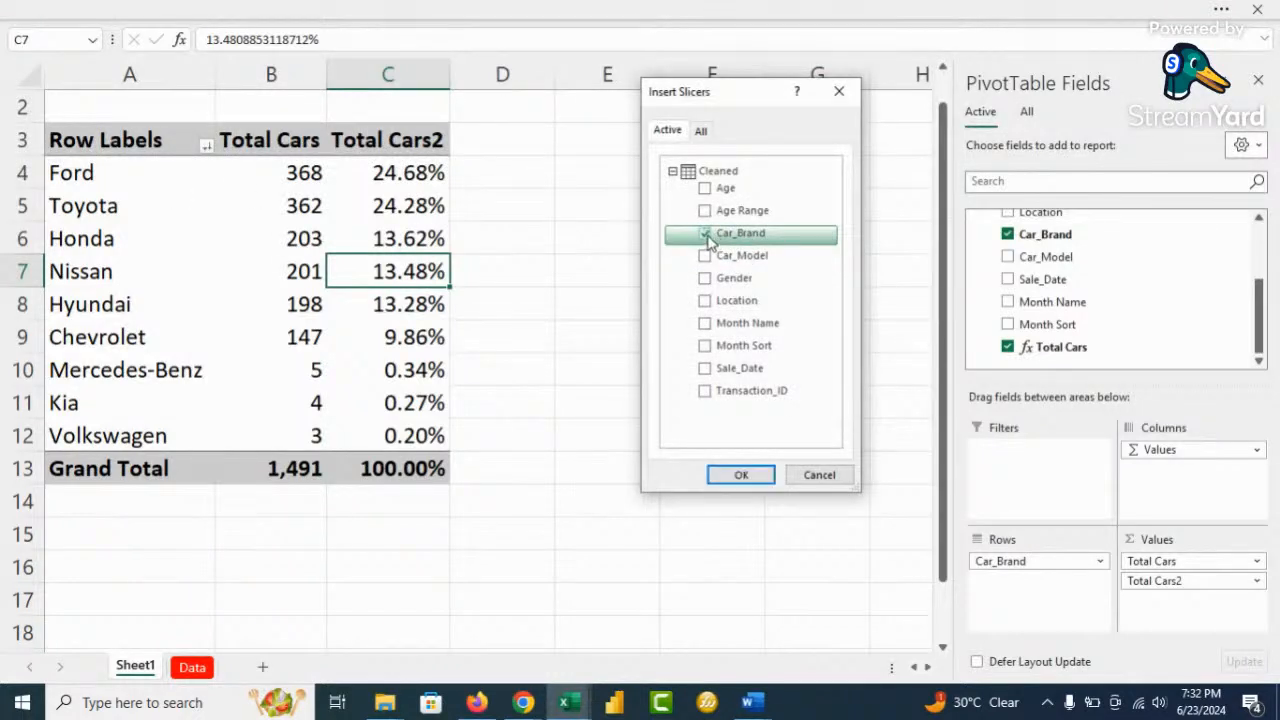
{"action": "left_click", "coordinate": [738, 469]}
Move the slicer right of the pivot into columns E–G and filter to Chevrolet
{"action": "left_click_drag", "start_coordinate": [534, 189], "coordinate": [749, 137]}
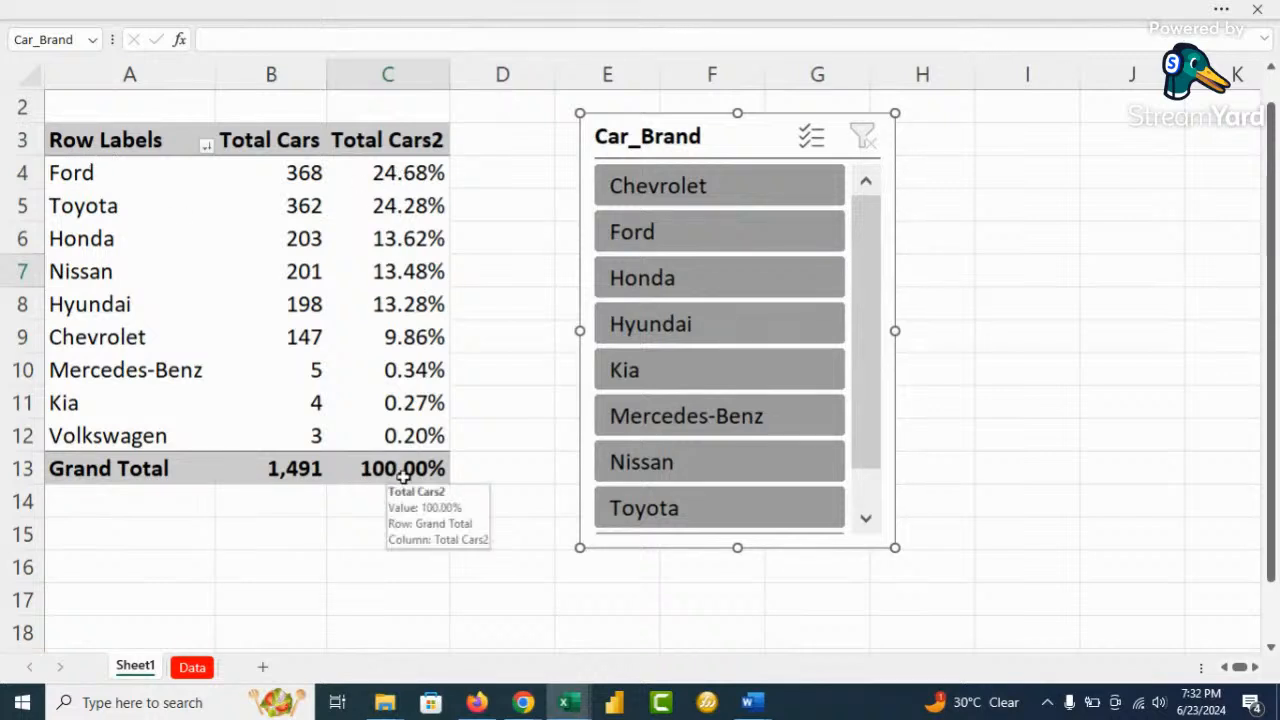
{"action": "left_click", "coordinate": [672, 193]}
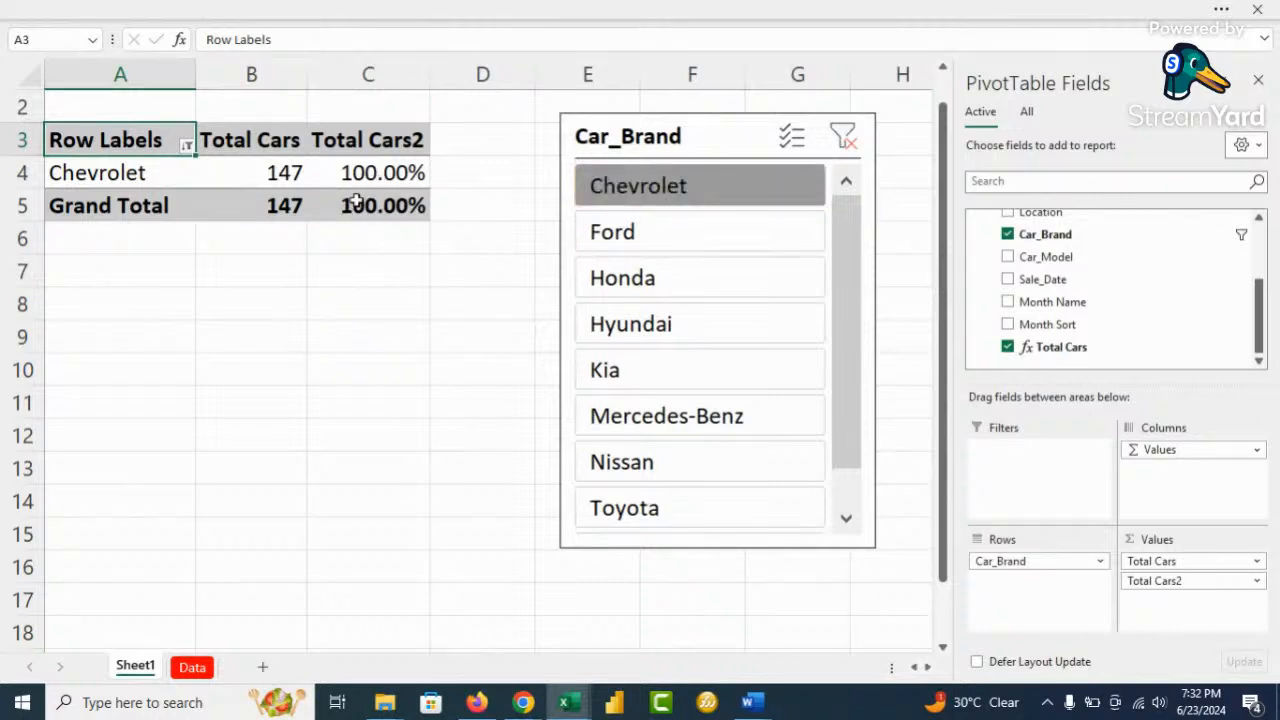
{"action": "mouse_move", "coordinate": [382, 176]}
Filter the slicer to Ford, Toyota, Honda, Nissan and Hyundai (1,332), then turn off Multi-Select
{"action": "left_click", "coordinate": [843, 137]}
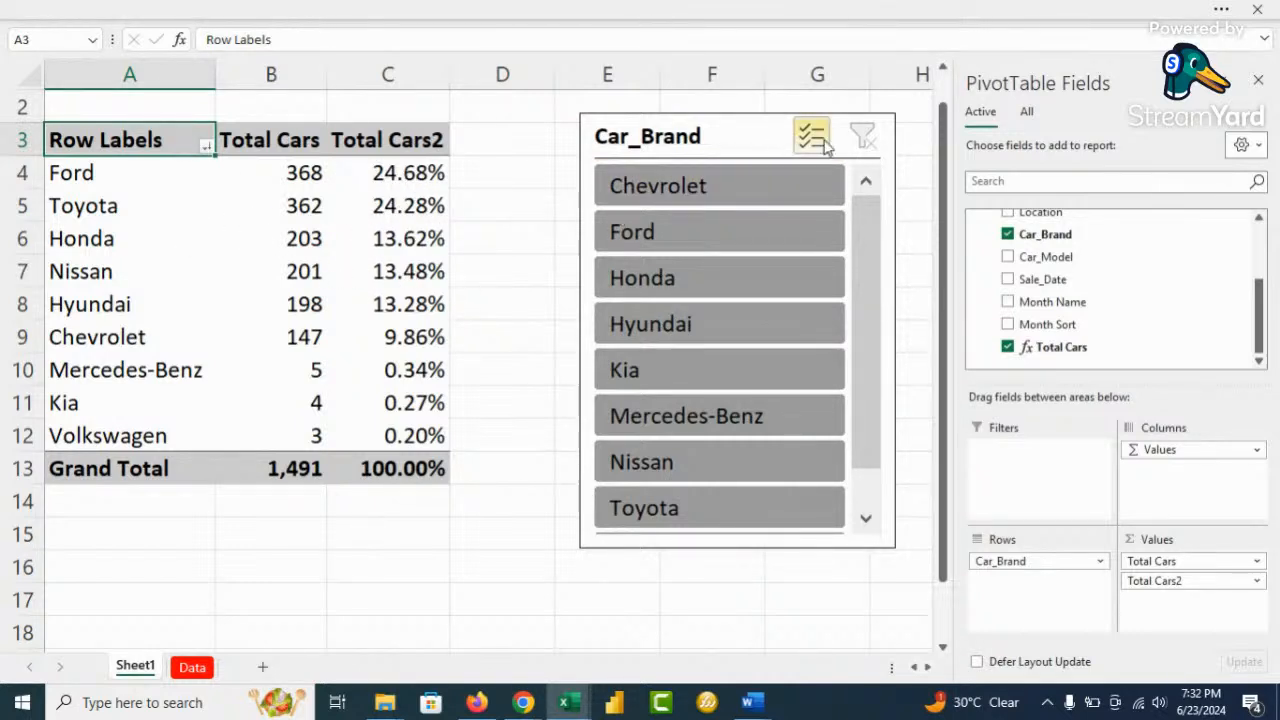
{"action": "left_click_drag", "start_coordinate": [866, 251], "coordinate": [873, 402]}
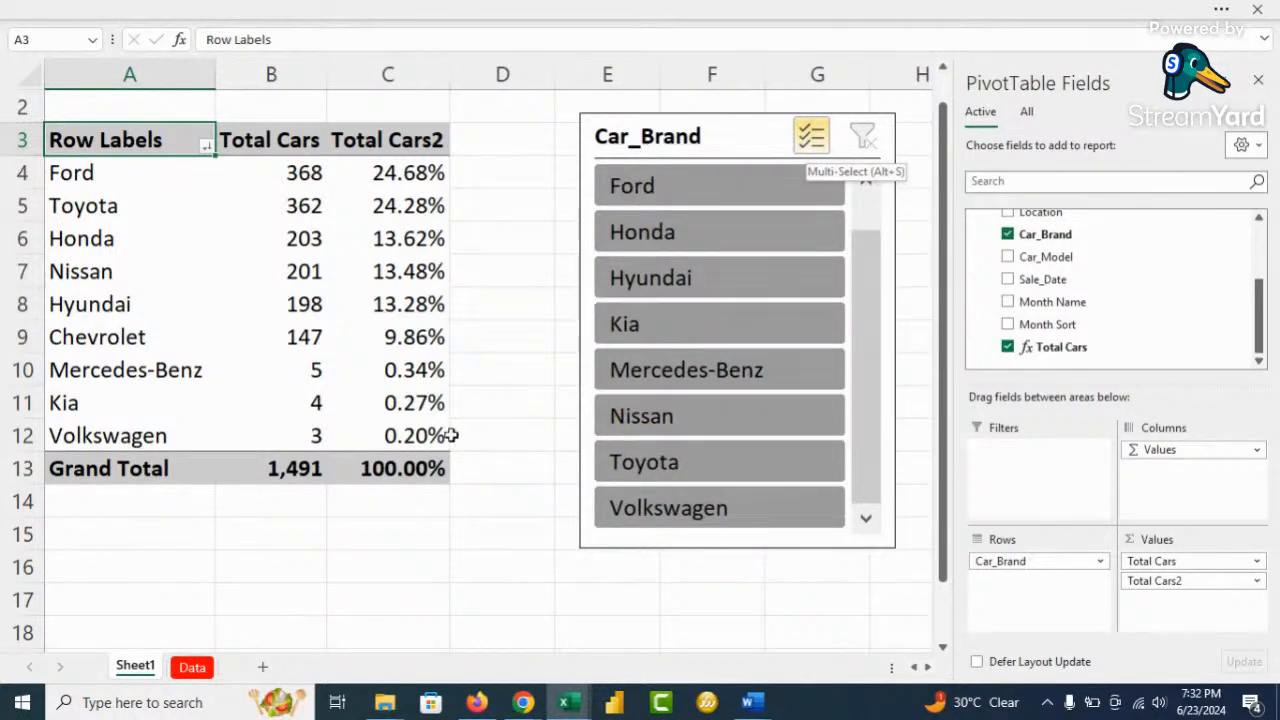
{"action": "left_click", "coordinate": [698, 510]}
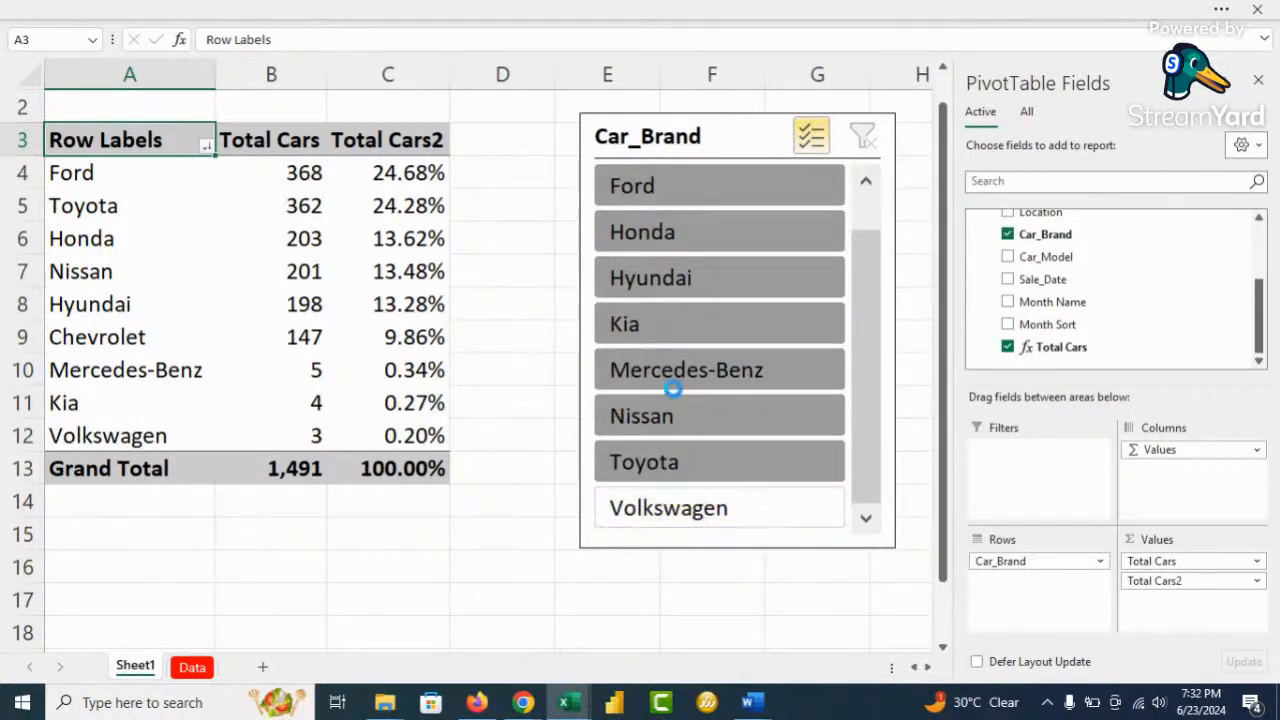
{"action": "left_click", "coordinate": [695, 338]}
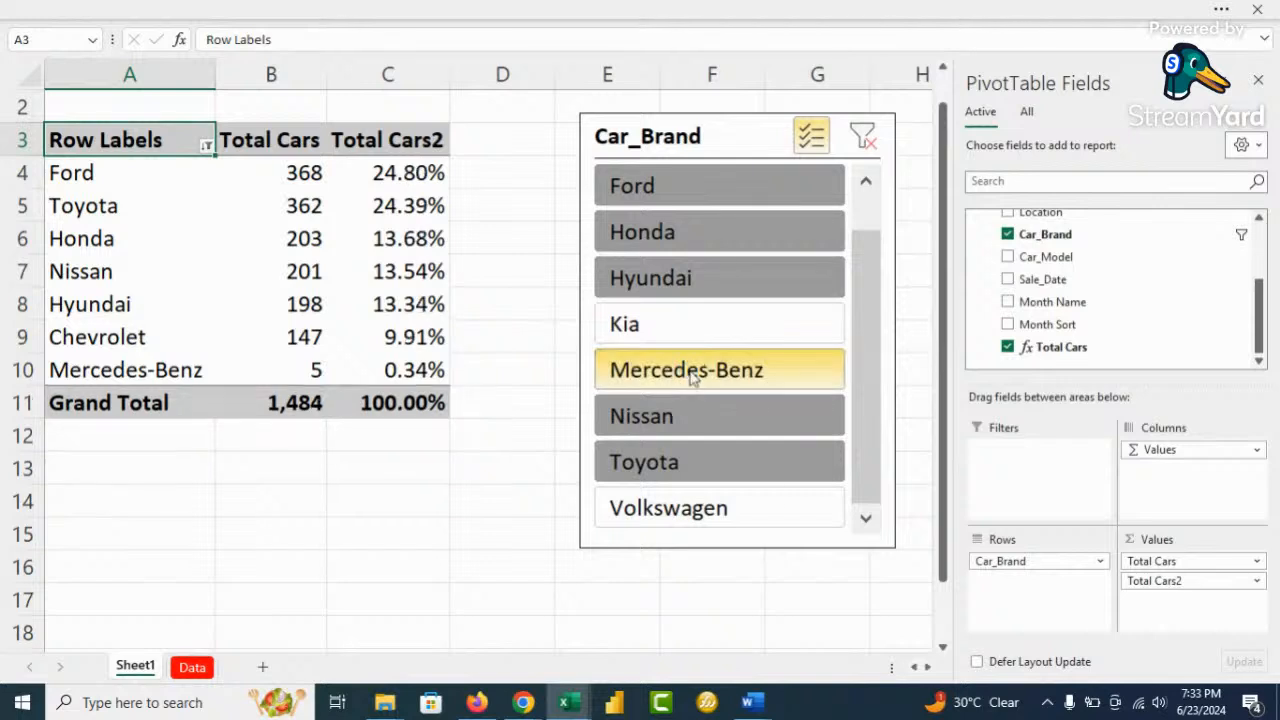
{"action": "left_click", "coordinate": [690, 372]}
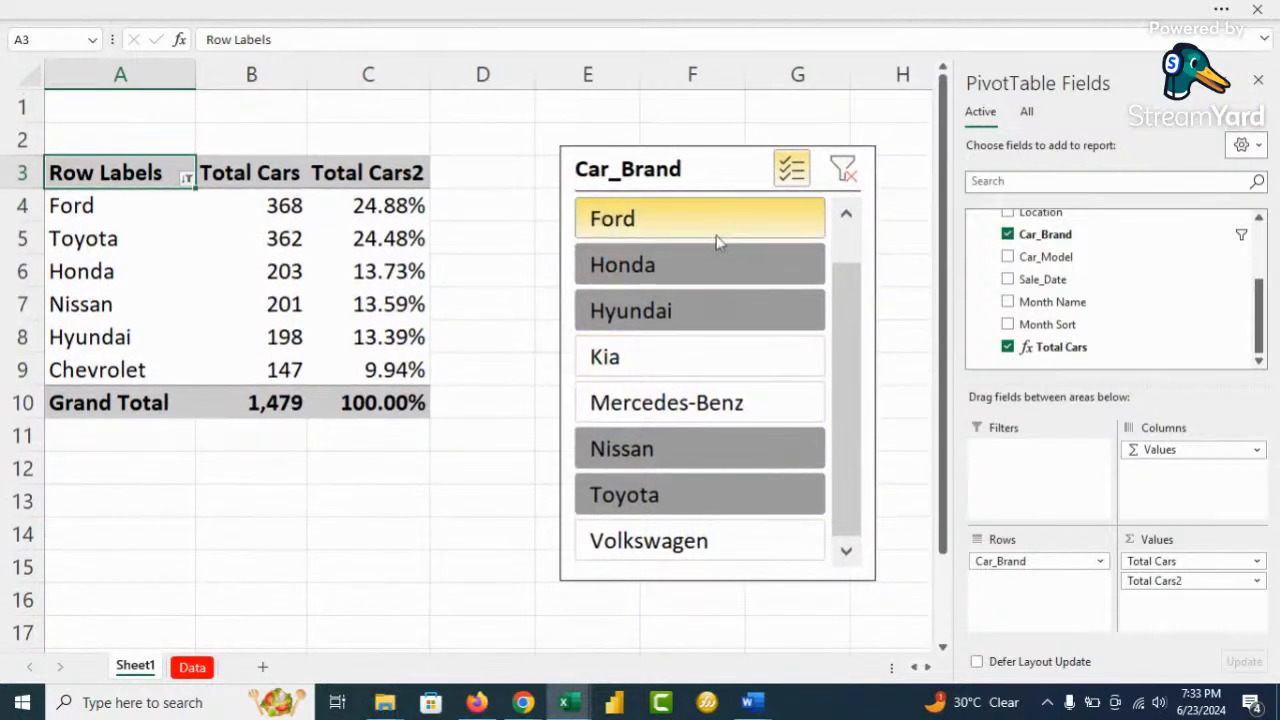
{"action": "scroll", "coordinate": [839, 297], "scroll_direction": "up", "scroll_amount": 1}
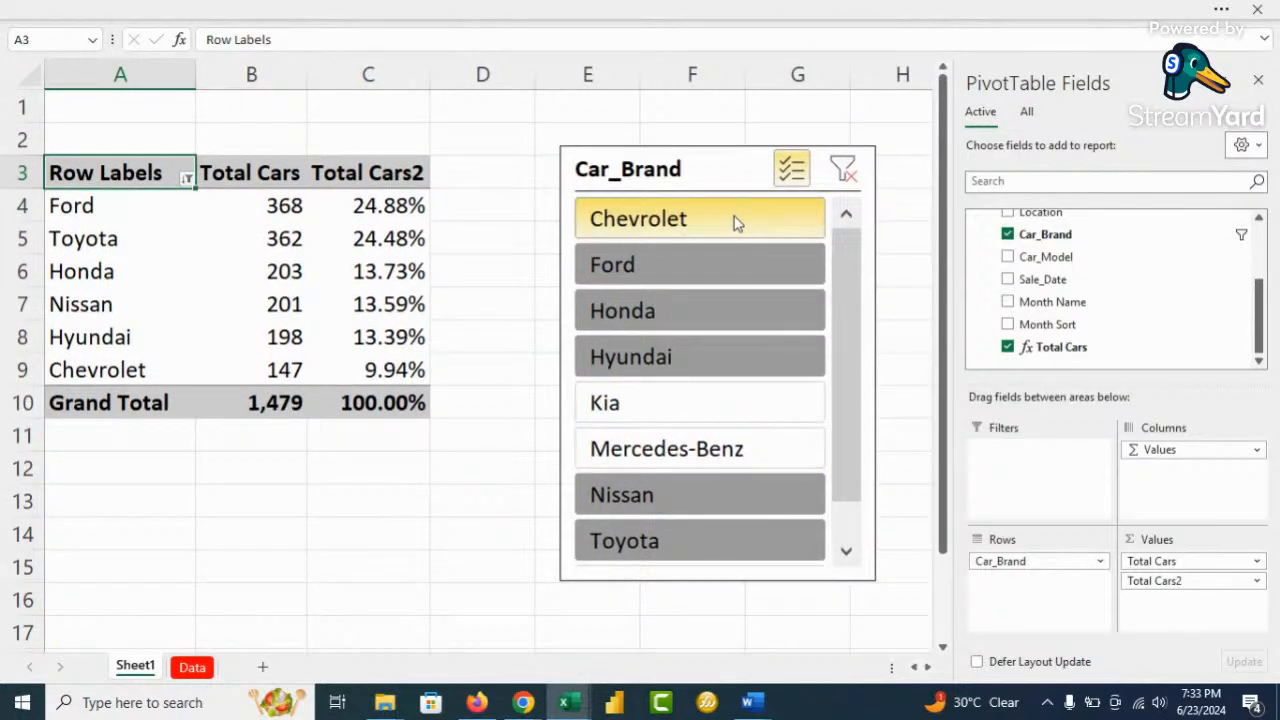
{"action": "left_click", "coordinate": [701, 228]}
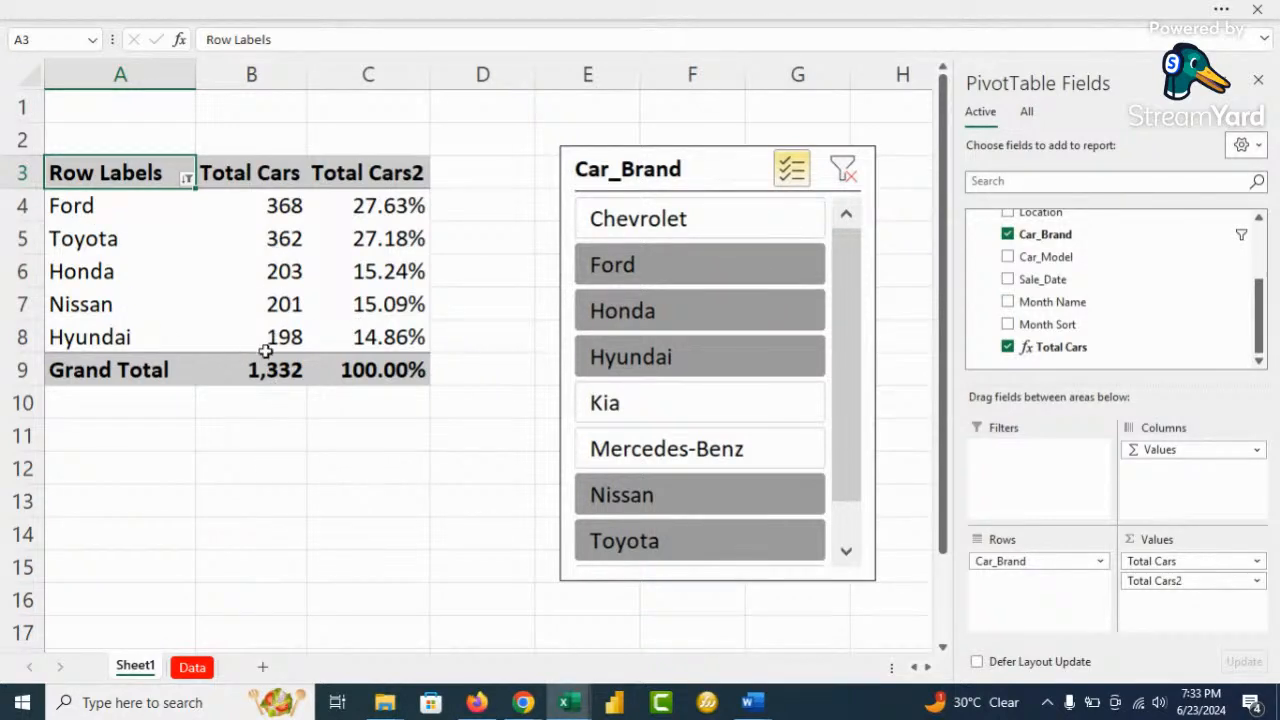
{"action": "mouse_move", "coordinate": [268, 367]}
{"action": "mouse_move", "coordinate": [373, 370]}
{"action": "left_click", "coordinate": [791, 170]}
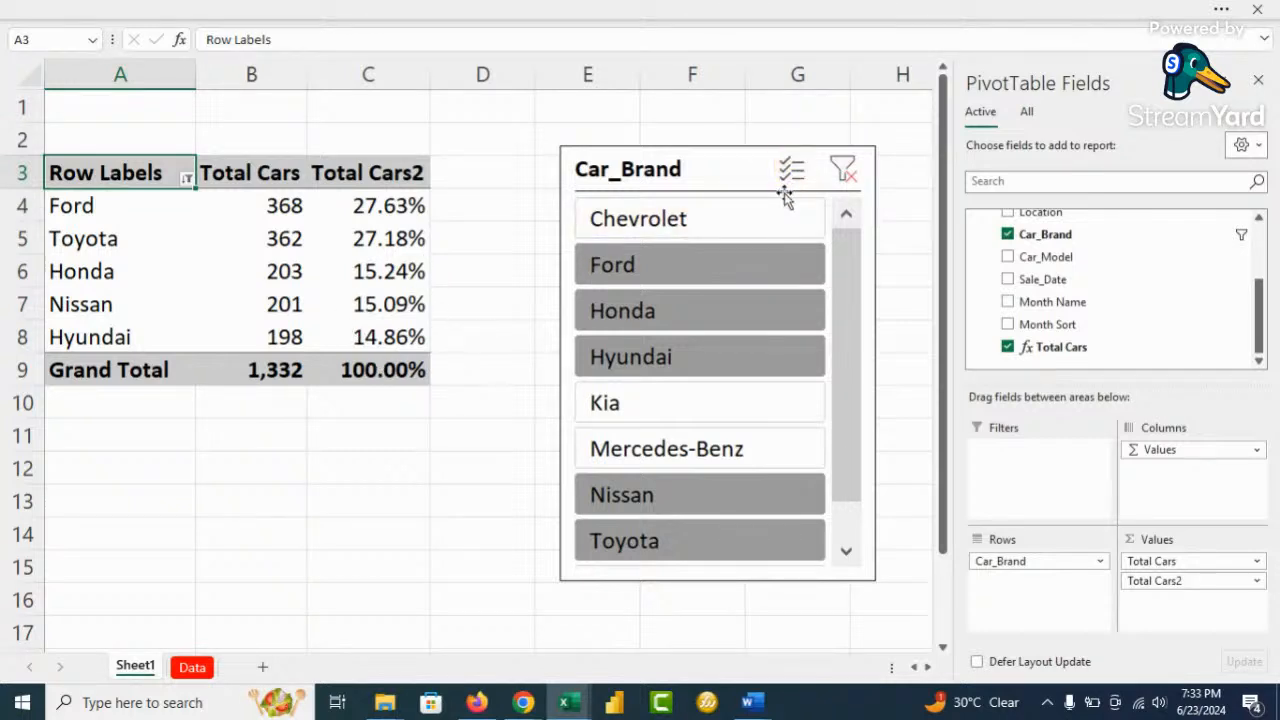
Clear the brand filter and move the Car_Brand slicer below the pivot table
{"action": "left_click", "coordinate": [843, 170]}
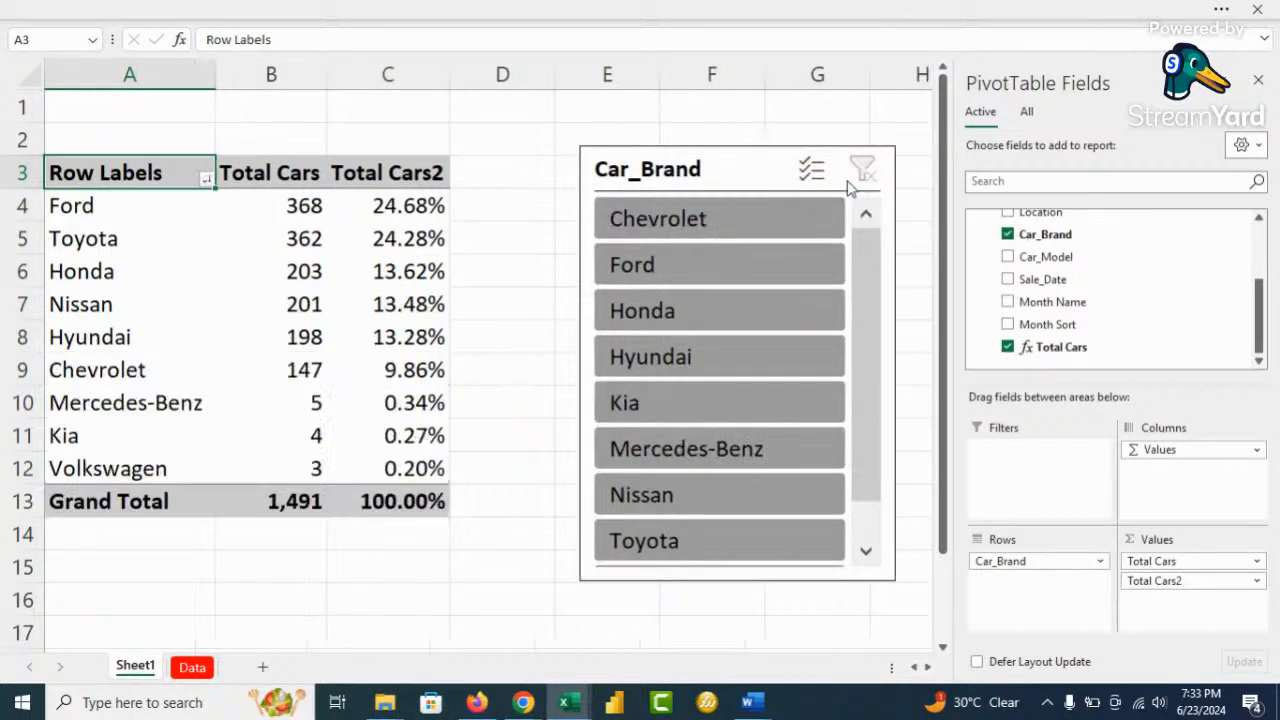
{"action": "left_click_drag", "start_coordinate": [740, 166], "coordinate": [401, 549]}
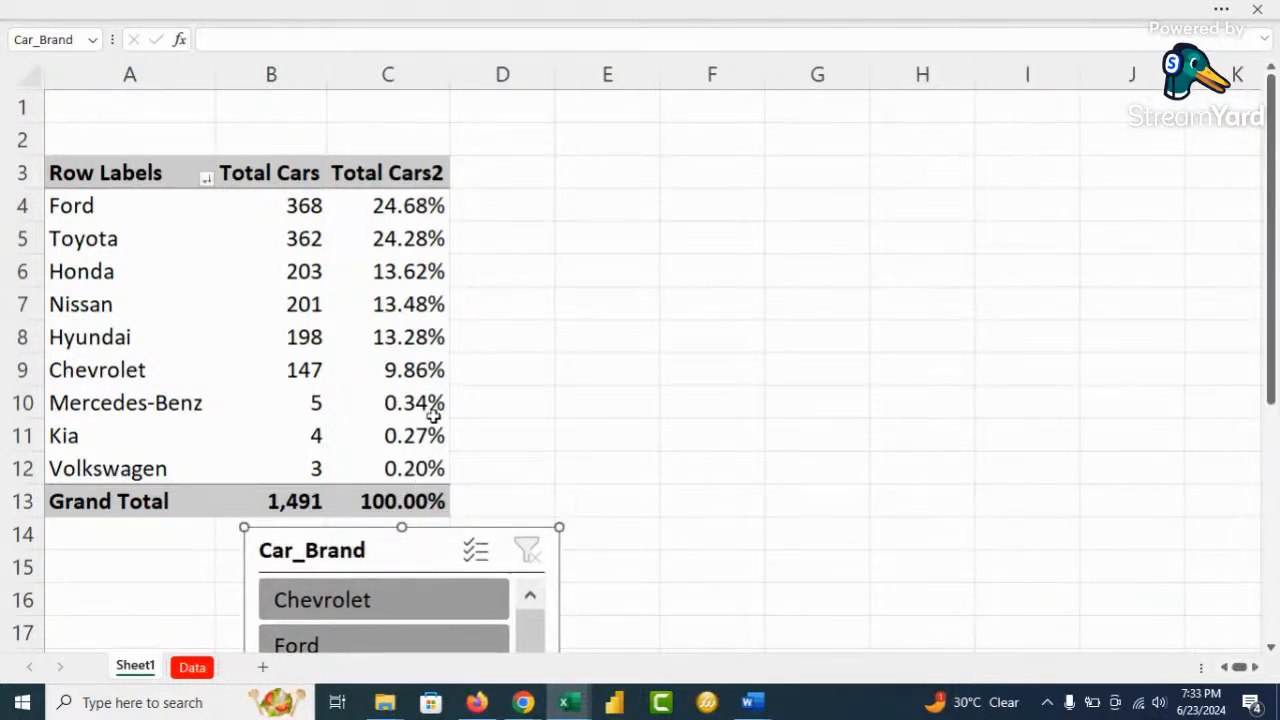
{"action": "left_click", "coordinate": [427, 314]}
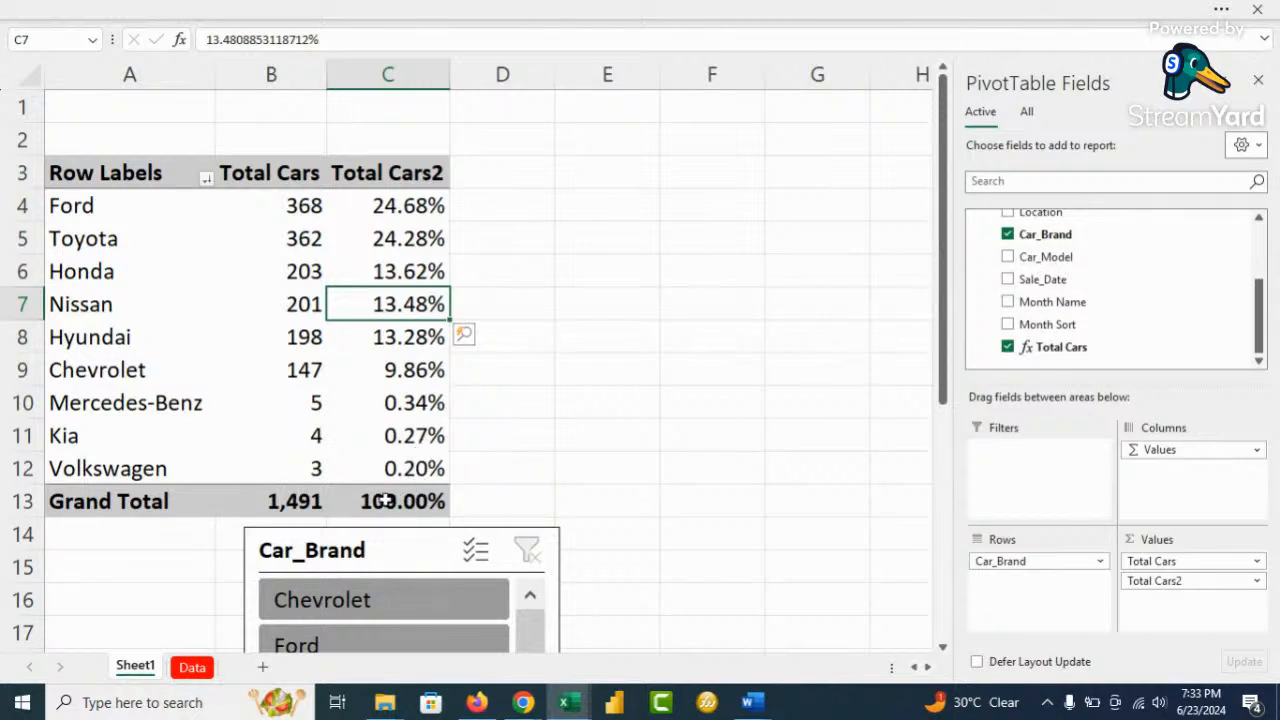
{"action": "scroll", "coordinate": [1063, 303], "scroll_direction": "up", "scroll_amount": 3}
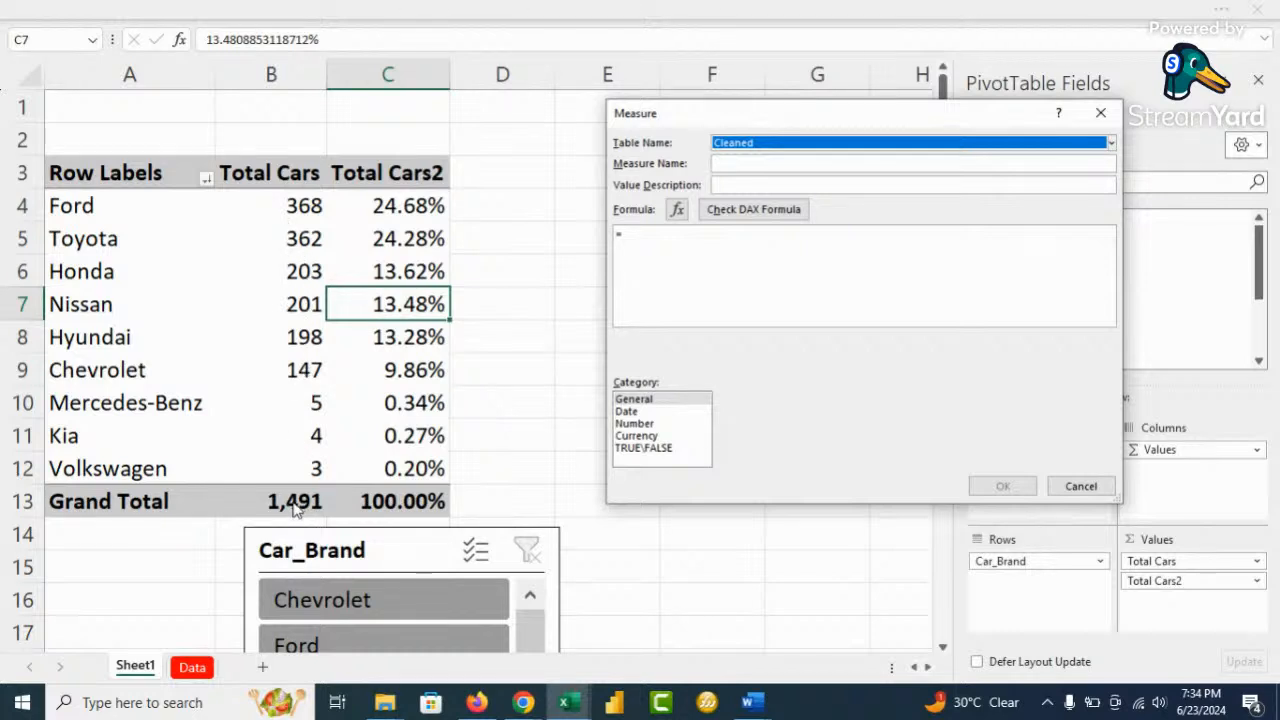
Name the measure Filter Ford with =CALCULATE([Total Cars],Cleaned[Car_Brand]="Ford") and check the formula
{"action": "left_click", "coordinate": [731, 163]}
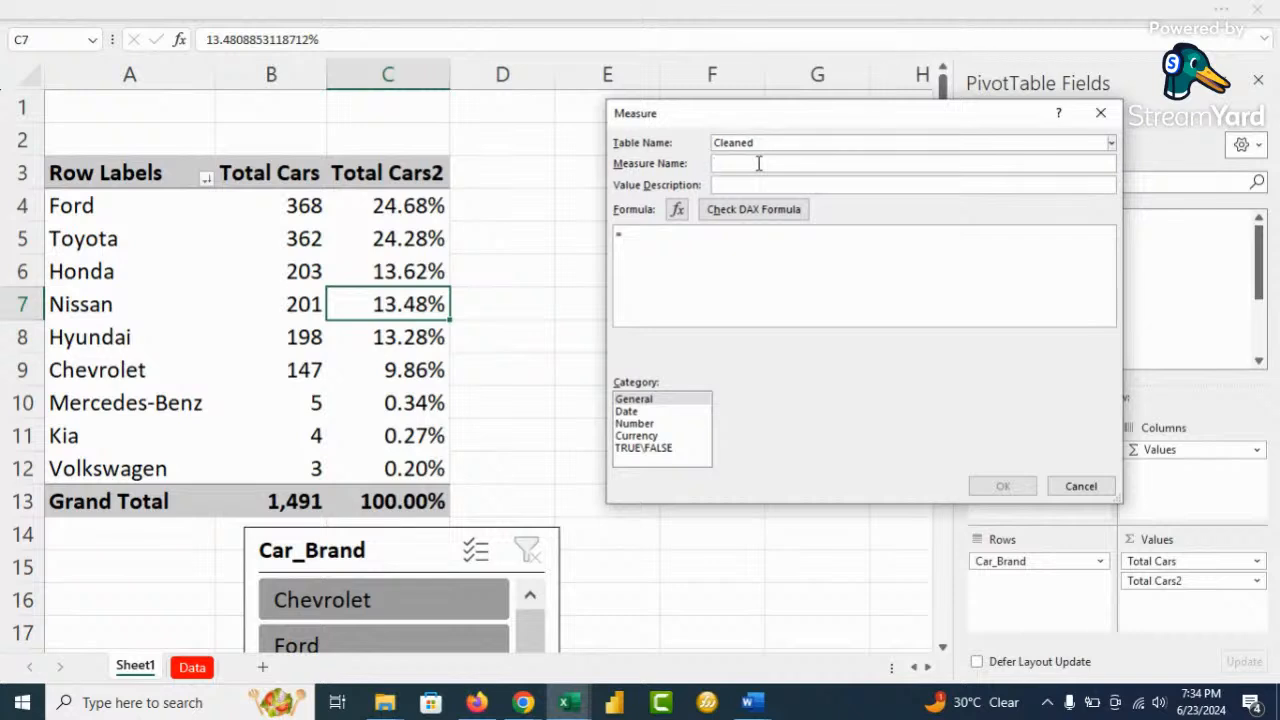
{"action": "type", "text": "Filter ALL"}
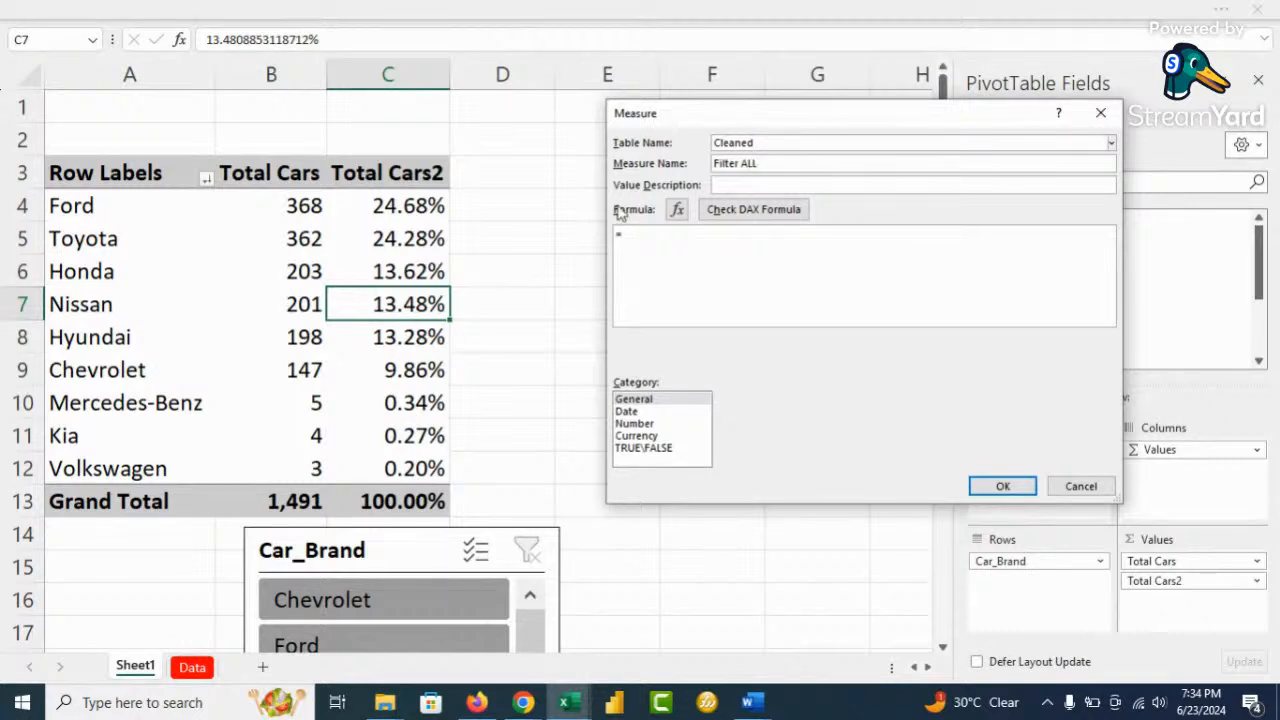
{"action": "type", "text": "cal"}
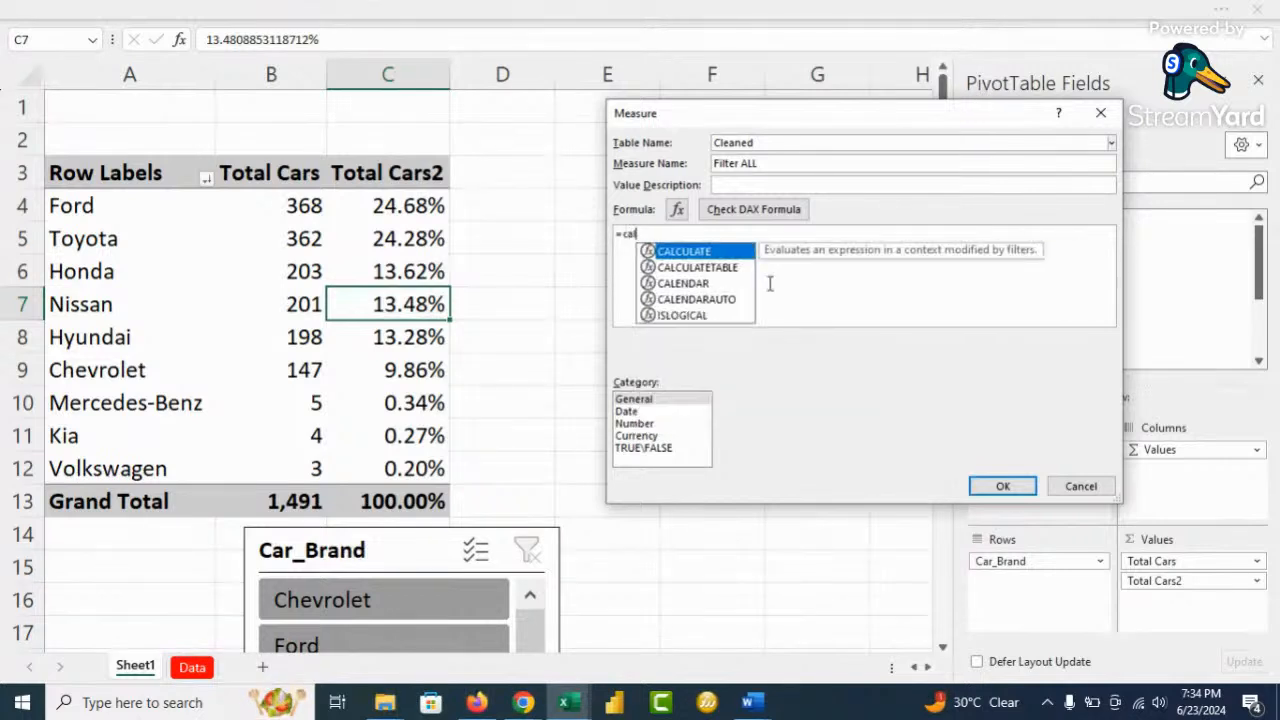
{"action": "key", "text": "Tab"}
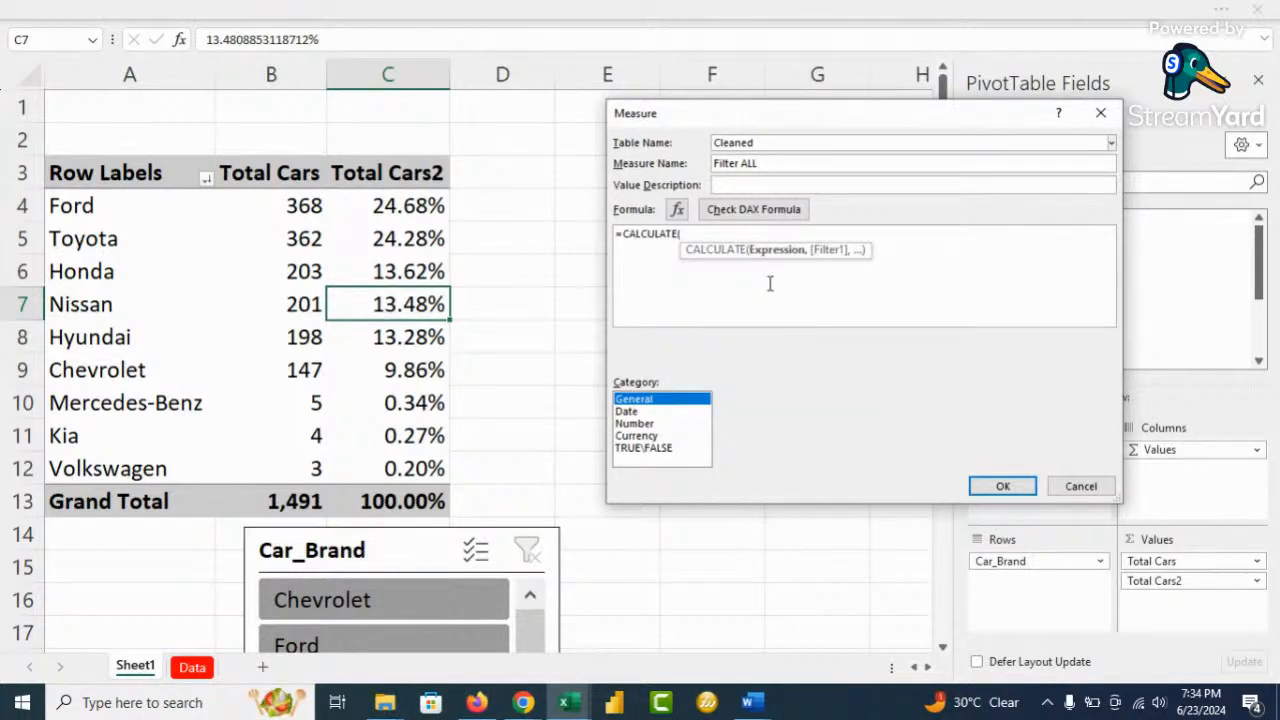
{"action": "left_click", "coordinate": [720, 233]}
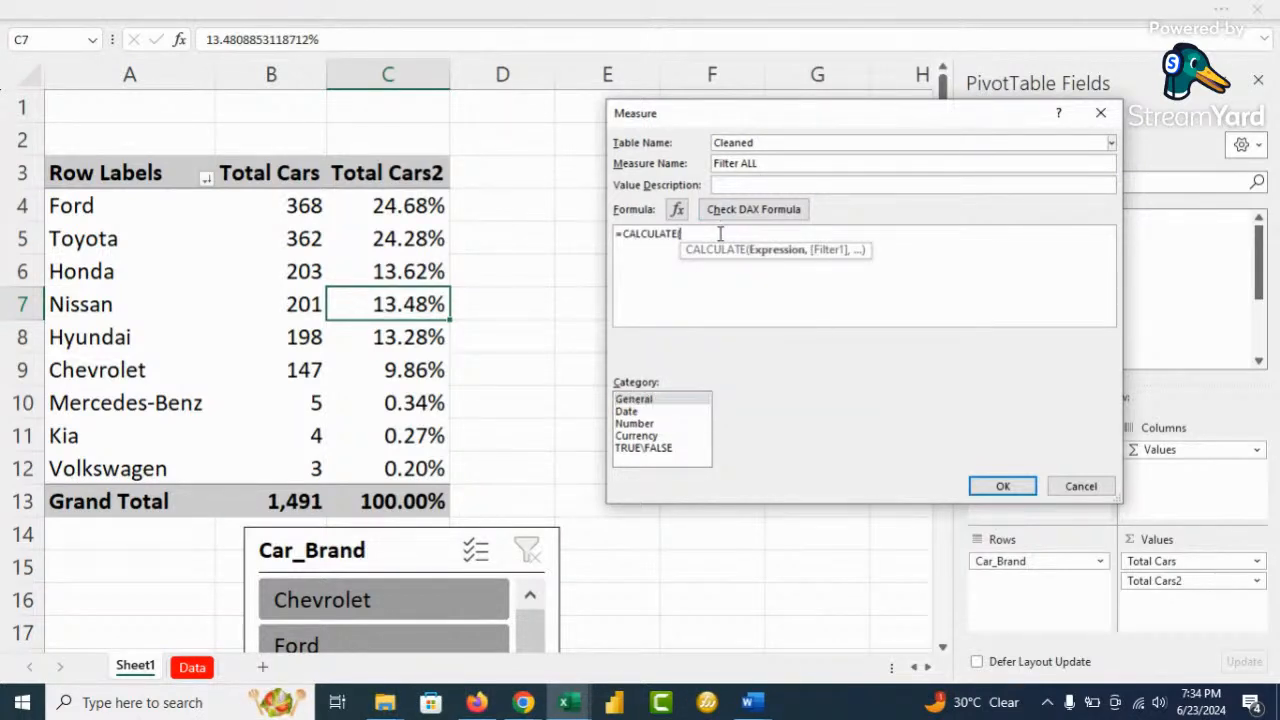
{"action": "type", "text": "Tot"}
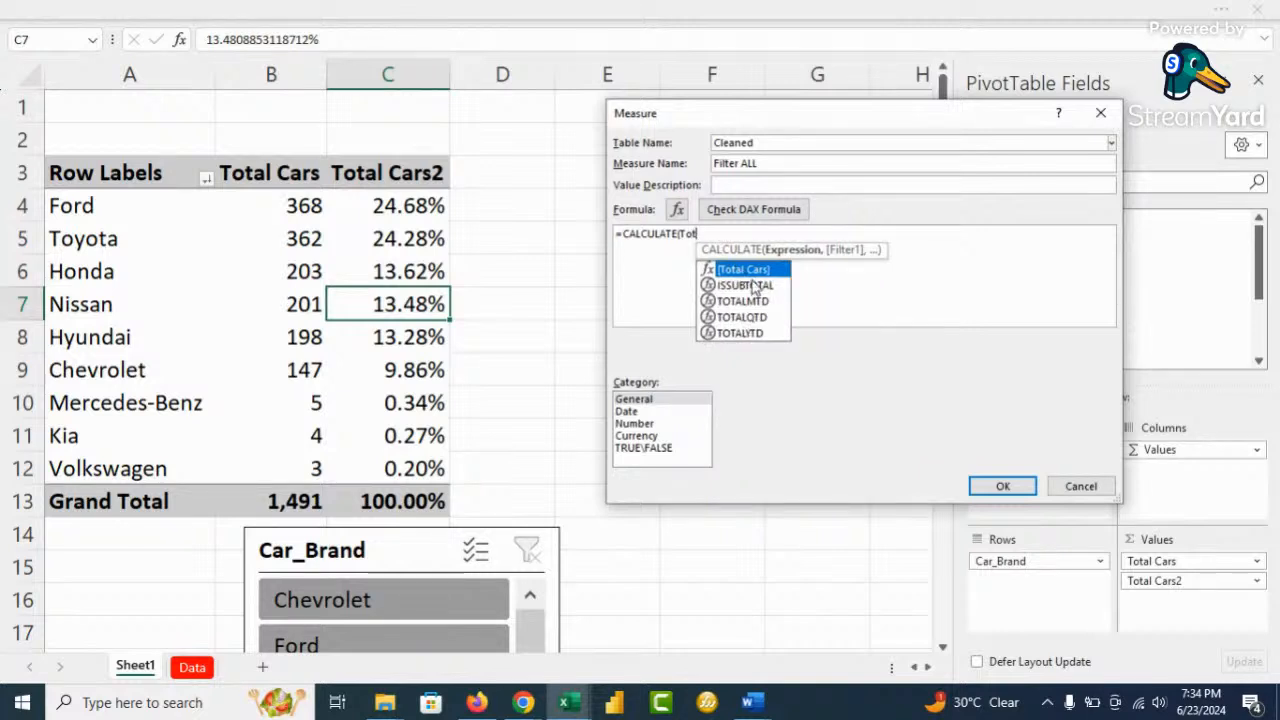
{"action": "double_click", "coordinate": [750, 269]}
{"action": "type", "text": ","}
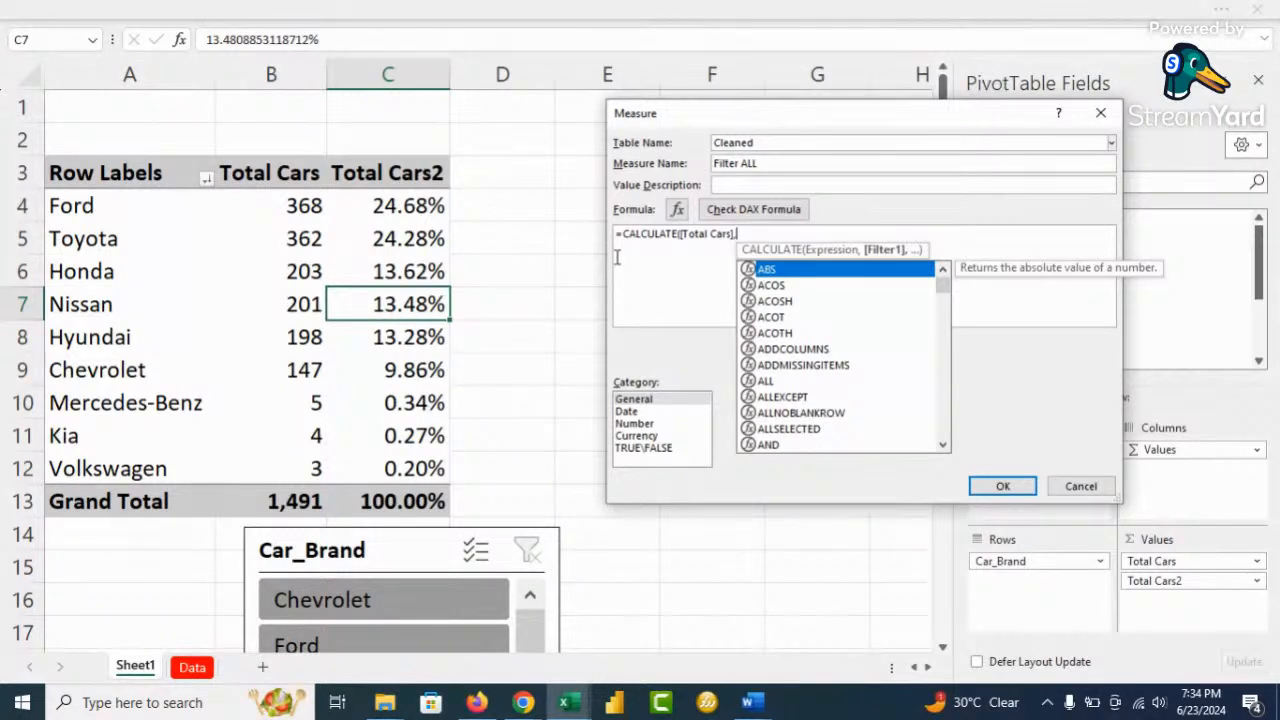
{"action": "type", "text": "clea"}
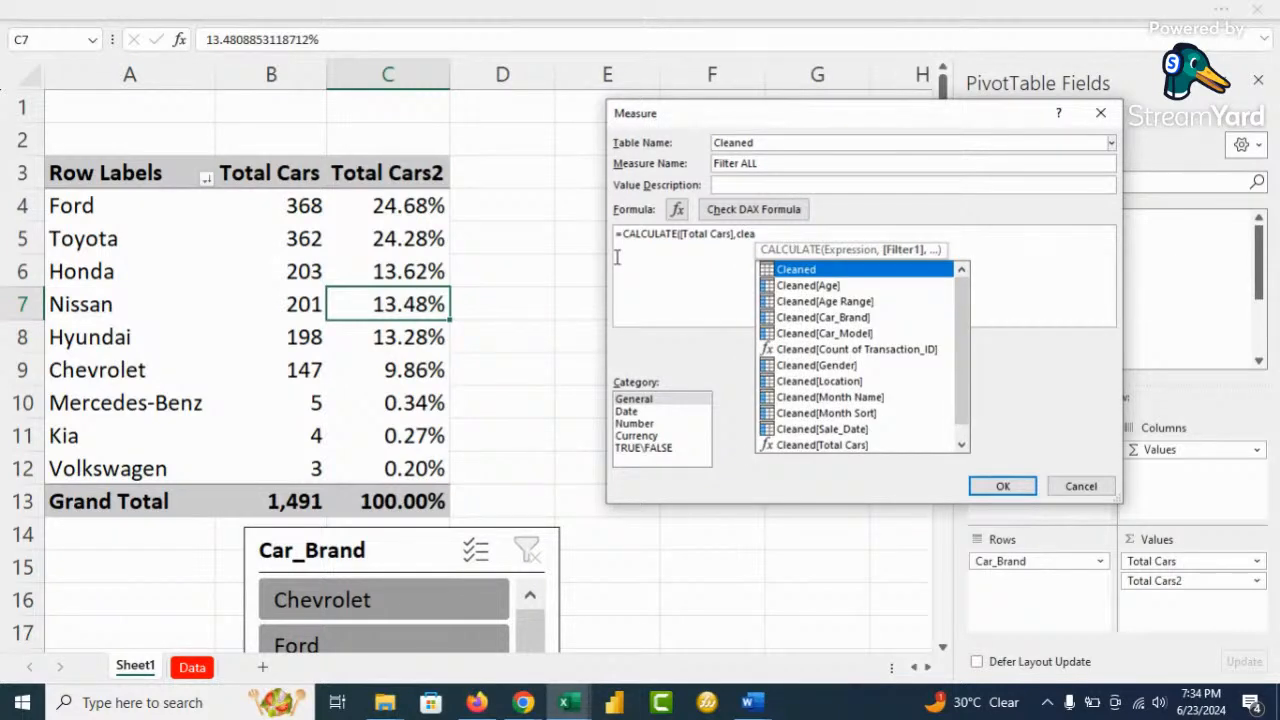
{"action": "key", "text": "Down"}
{"action": "key", "text": "Down"}
{"action": "key", "text": "Down"}
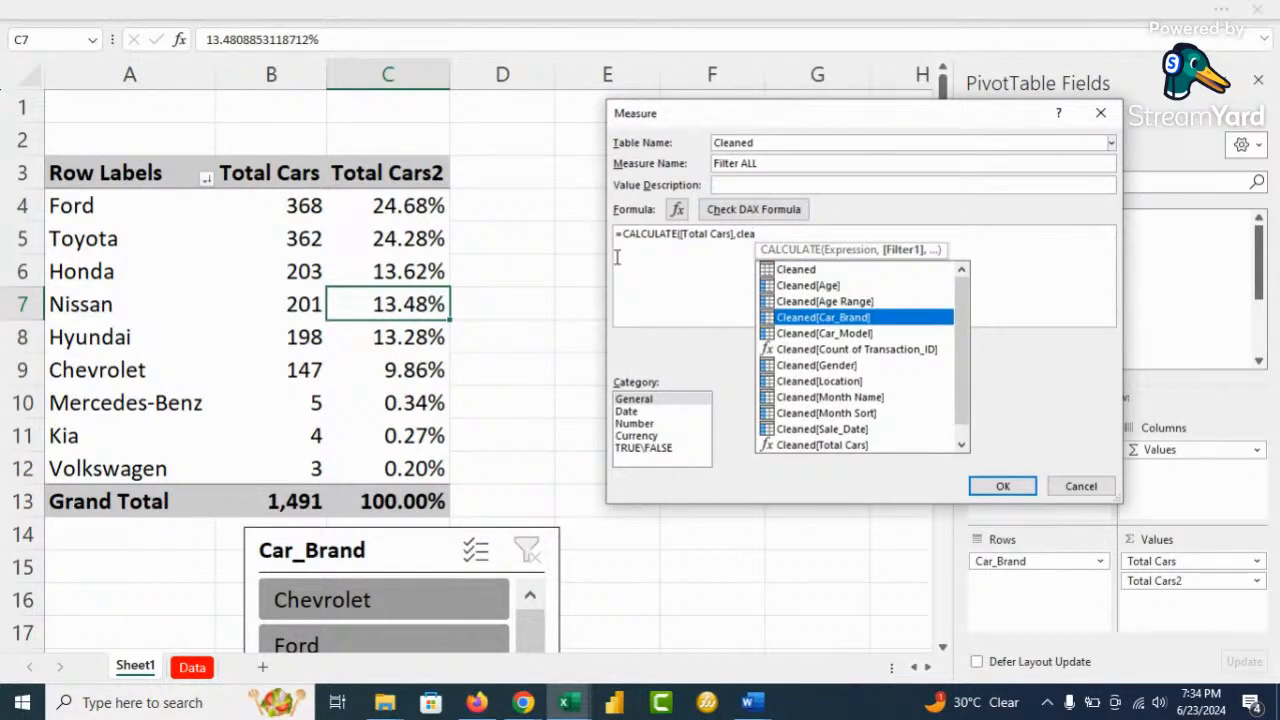
{"action": "key", "text": "Tab"}
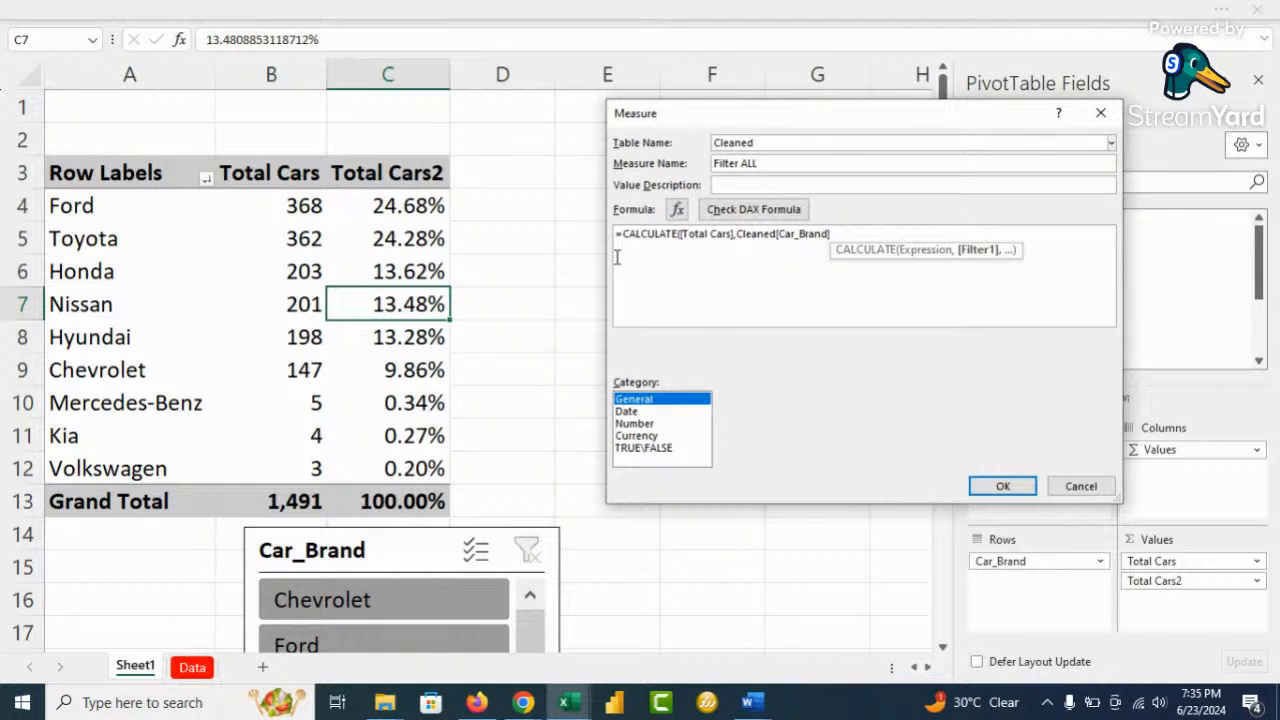
{"action": "type", "text": ")"}
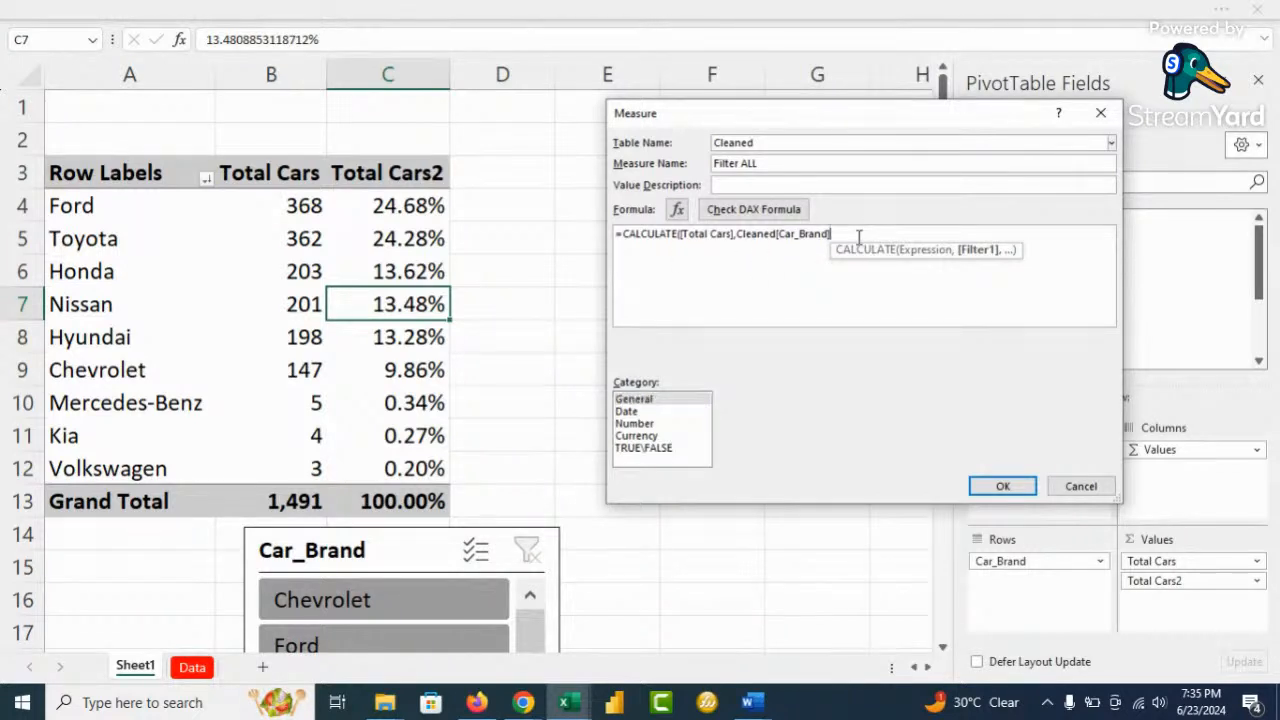
{"action": "type", "text": "=\"Ford"}
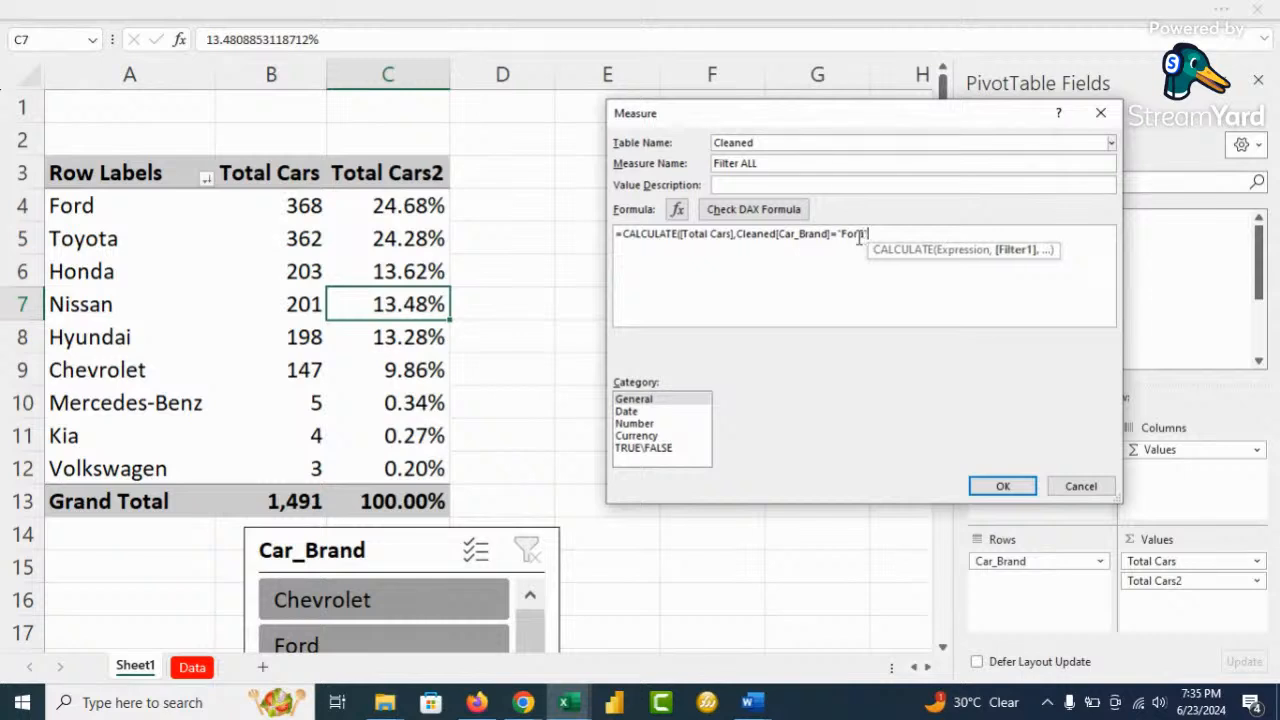
{"action": "type", "text": "\""}
{"action": "scroll", "coordinate": [893, 275], "scroll_direction": "up", "scroll_amount": 2}
{"action": "left_click", "coordinate": [765, 209]}
Set the Filter Ford measure's category to Number with Whole Number format
{"action": "scroll", "coordinate": [903, 297], "scroll_direction": "up", "scroll_amount": 2}
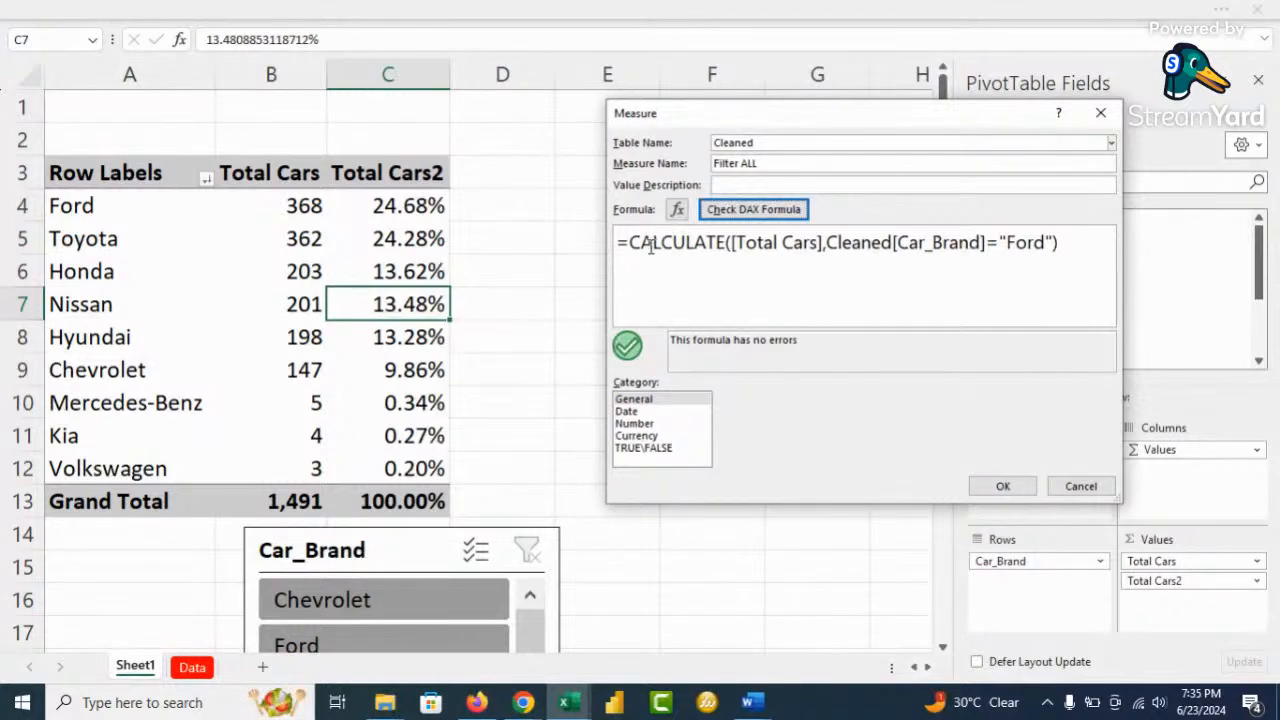
{"action": "left_click", "coordinate": [778, 162]}
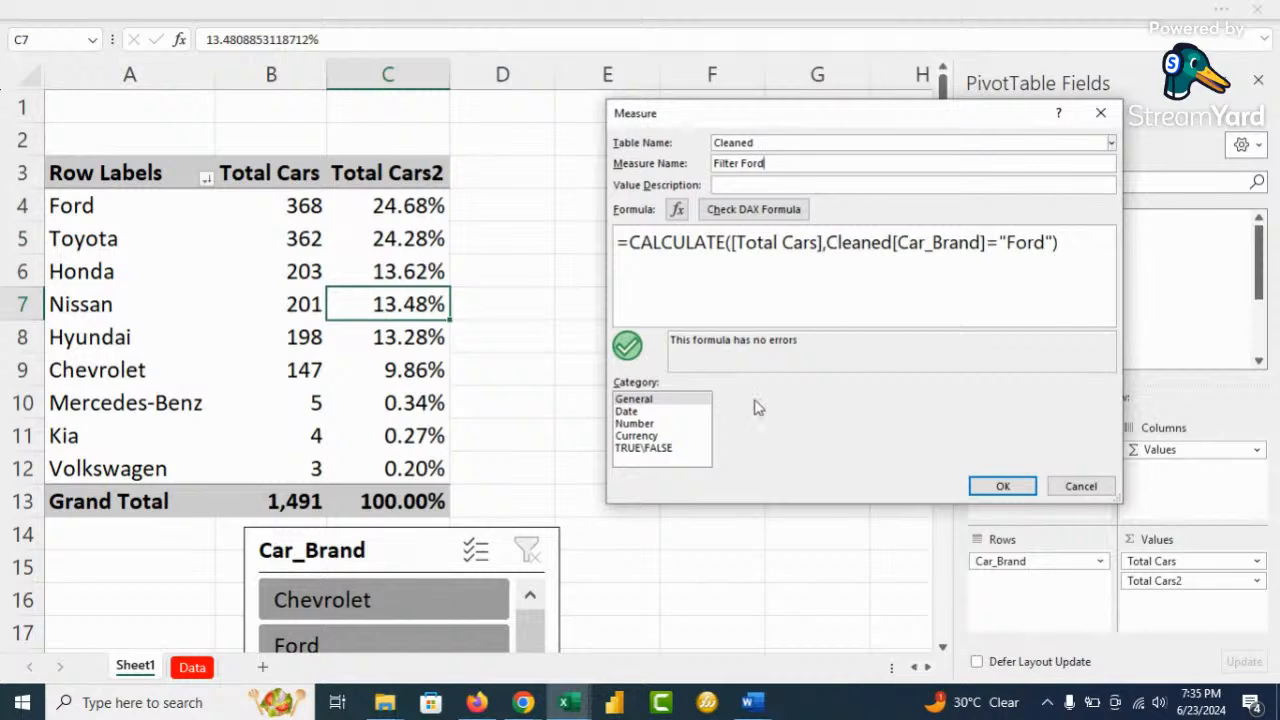
{"action": "left_click", "coordinate": [634, 423]}
{"action": "left_click", "coordinate": [940, 401]}
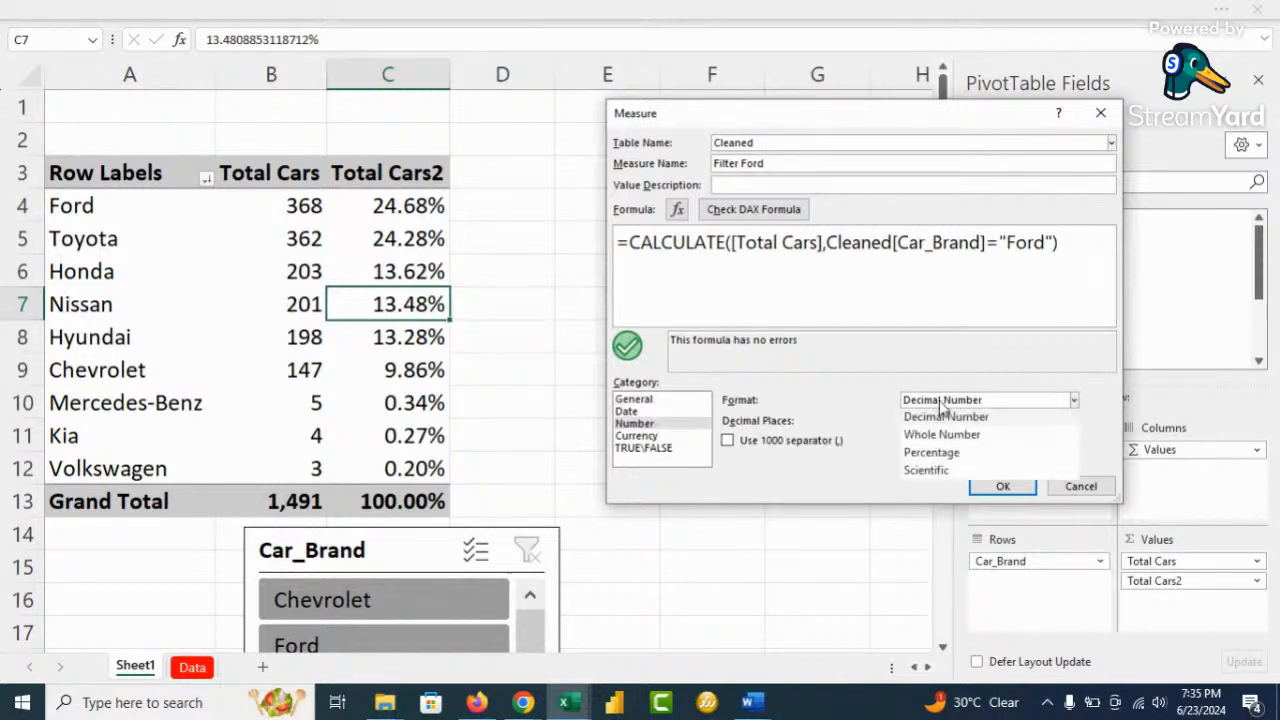
{"action": "left_click", "coordinate": [990, 438]}
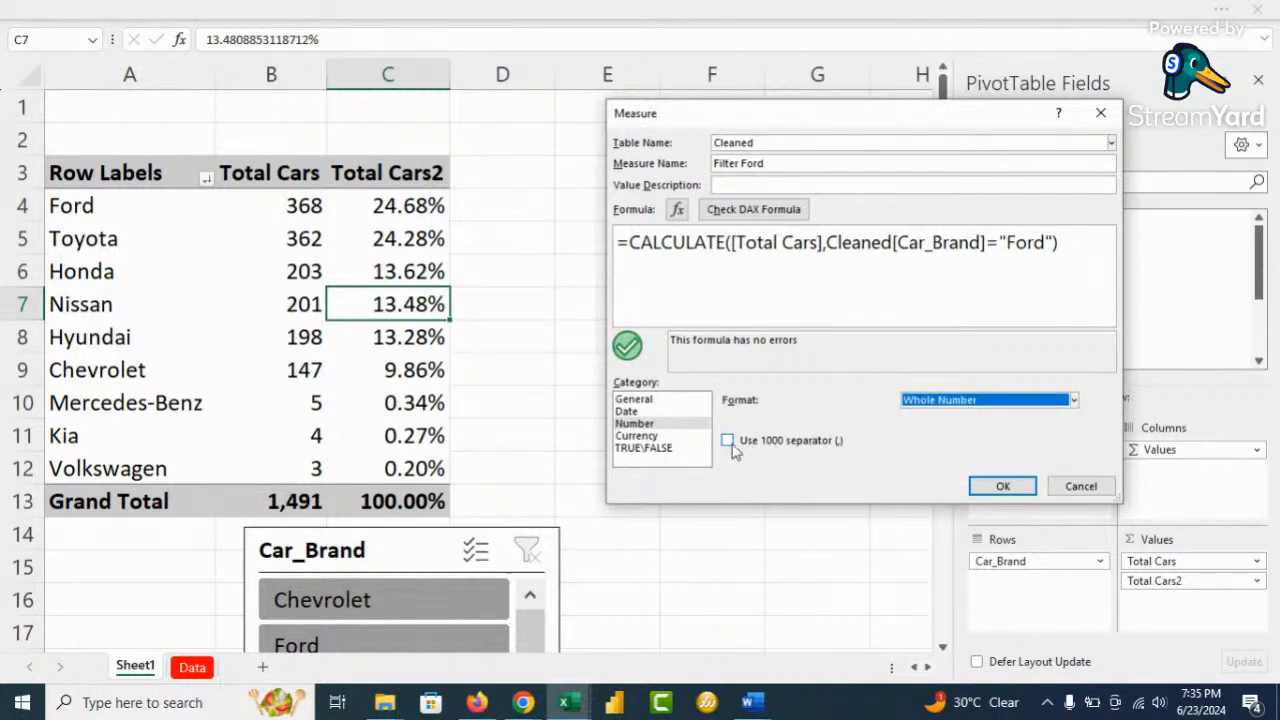
Save Filter Ford with a thousands separator and add it to the pivot, showing 368 throughout
{"action": "left_click", "coordinate": [727, 440]}
{"action": "left_click", "coordinate": [1003, 487]}
{"action": "scroll", "coordinate": [1097, 266], "scroll_direction": "down", "scroll_amount": 5}
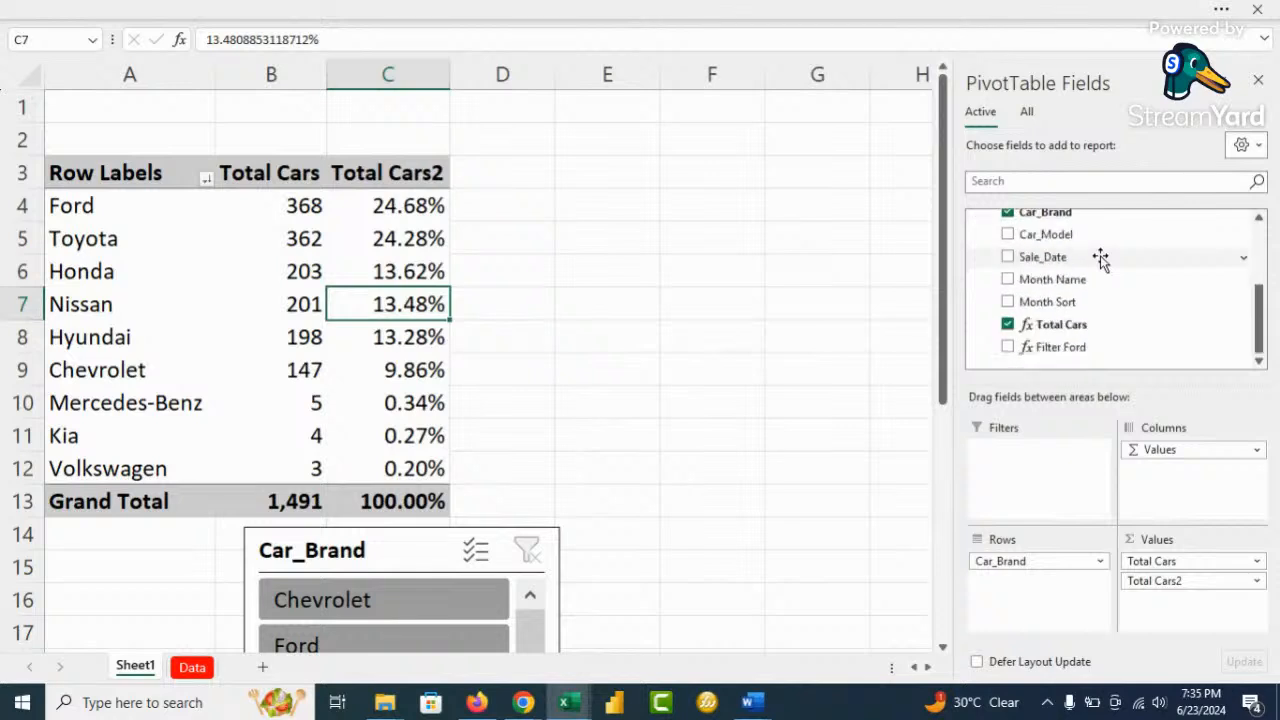
{"action": "left_click", "coordinate": [1007, 347]}
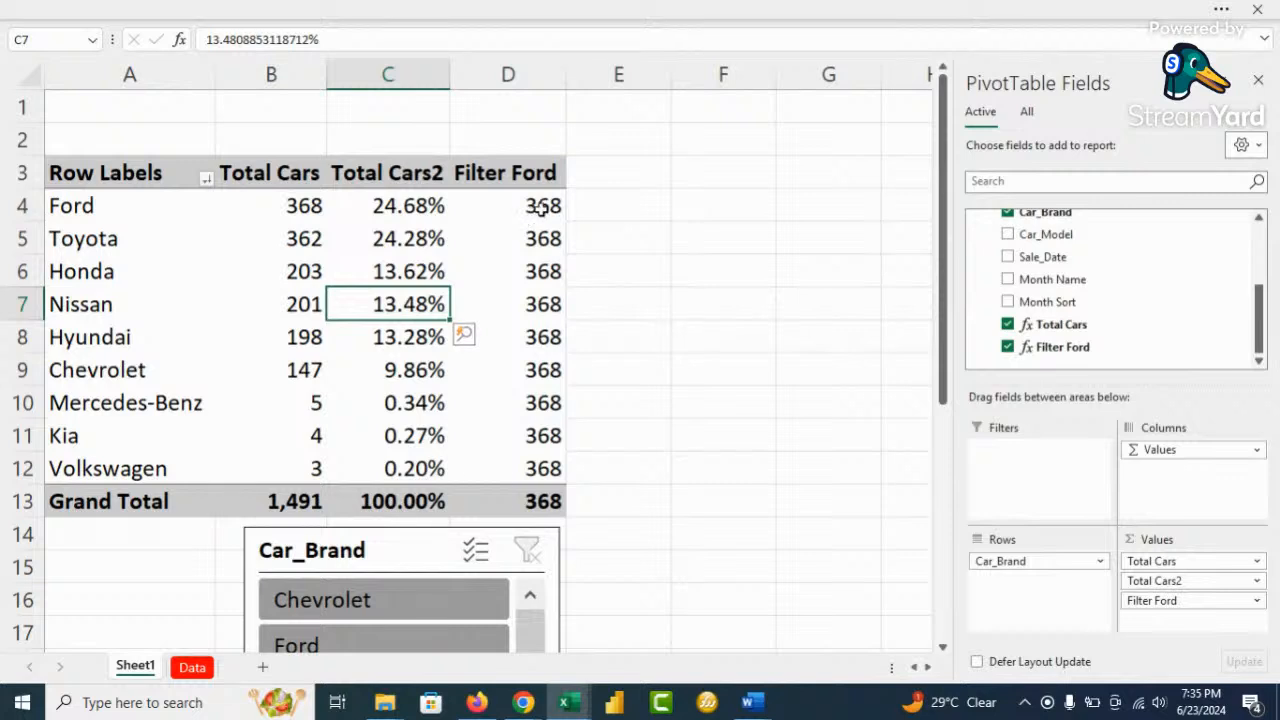
{"action": "mouse_move", "coordinate": [538, 207]}
{"action": "scroll", "coordinate": [1045, 262], "scroll_direction": "up", "scroll_amount": 3}
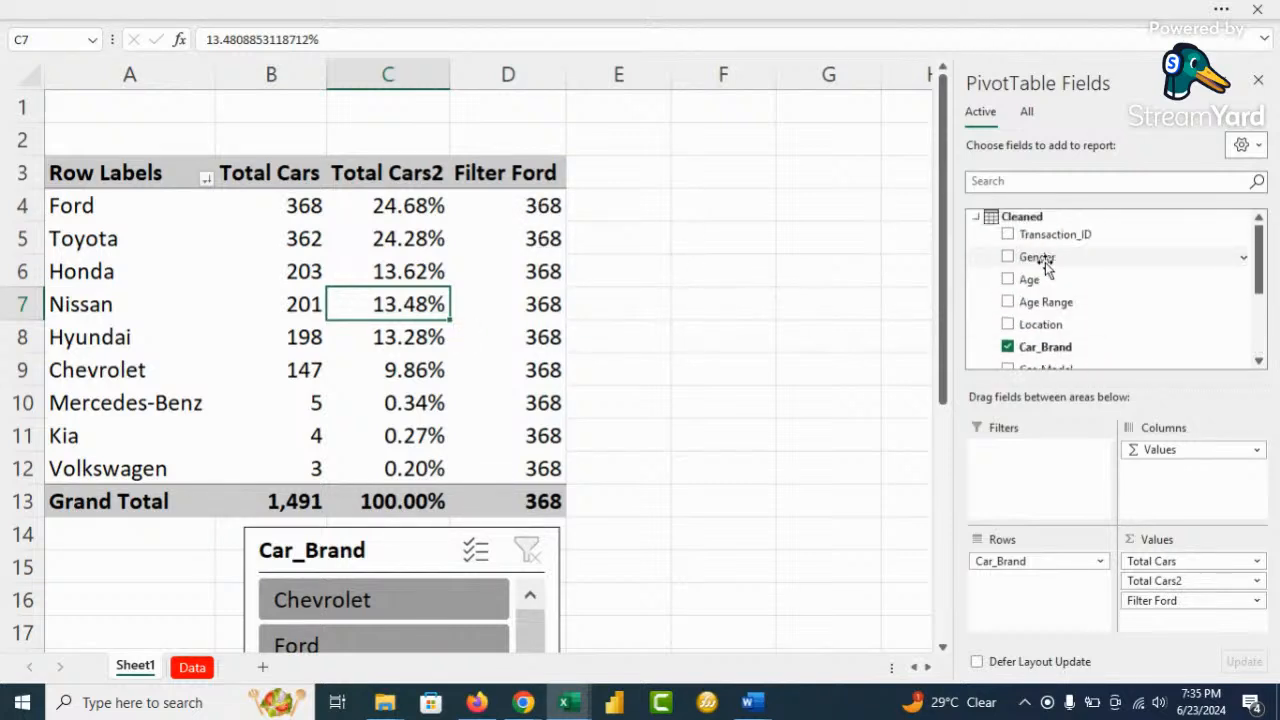
Add a Filter FORD Once measure to the Cleaned table, beginning its formula with CALCULATE
{"action": "right_click", "coordinate": [1034, 222]}
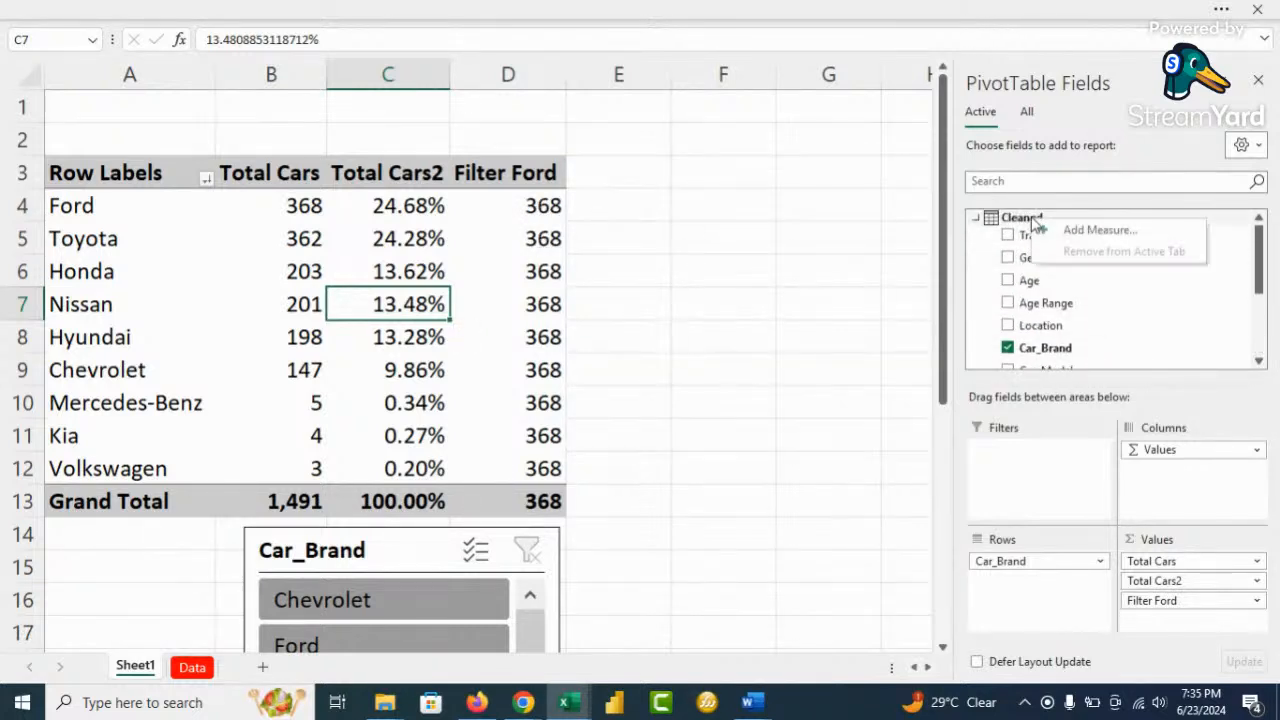
{"action": "left_click", "coordinate": [1095, 231]}
{"action": "left_click", "coordinate": [753, 163]}
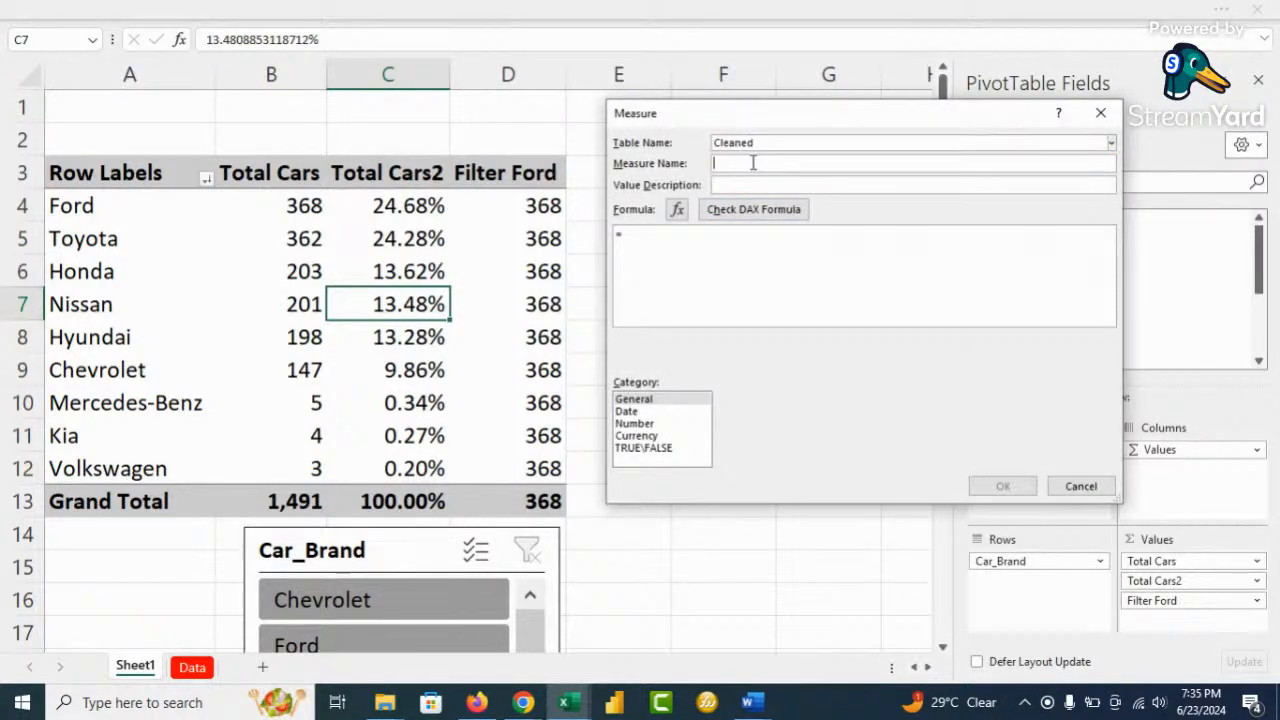
{"action": "type", "text": "Filter FORD Once"}
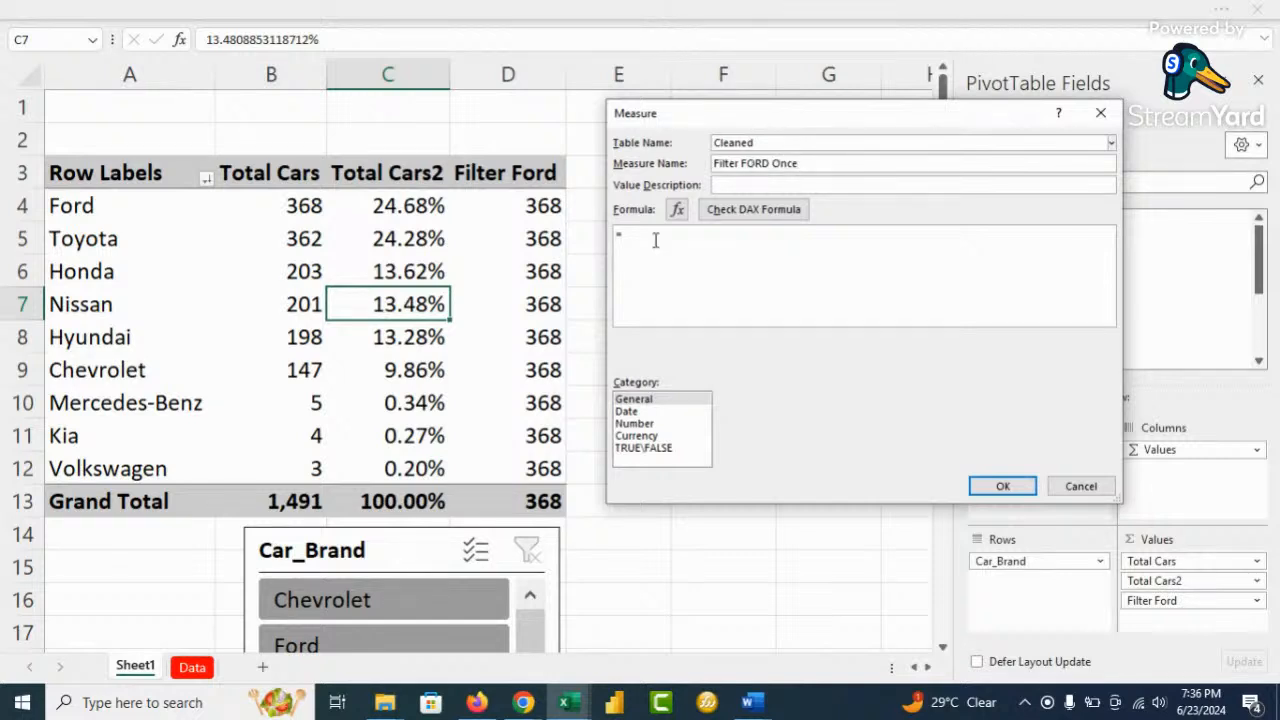
{"action": "type", "text": "cals"}
{"action": "scroll", "coordinate": [743, 257], "scroll_direction": "up", "scroll_amount": 5}
{"action": "key", "text": "BackSpace"}
{"action": "key", "text": "Tab"}
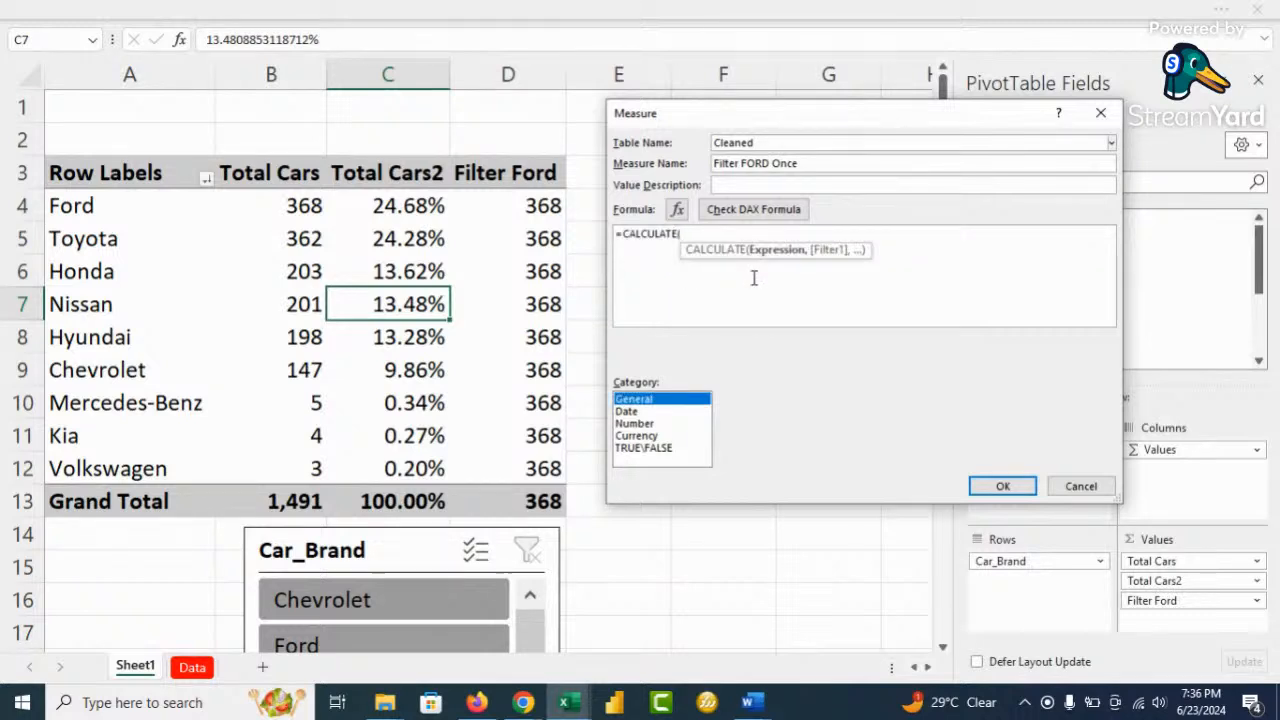
Enter [Total Cars] as the first argument, then start FILTER(Cleaned, as the second
{"action": "left_click", "coordinate": [772, 235]}
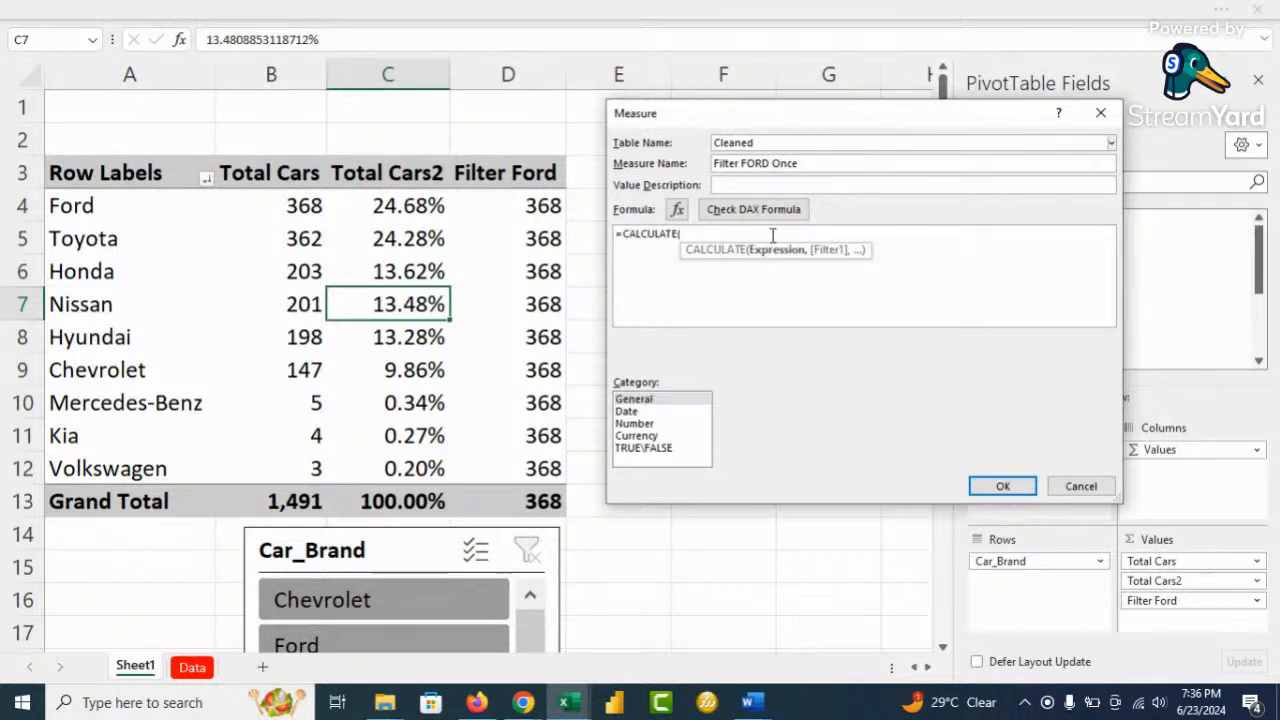
{"action": "type", "text": "["}
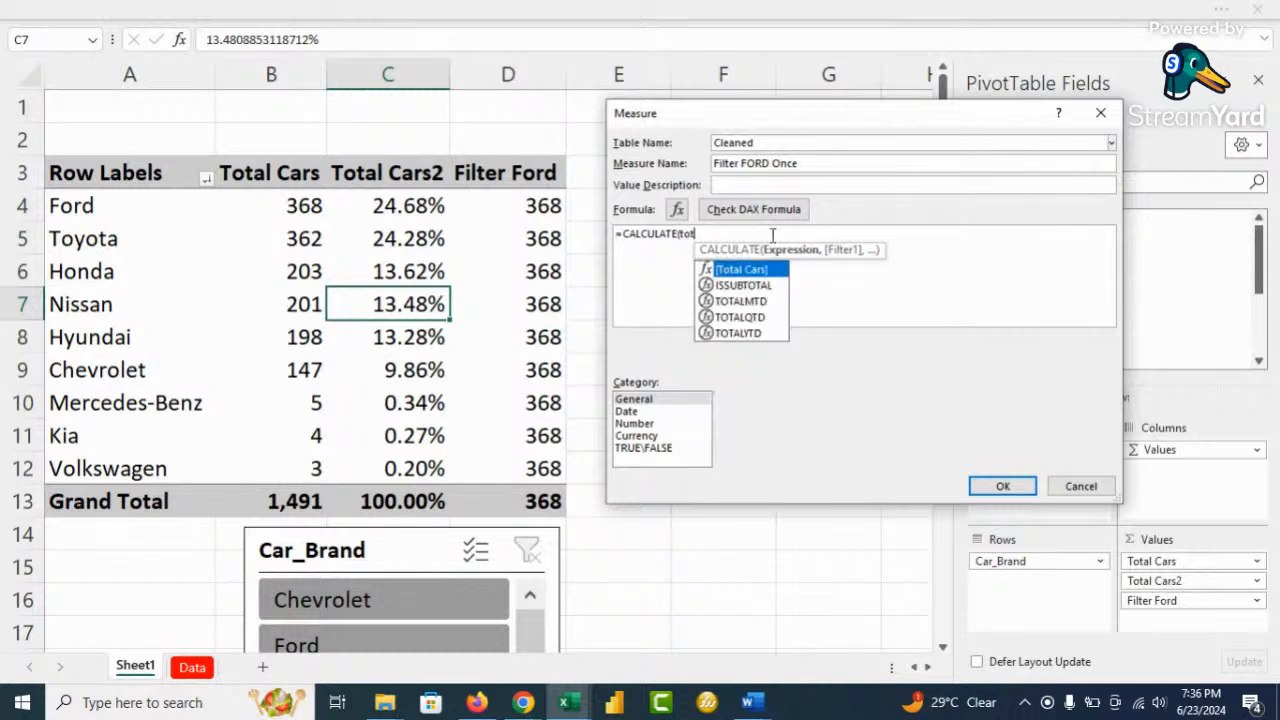
{"action": "key", "text": "Tab"}
{"action": "left_click", "coordinate": [772, 235]}
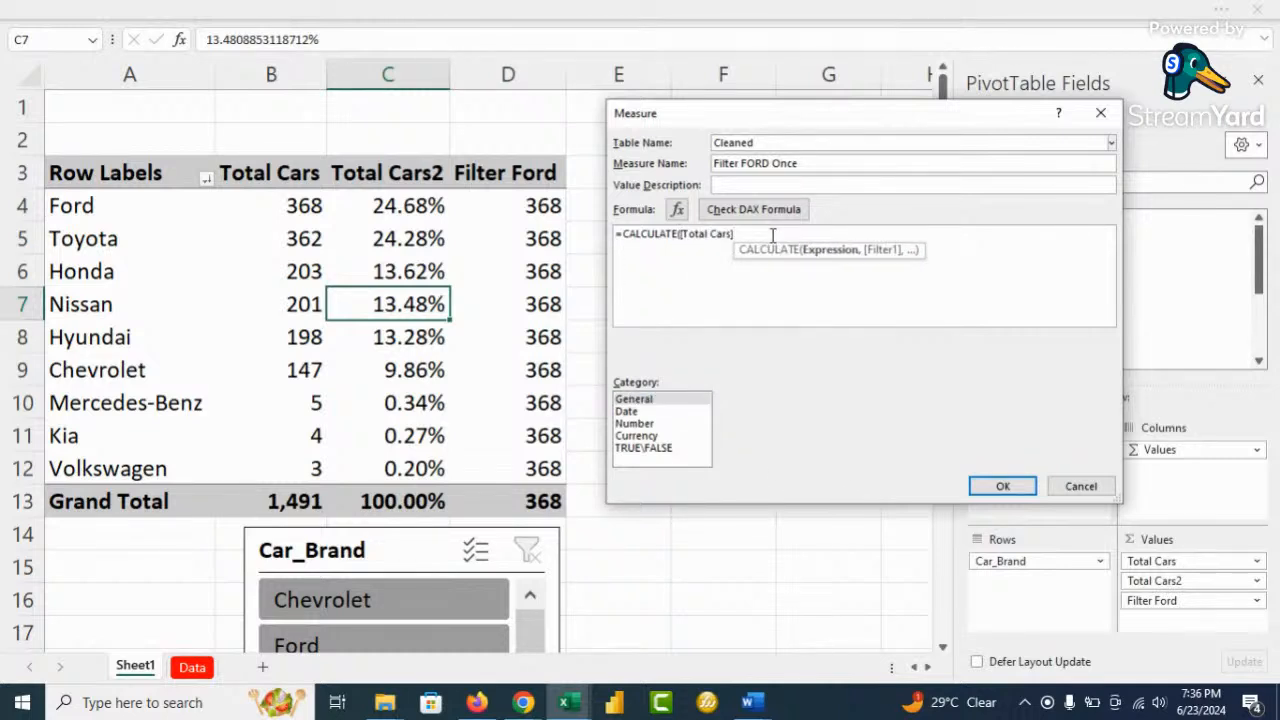
{"action": "type", "text": ","}
{"action": "scroll", "coordinate": [772, 235], "scroll_direction": "up", "scroll_amount": 2}
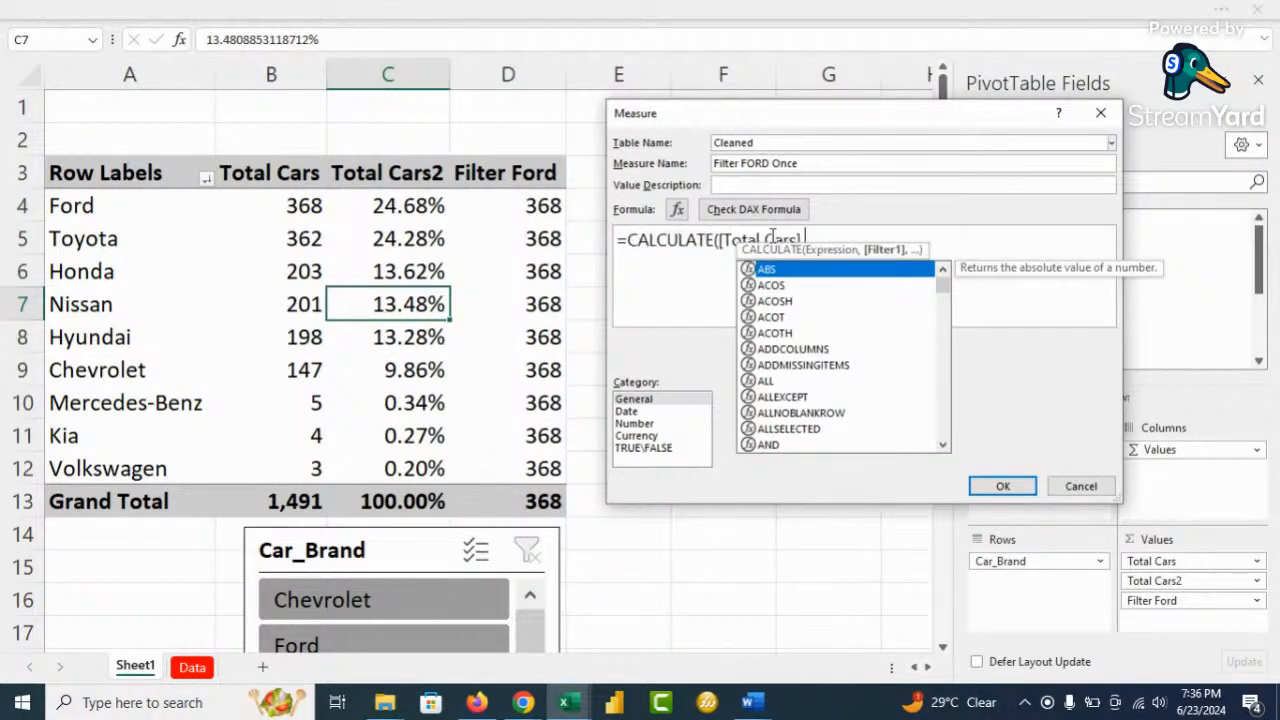
{"action": "scroll", "coordinate": [886, 237], "scroll_direction": "up", "scroll_amount": 2}
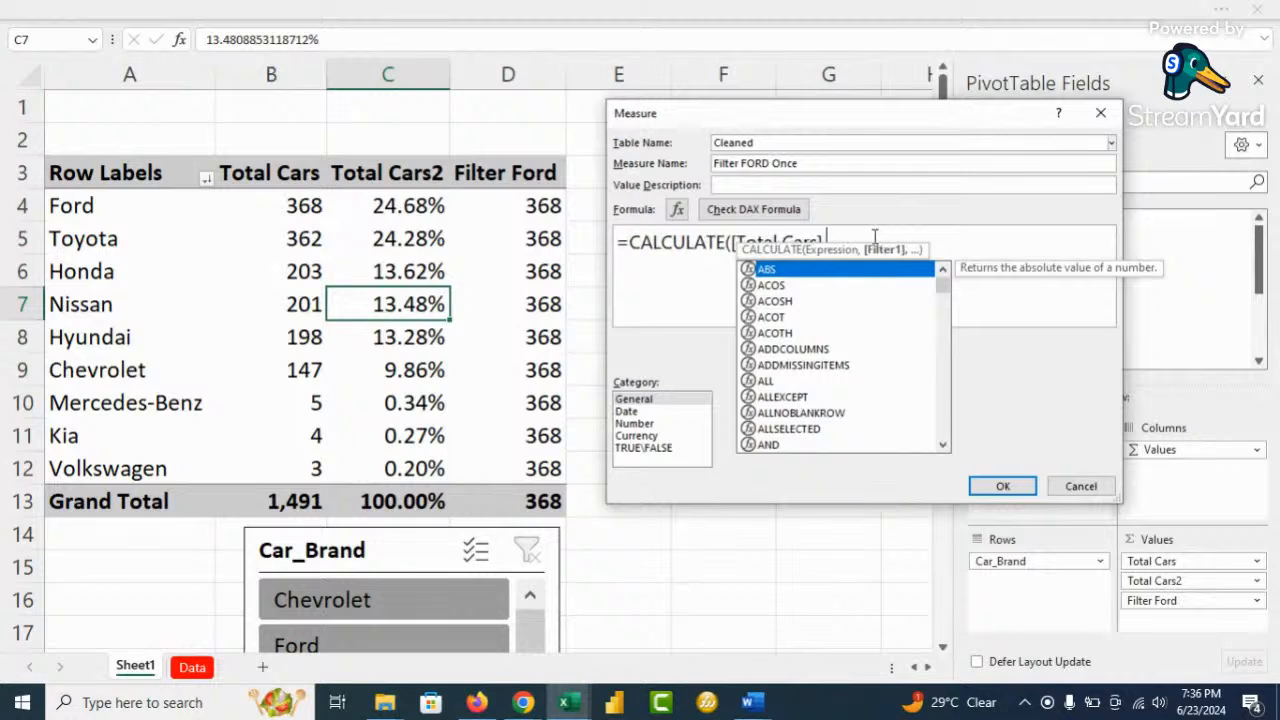
{"action": "type", "text": "fil"}
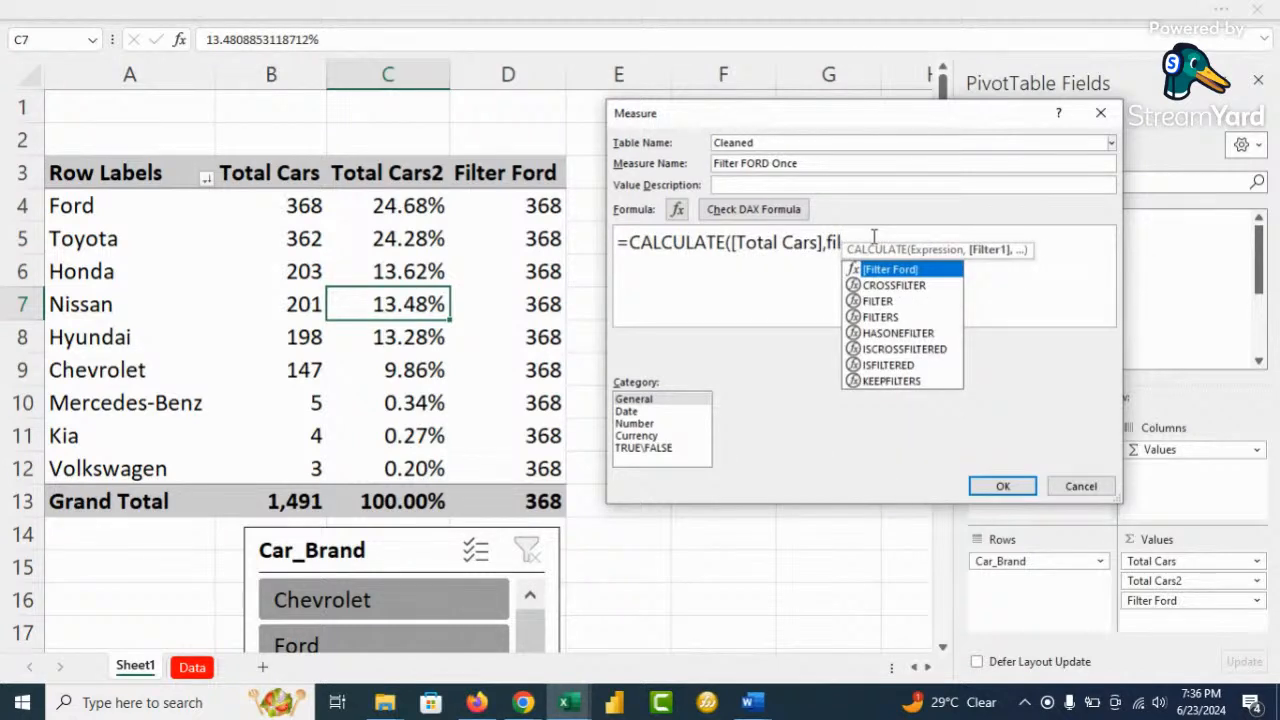
{"action": "key", "text": "Down"}
{"action": "key", "text": "Down"}
{"action": "key", "text": "Tab"}
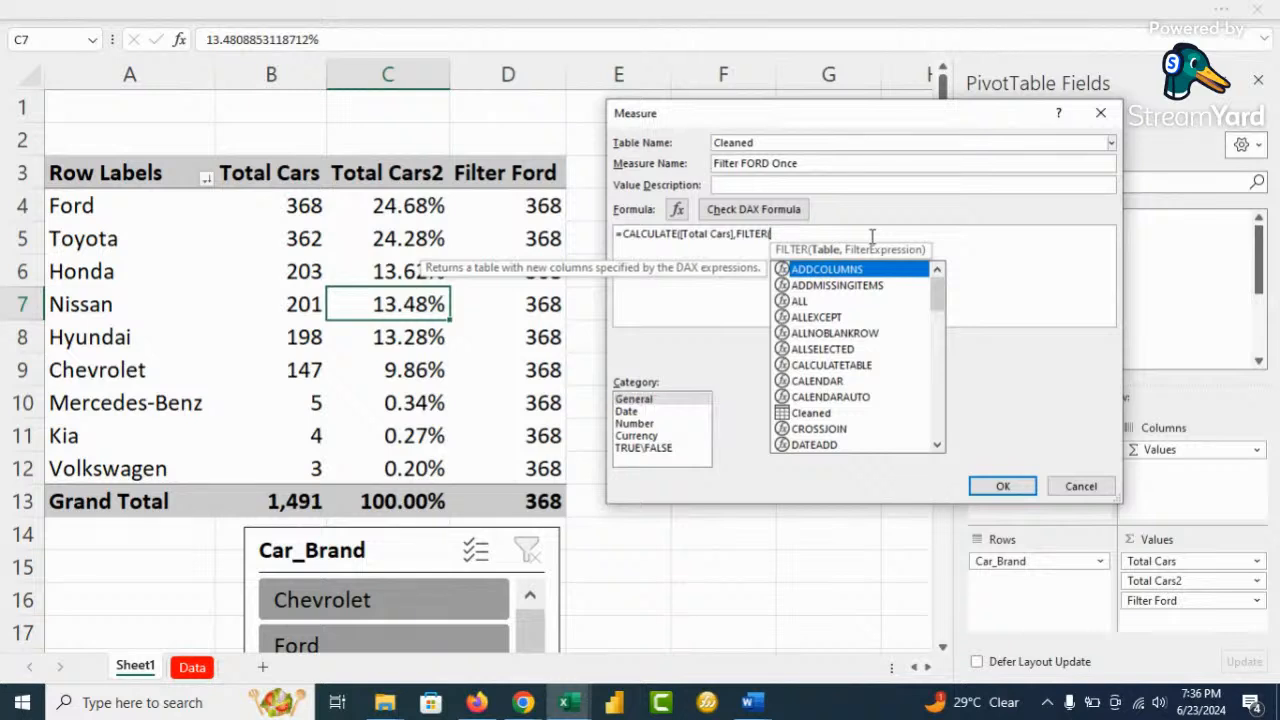
{"action": "type", "text": "clean"}
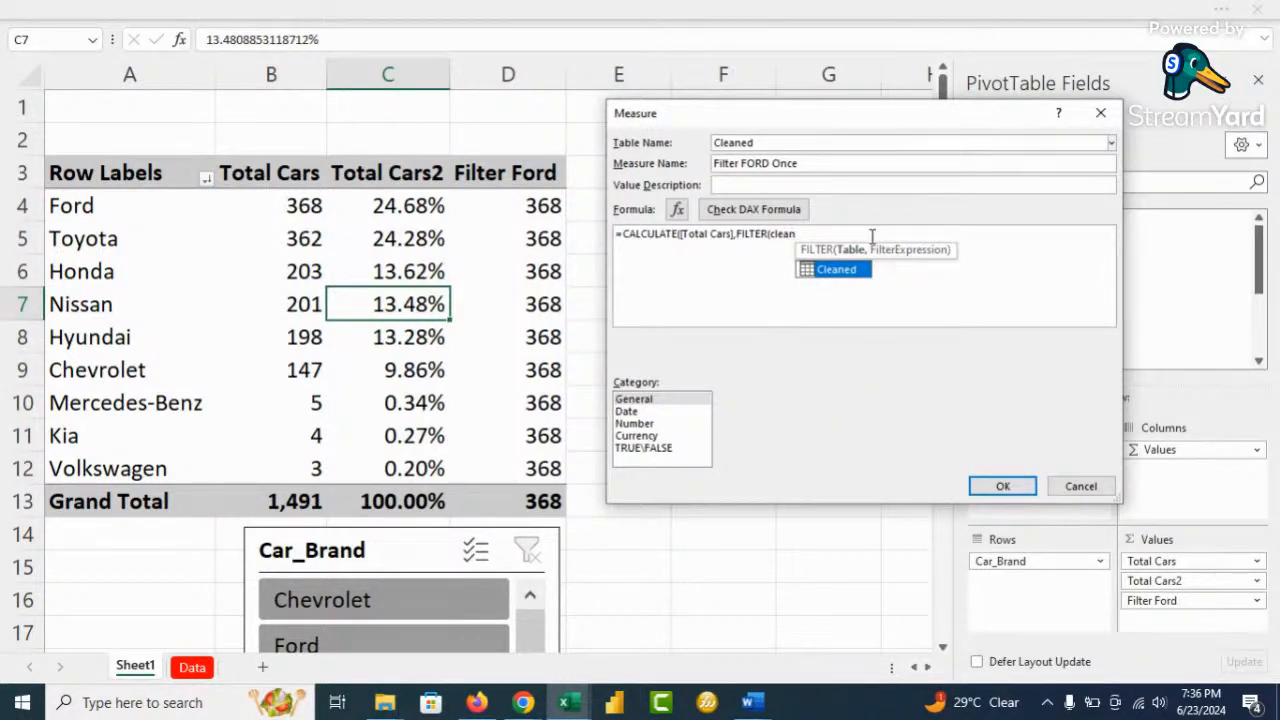
{"action": "key", "text": "Tab"}
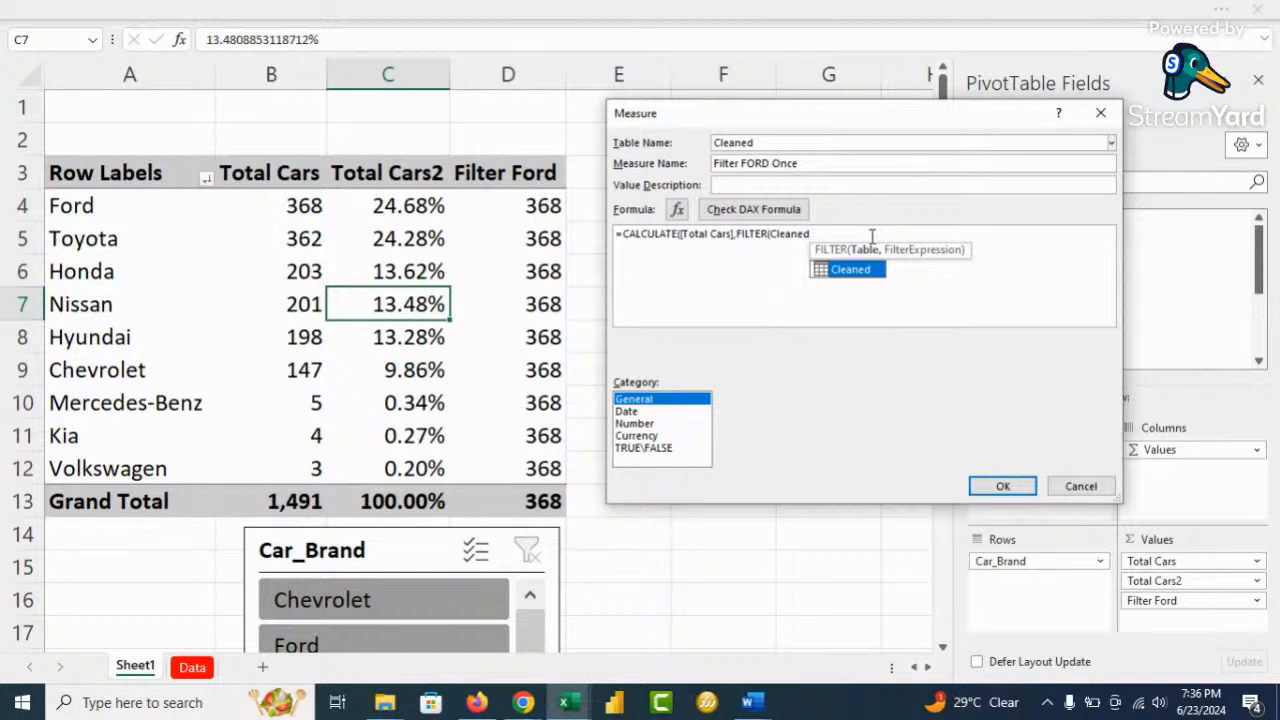
Complete the filter condition as Cleaned[Car_Brand]="Ford" and close all parentheses
{"action": "type", "text": ","}
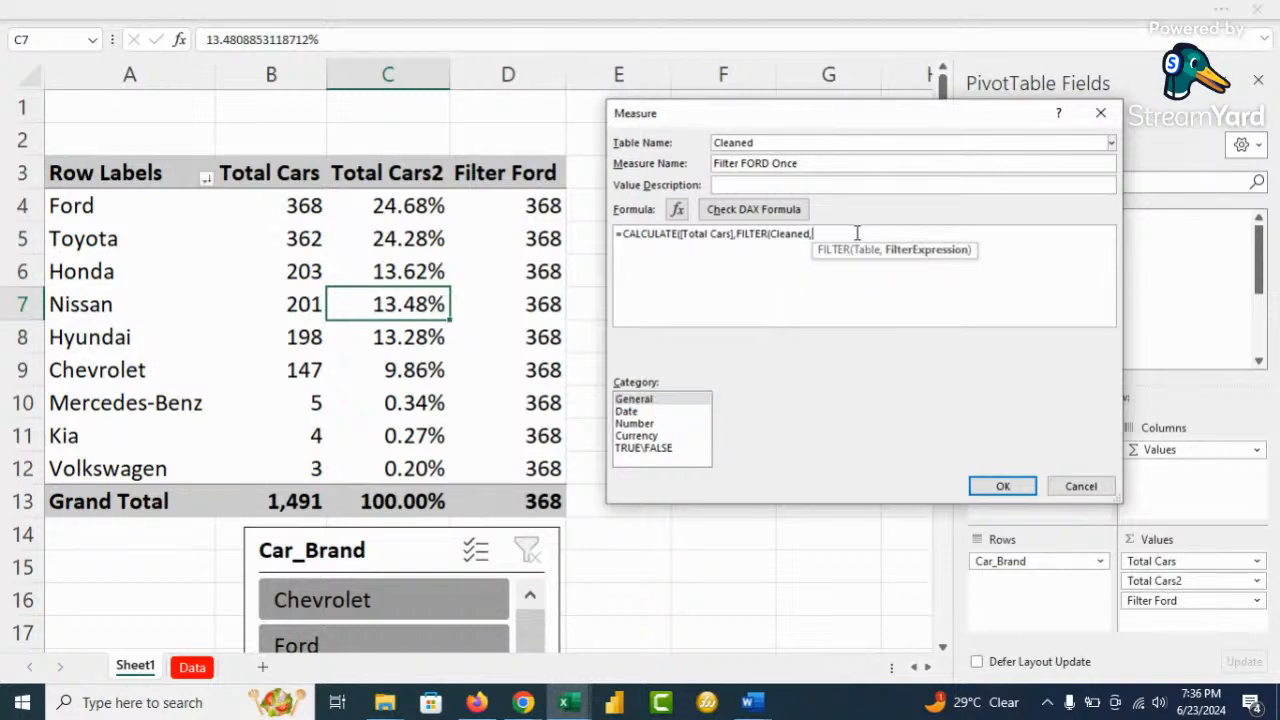
{"action": "type", "text": "bra"}
{"action": "key", "text": "Down"}
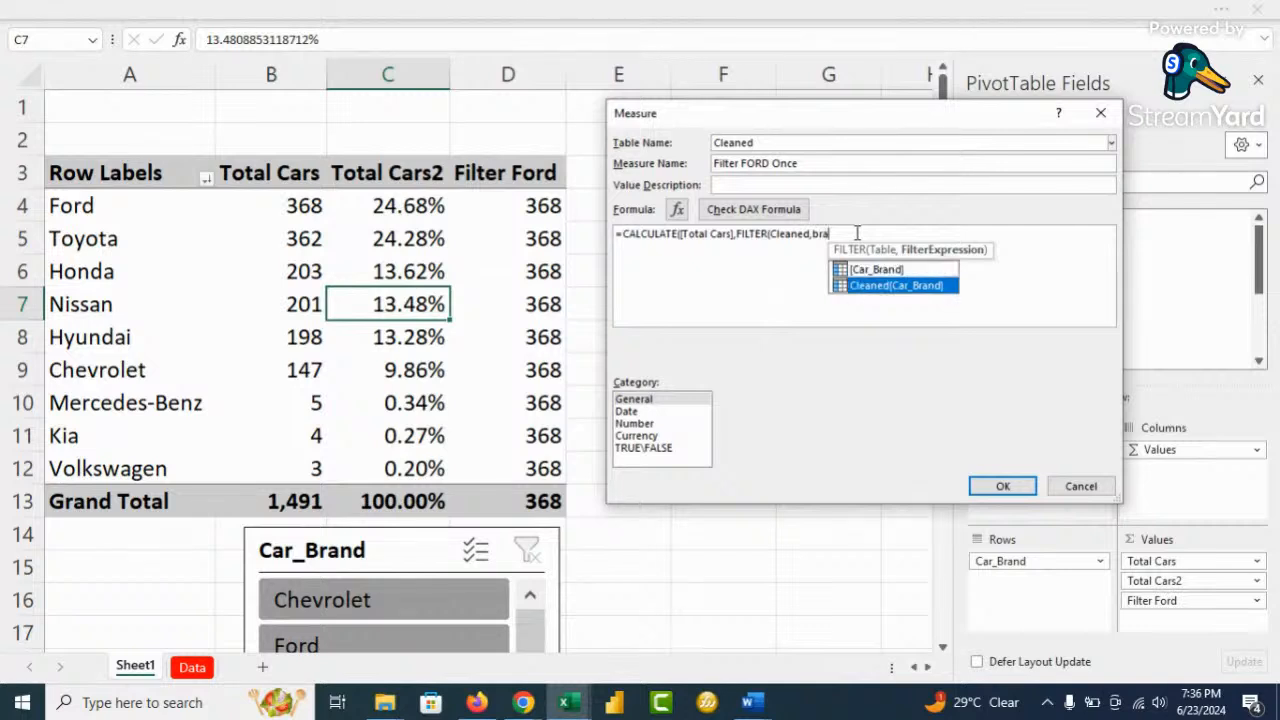
{"action": "key", "text": "Tab"}
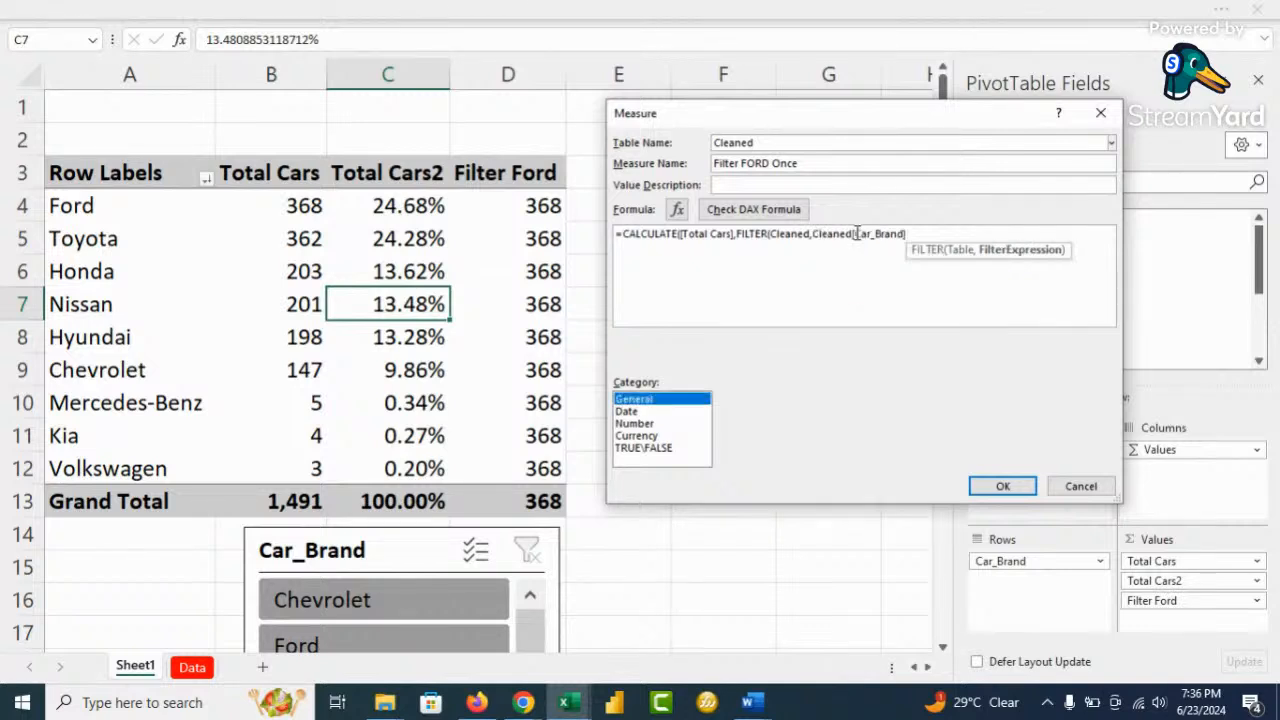
{"action": "left_click", "coordinate": [922, 233]}
{"action": "type", "text": "=\"For"}
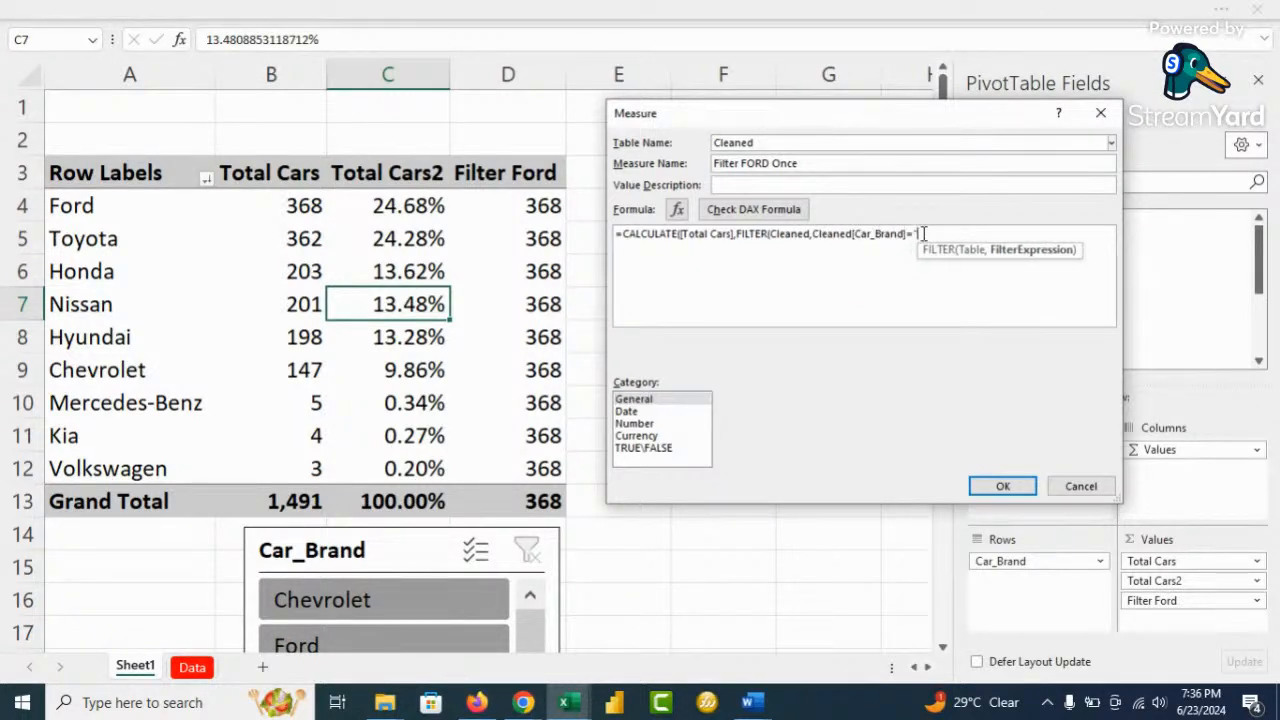
{"action": "type", "text": "d"}
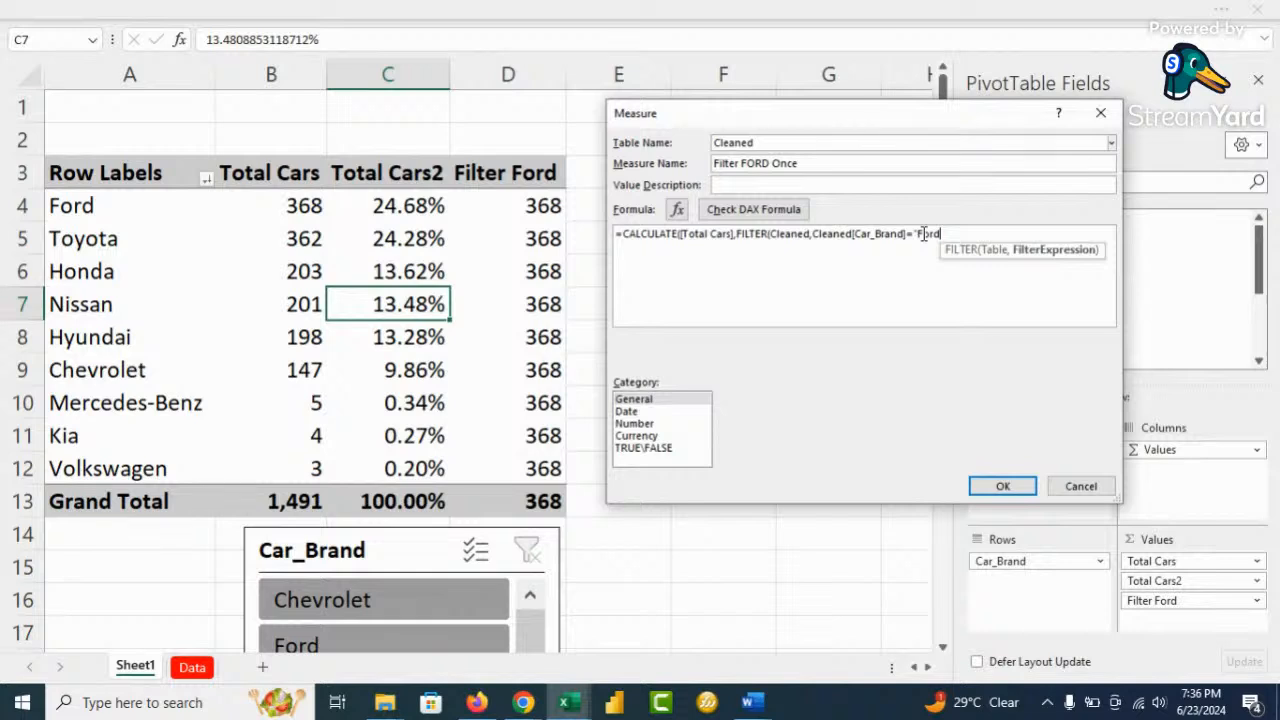
{"action": "type", "text": "\")"}
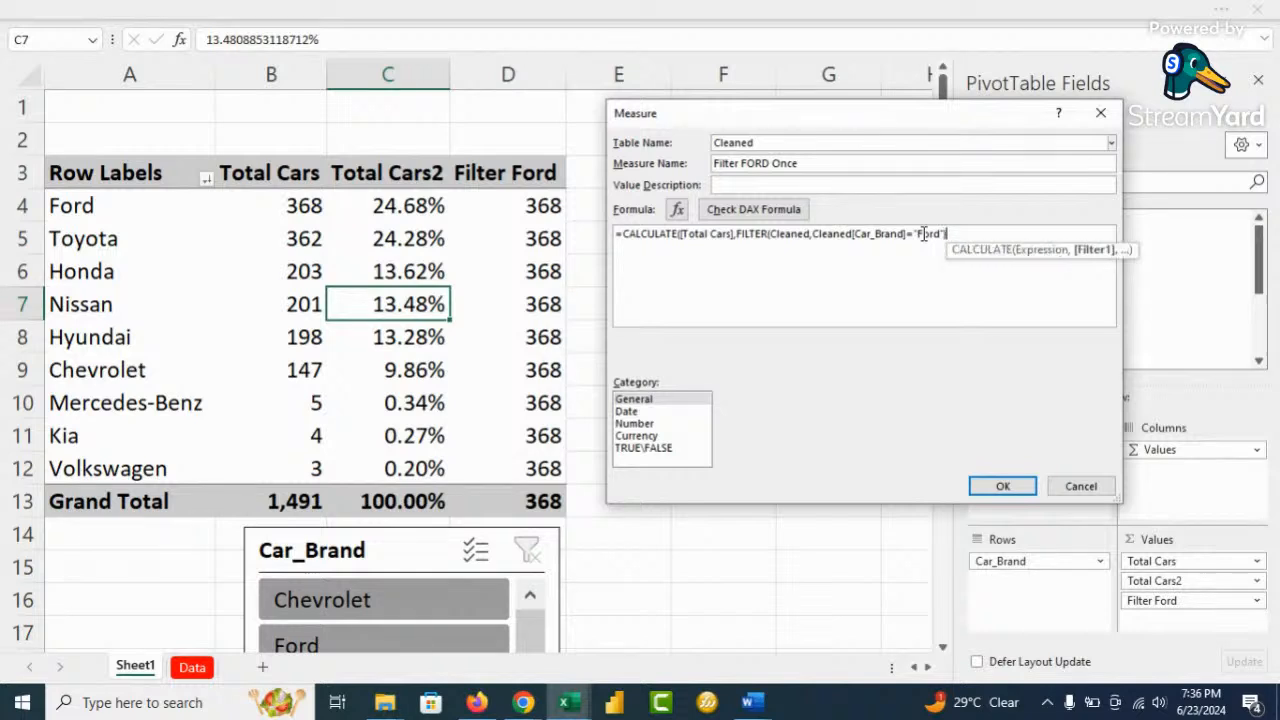
{"action": "type", "text": ")"}
{"action": "scroll", "coordinate": [942, 288], "scroll_direction": "up", "scroll_amount": 4}
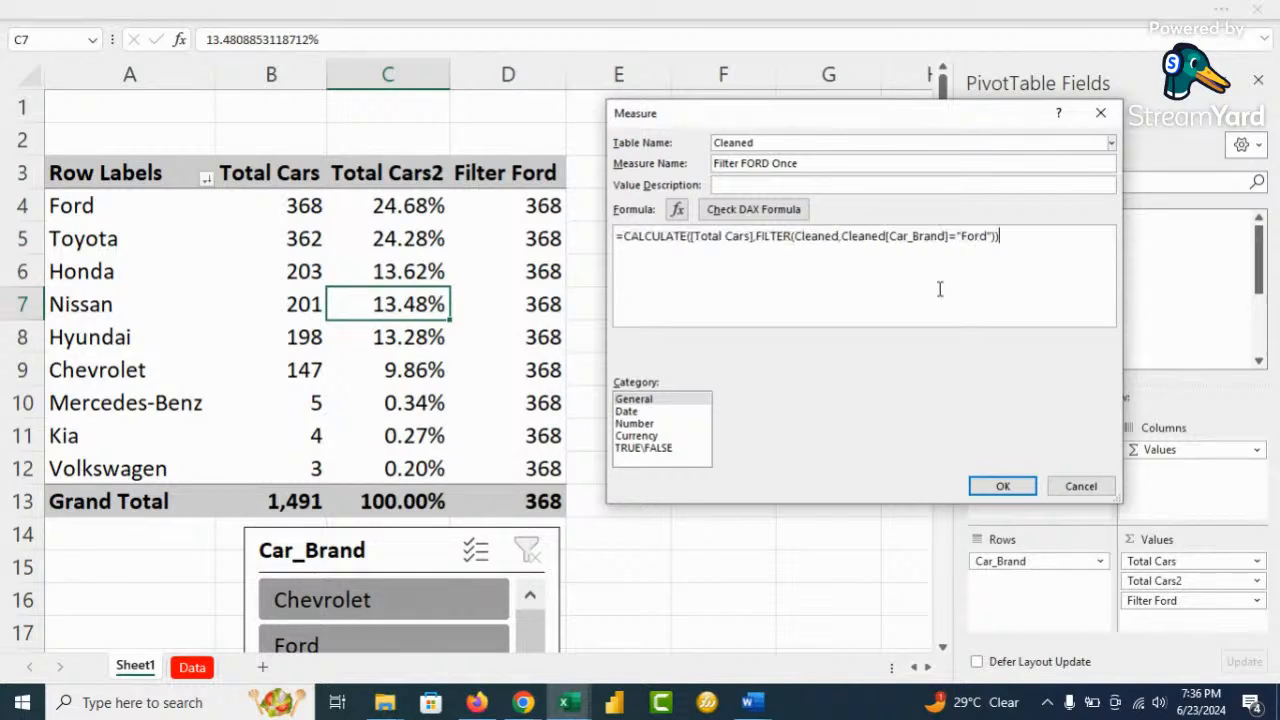
{"action": "scroll", "coordinate": [942, 288], "scroll_direction": "up", "scroll_amount": 1}
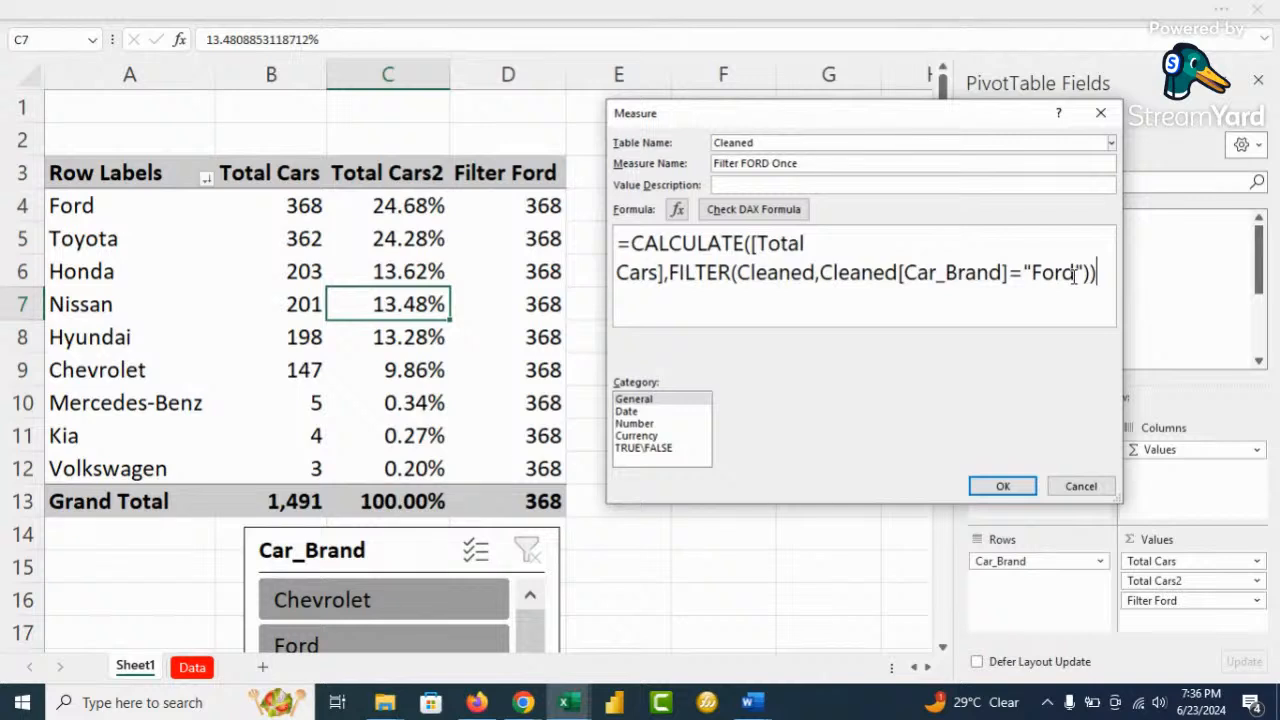
Check the formula, format it as a Whole Number with thousands separator, and save
{"action": "left_click", "coordinate": [728, 210]}
{"action": "left_click", "coordinate": [640, 424]}
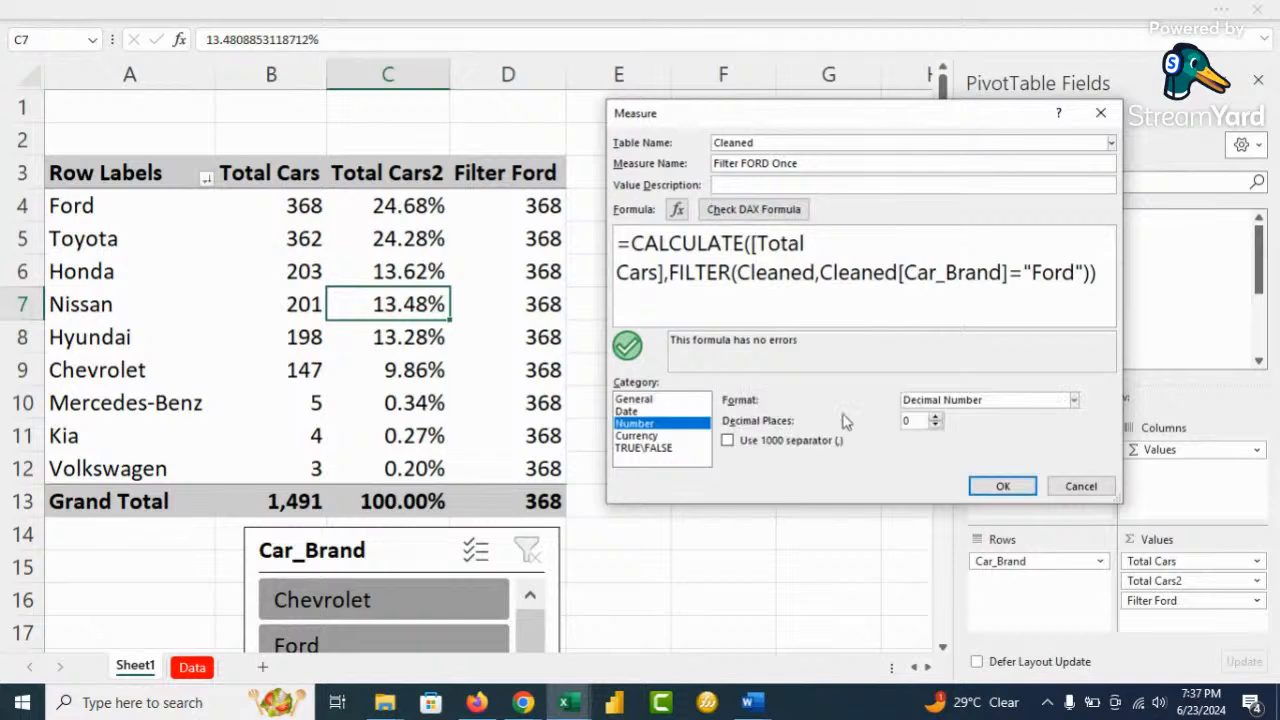
{"action": "left_click", "coordinate": [975, 402]}
{"action": "left_click", "coordinate": [981, 438]}
{"action": "left_click", "coordinate": [782, 446]}
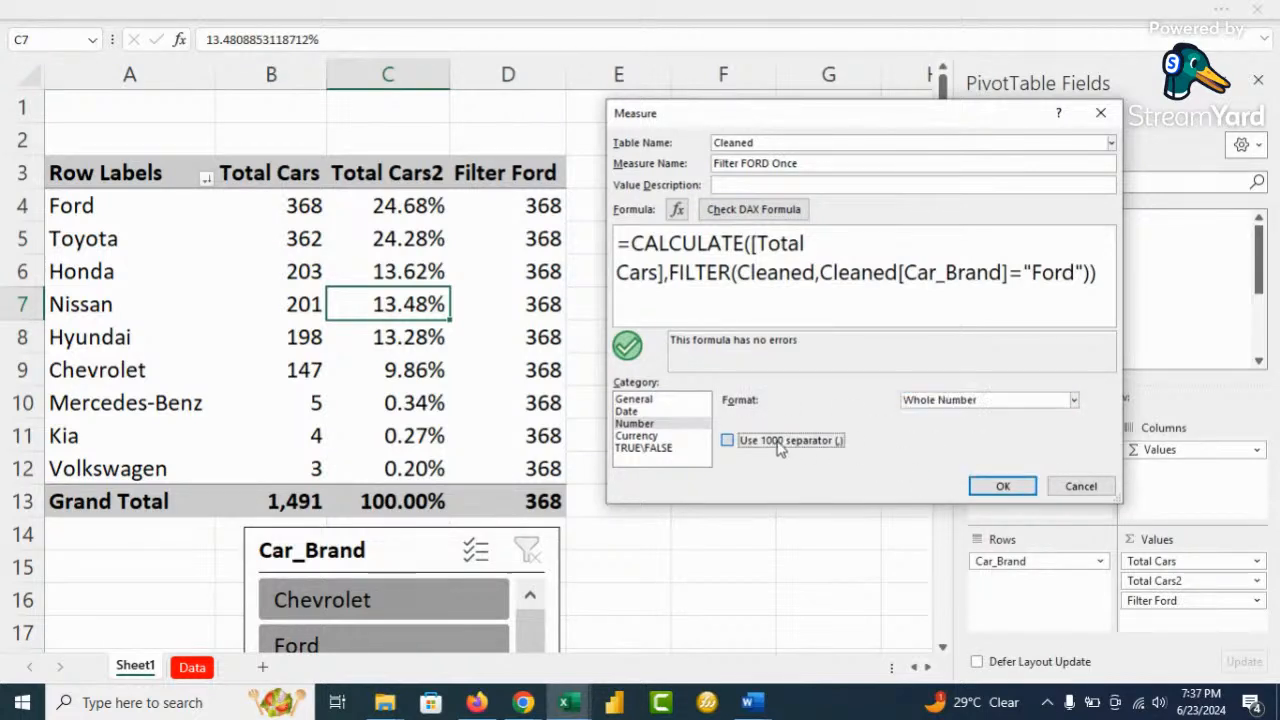
{"action": "left_click", "coordinate": [1000, 487]}
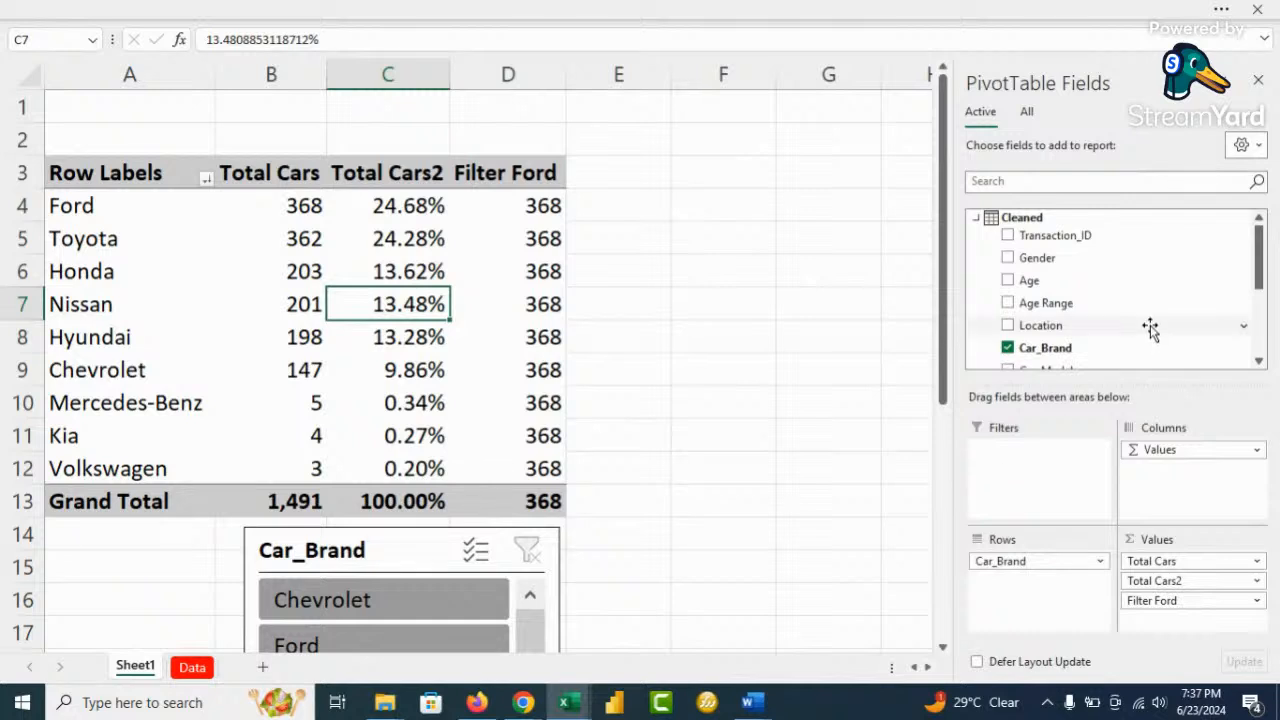
{"action": "scroll", "coordinate": [1149, 329], "scroll_direction": "down", "scroll_amount": 5}
Add Filter FORD Once to the pivot values, showing 368 only for Ford and the total
{"action": "left_click", "coordinate": [1007, 346]}
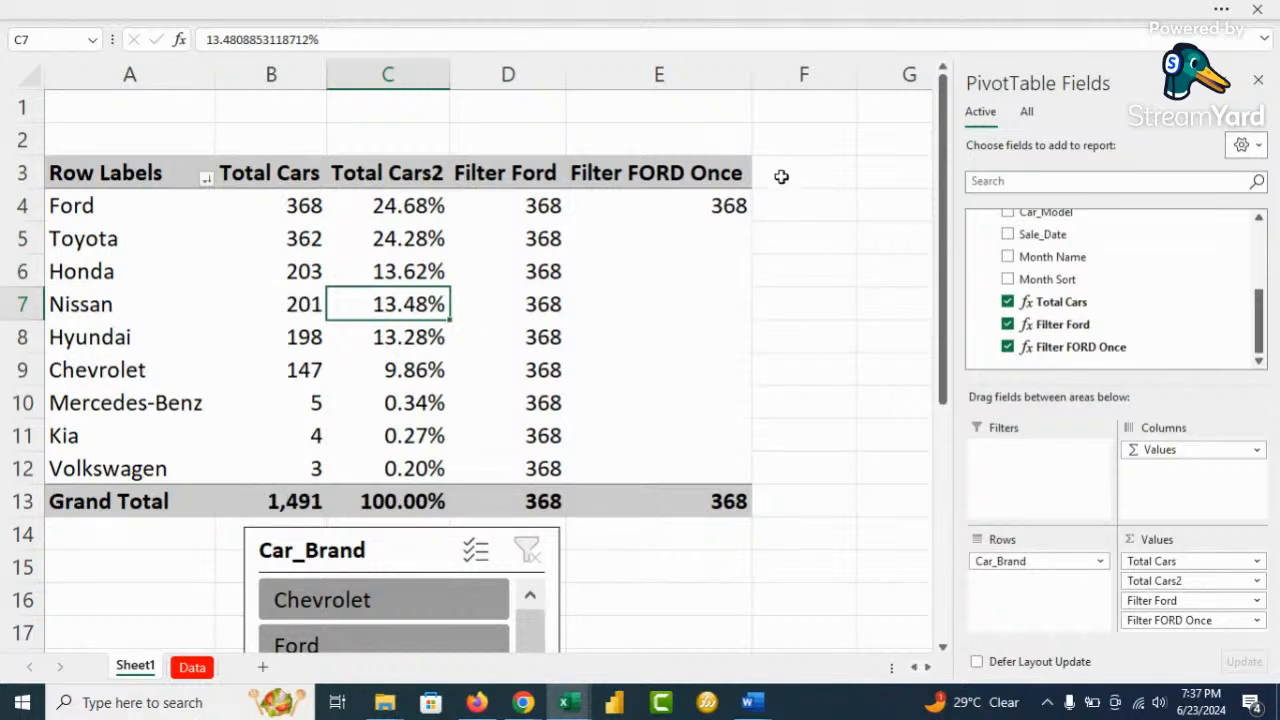
Move the Car_Brand slicer beside the pivot, filter it to Ford, then clear the filter
{"action": "left_click_drag", "start_coordinate": [401, 550], "coordinate": [710, 150]}
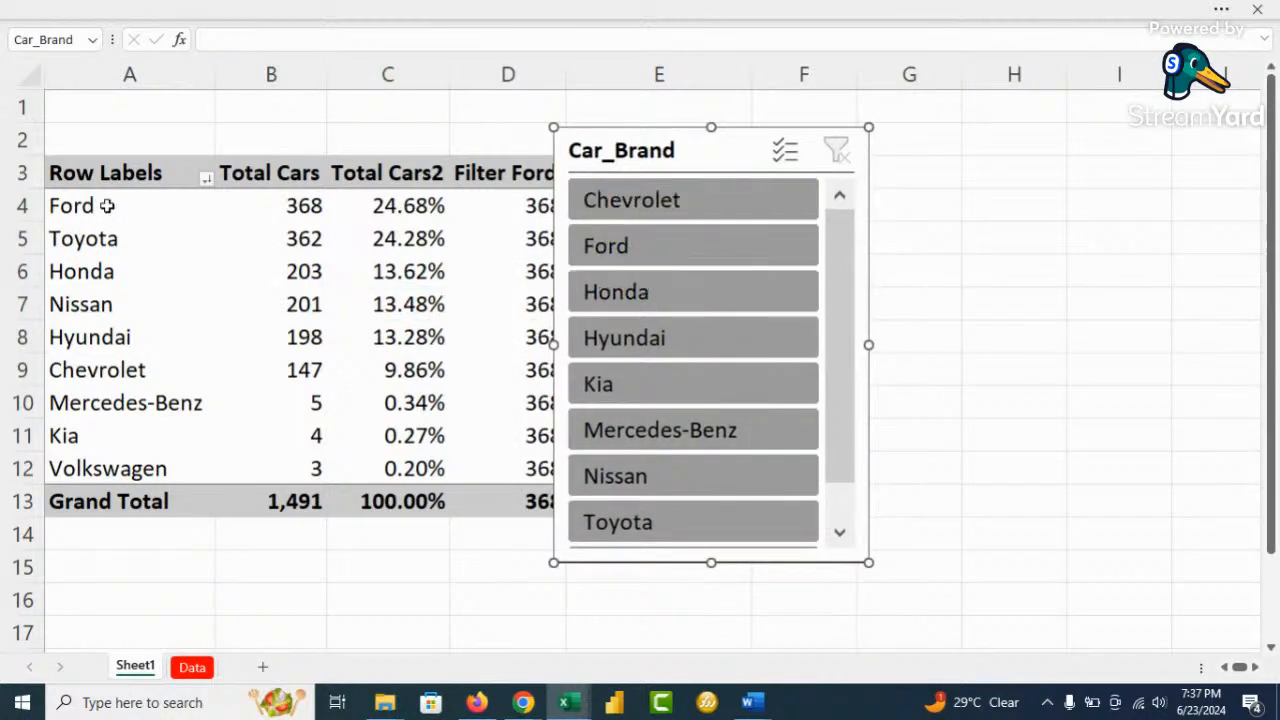
{"action": "left_click", "coordinate": [657, 250]}
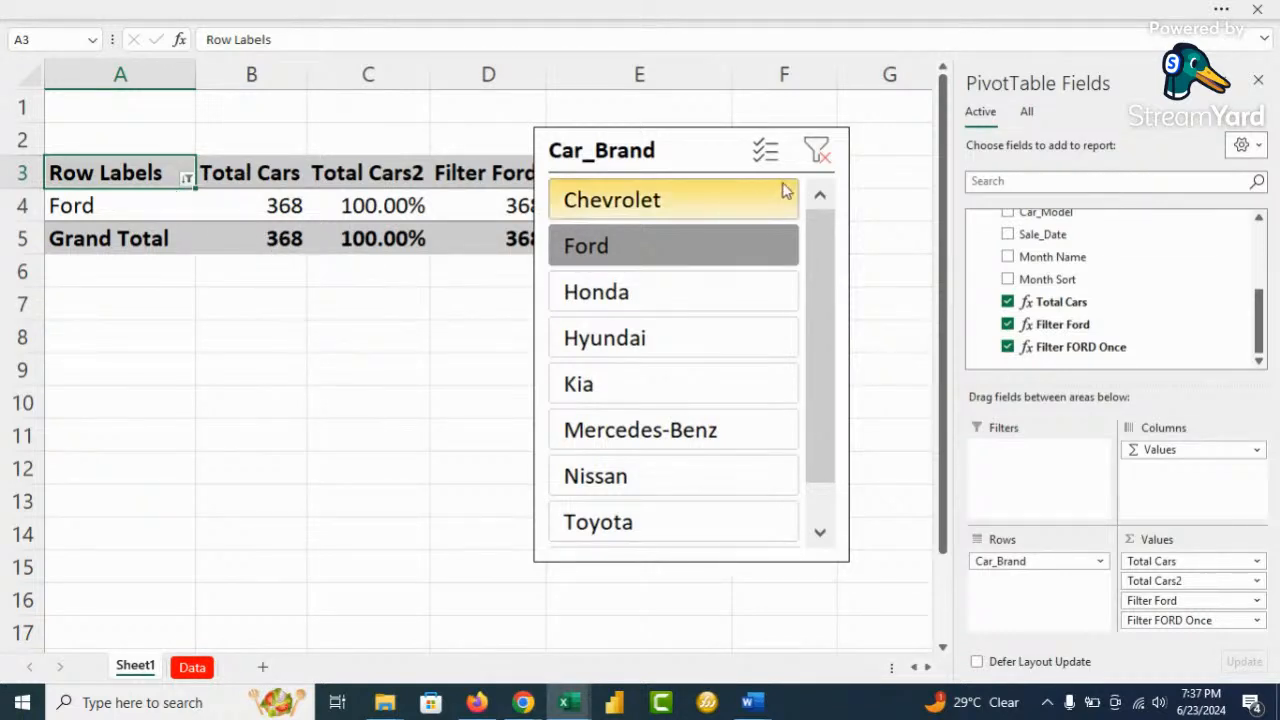
{"action": "left_click", "coordinate": [817, 151]}
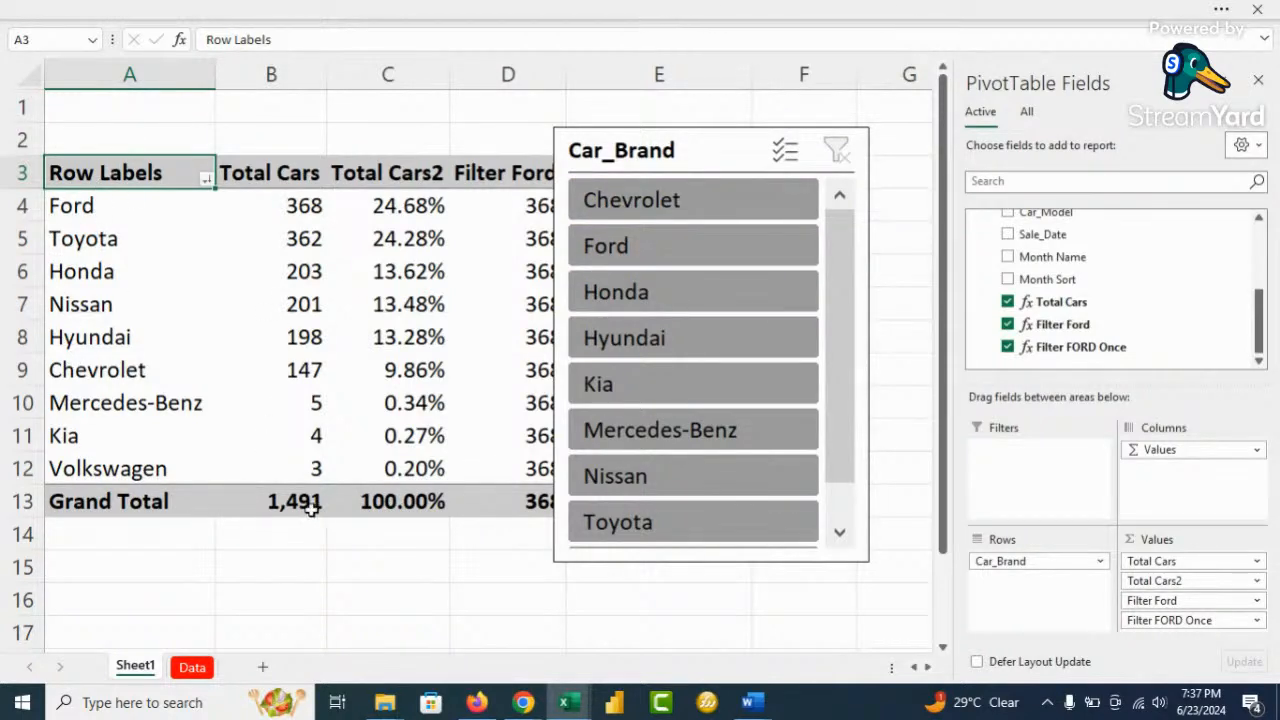
Move the Car_Brand slicer back below the pivot and select cell E5
{"action": "left_click", "coordinate": [688, 199]}
{"action": "left_click_drag", "start_coordinate": [688, 199], "coordinate": [580, 597]}
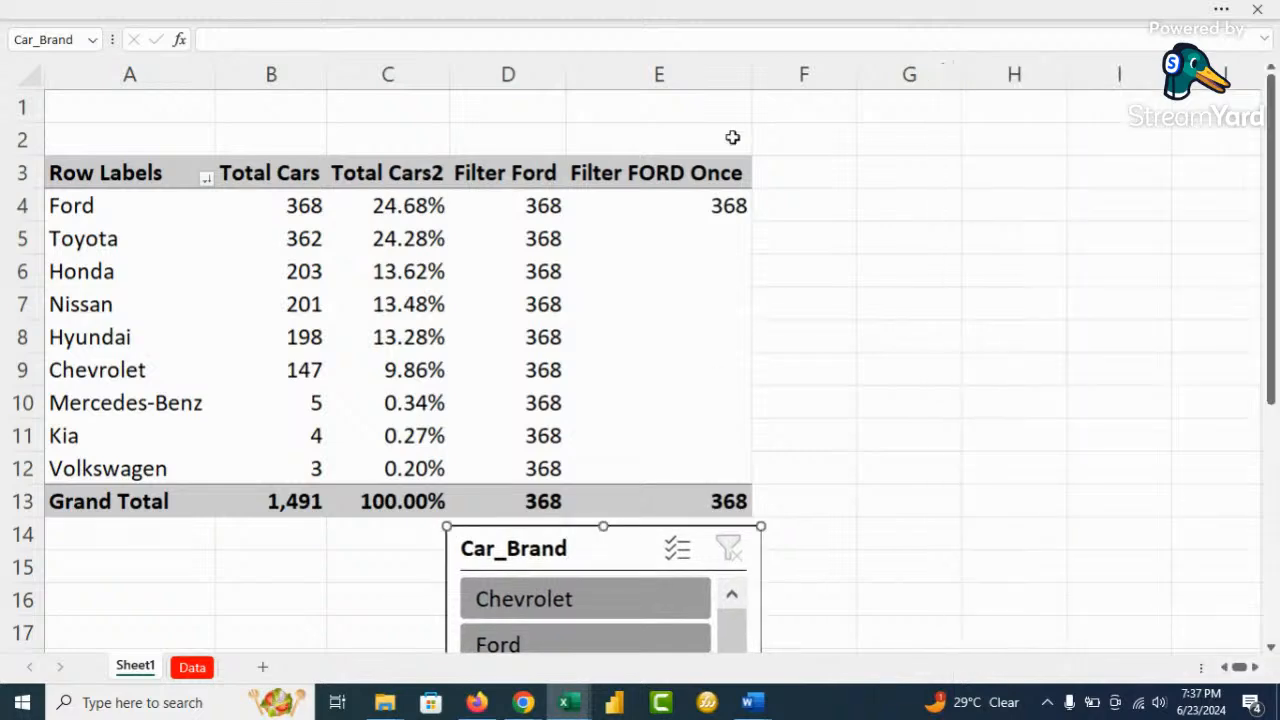
{"action": "left_click", "coordinate": [595, 235]}
{"action": "scroll", "coordinate": [1085, 255], "scroll_direction": "up", "scroll_amount": 5}
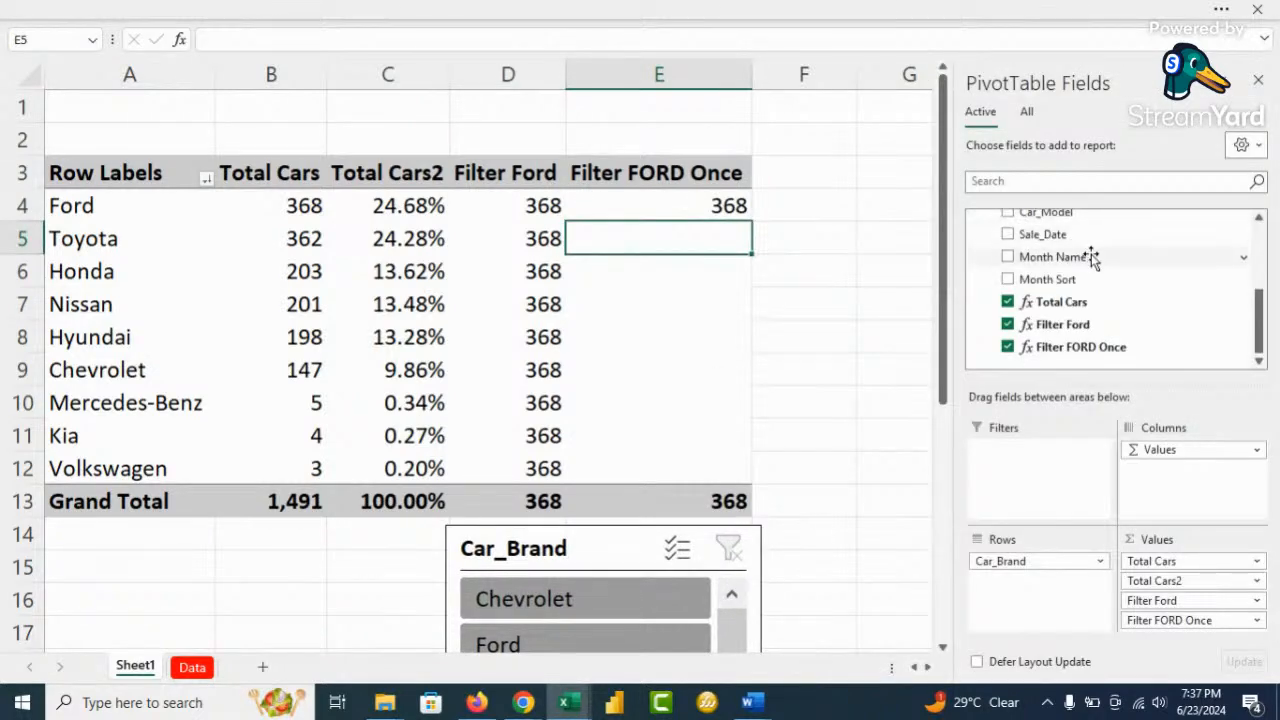
Add a Filter ALL measure to the Cleaned table, starting its formula with CALCULATE
{"action": "right_click", "coordinate": [1022, 219]}
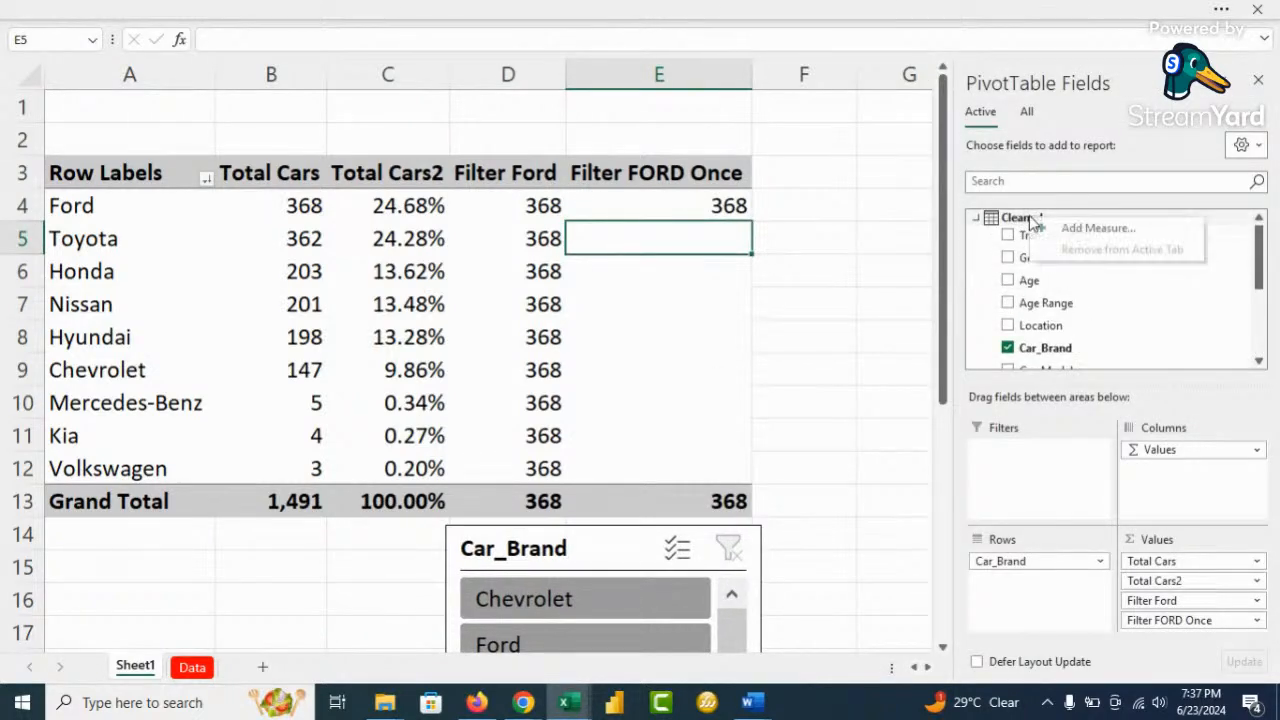
{"action": "left_click", "coordinate": [1088, 230]}
{"action": "left_click", "coordinate": [769, 162]}
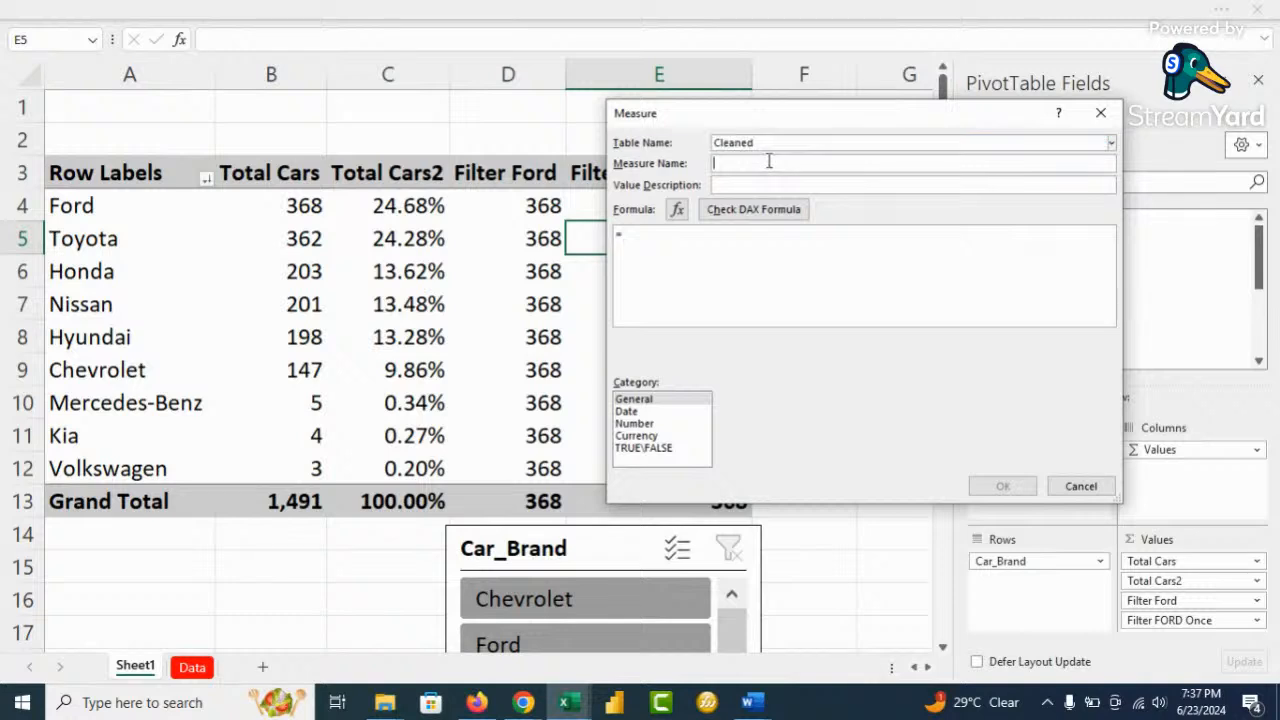
{"action": "type", "text": "Filter ALL"}
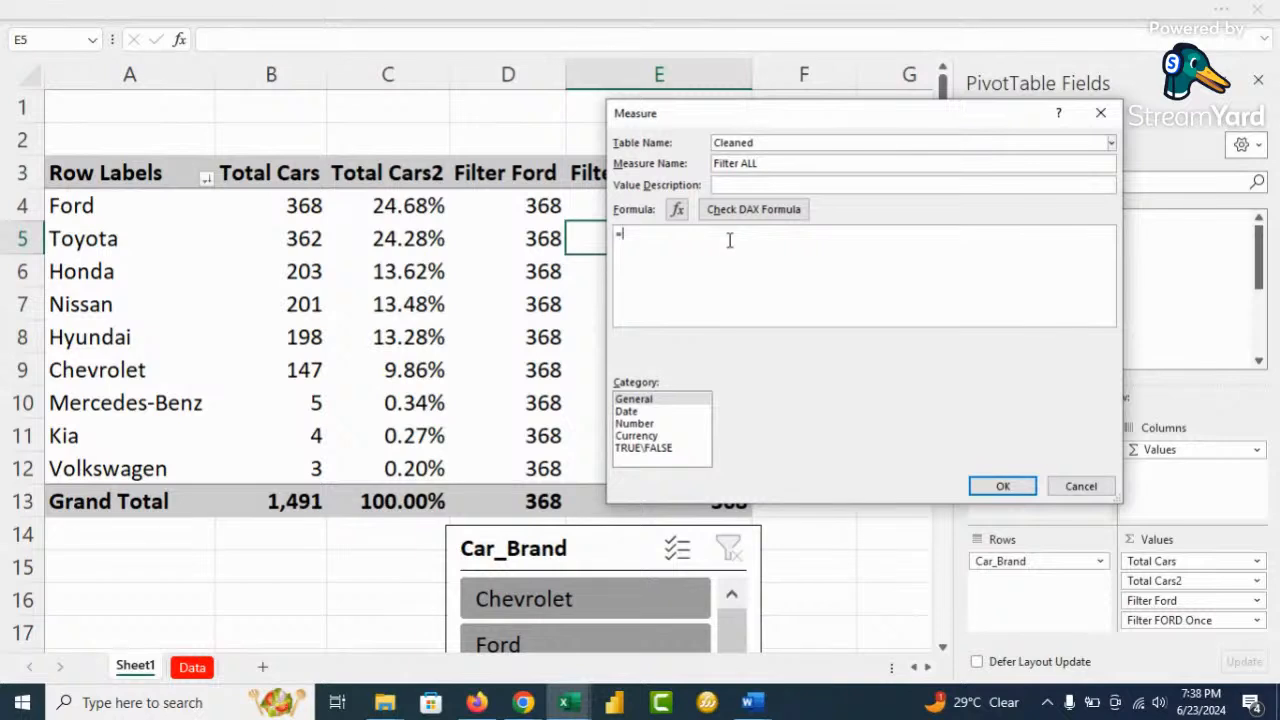
{"action": "type", "text": "calc"}
{"action": "key", "text": "Tab"}
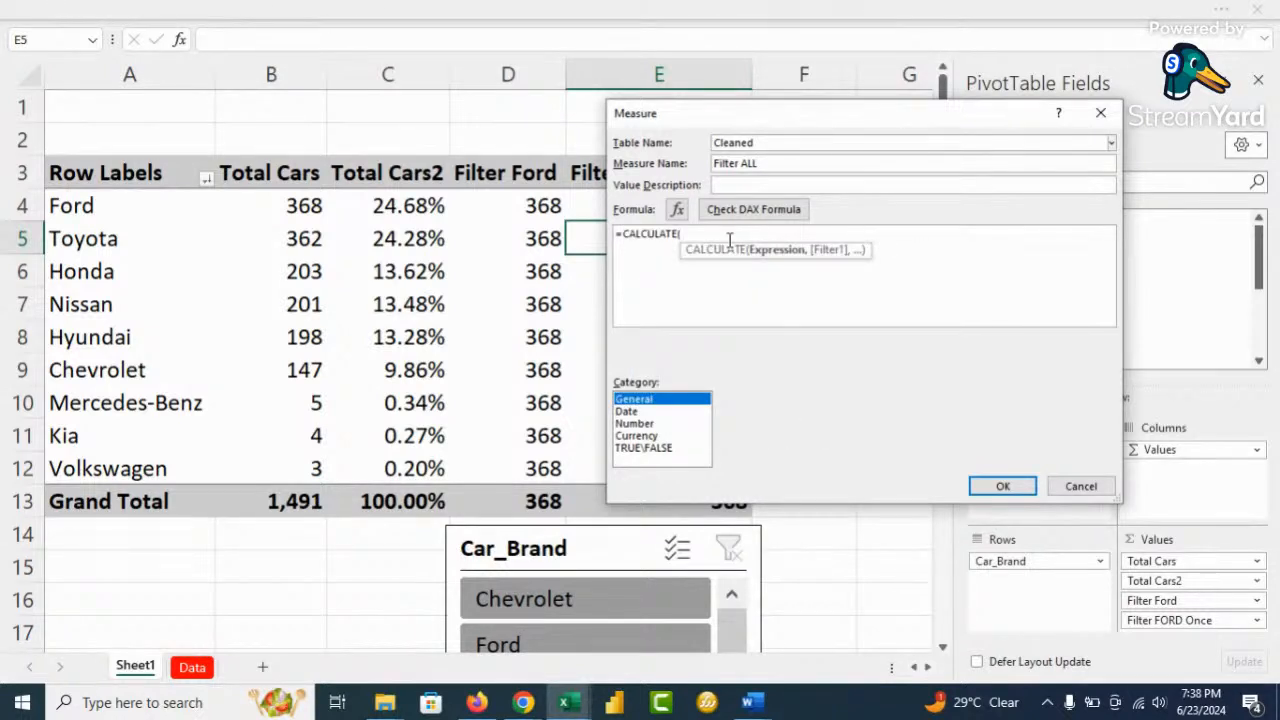
Complete the formula as CALCULATE([Total Cars],ALL(Cleaned[Car_Brand]))
{"action": "type", "text": "to"}
{"action": "key", "text": "Tab"}
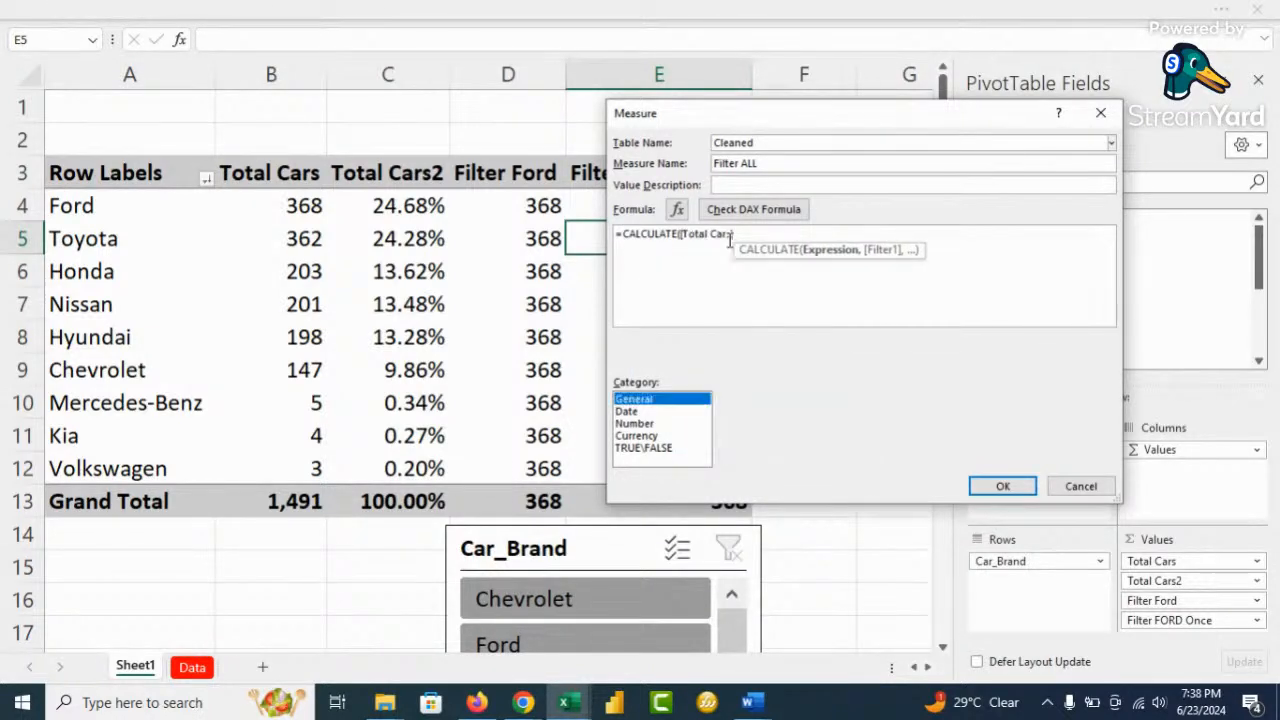
{"action": "type", "text": ",all"}
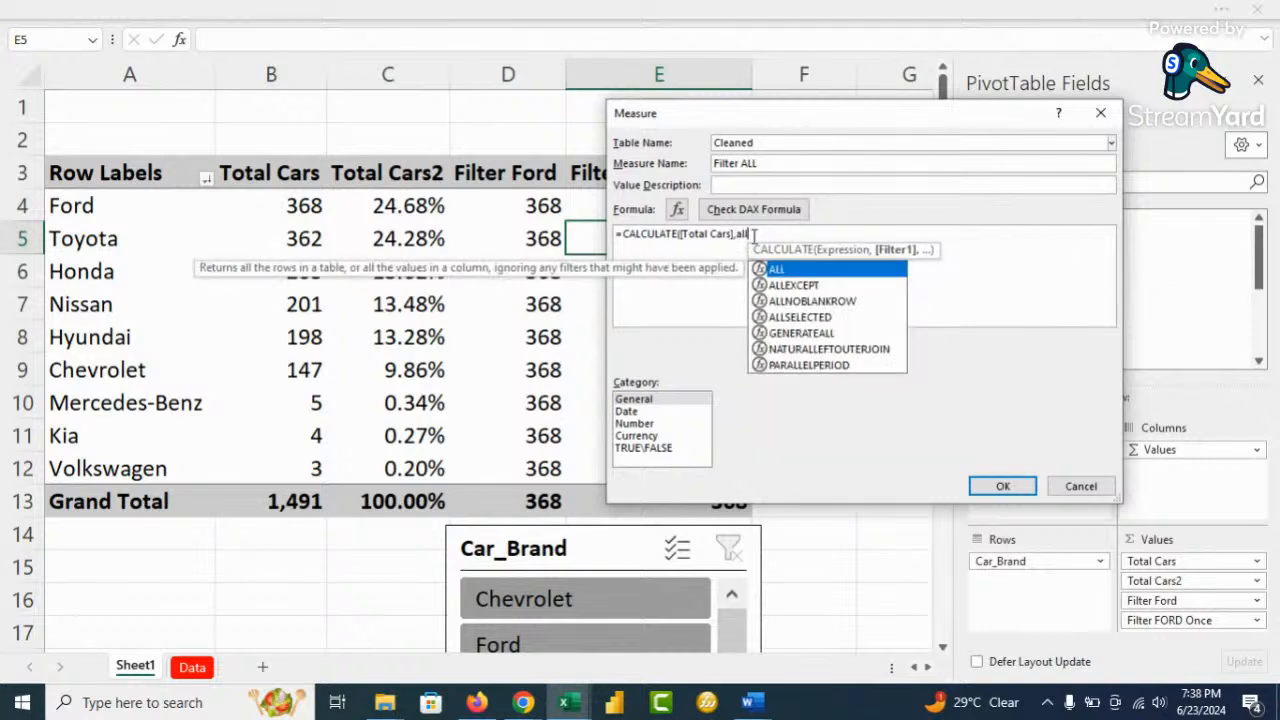
{"action": "key", "text": "Tab"}
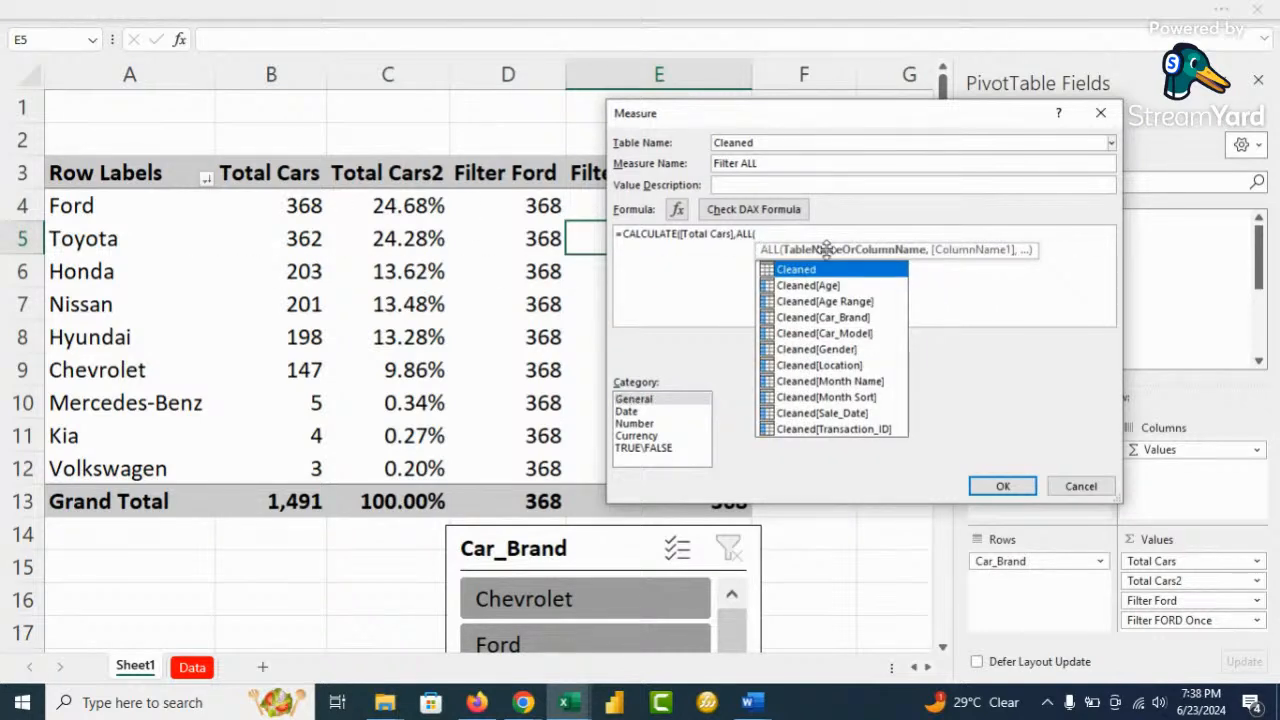
{"action": "type", "text": "bra"}
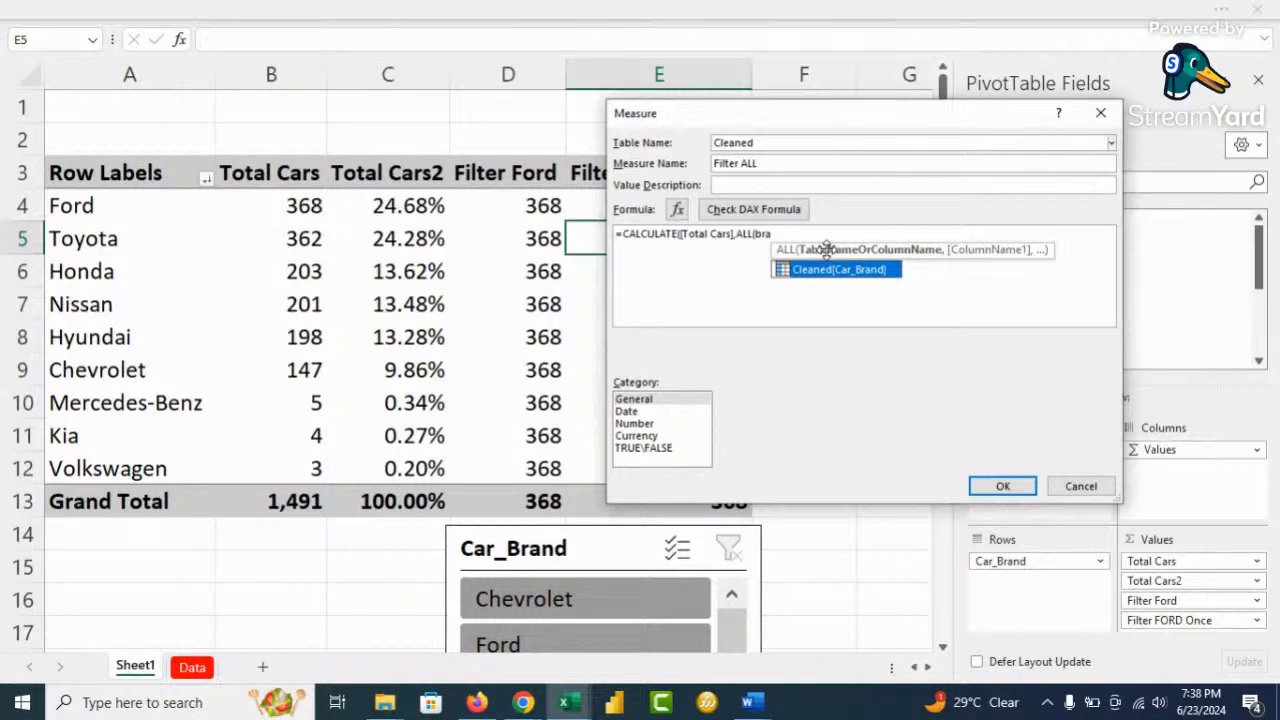
{"action": "key", "text": "Tab"}
{"action": "type", "text": ")"}
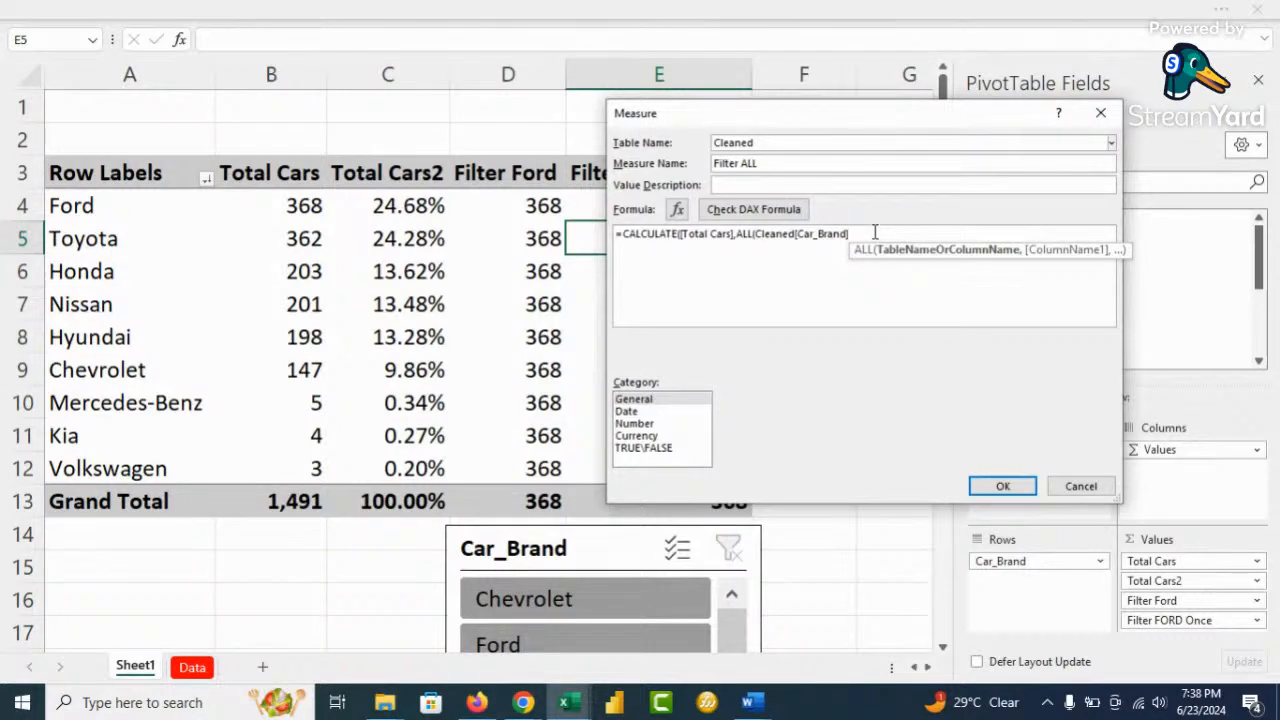
{"action": "scroll", "coordinate": [820, 283], "scroll_direction": "up", "scroll_amount": 3}
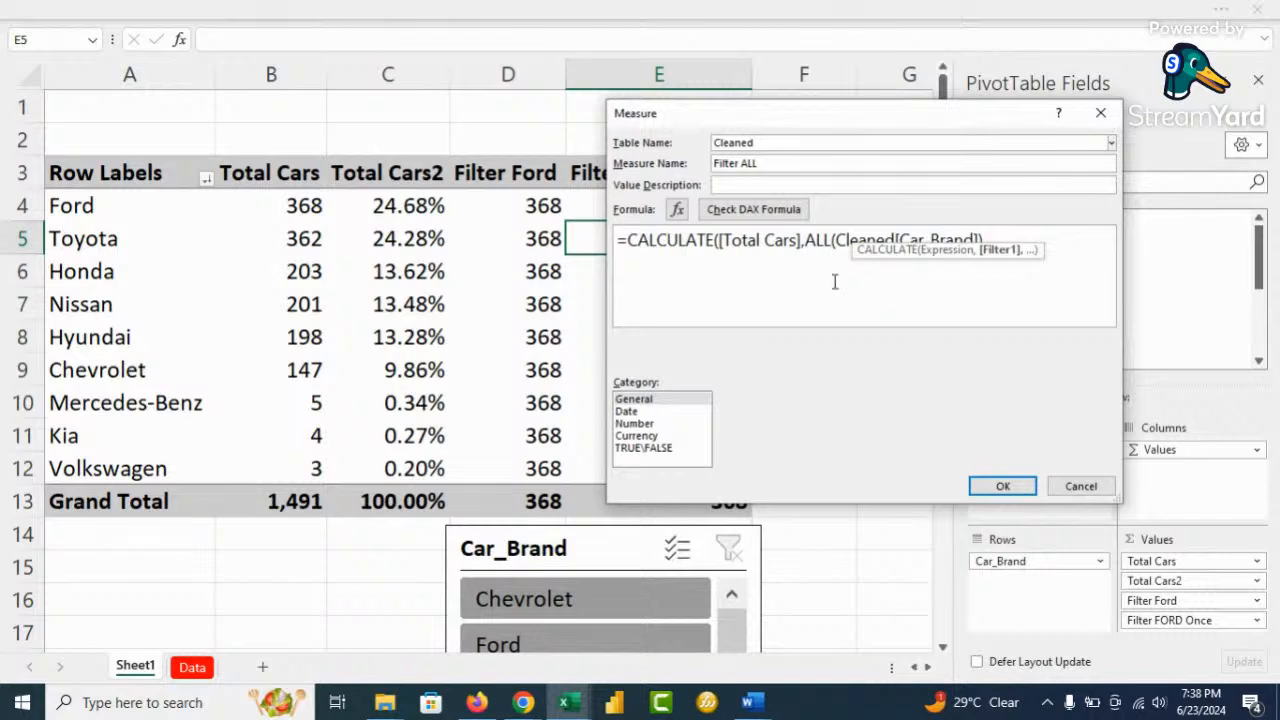
{"action": "type", "text": ")"}
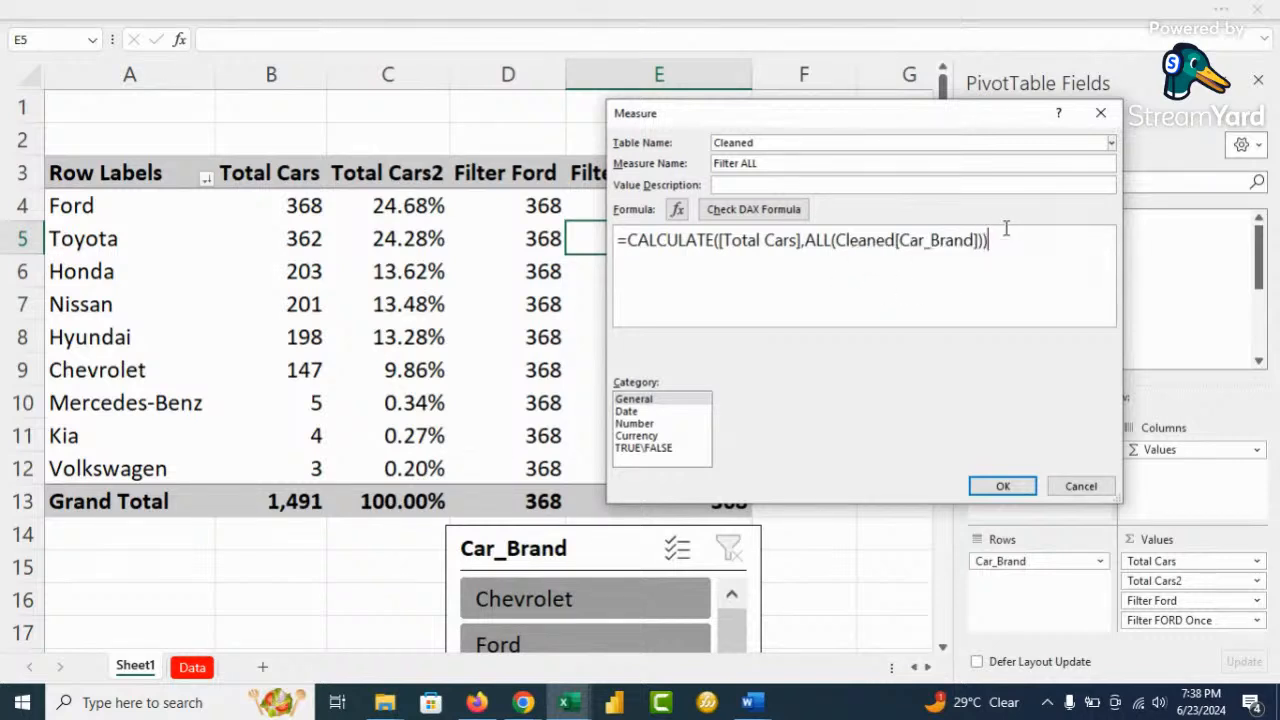
Check the formula, format it as a Whole Number with thousands separator, and save
{"action": "left_click", "coordinate": [735, 212]}
{"action": "left_click", "coordinate": [634, 424]}
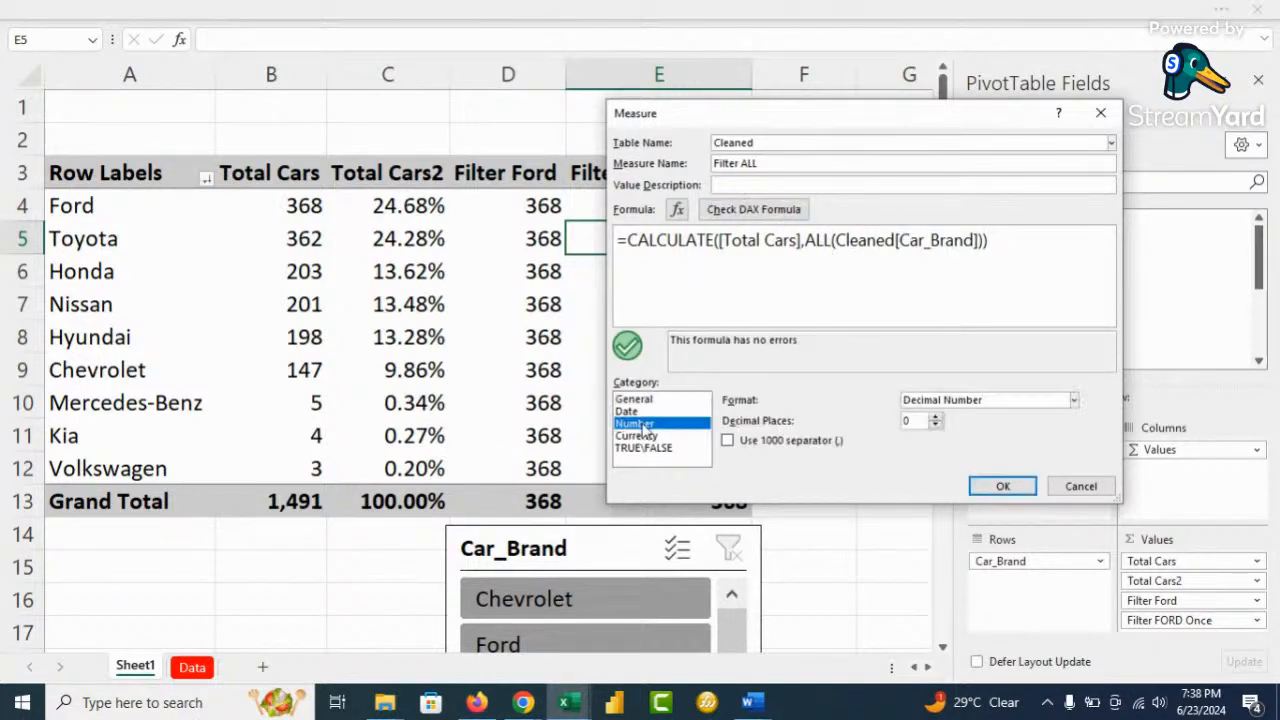
{"action": "left_click", "coordinate": [958, 400]}
{"action": "left_click", "coordinate": [978, 437]}
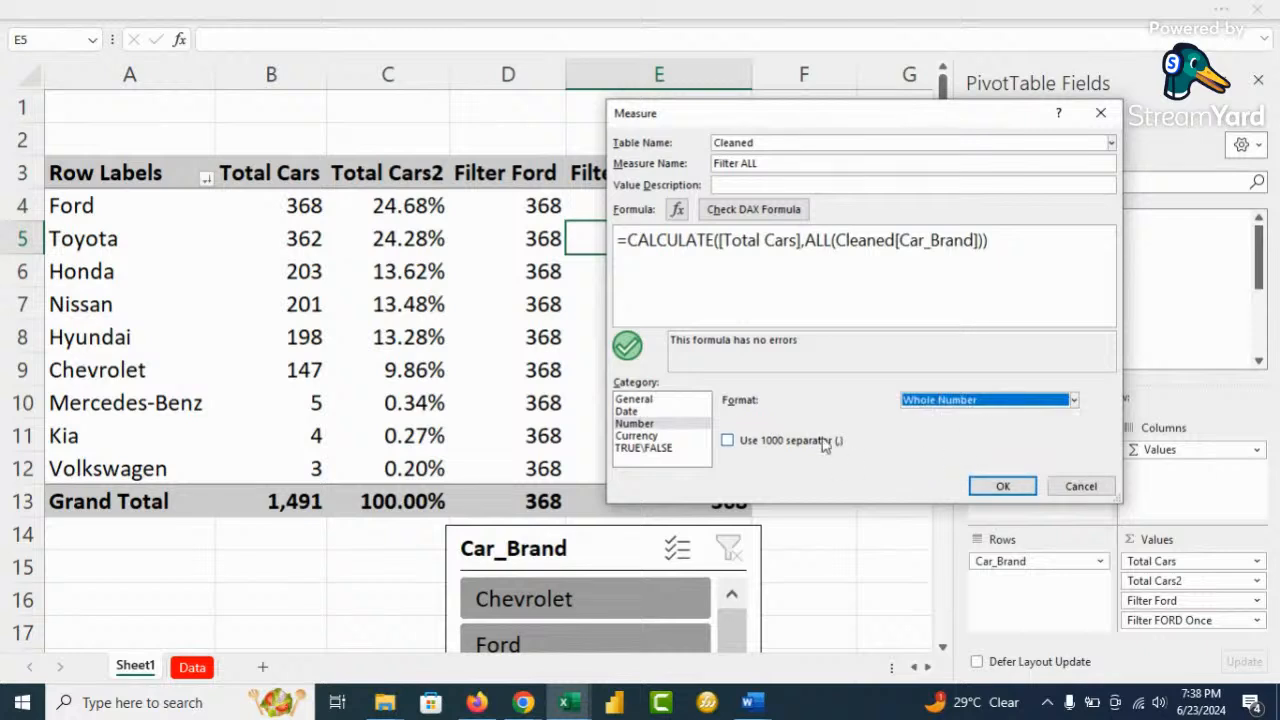
{"action": "left_click", "coordinate": [727, 440]}
{"action": "left_click", "coordinate": [1003, 487]}
{"action": "scroll", "coordinate": [1075, 300], "scroll_direction": "down", "scroll_amount": 5}
Add Filter ALL to the pivot, nudge the slicer left, and compare columns B and F
{"action": "left_click", "coordinate": [1008, 347]}
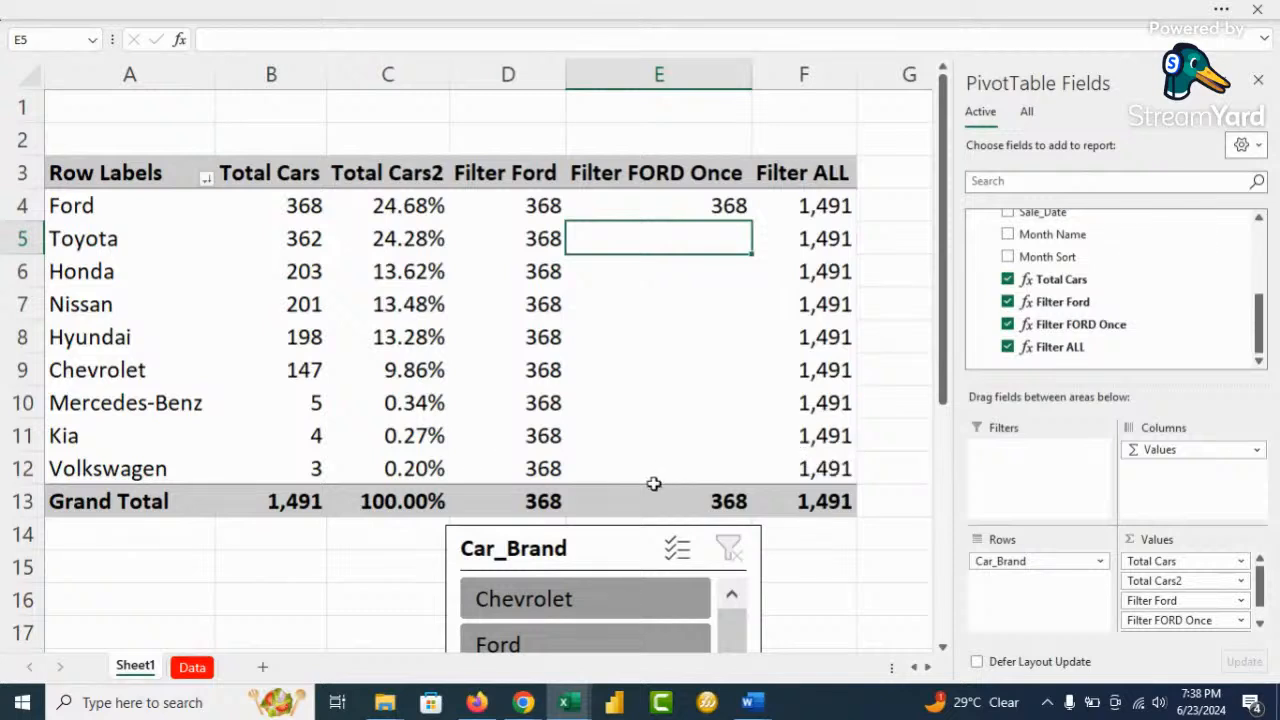
{"action": "left_click_drag", "start_coordinate": [605, 543], "coordinate": [536, 571]}
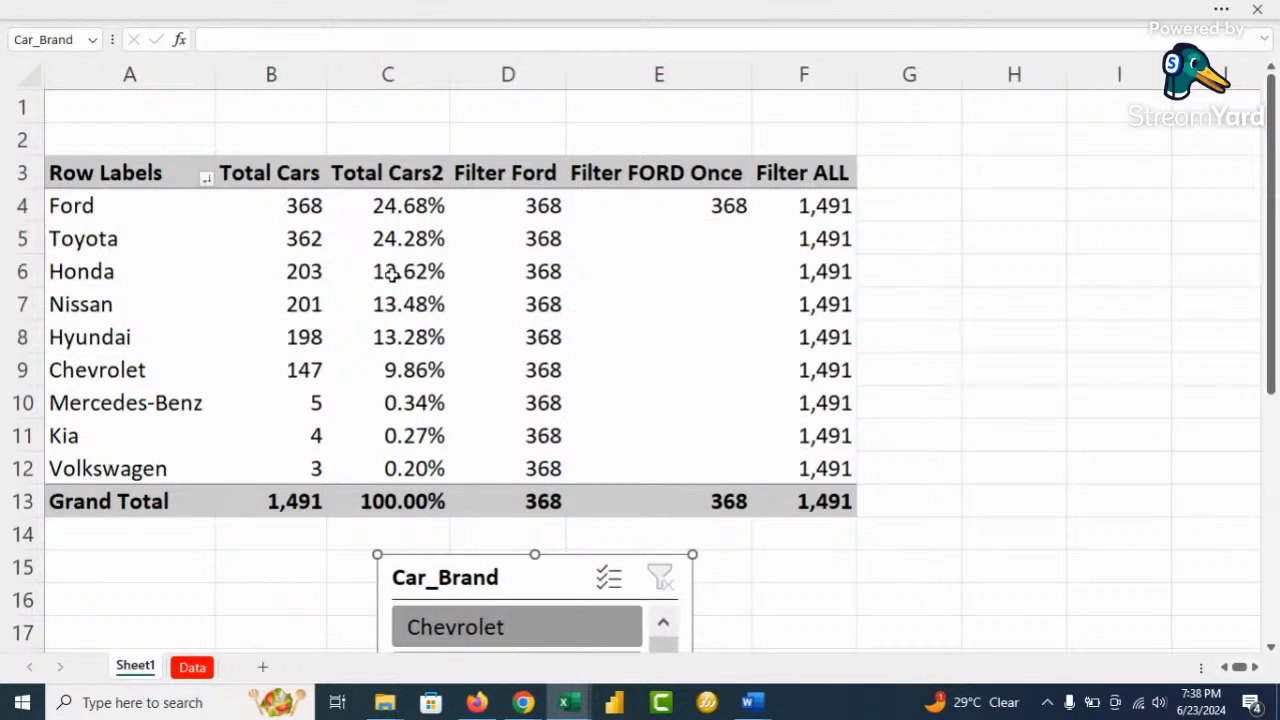
{"action": "mouse_move", "coordinate": [391, 276]}
{"action": "left_click", "coordinate": [268, 75]}
{"action": "left_click", "coordinate": [815, 72], "text": "ctrl"}
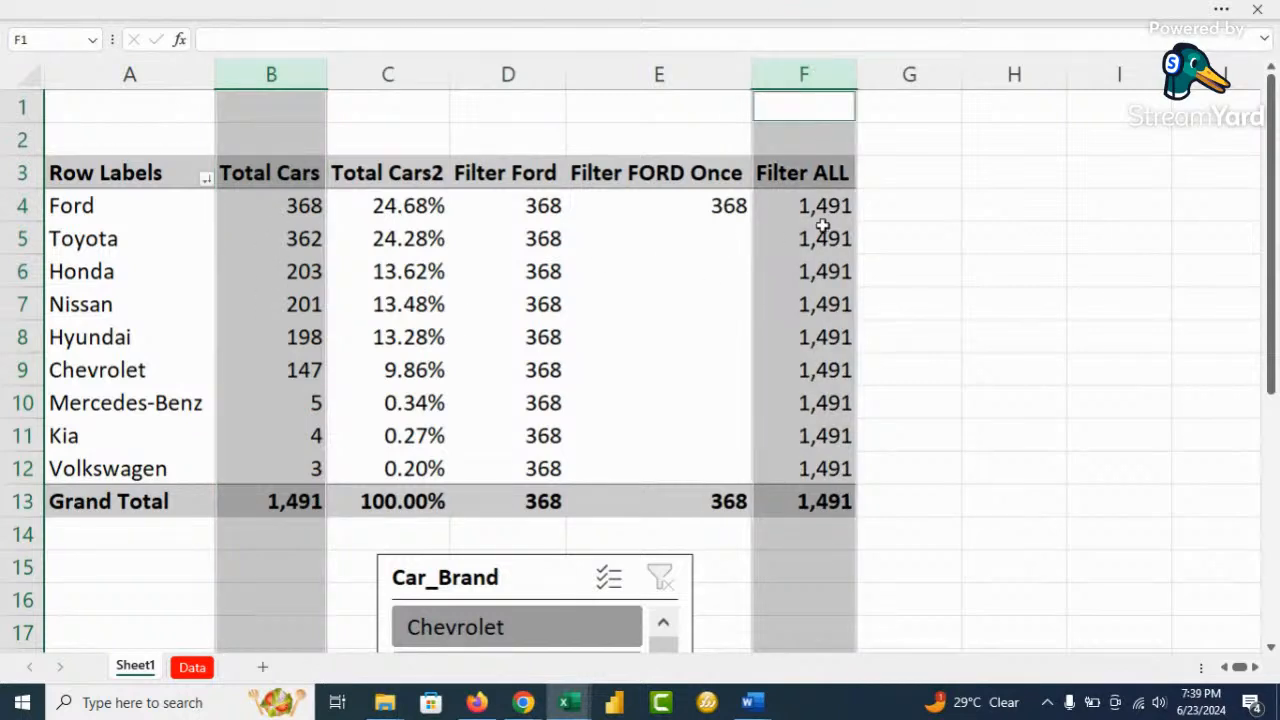
{"action": "left_click", "coordinate": [535, 268]}
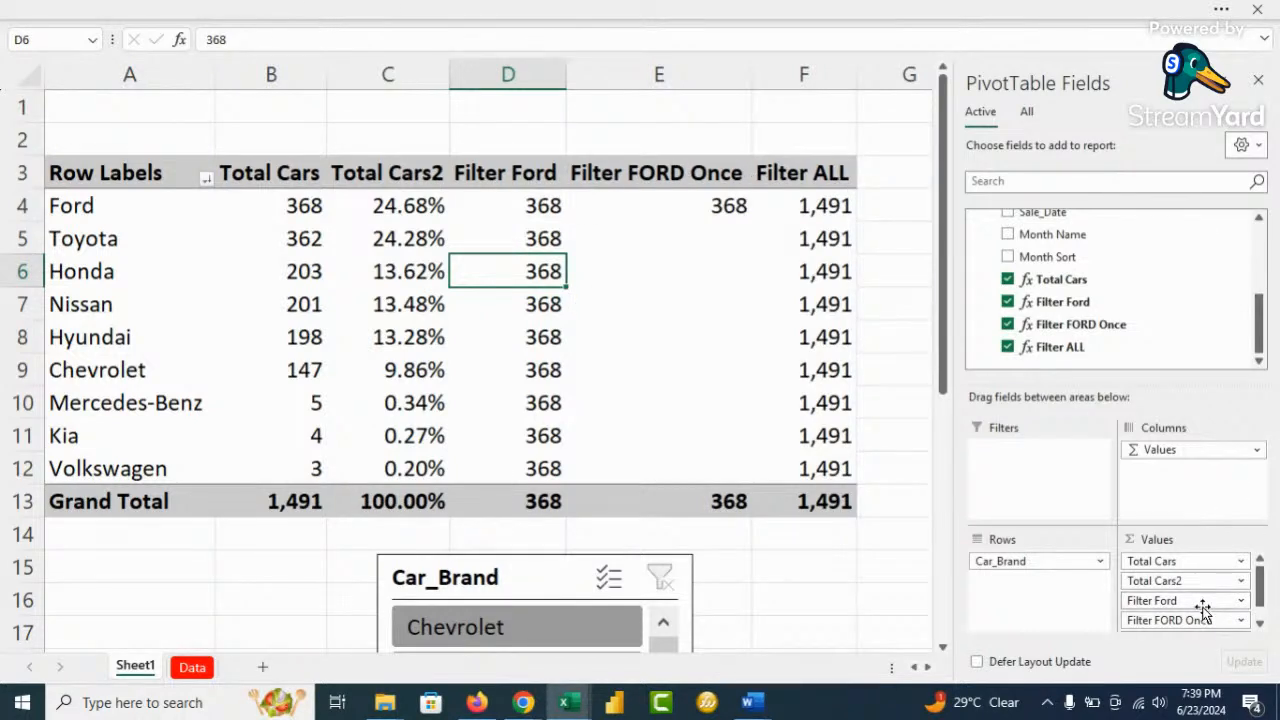
Remove Filter ALL, Filter FORD Once and Filter Ford from the pivot's Values area
{"action": "scroll", "coordinate": [1200, 606], "scroll_direction": "down", "scroll_amount": 1}
{"action": "left_click_drag", "start_coordinate": [1190, 617], "coordinate": [855, 625]}
{"action": "left_click_drag", "start_coordinate": [1178, 617], "coordinate": [866, 605]}
{"action": "left_click_drag", "start_coordinate": [1209, 600], "coordinate": [780, 596]}
Start adding a new measure to the Cleaned table
{"action": "left_click", "coordinate": [430, 330]}
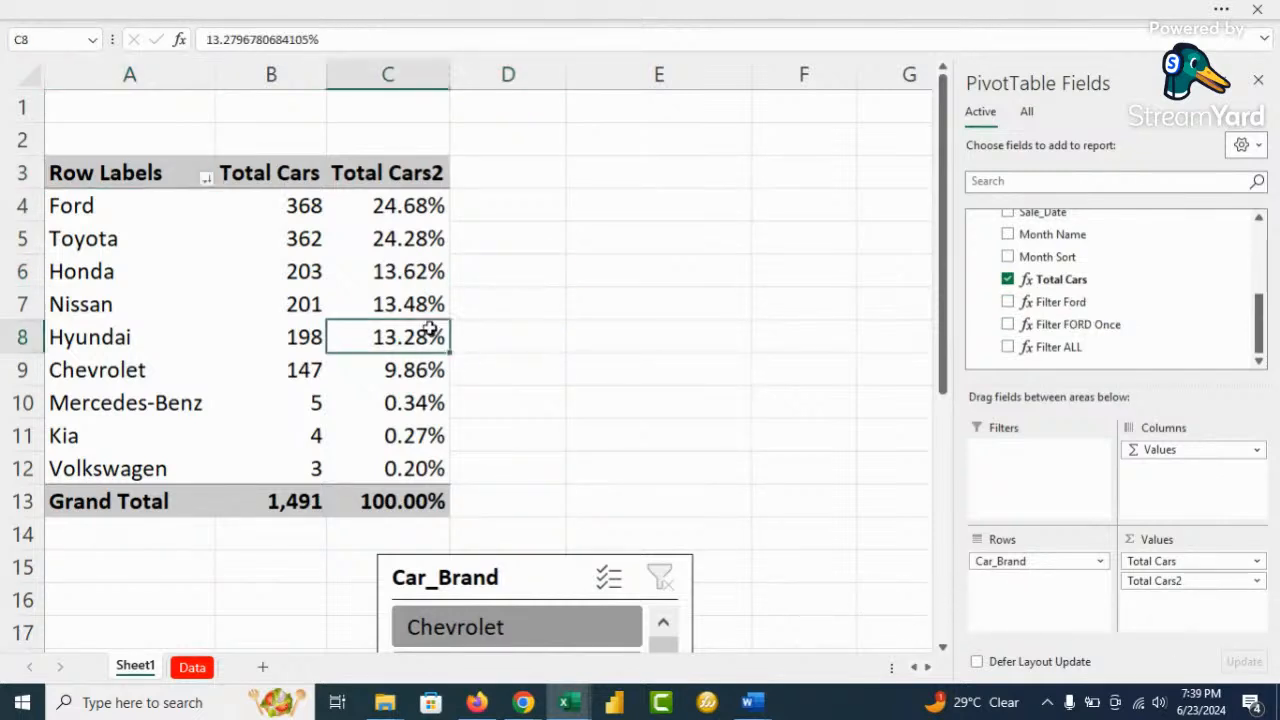
{"action": "scroll", "coordinate": [1080, 290], "scroll_direction": "up", "scroll_amount": 5}
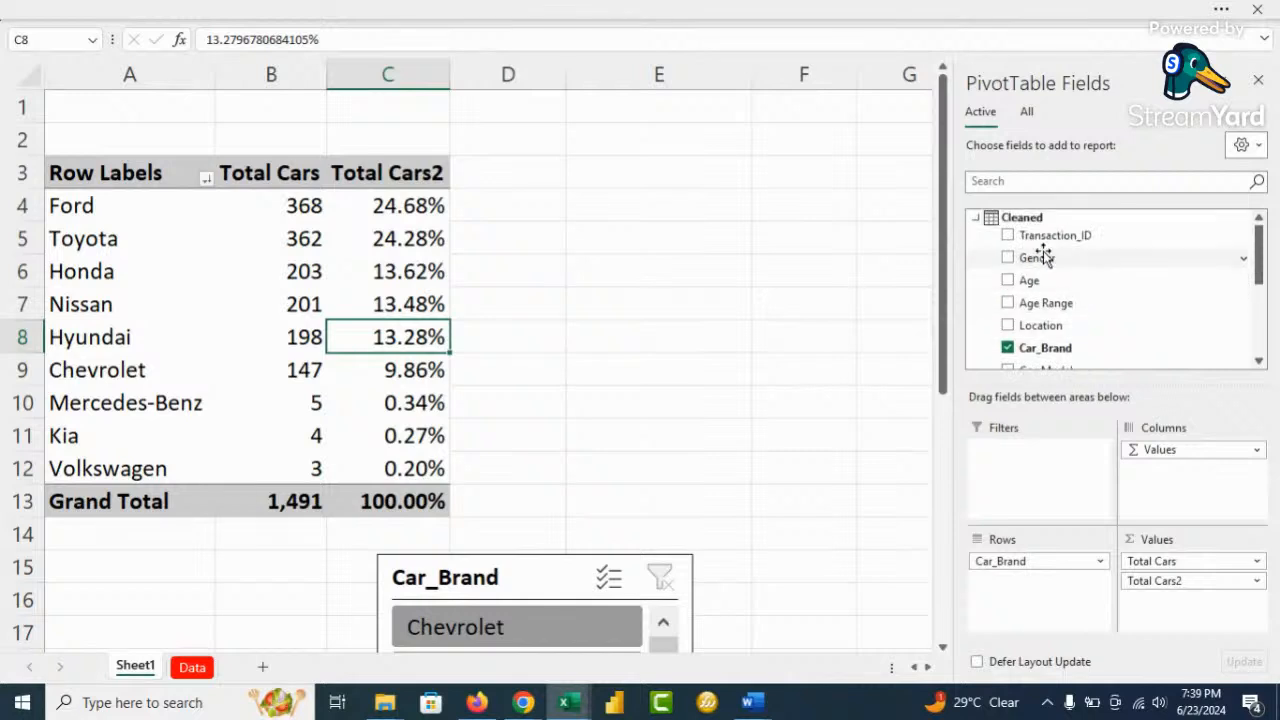
{"action": "right_click", "coordinate": [1040, 221]}
{"action": "left_click", "coordinate": [1095, 233]}
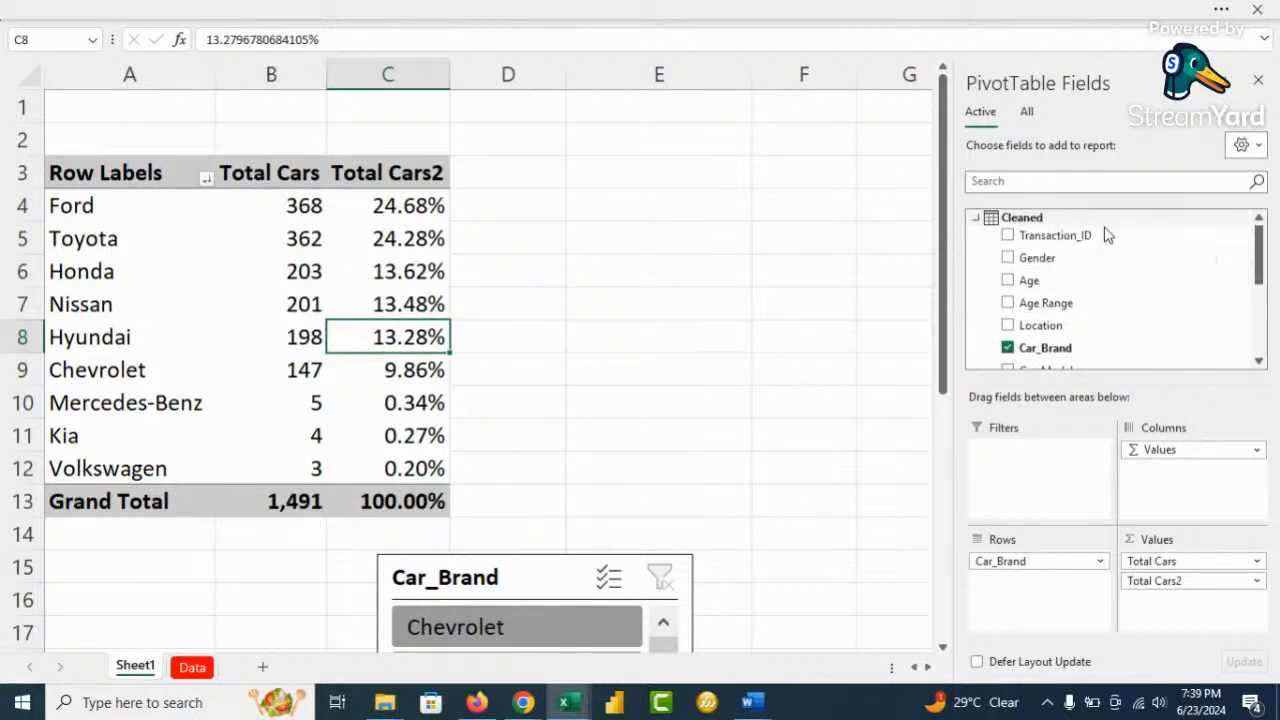
Name the measure '% Contirbution' and begin its formula with DIVIDE([Total Cars]
{"action": "left_click", "coordinate": [780, 163]}
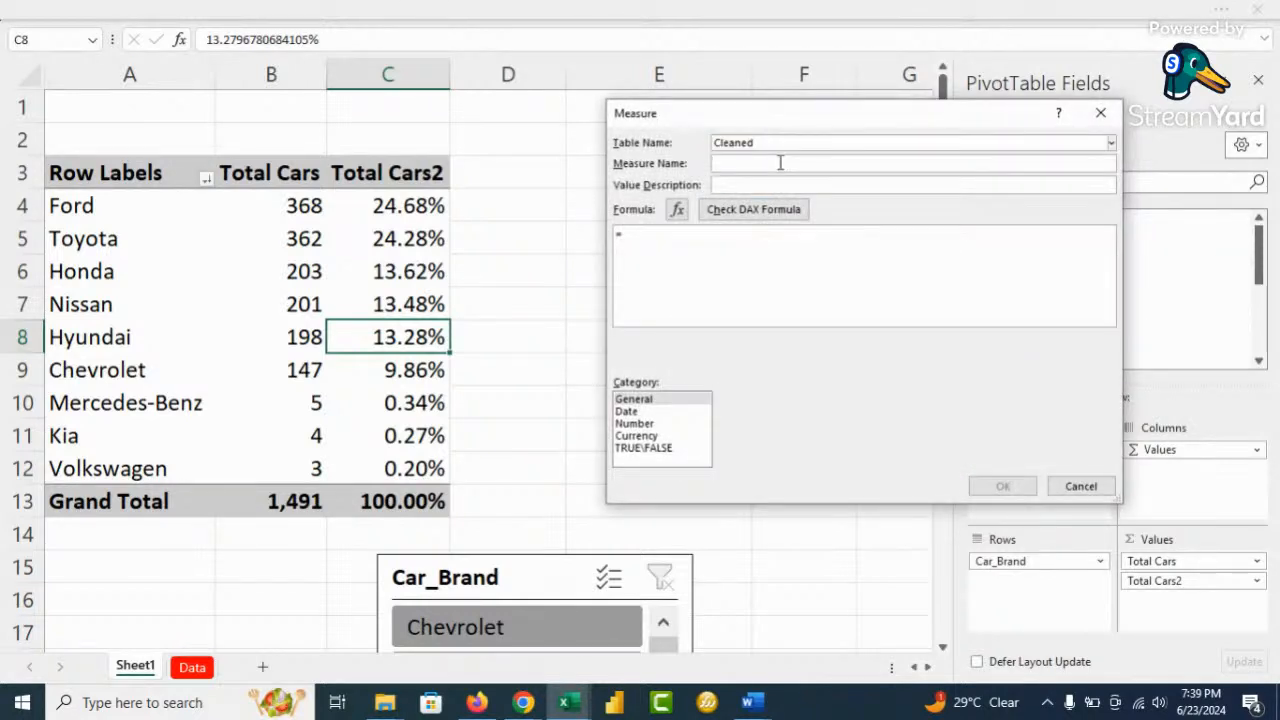
{"action": "type", "text": "G"}
{"action": "key", "text": "BackSpace"}
{"action": "type", "text": "% Contirbution"}
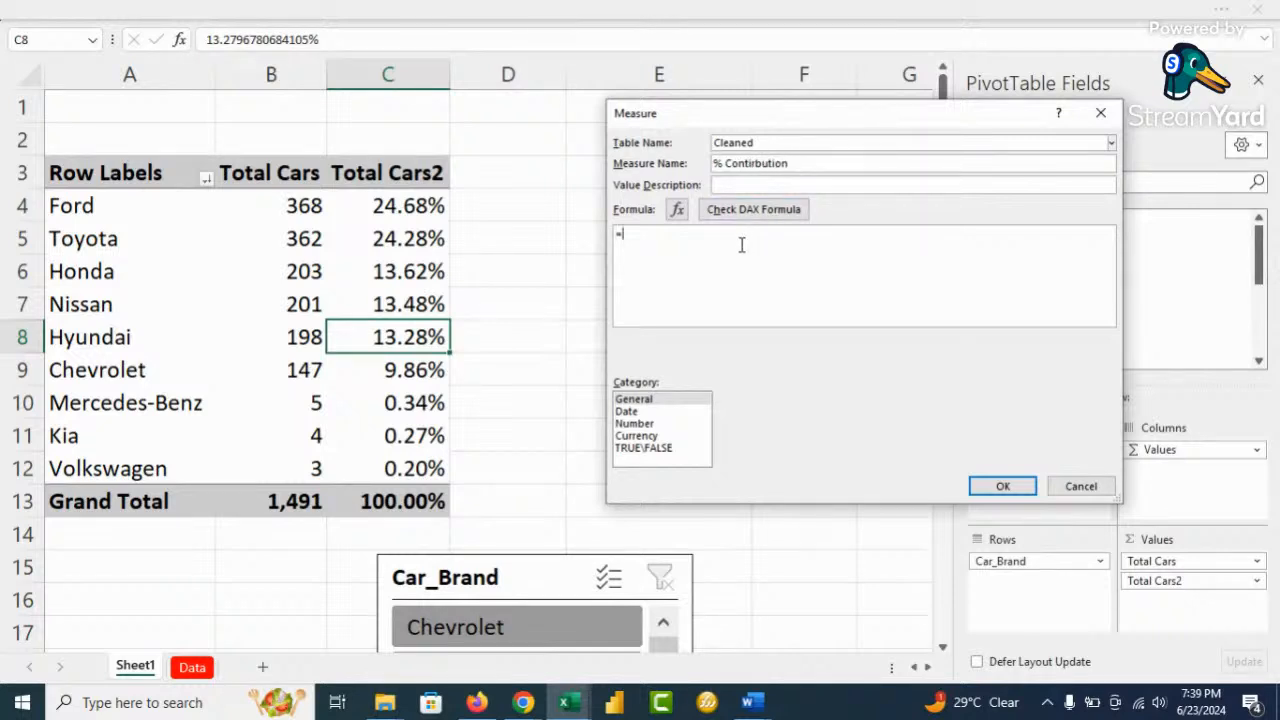
{"action": "type", "text": "divi"}
{"action": "key", "text": "Tab"}
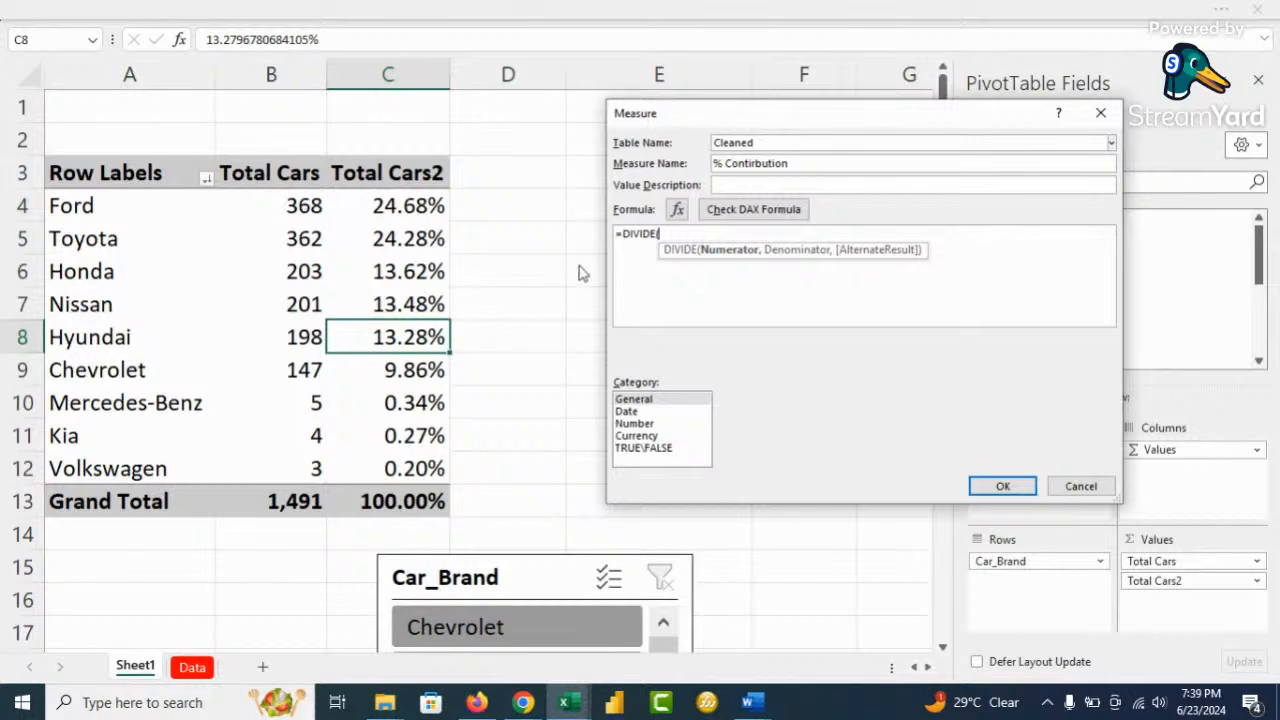
{"action": "type", "text": "tot"}
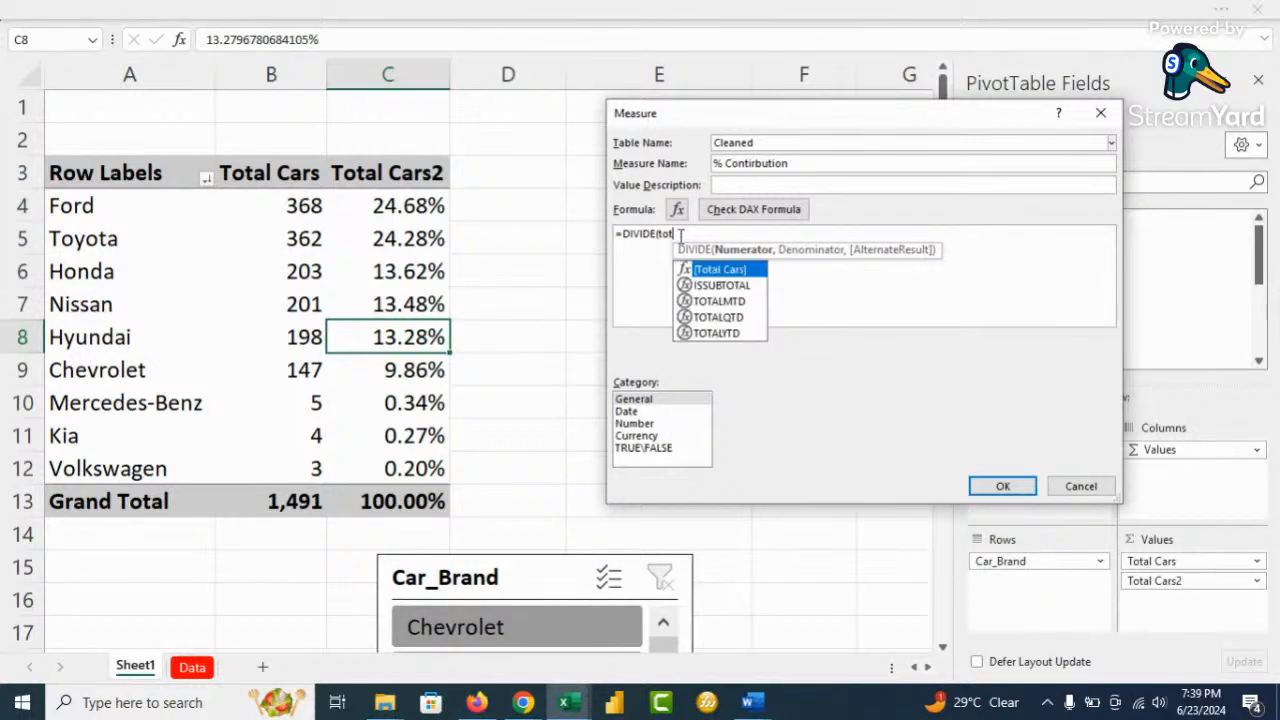
{"action": "key", "text": "Tab"}
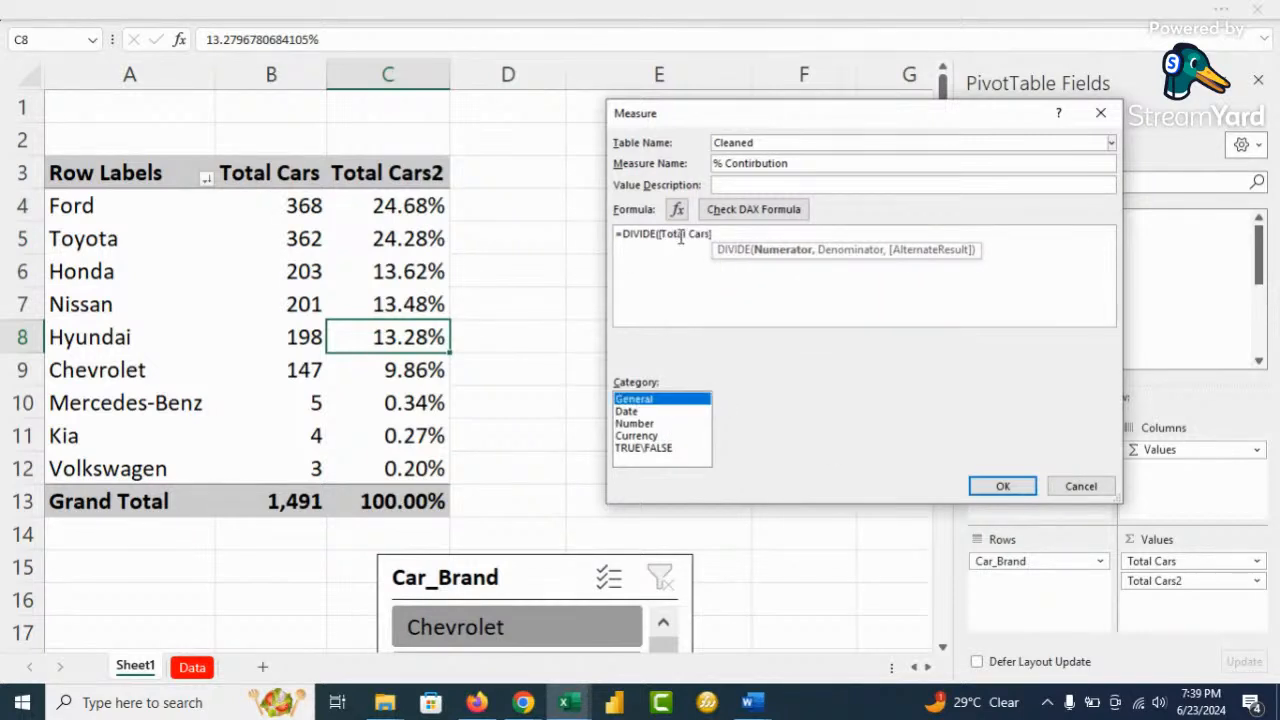
Finish the formula as =DIVIDE([Total Cars],[Filter ALL],0)
{"action": "type", "text": ",all"}
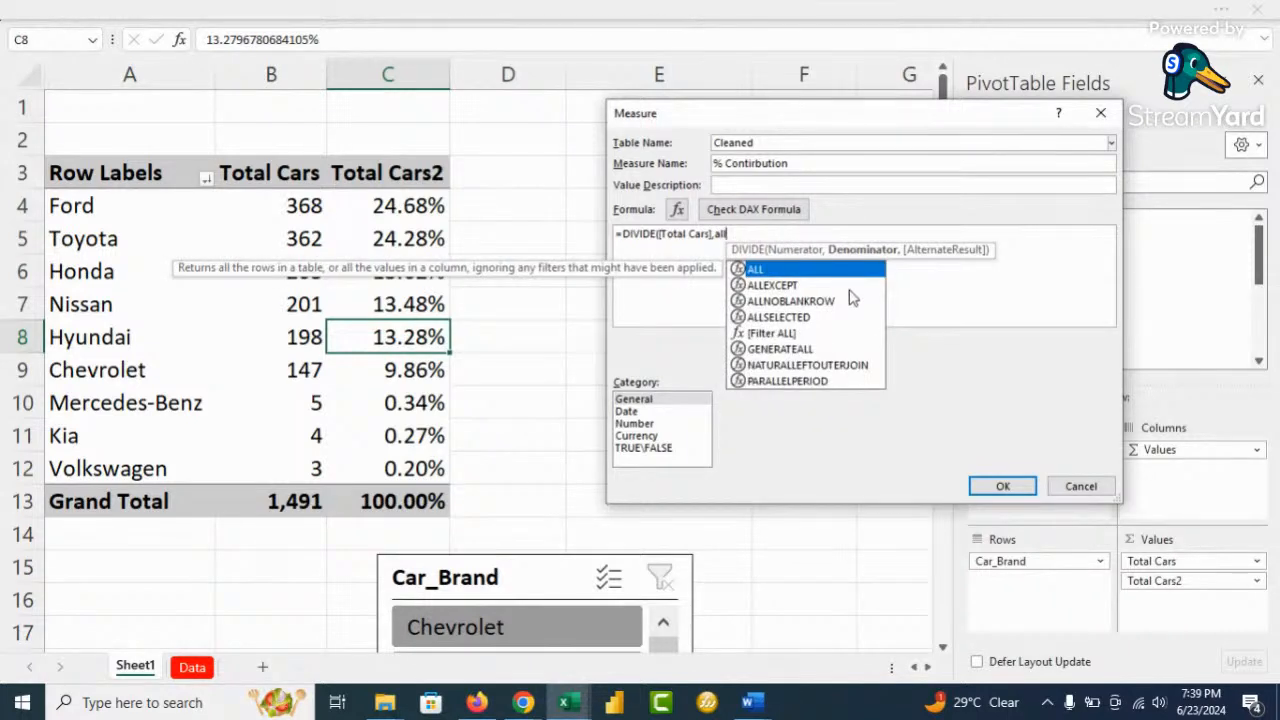
{"action": "double_click", "coordinate": [768, 334]}
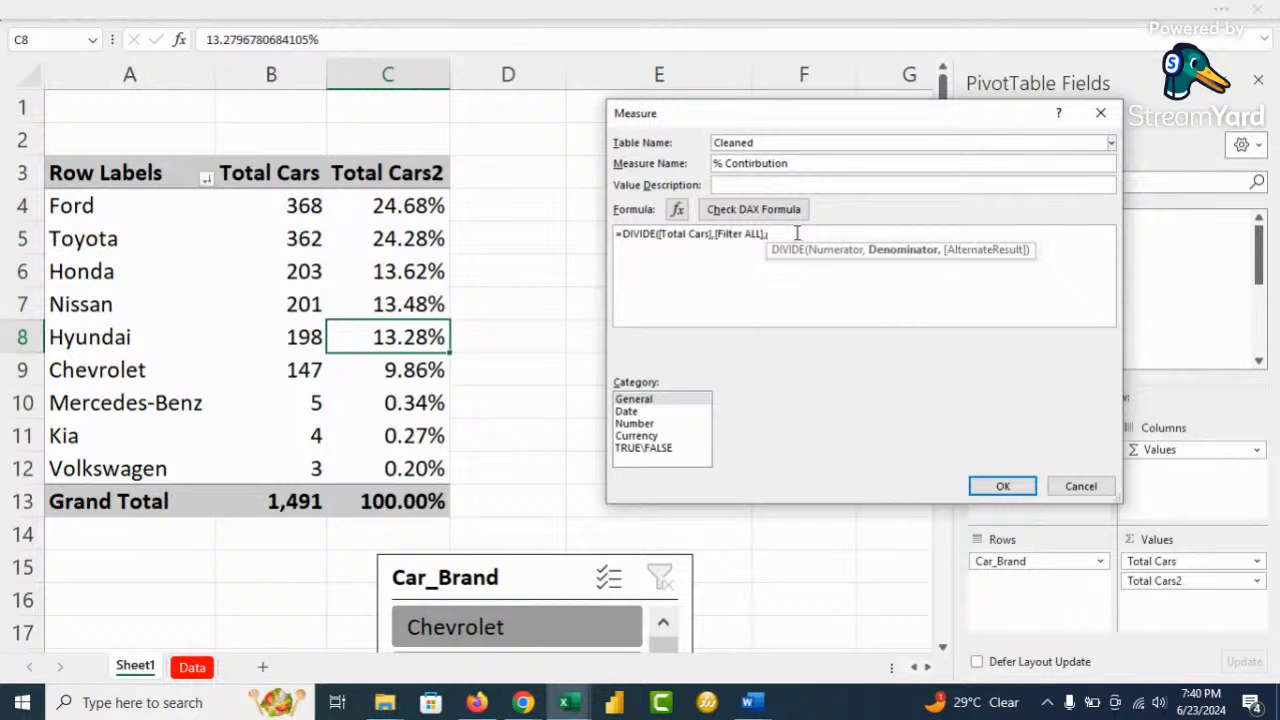
{"action": "type", "text": ","}
{"action": "type", "text": ")"}
{"action": "key", "text": "Left"}
{"action": "type", "text": "0"}
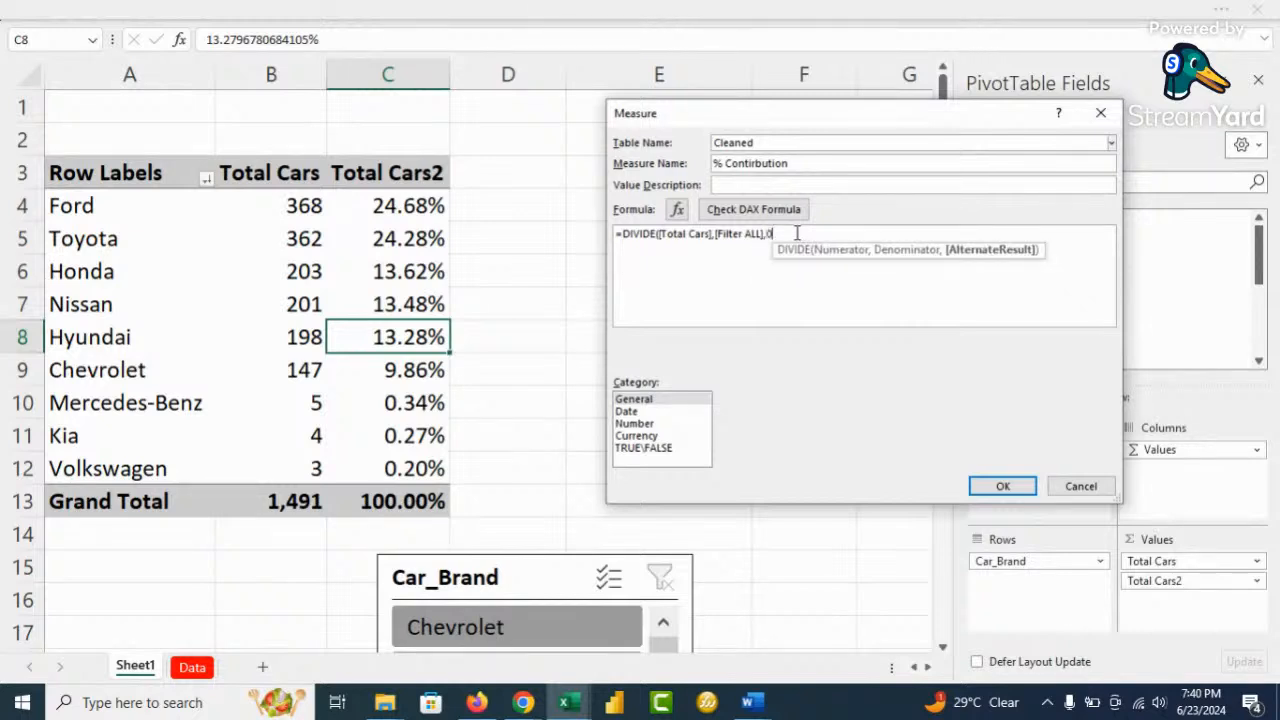
{"action": "key", "text": "Right"}
{"action": "scroll", "coordinate": [803, 284], "scroll_direction": "up", "scroll_amount": 5, "text": "ctrl"}
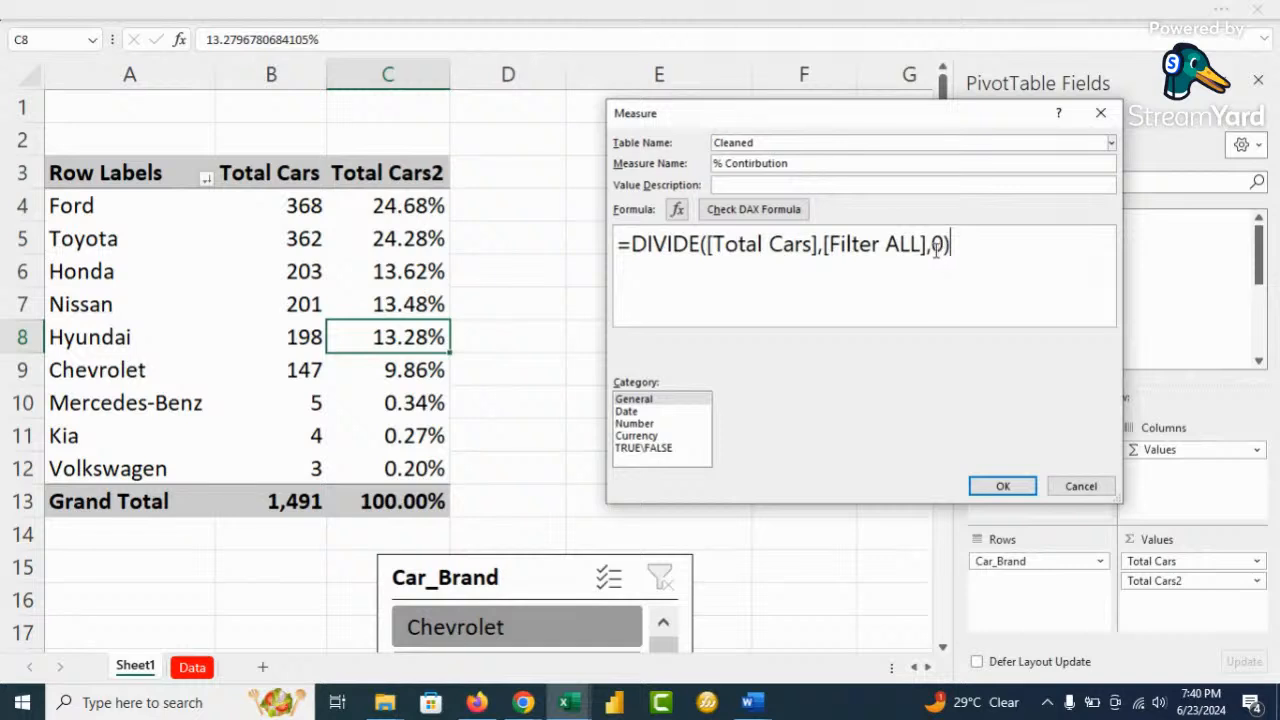
Format the measure as Percentage with 2 decimal places
{"action": "left_click", "coordinate": [630, 424]}
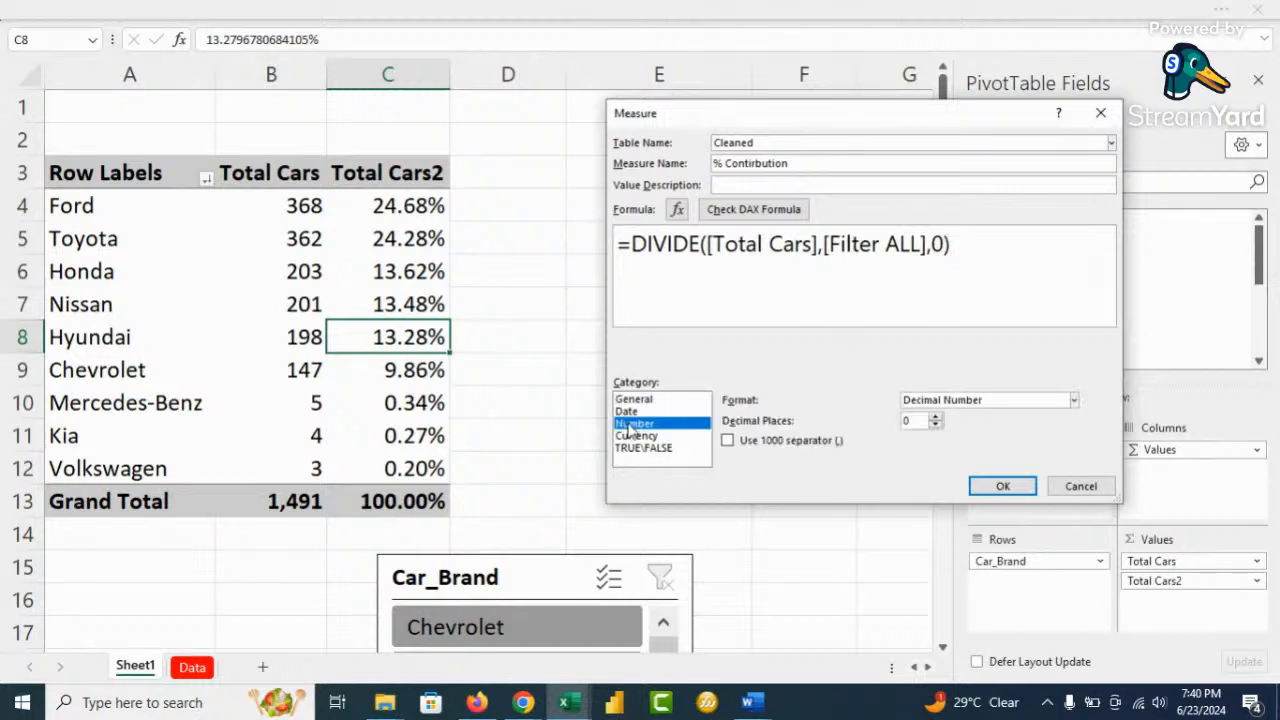
{"action": "left_click", "coordinate": [968, 402]}
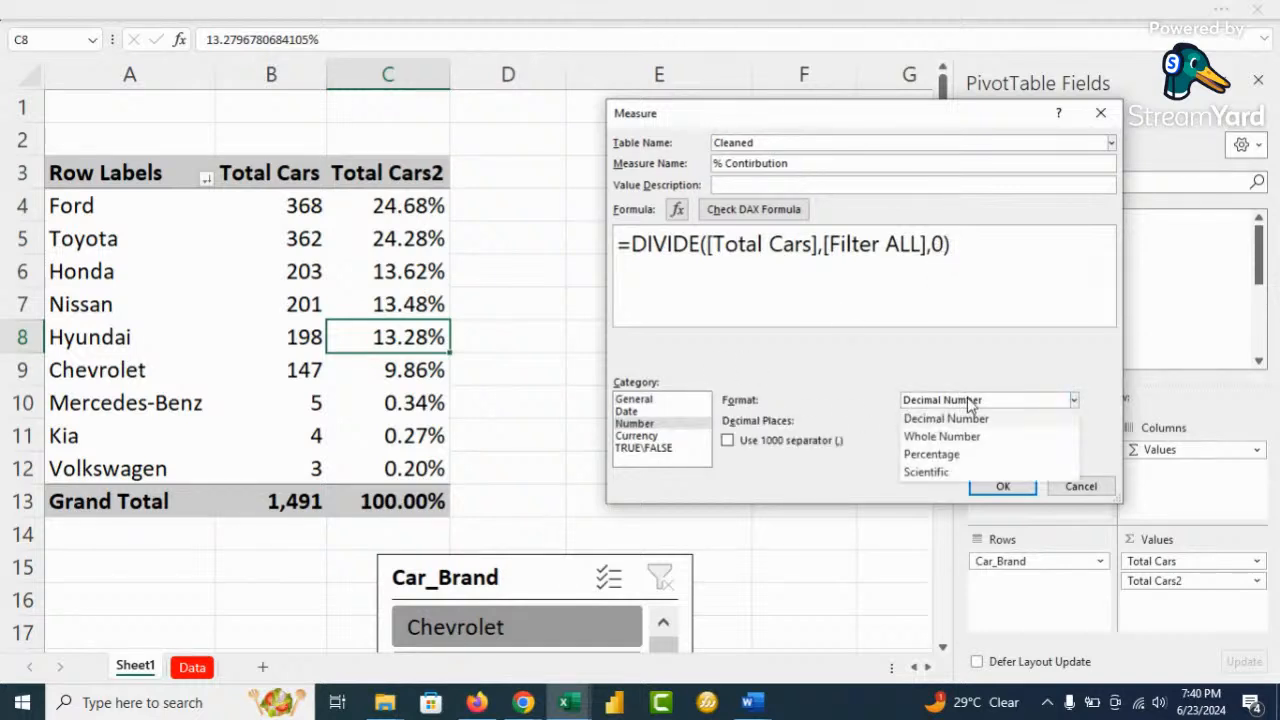
{"action": "left_click", "coordinate": [931, 455]}
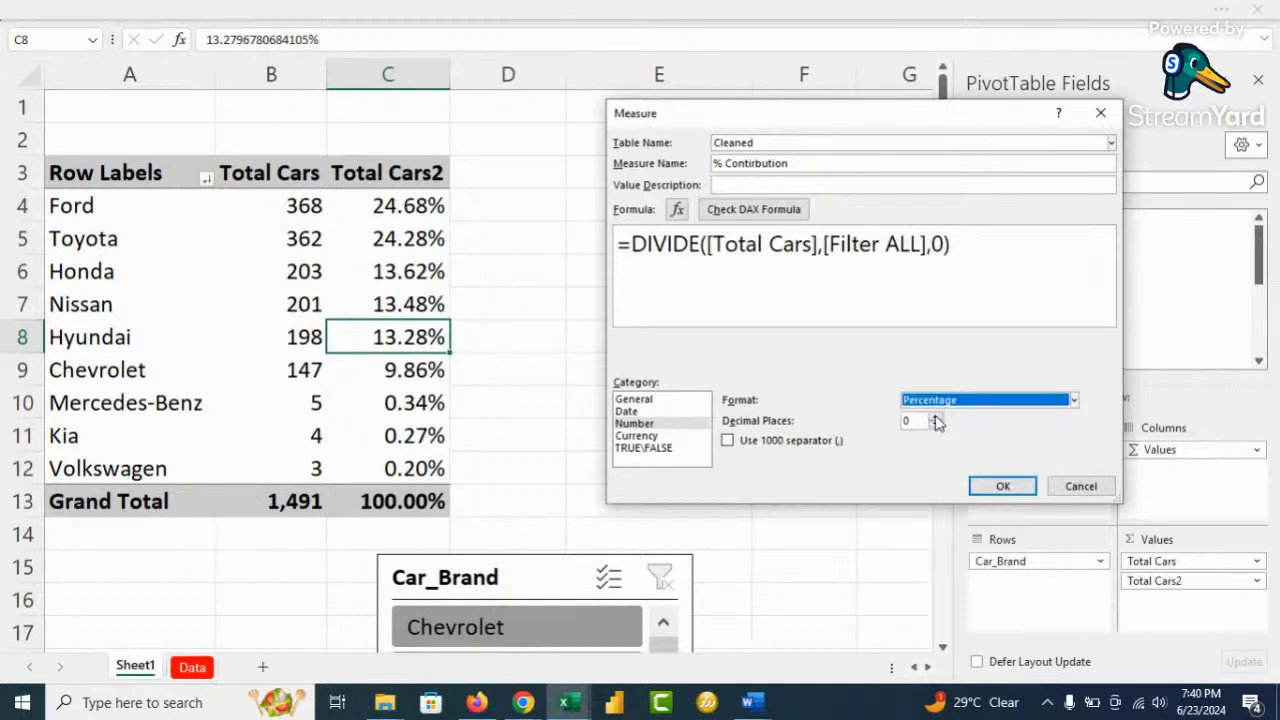
{"action": "left_click", "coordinate": [936, 418]}
{"action": "left_click", "coordinate": [936, 418]}
Save % Contirbution and add it to the pivot values
{"action": "left_click", "coordinate": [1000, 486]}
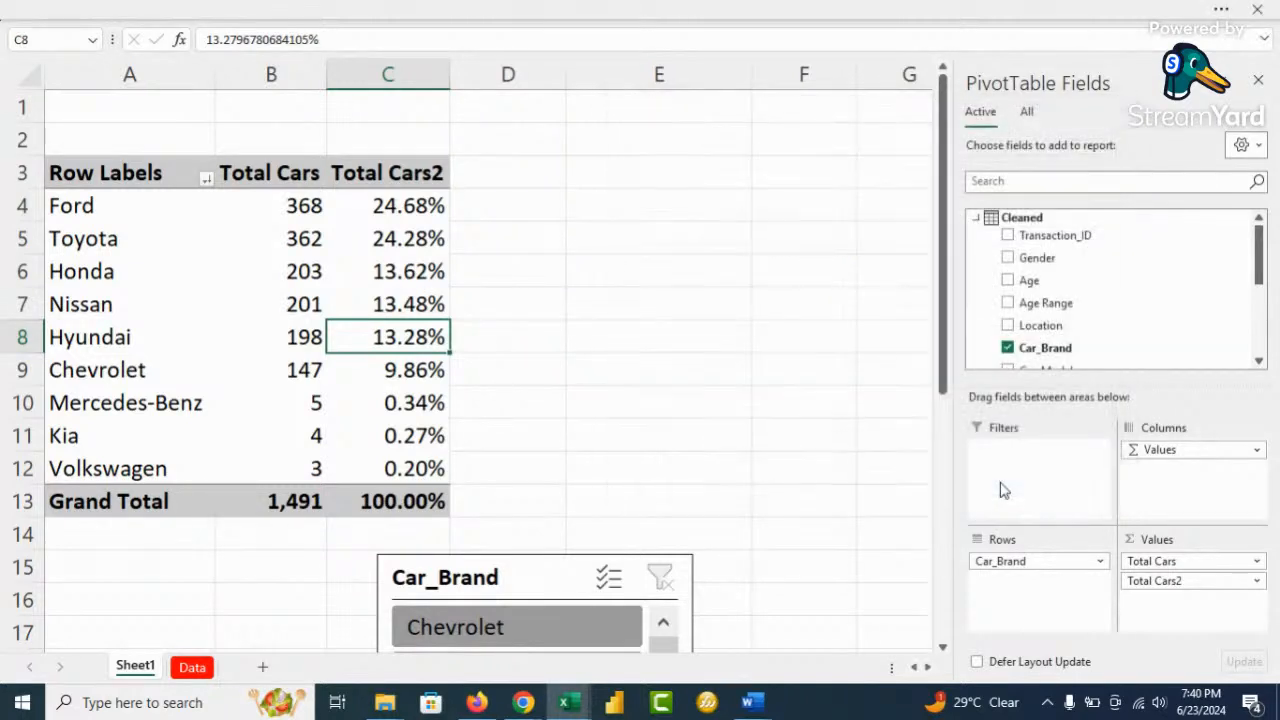
{"action": "scroll", "coordinate": [1068, 295], "scroll_direction": "down", "scroll_amount": 5}
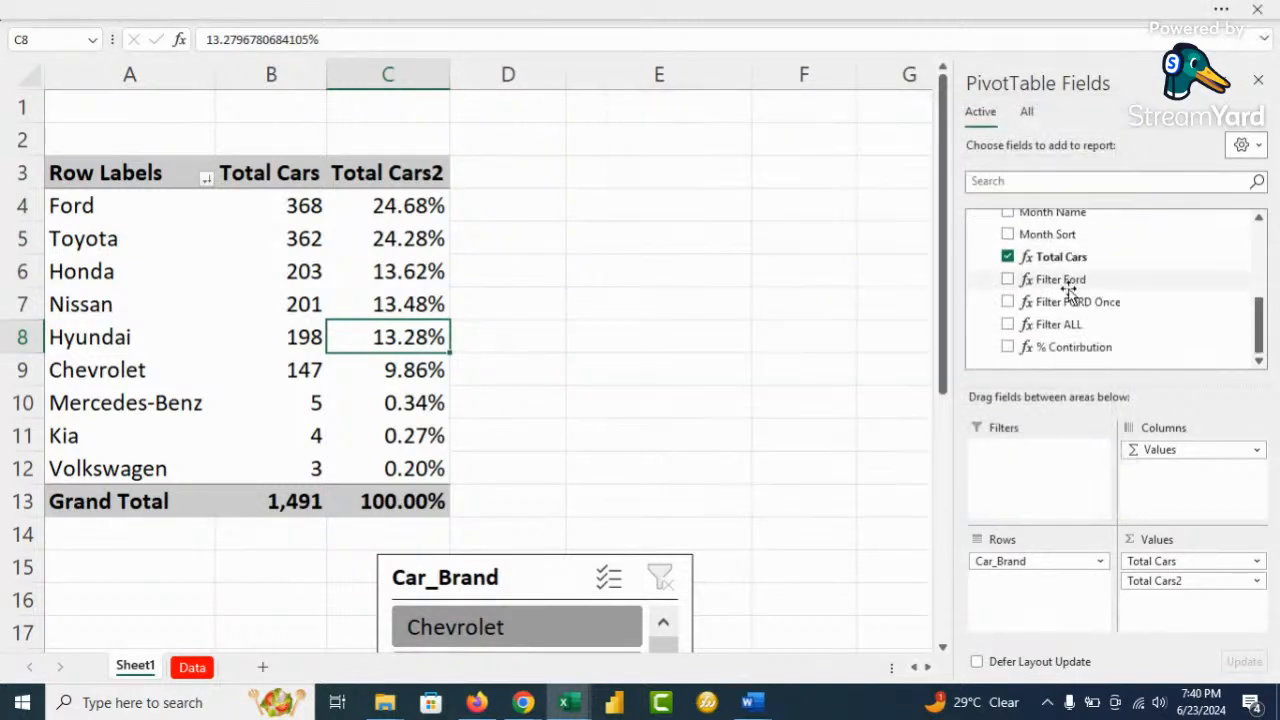
{"action": "left_click", "coordinate": [1007, 346]}
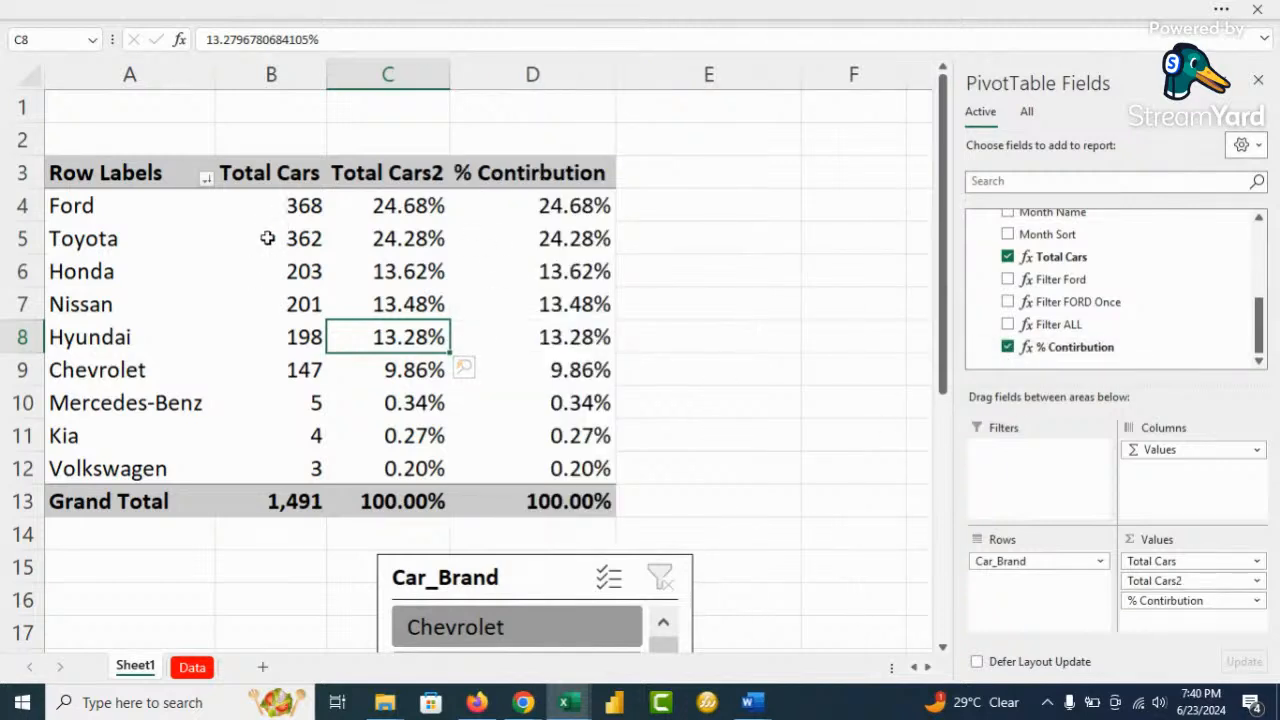
Select the Total Cars2 and % Contirbution columns to compare their matching percentages
{"action": "left_click", "coordinate": [408, 76]}
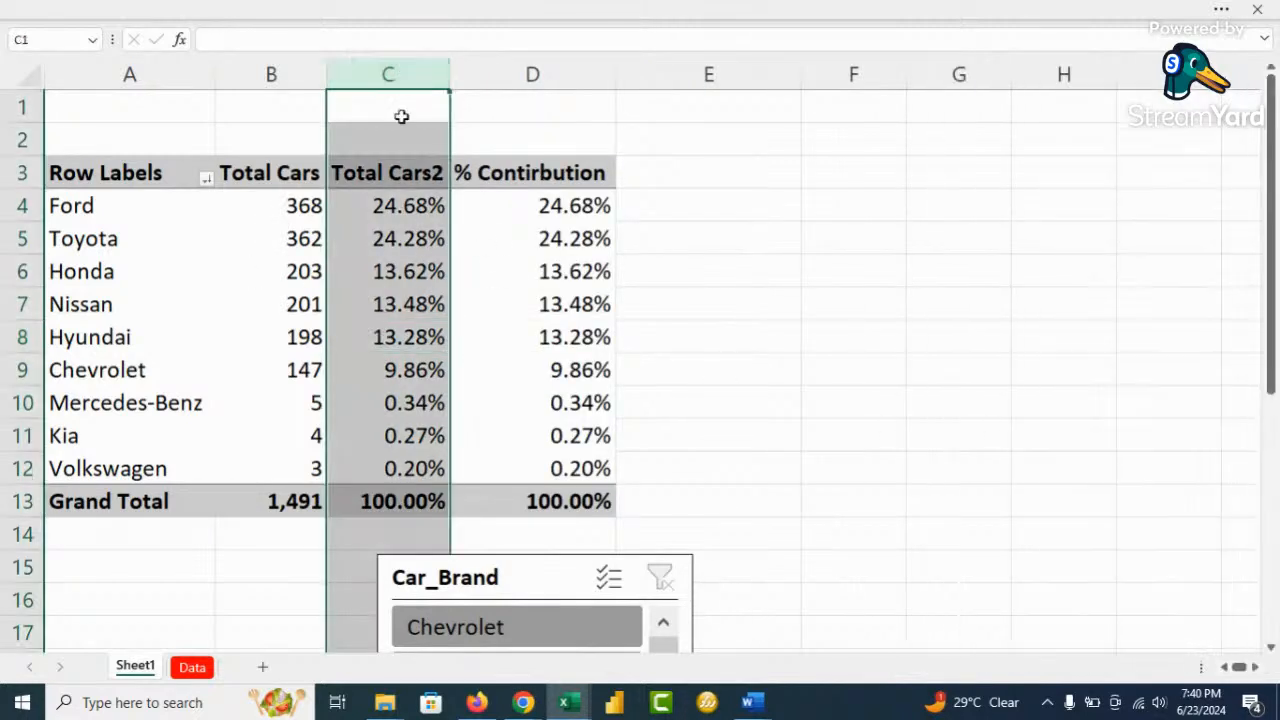
{"action": "left_click", "coordinate": [536, 271]}
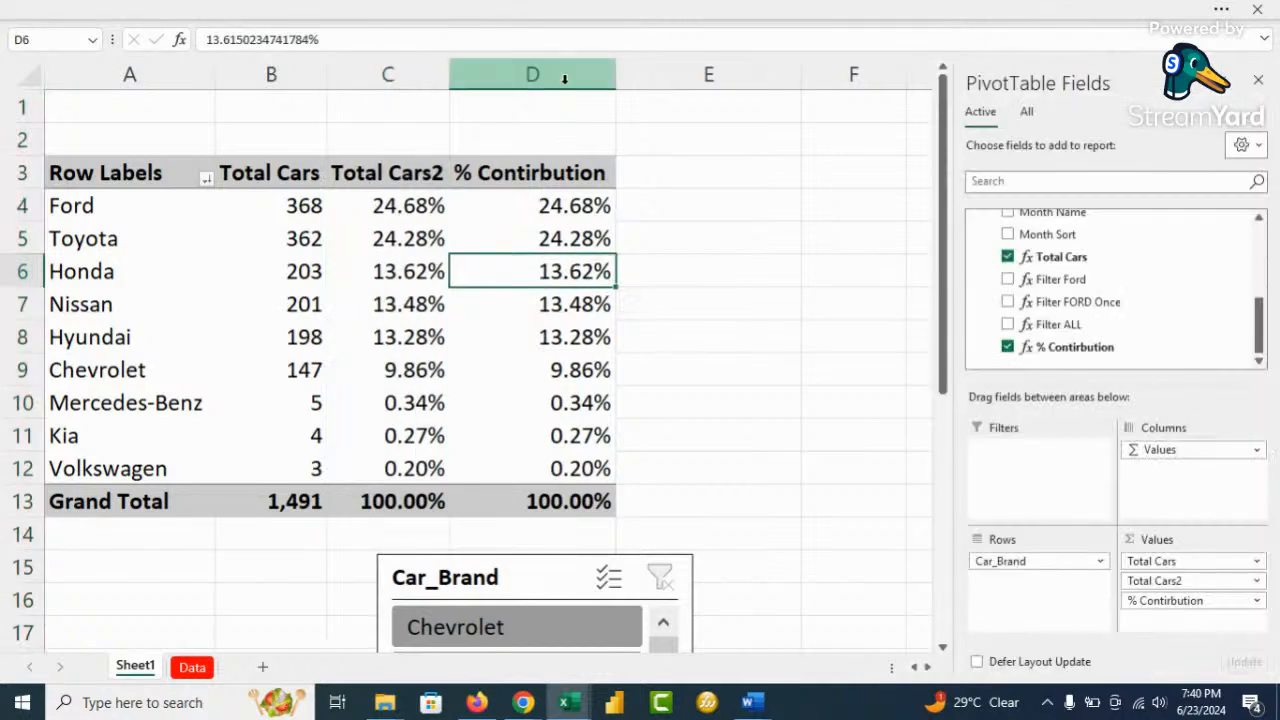
{"action": "left_click", "coordinate": [561, 74]}
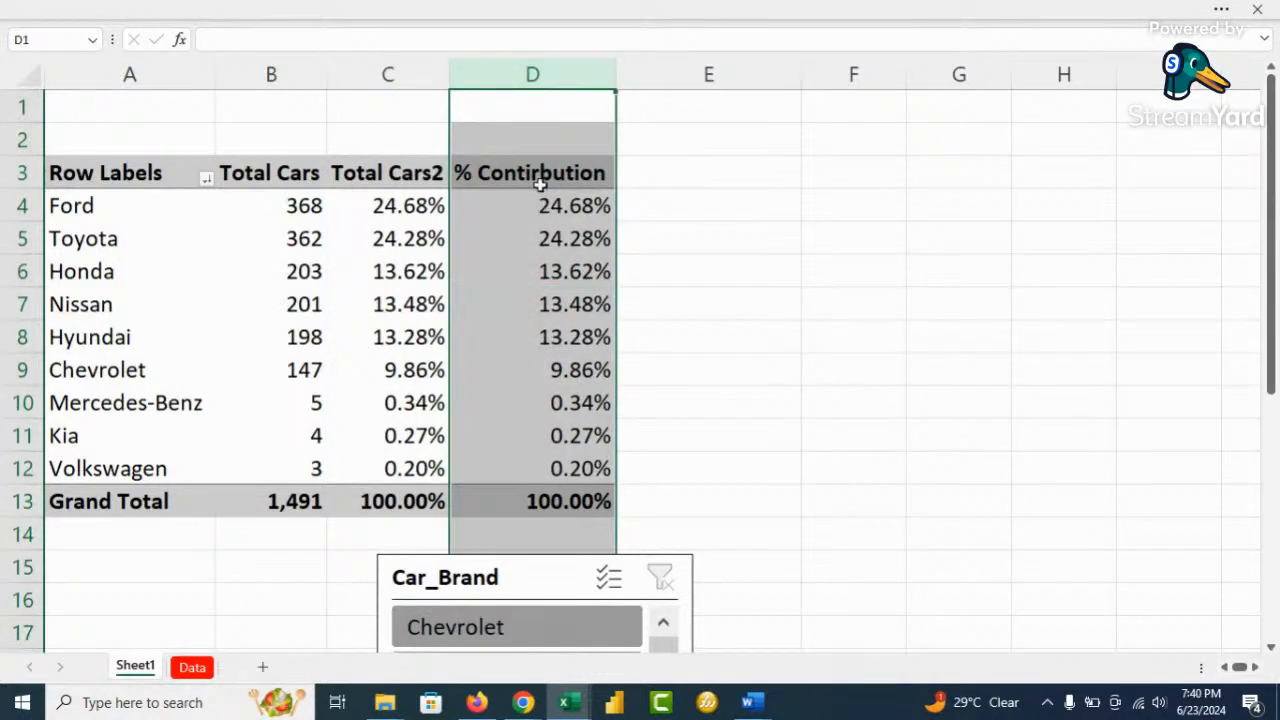
{"action": "left_click", "coordinate": [540, 178]}
Rename the measure from '% Contirbution' to '% Contribution'
{"action": "right_click", "coordinate": [1068, 345]}
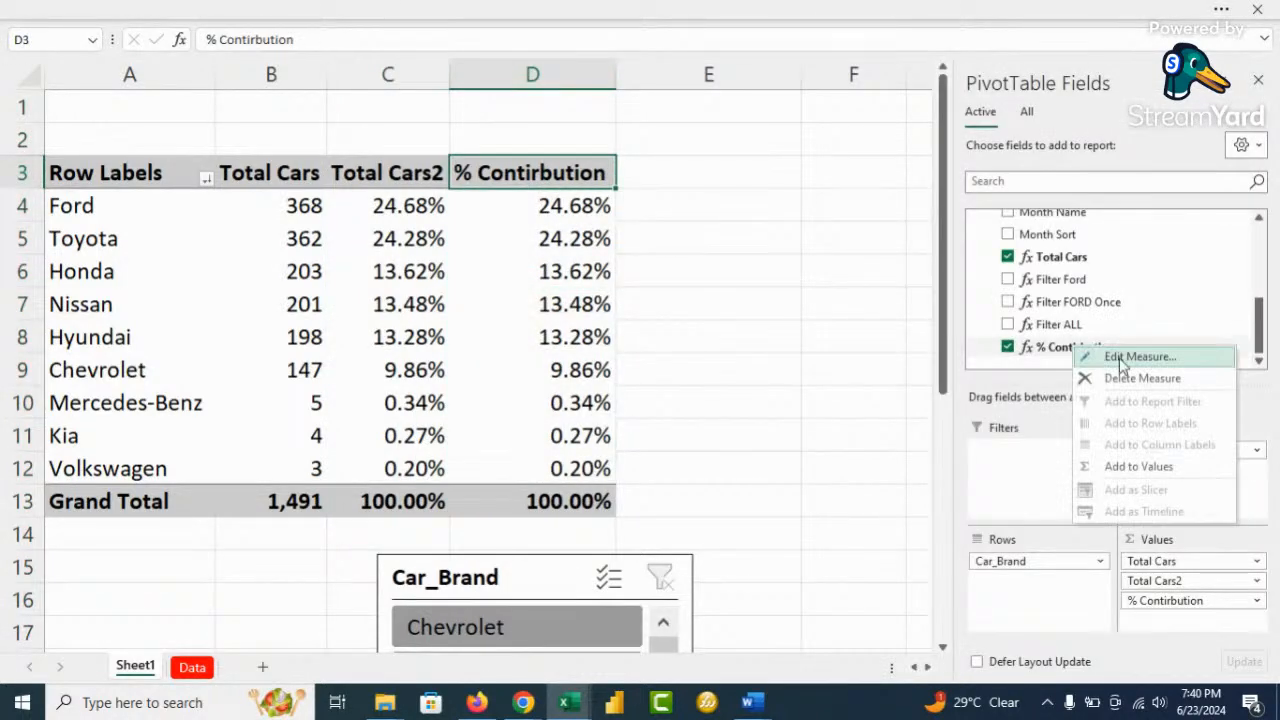
{"action": "left_click", "coordinate": [1120, 354]}
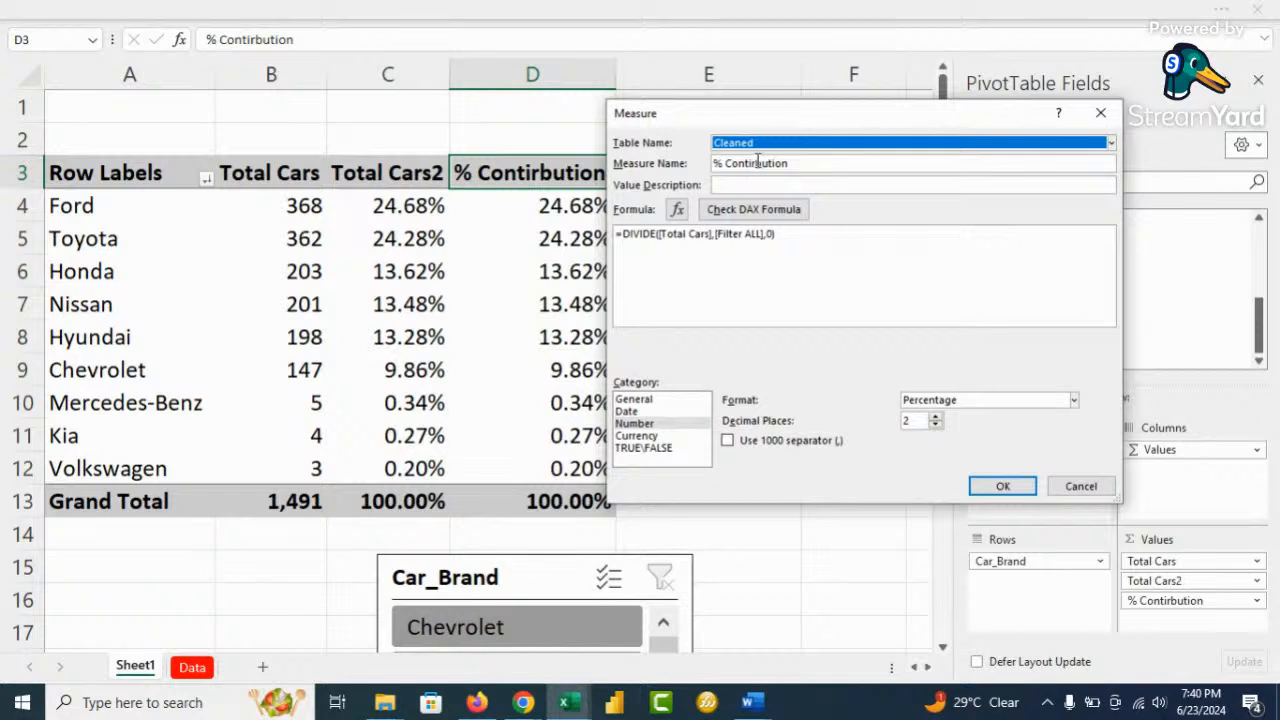
{"action": "left_click", "coordinate": [757, 162]}
{"action": "key", "text": "BackSpace"}
{"action": "key", "text": "BackSpace"}
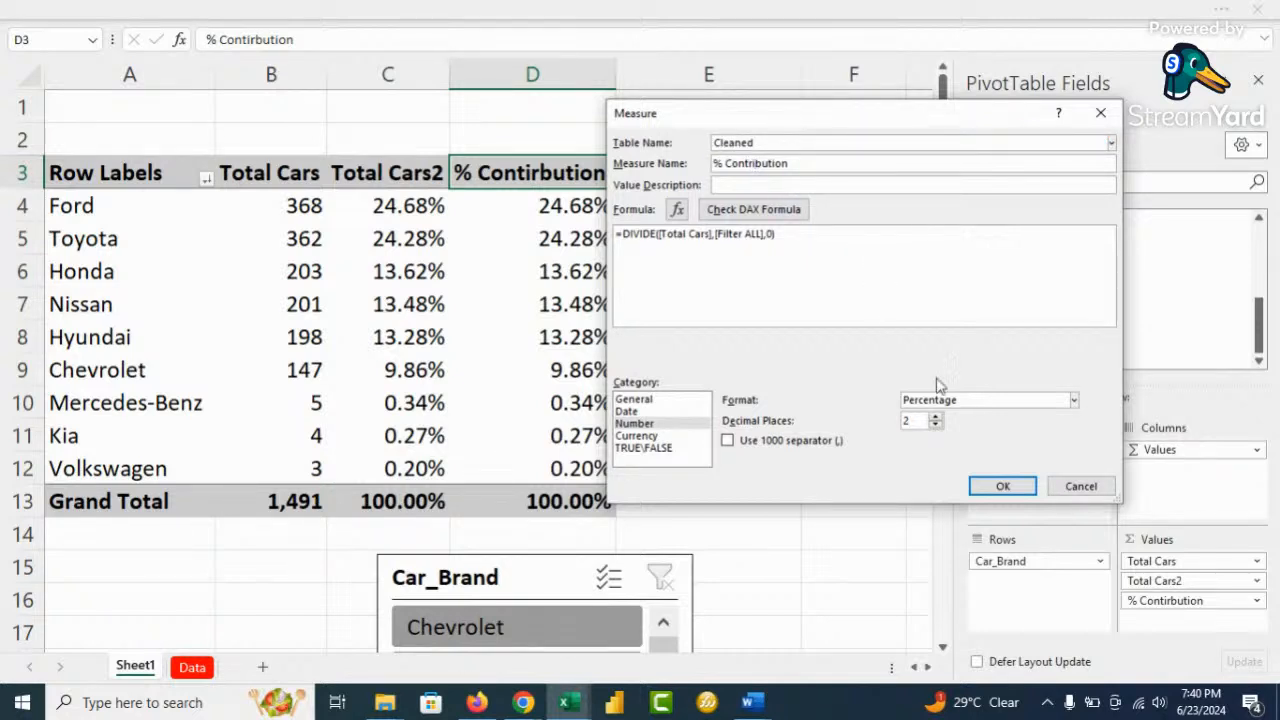
{"action": "left_click", "coordinate": [1000, 486]}
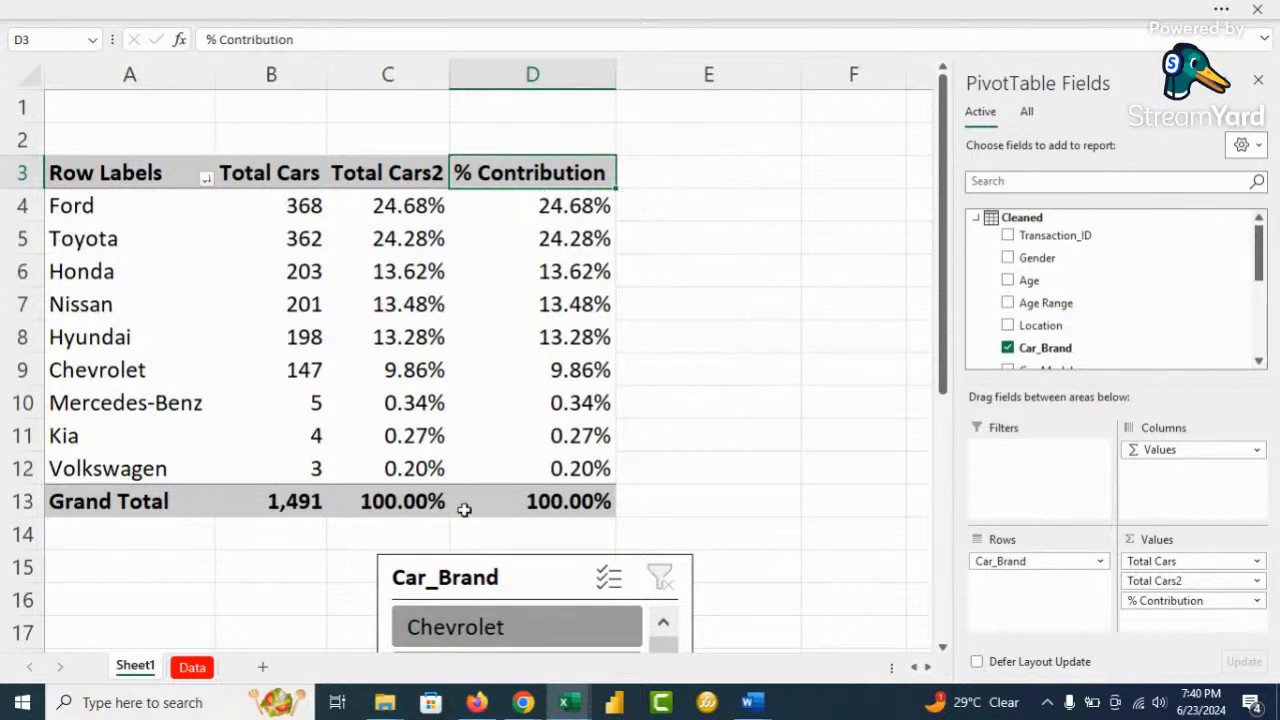
Move the Car_Brand slicer beside the pivot, filter to Ford, then clear the filter
{"action": "left_click_drag", "start_coordinate": [543, 577], "coordinate": [855, 129]}
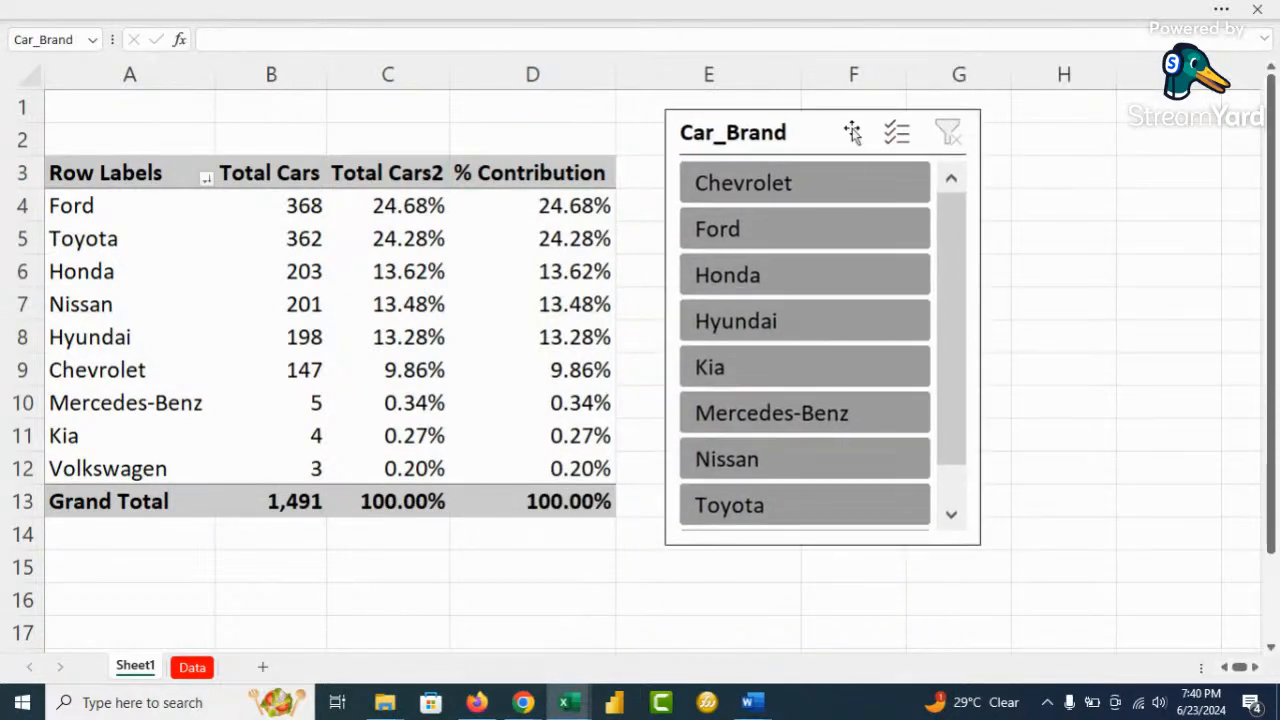
{"action": "left_click", "coordinate": [790, 230]}
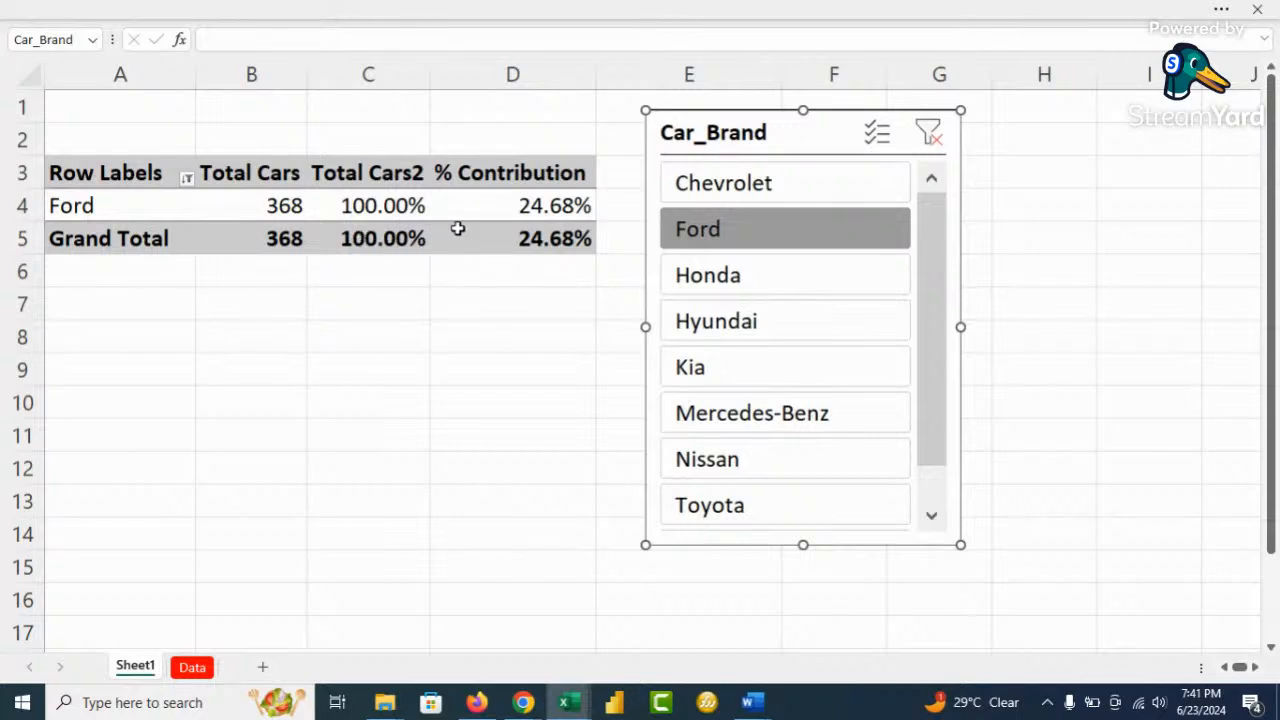
{"action": "left_click", "coordinate": [928, 133]}
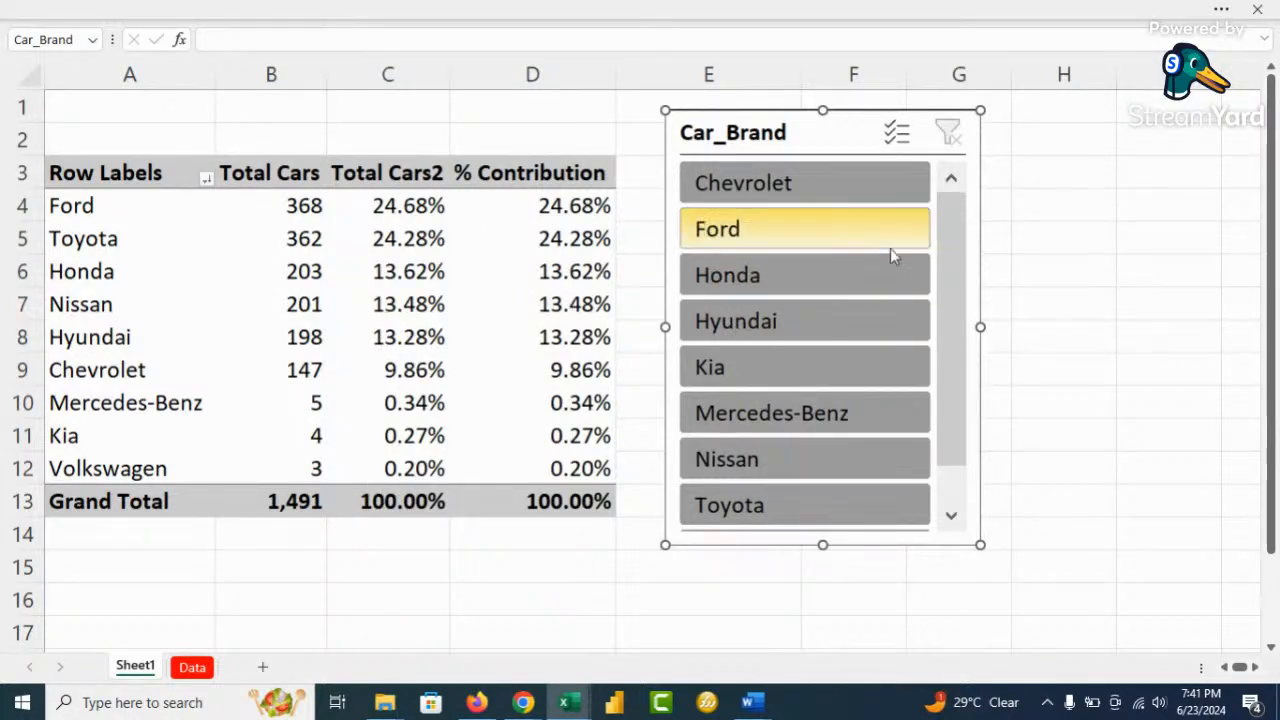
With Multi-Select on, deselect Volkswagen, Kia, Mercedes-Benz and Chevrolet from the slicer
{"action": "left_click", "coordinate": [896, 131]}
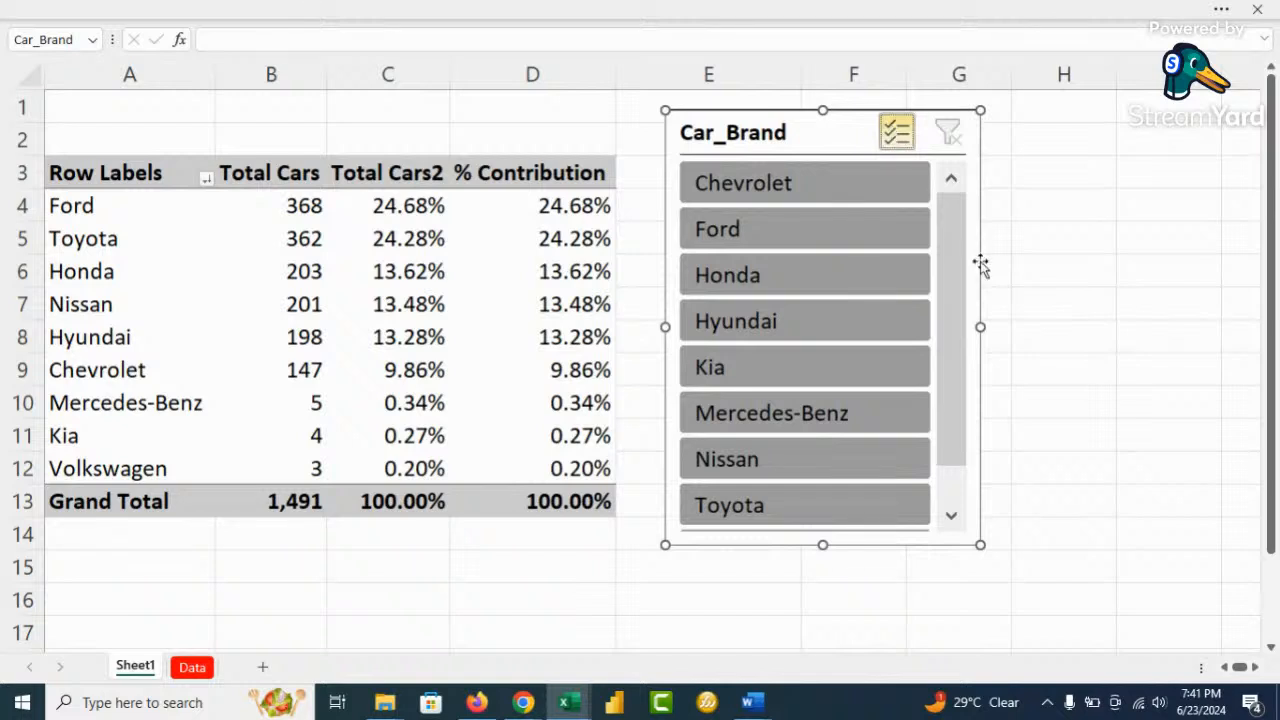
{"action": "left_click_drag", "start_coordinate": [954, 251], "coordinate": [943, 440]}
{"action": "left_click", "coordinate": [812, 511]}
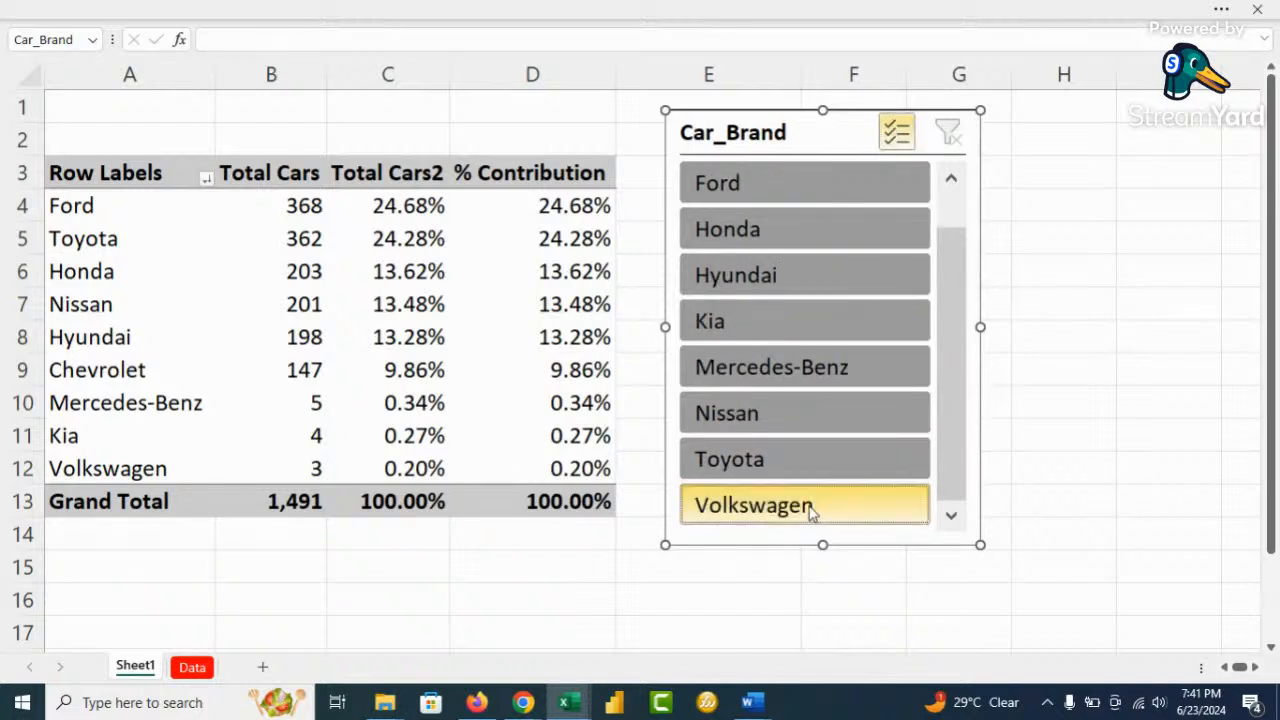
{"action": "left_click", "coordinate": [795, 321]}
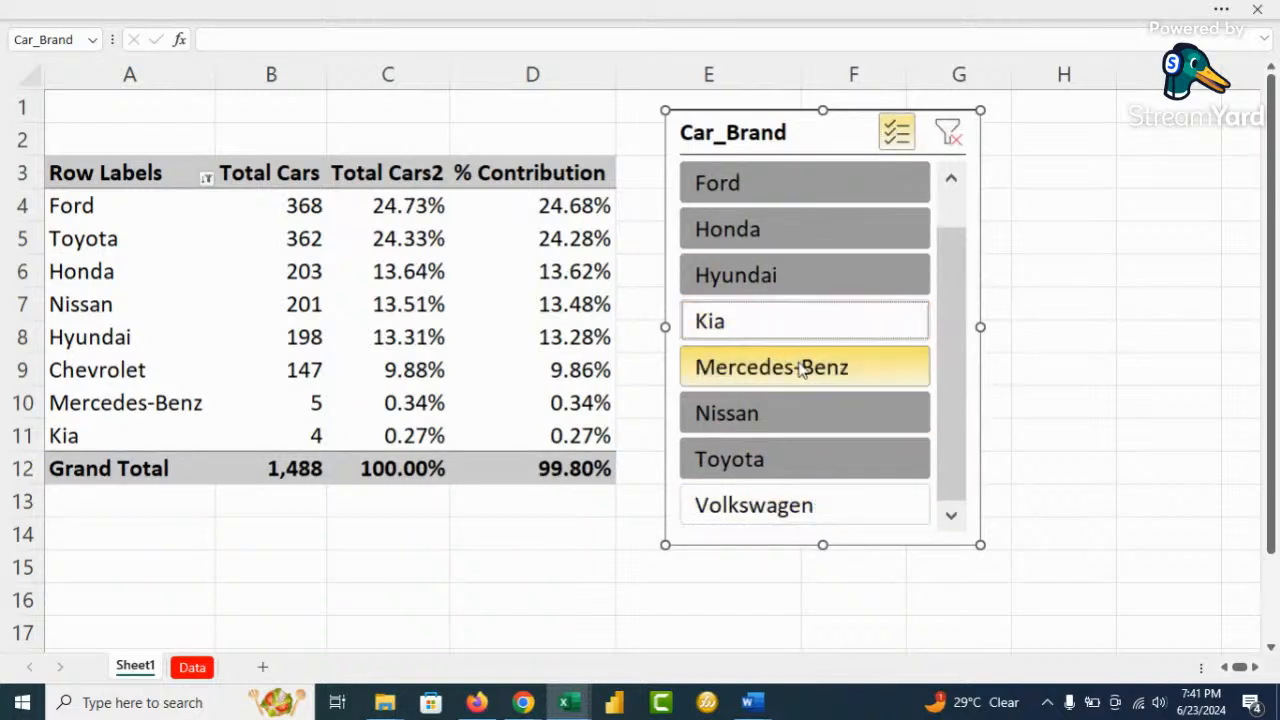
{"action": "left_click", "coordinate": [886, 372]}
{"action": "left_click_drag", "start_coordinate": [947, 311], "coordinate": [946, 222]}
{"action": "left_click", "coordinate": [826, 187]}
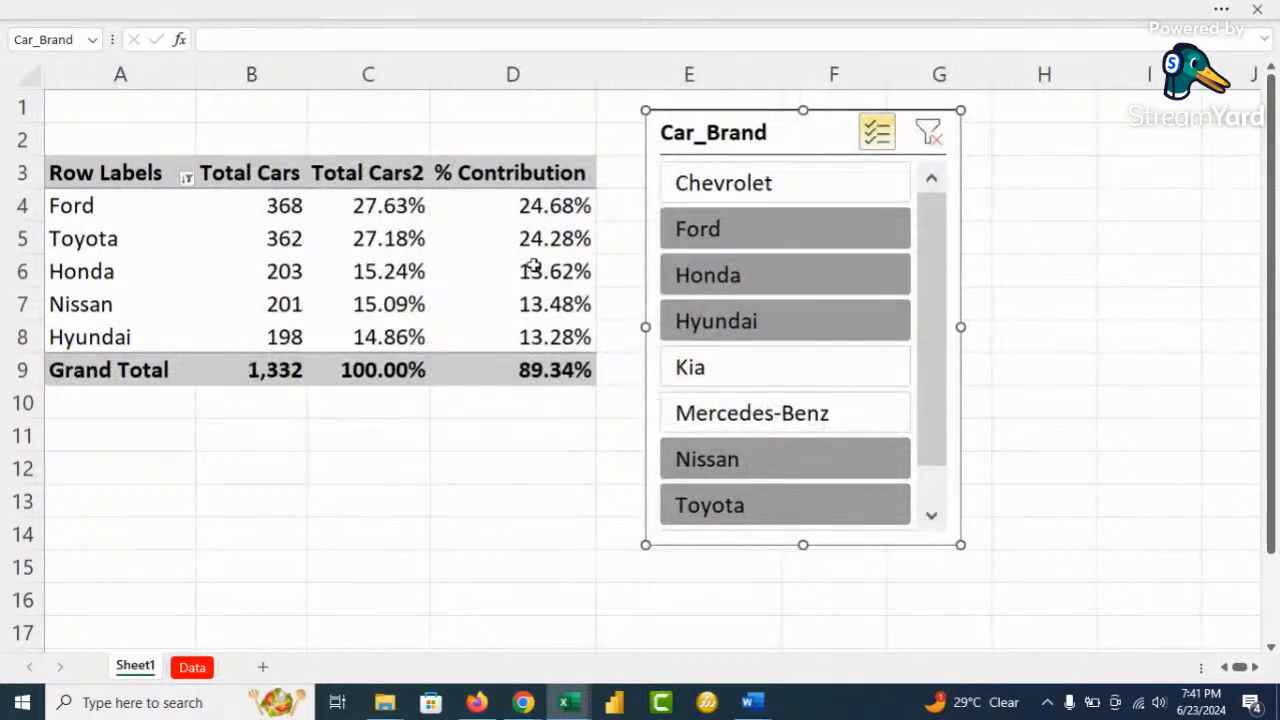
Turn Multi-Select off and clear the filter so all nine brands total 1,491
{"action": "mouse_move", "coordinate": [514, 369]}
{"action": "mouse_move", "coordinate": [548, 381]}
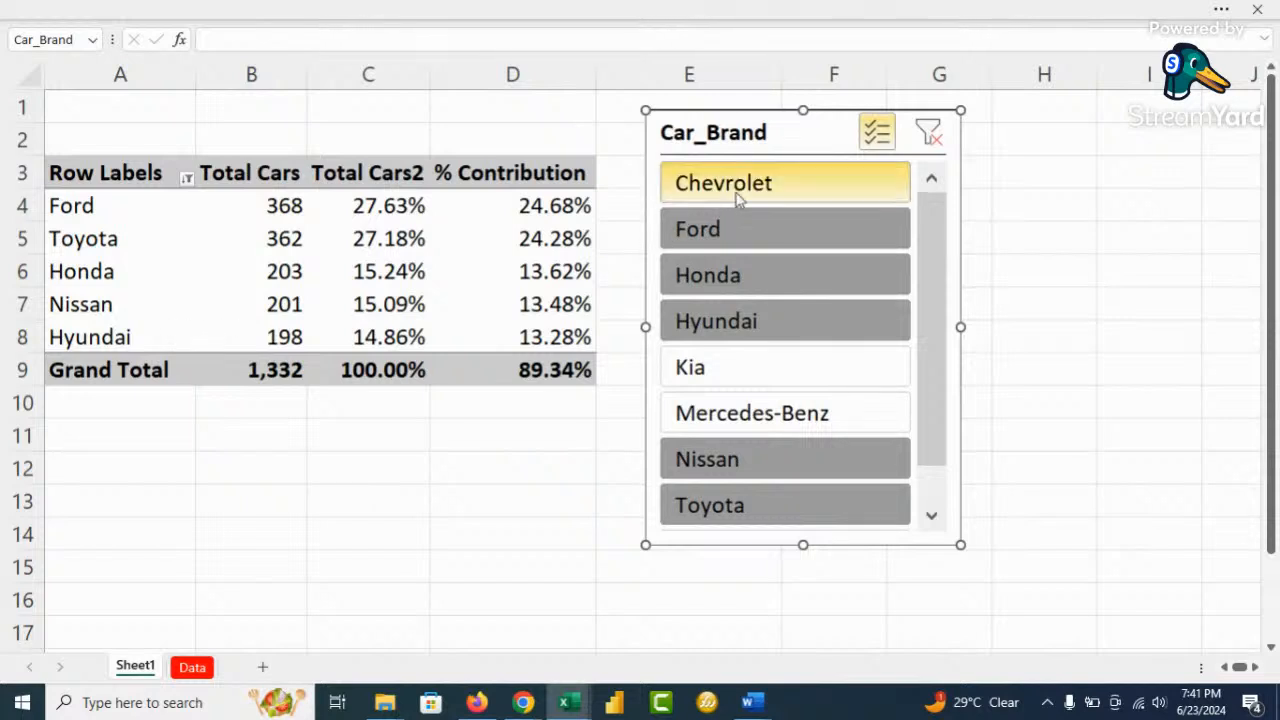
{"action": "left_click", "coordinate": [873, 135]}
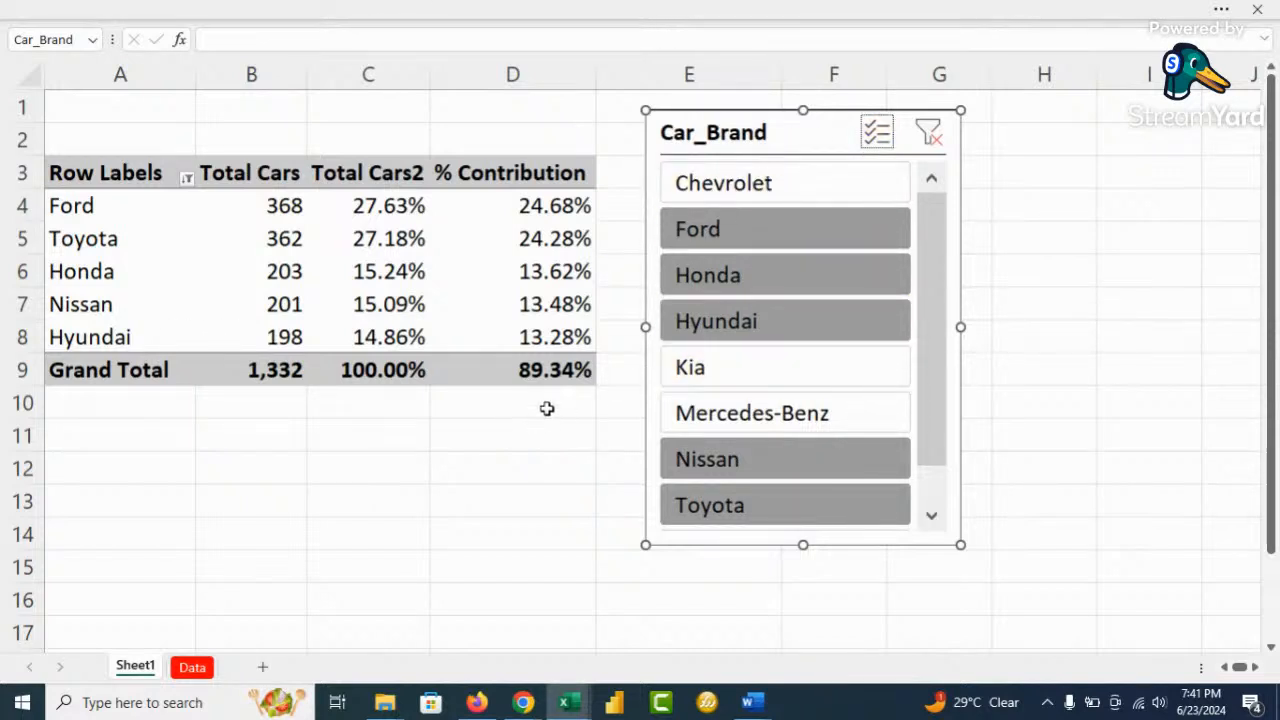
{"action": "left_click", "coordinate": [928, 133]}
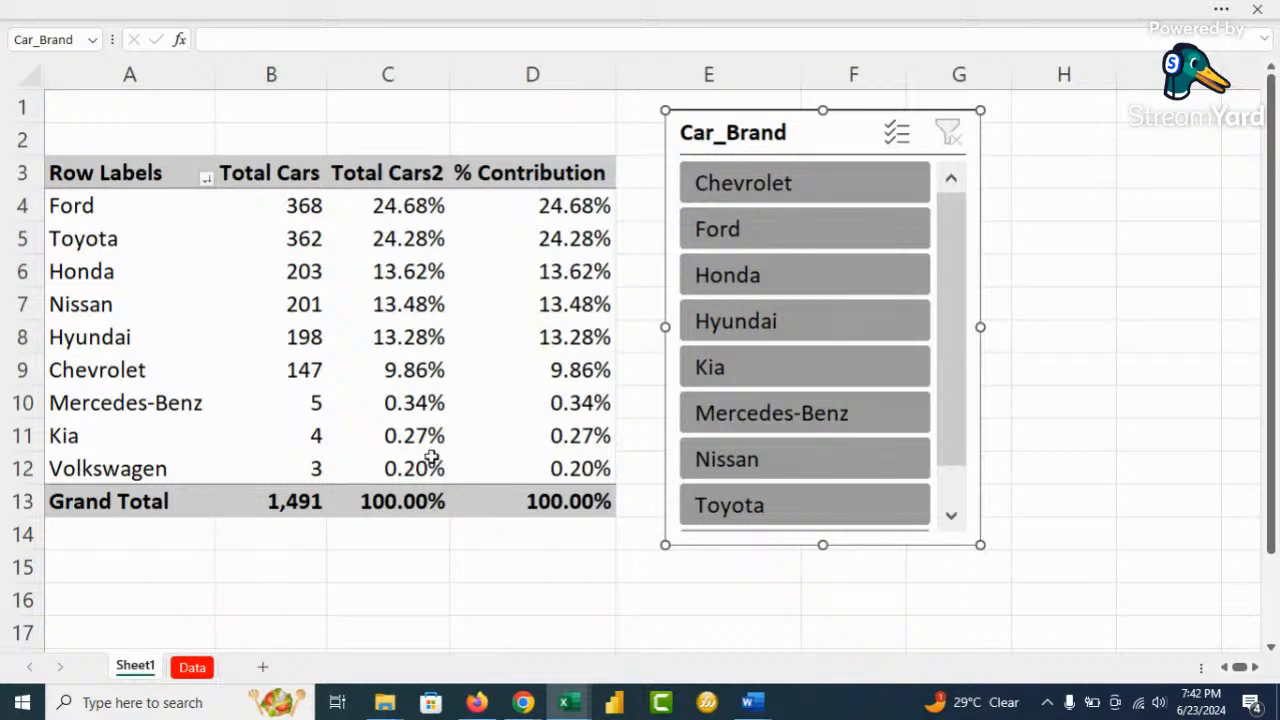
{"action": "scroll", "coordinate": [432, 452], "scroll_direction": "down", "scroll_amount": 1}
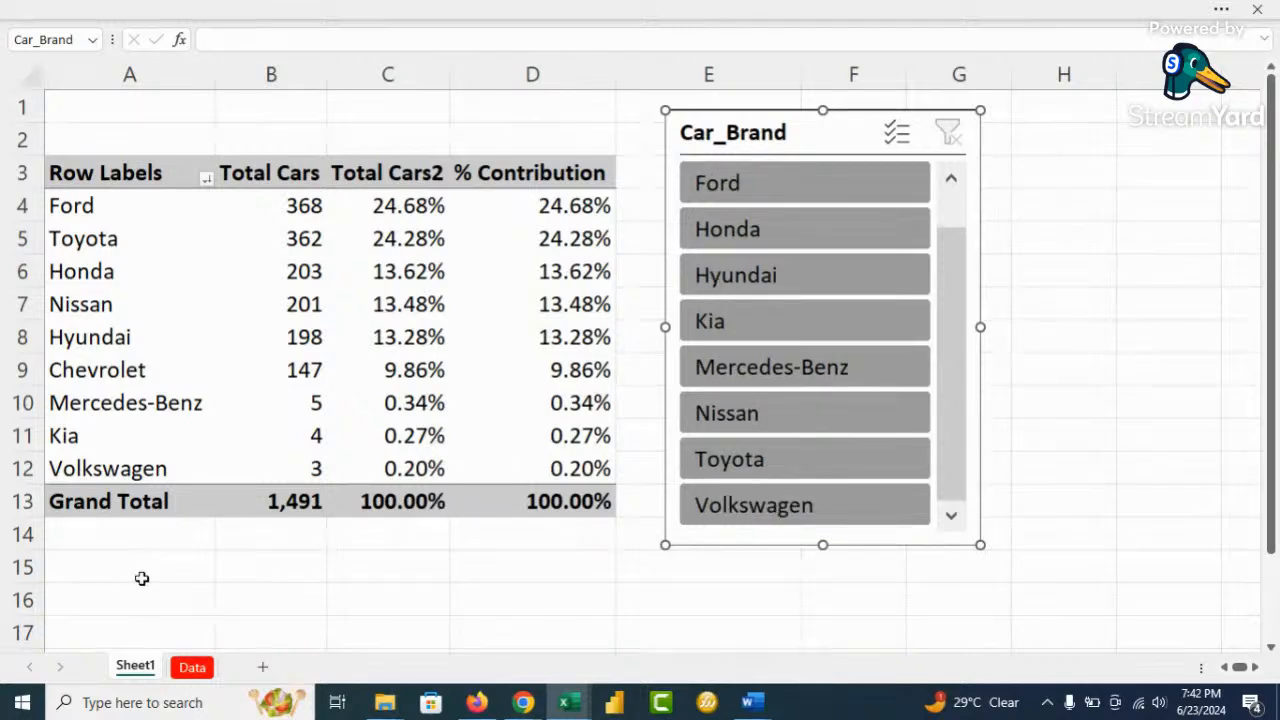
{"action": "left_click", "coordinate": [115, 606]}
{"action": "scroll", "coordinate": [154, 528], "scroll_direction": "down", "scroll_amount": 5}
Copy the whole brand pivot and paste a duplicate at cell A19
{"action": "scroll", "coordinate": [157, 460], "scroll_direction": "up", "scroll_amount": 3}
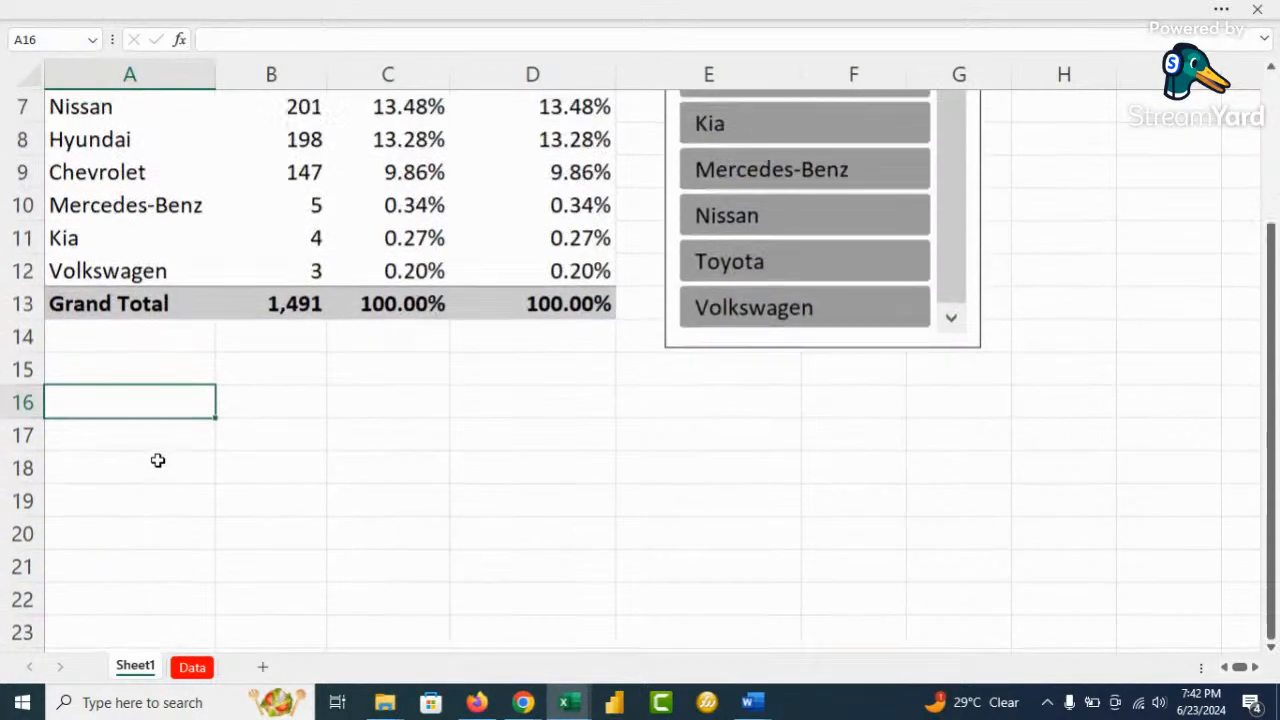
{"action": "scroll", "coordinate": [179, 442], "scroll_direction": "down", "scroll_amount": 1, "text": "ctrl"}
{"action": "scroll", "coordinate": [179, 442], "scroll_direction": "up", "scroll_amount": 2}
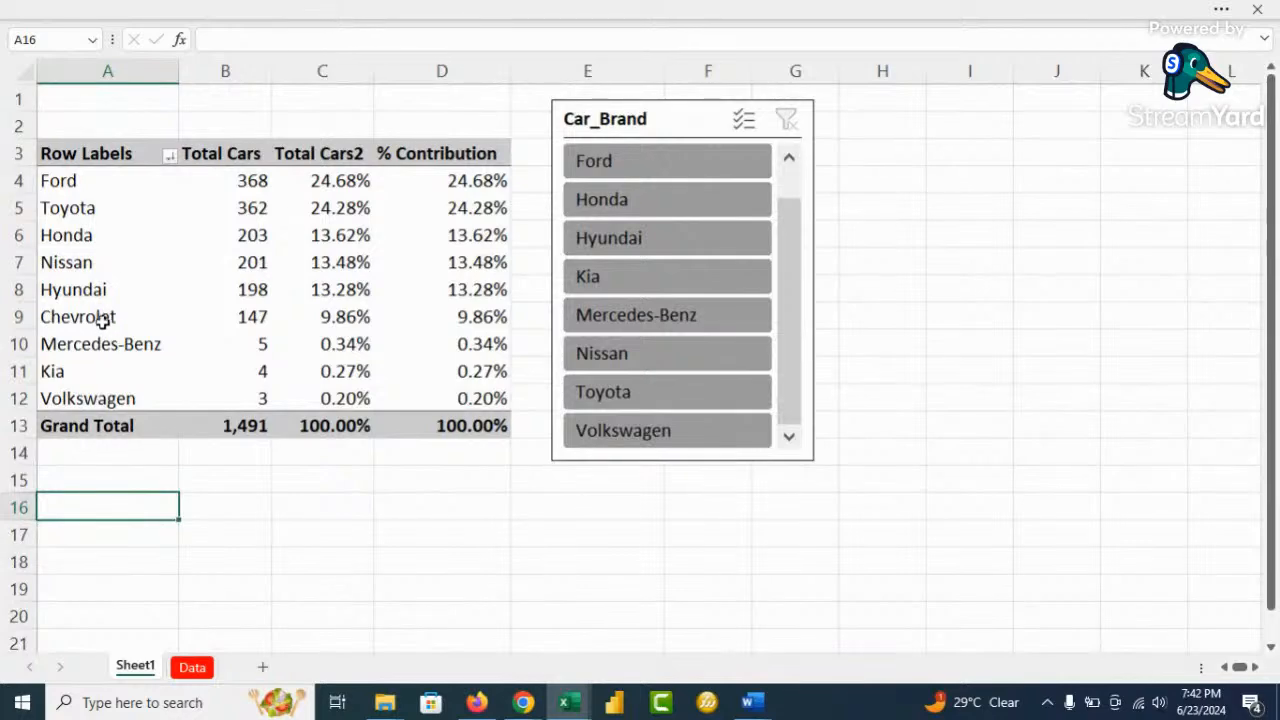
{"action": "left_click", "coordinate": [89, 291]}
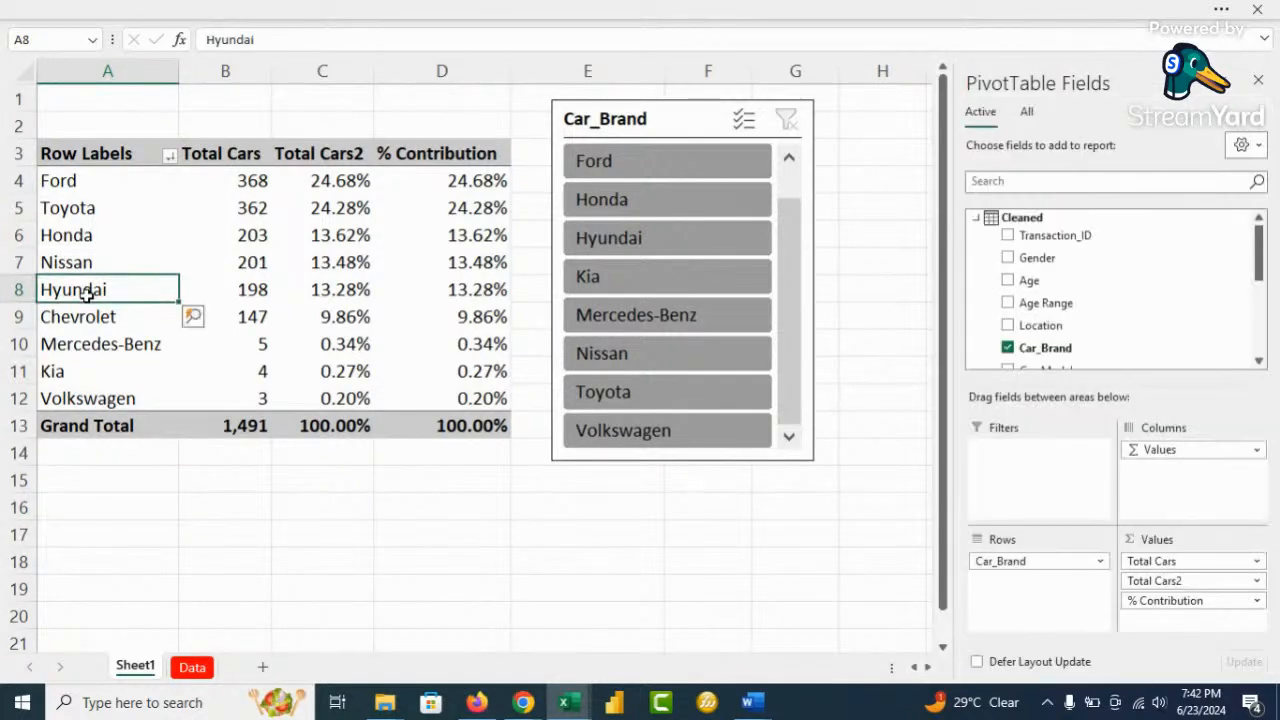
{"action": "key", "text": "ctrl+a"}
{"action": "key", "text": "ctrl+c"}
{"action": "scroll", "coordinate": [90, 320], "scroll_direction": "down", "scroll_amount": 4}
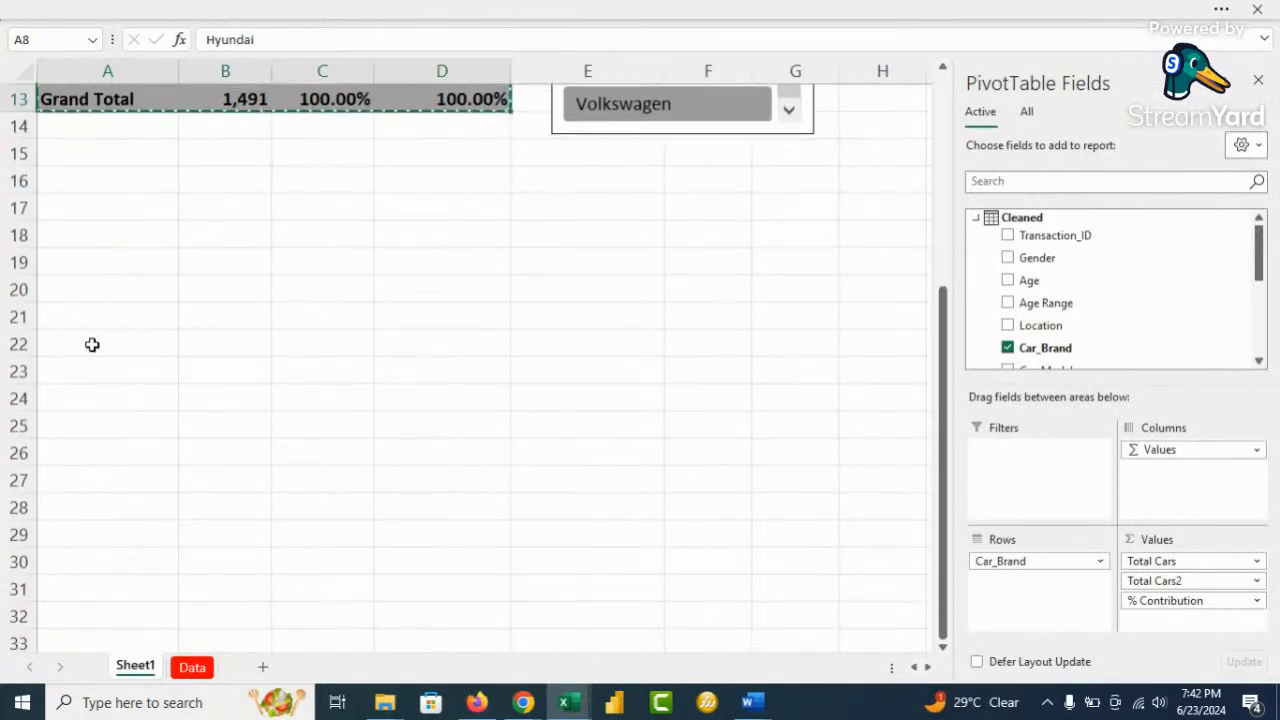
{"action": "left_click", "coordinate": [98, 265]}
{"action": "key", "text": "ctrl+v"}
In the copy, drop Total Cars2, % Contribution and Car_Brand, and put Sale_Date months in Rows
{"action": "left_click", "coordinate": [225, 371]}
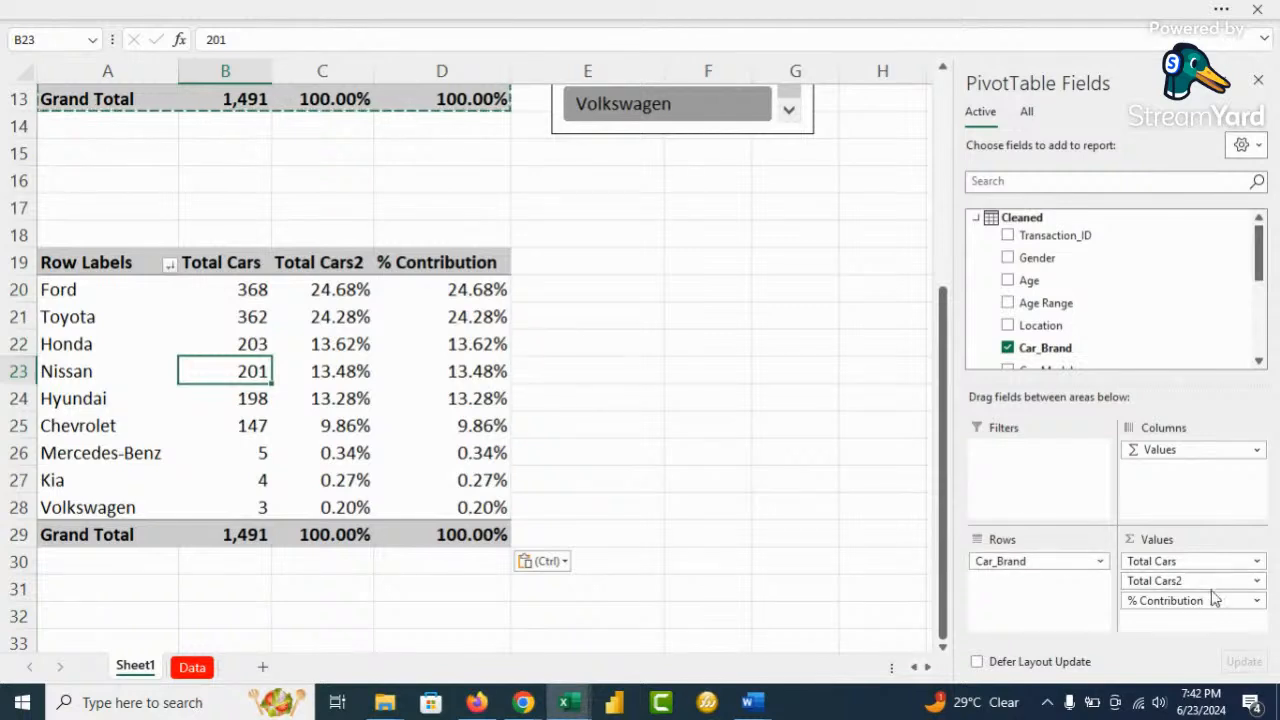
{"action": "left_click_drag", "start_coordinate": [1207, 583], "coordinate": [680, 596]}
{"action": "left_click_drag", "start_coordinate": [1165, 581], "coordinate": [800, 622]}
{"action": "left_click_drag", "start_coordinate": [1014, 560], "coordinate": [735, 570]}
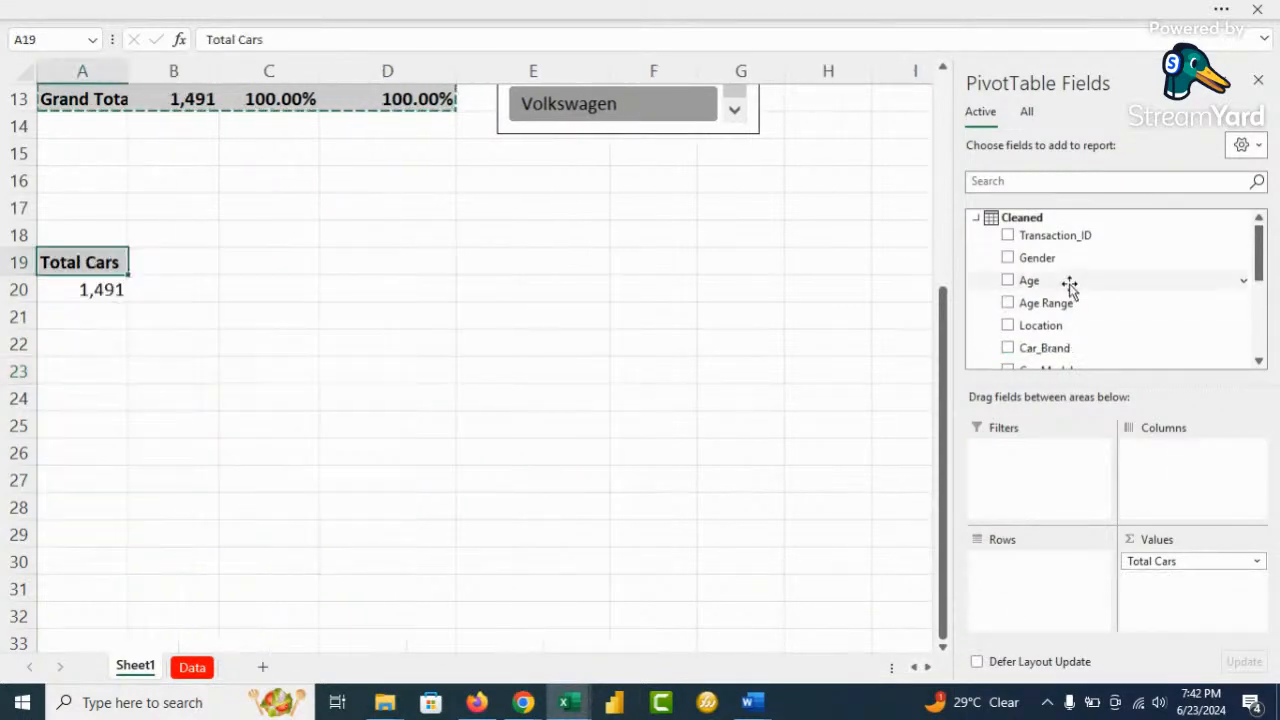
{"action": "scroll", "coordinate": [1080, 283], "scroll_direction": "down", "scroll_amount": 2}
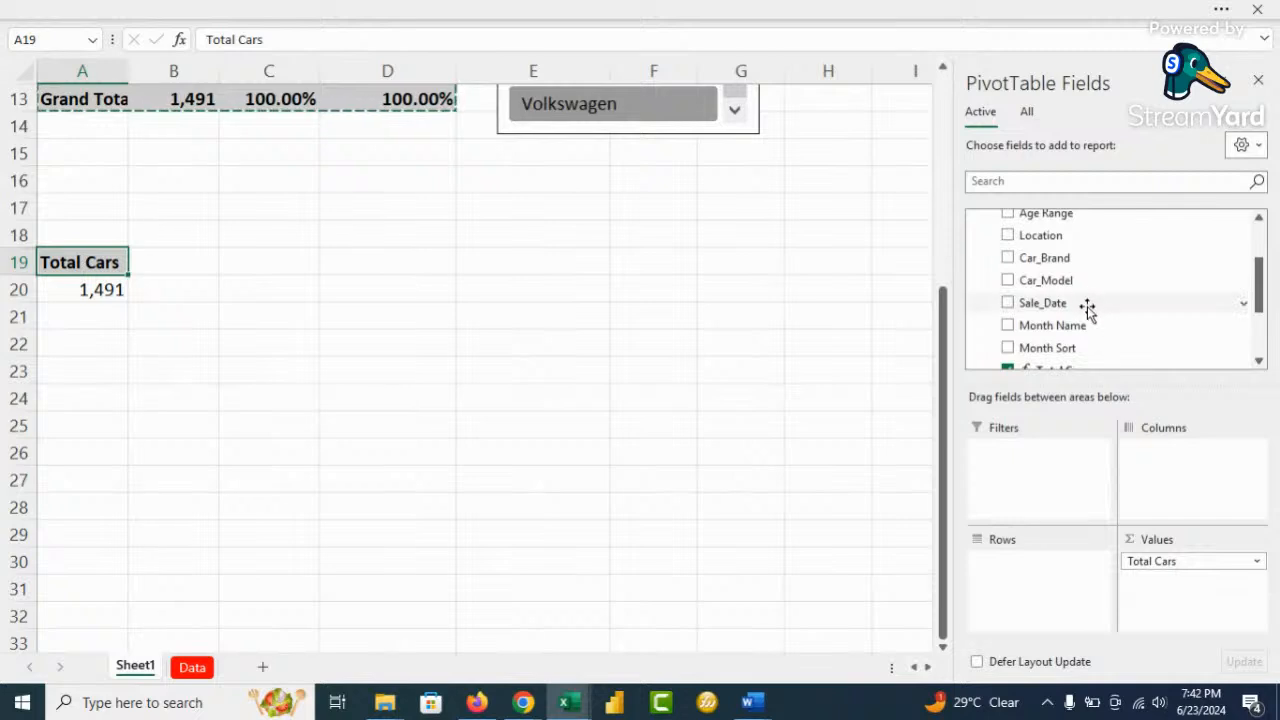
{"action": "scroll", "coordinate": [1086, 302], "scroll_direction": "down", "scroll_amount": 1}
{"action": "left_click_drag", "start_coordinate": [1071, 283], "coordinate": [1045, 598]}
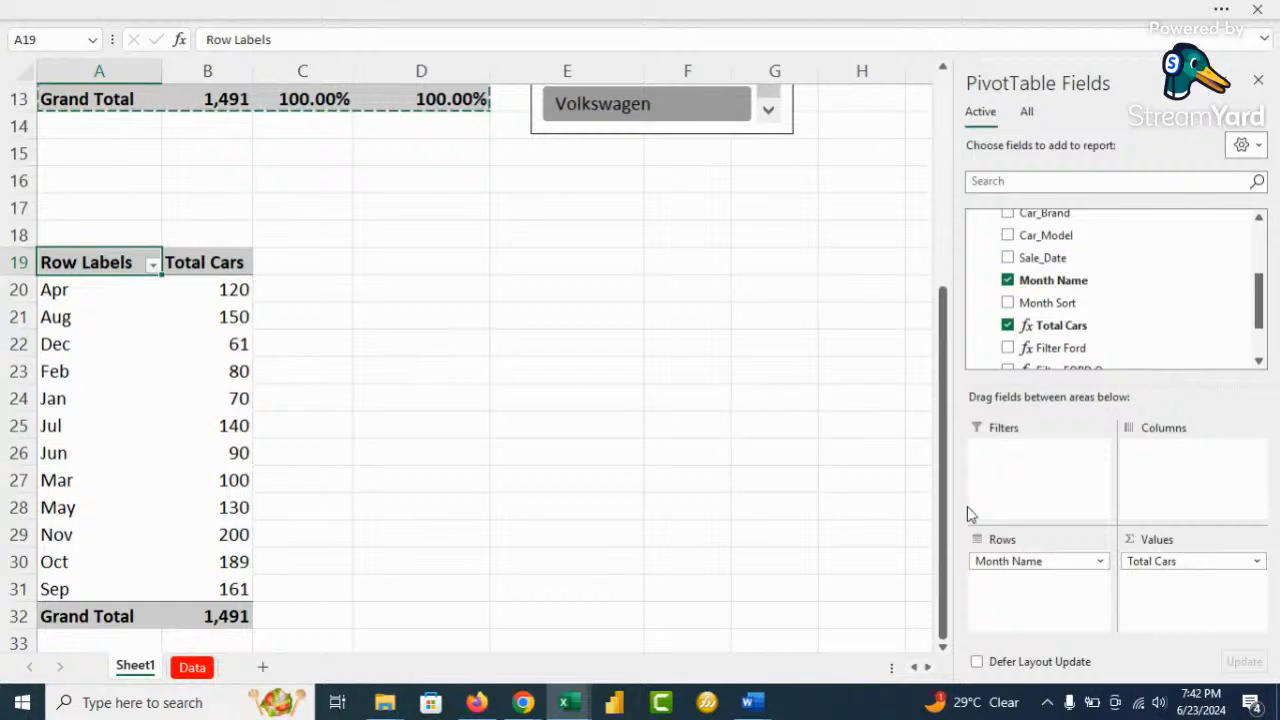
{"action": "left_click_drag", "start_coordinate": [1020, 562], "coordinate": [745, 493]}
{"action": "scroll", "coordinate": [1131, 346], "scroll_direction": "up", "scroll_amount": 3}
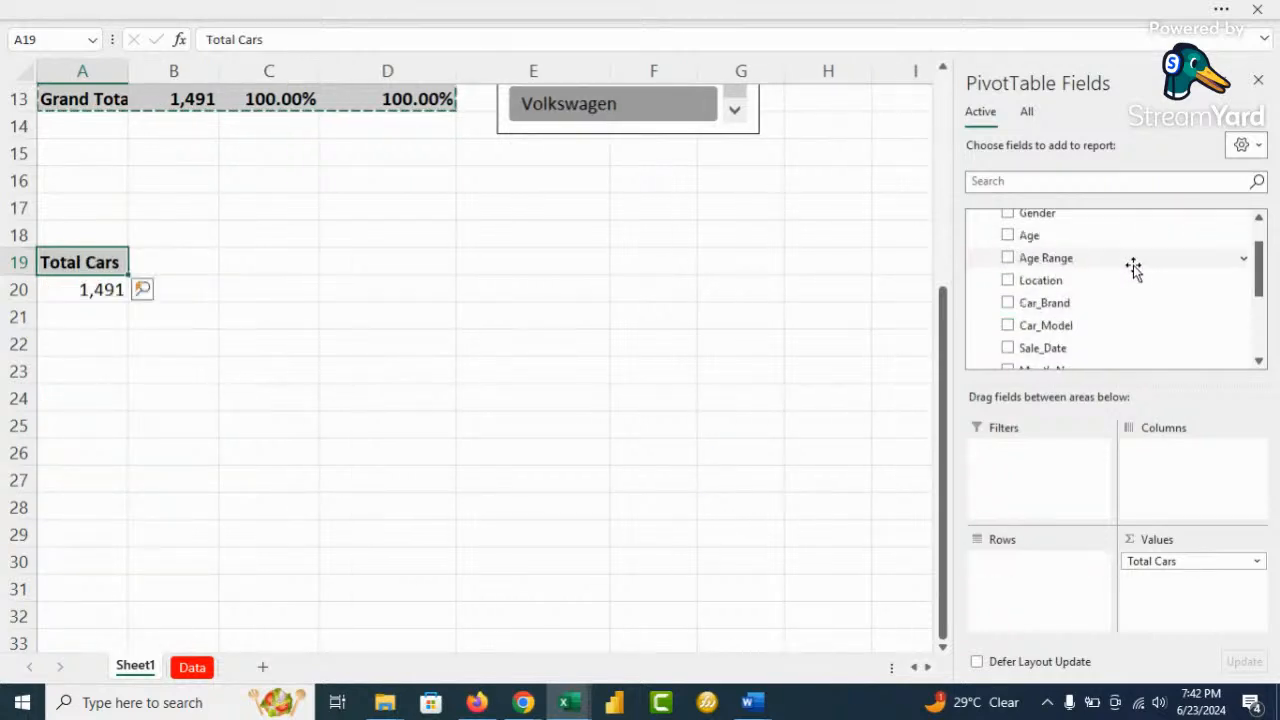
{"action": "left_click_drag", "start_coordinate": [1047, 528], "coordinate": [1040, 580]}
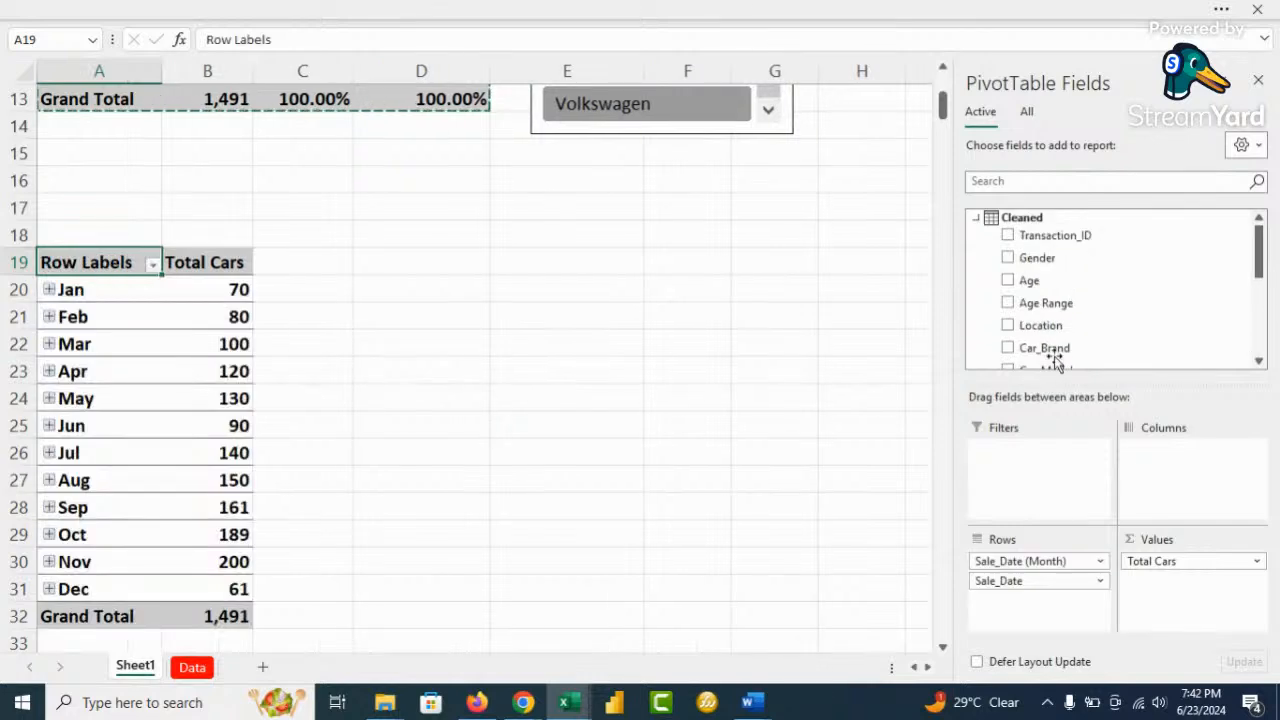
{"action": "scroll", "coordinate": [139, 380], "scroll_direction": "down", "scroll_amount": 1}
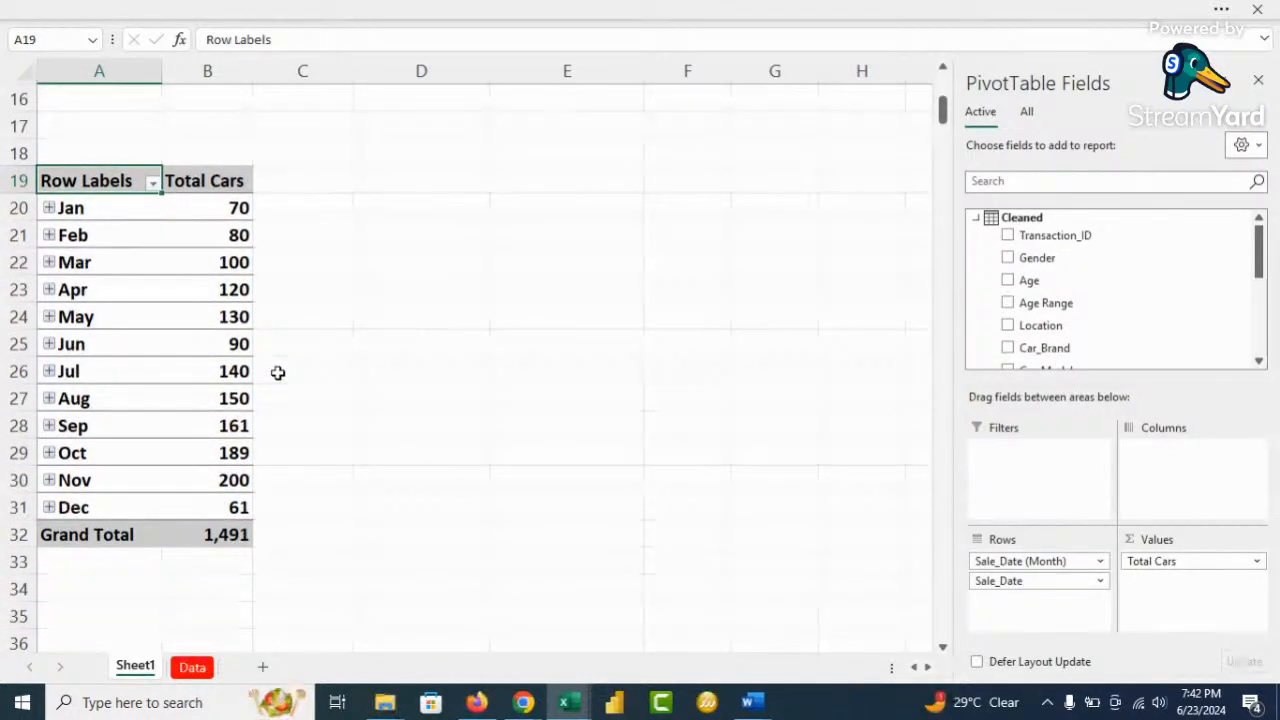
In a new browser tab, search Google for 'sales growth rate formula', refining from 'growth rate'
{"action": "left_click", "coordinate": [522, 703]}
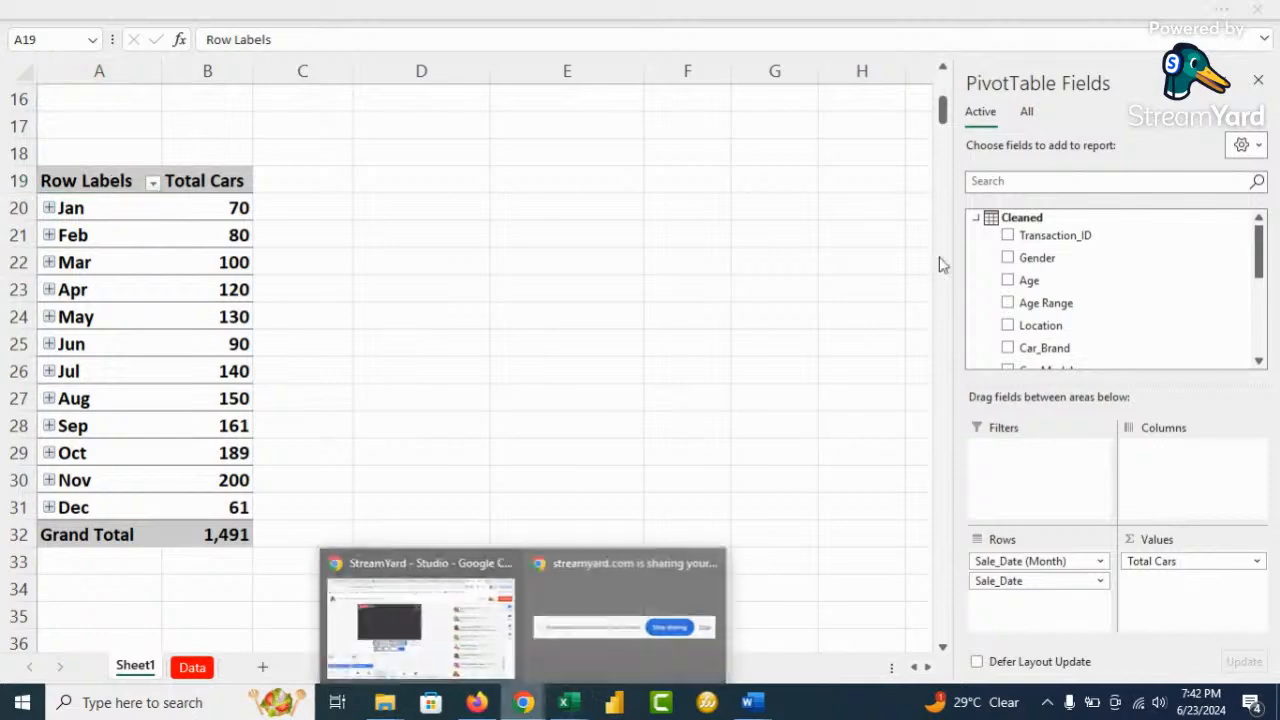
{"action": "left_click", "coordinate": [420, 615]}
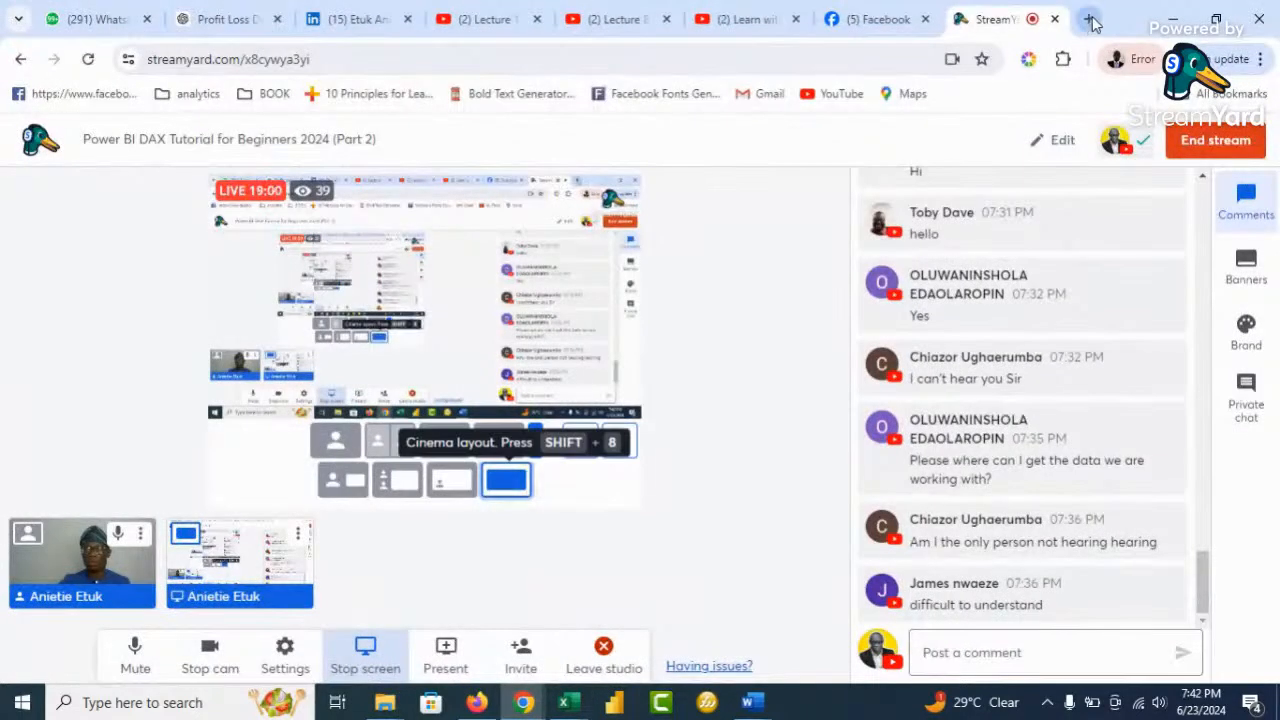
{"action": "left_click", "coordinate": [1089, 19]}
{"action": "type", "text": "growth"}
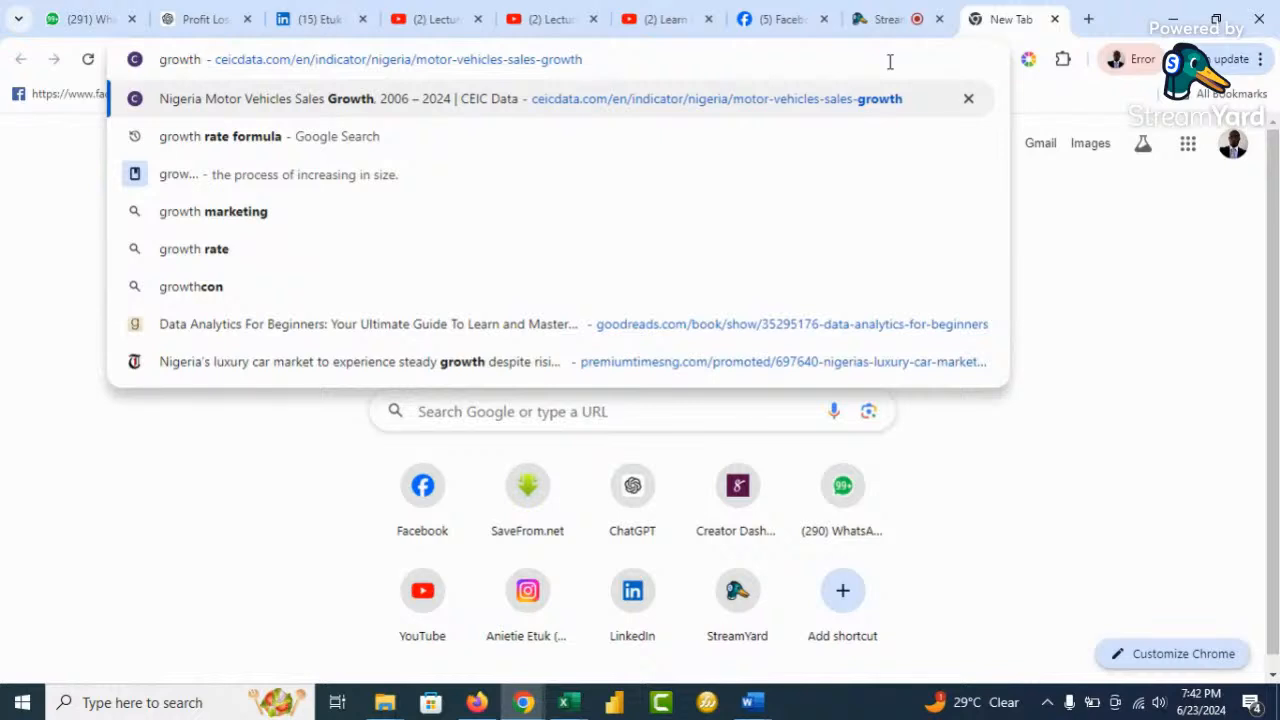
{"action": "type", "text": " rate"}
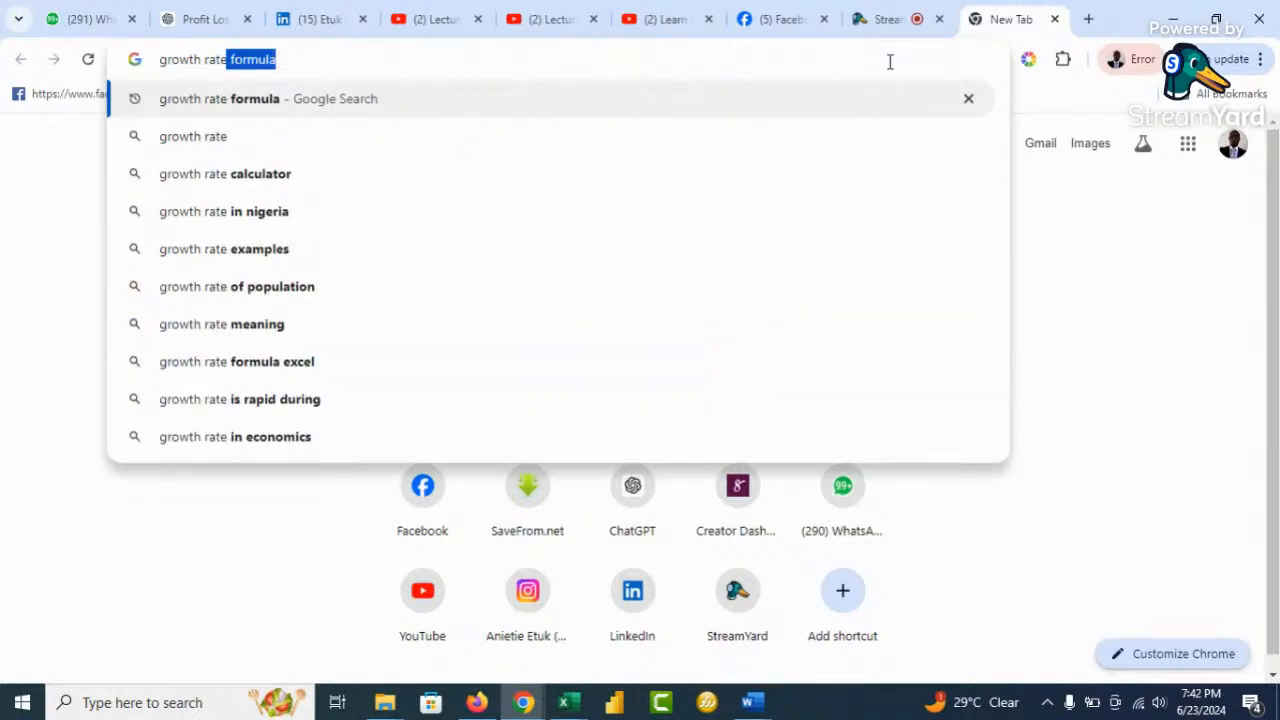
{"action": "key", "text": "Return"}
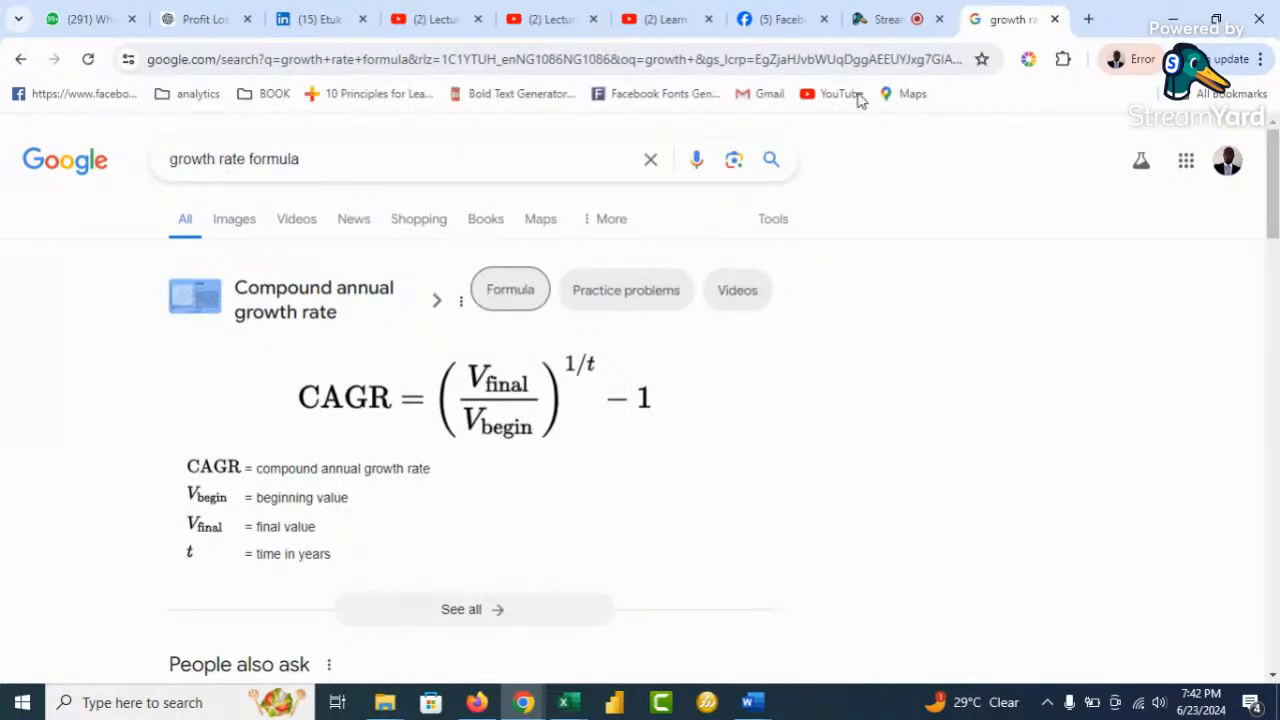
{"action": "left_click", "coordinate": [171, 160]}
{"action": "type", "text": "sales"}
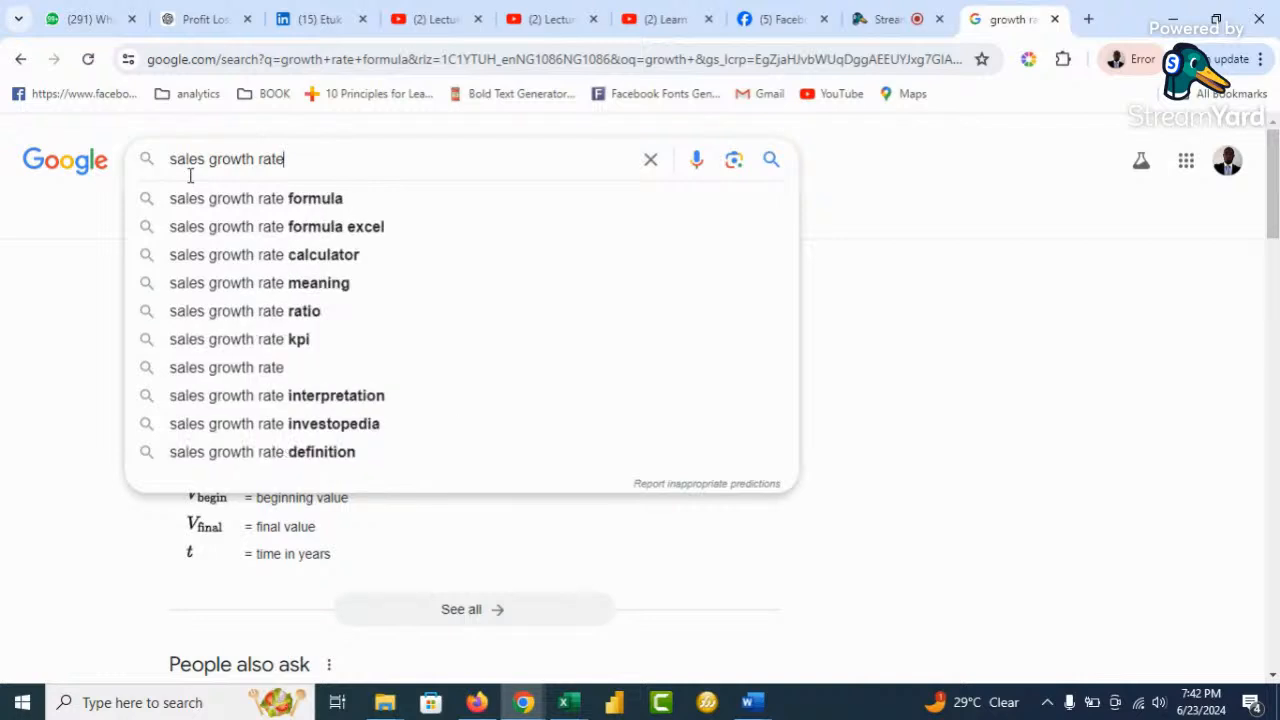
{"action": "key", "text": "Return"}
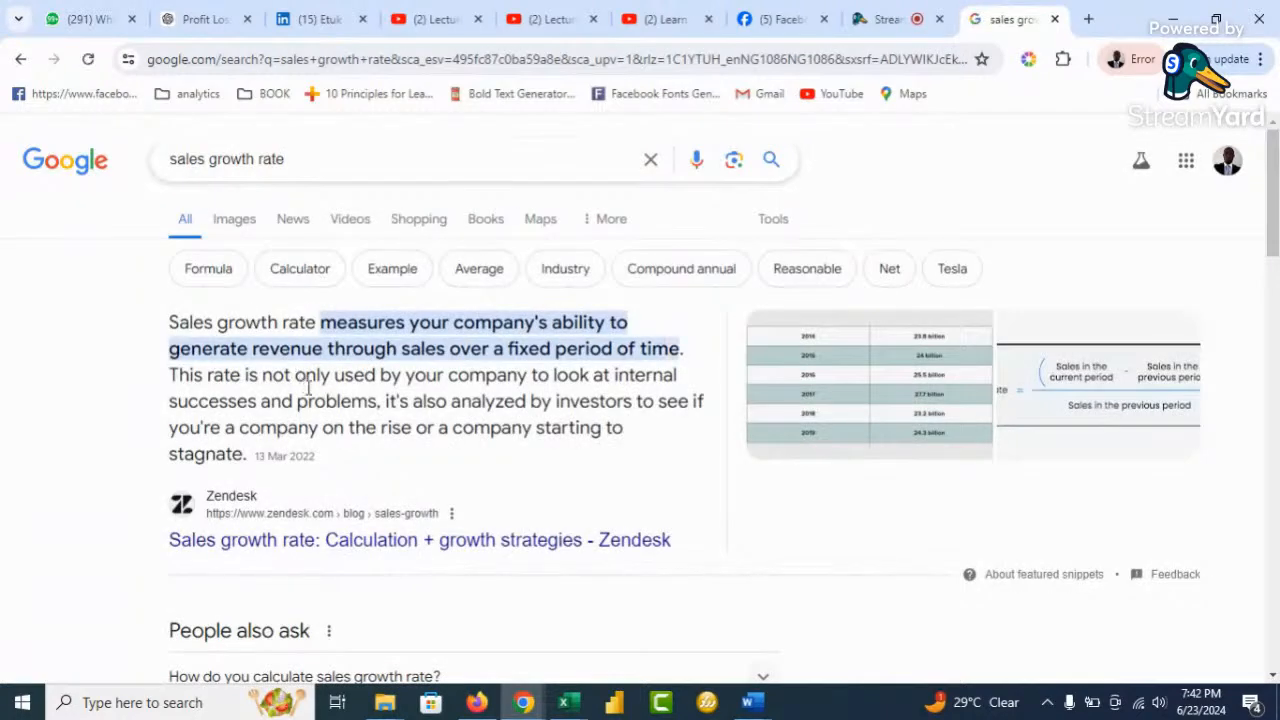
{"action": "left_click", "coordinate": [334, 163]}
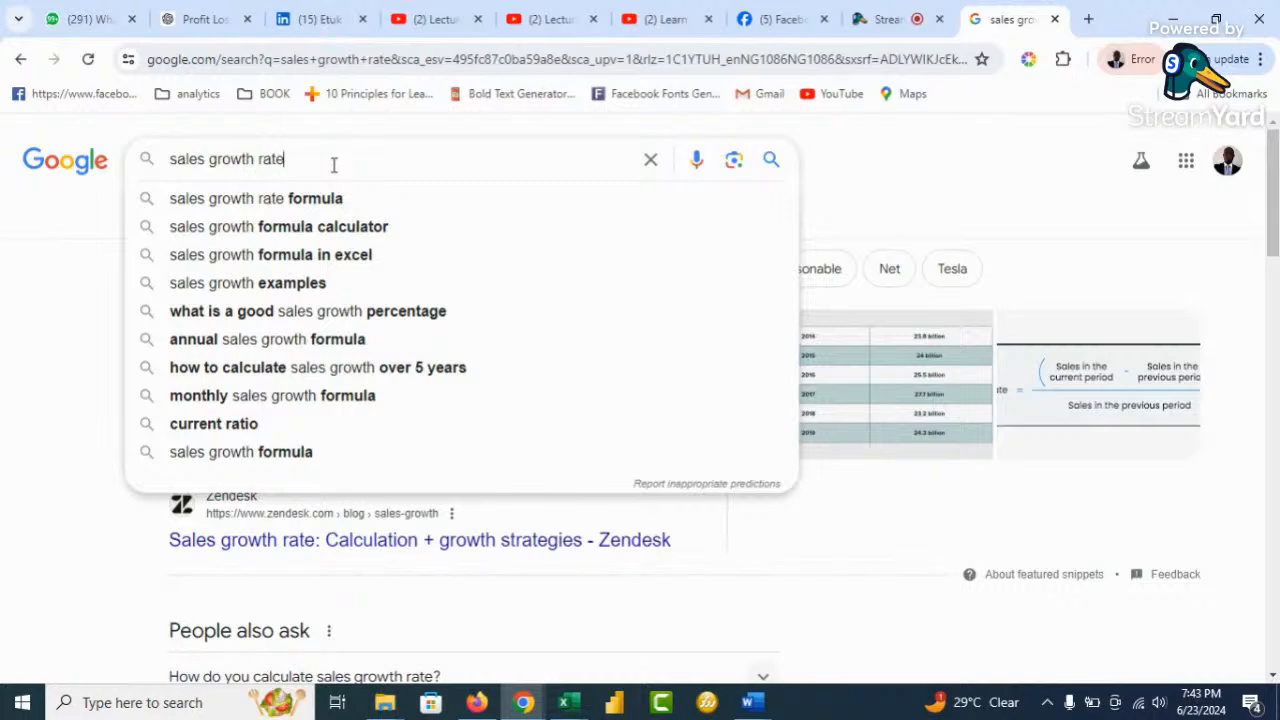
{"action": "left_click", "coordinate": [343, 199]}
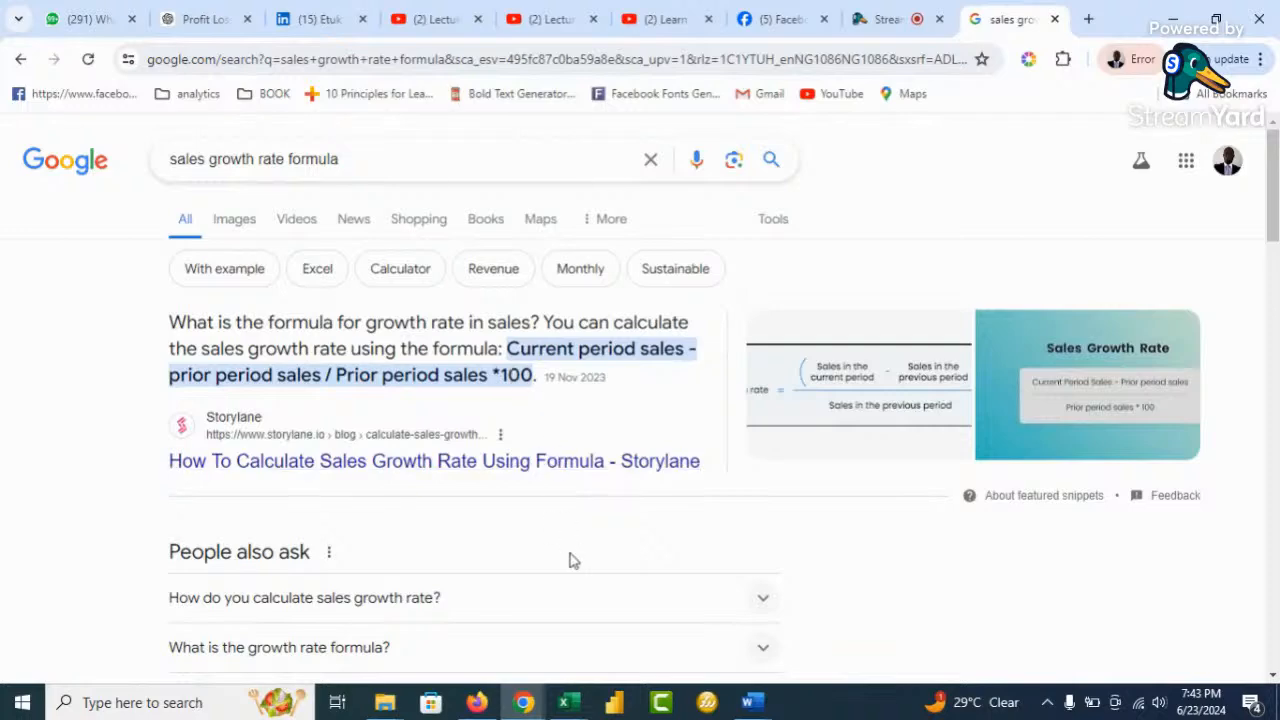
Bring up the Calculate Growth Rate workbook, then switch back to Project 1 Car Sales
{"action": "mouse_move", "coordinate": [565, 702]}
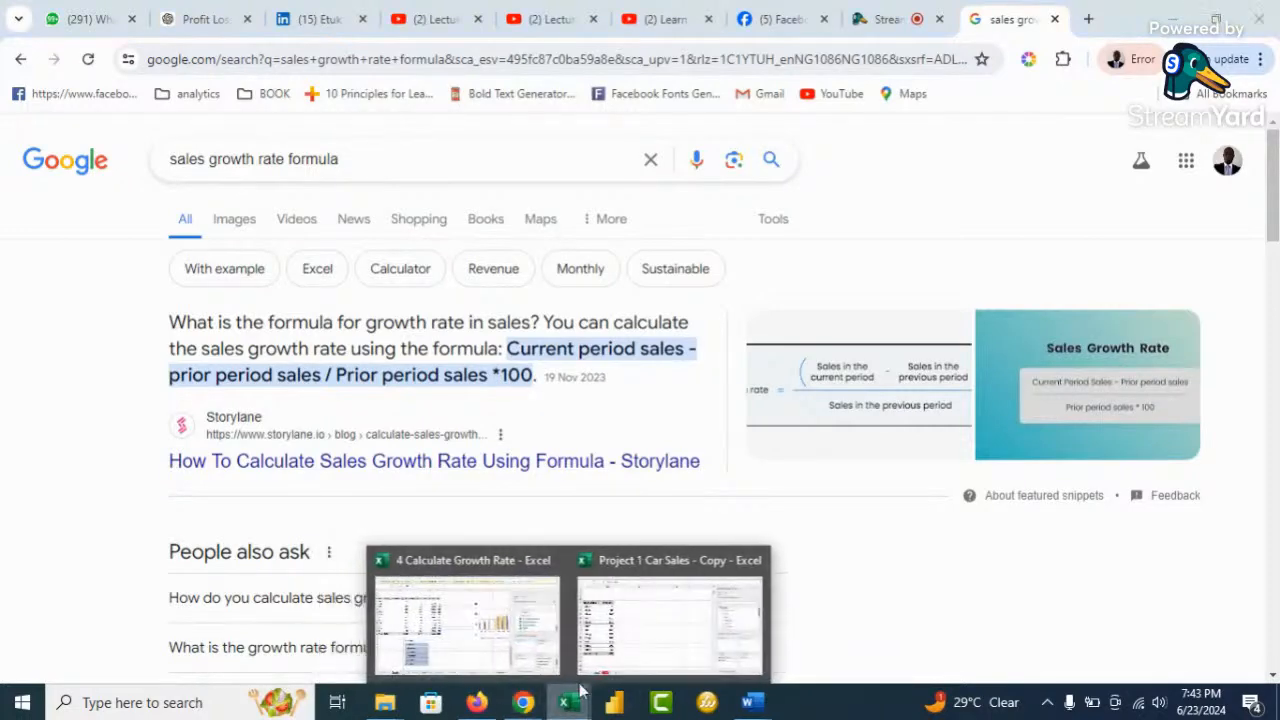
{"action": "left_click", "coordinate": [487, 652]}
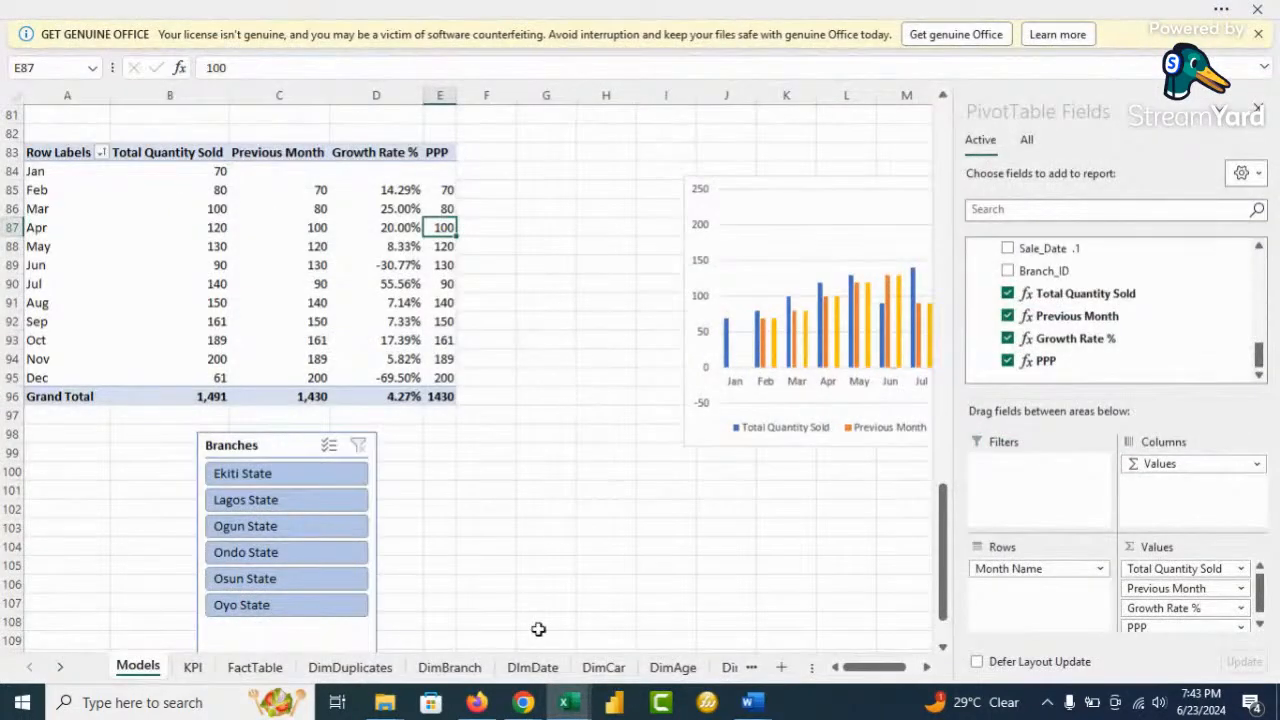
{"action": "mouse_move", "coordinate": [565, 702]}
{"action": "left_click", "coordinate": [631, 631]}
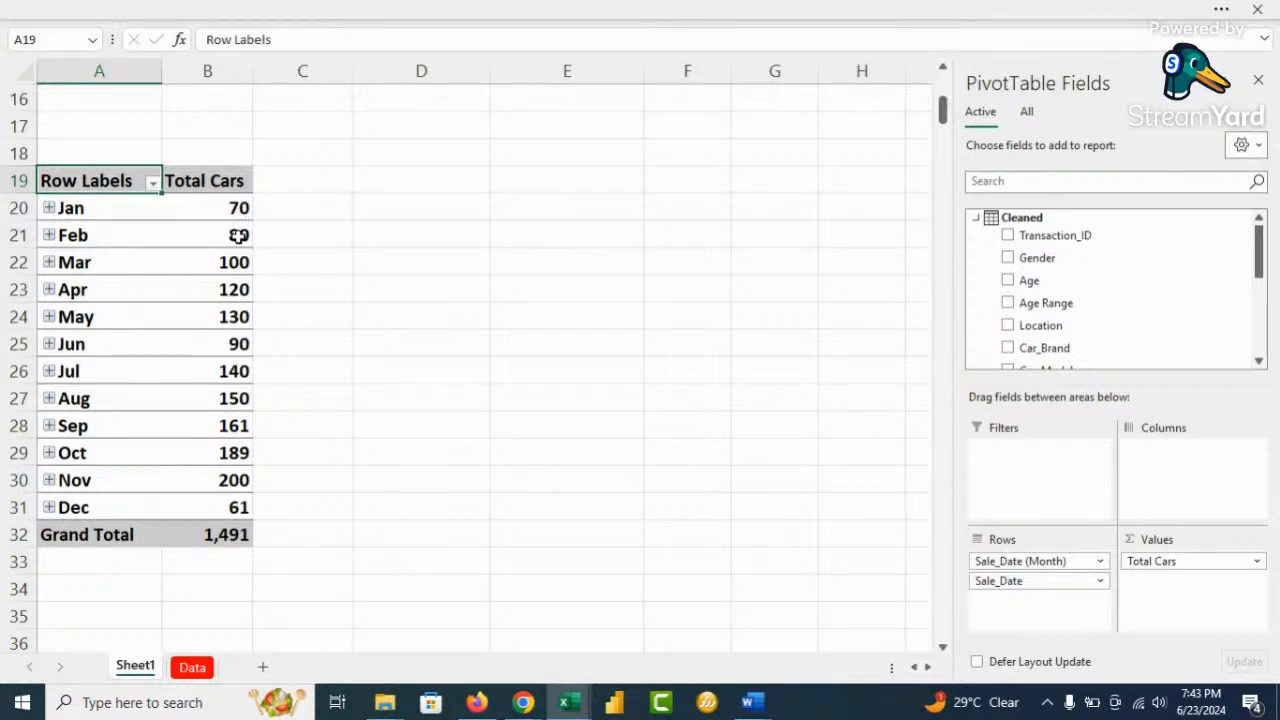
{"action": "mouse_move", "coordinate": [238, 235]}
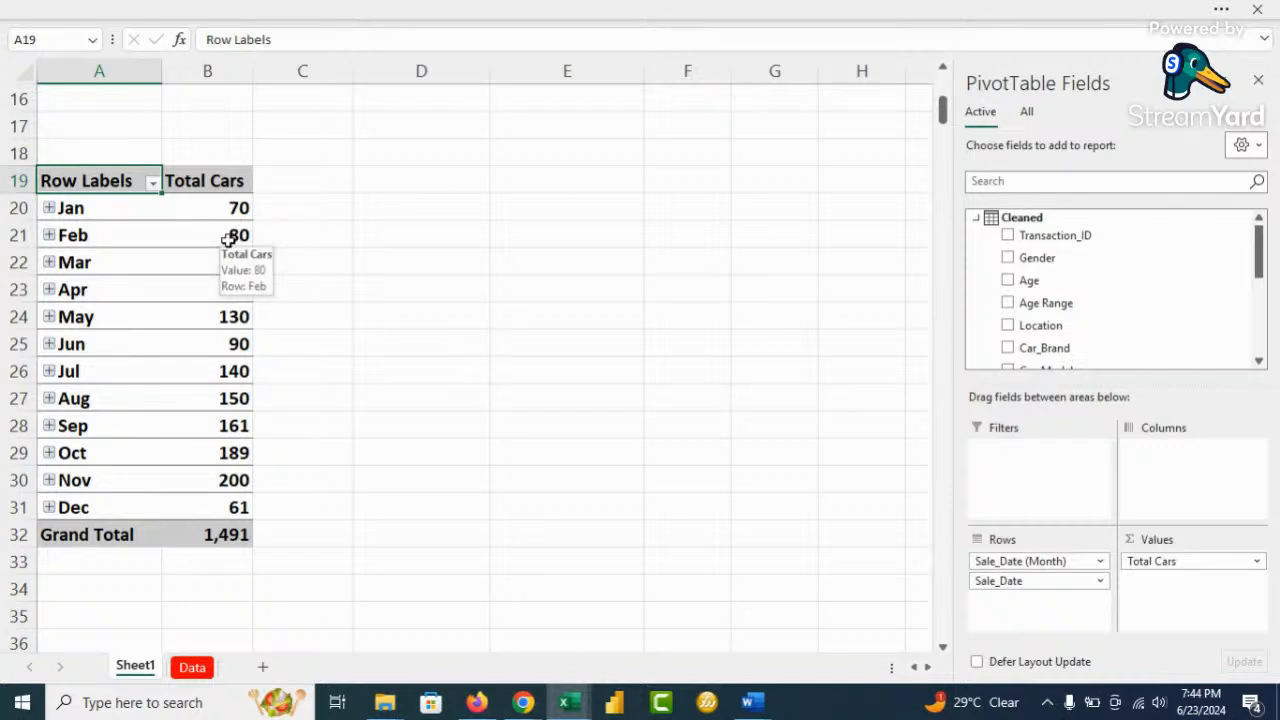
Remove Sale_Date (Month) and Sale_Date from Rows, leaving the 1,491 total, then view the Data sheet
{"action": "left_click_drag", "start_coordinate": [1075, 562], "coordinate": [952, 559]}
{"action": "left_click_drag", "start_coordinate": [1057, 569], "coordinate": [568, 313]}
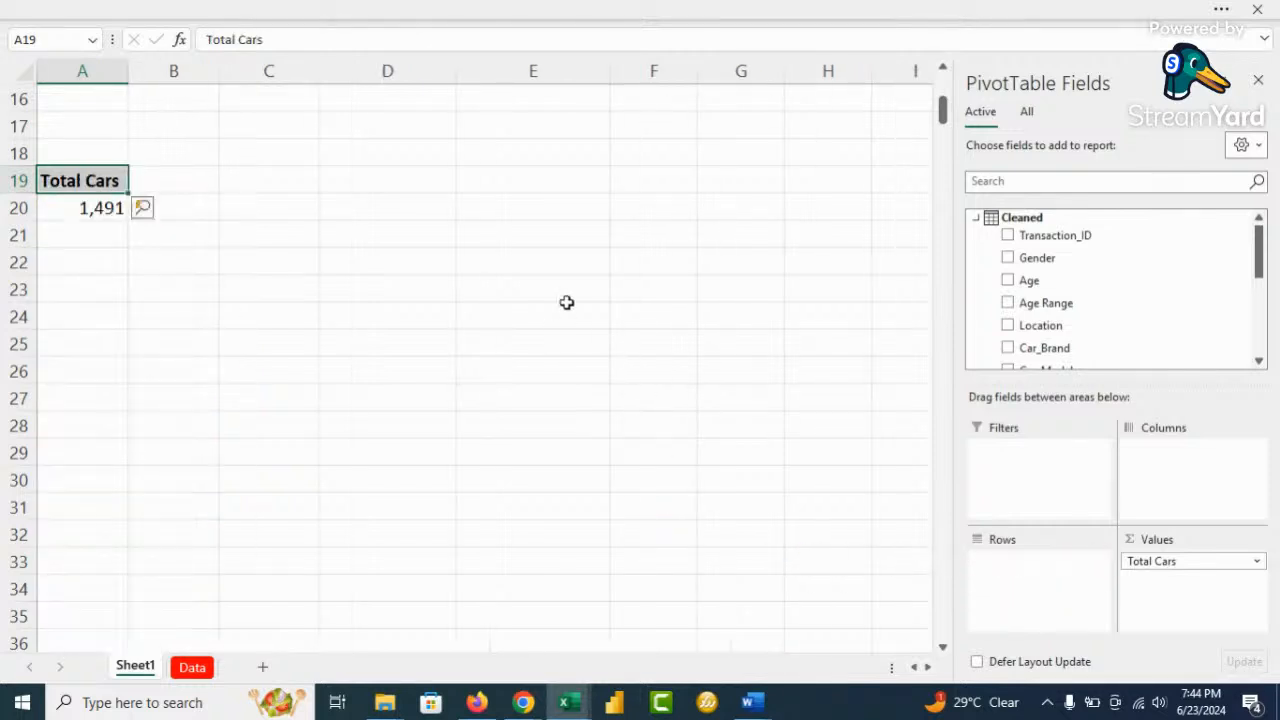
{"action": "left_click", "coordinate": [114, 210]}
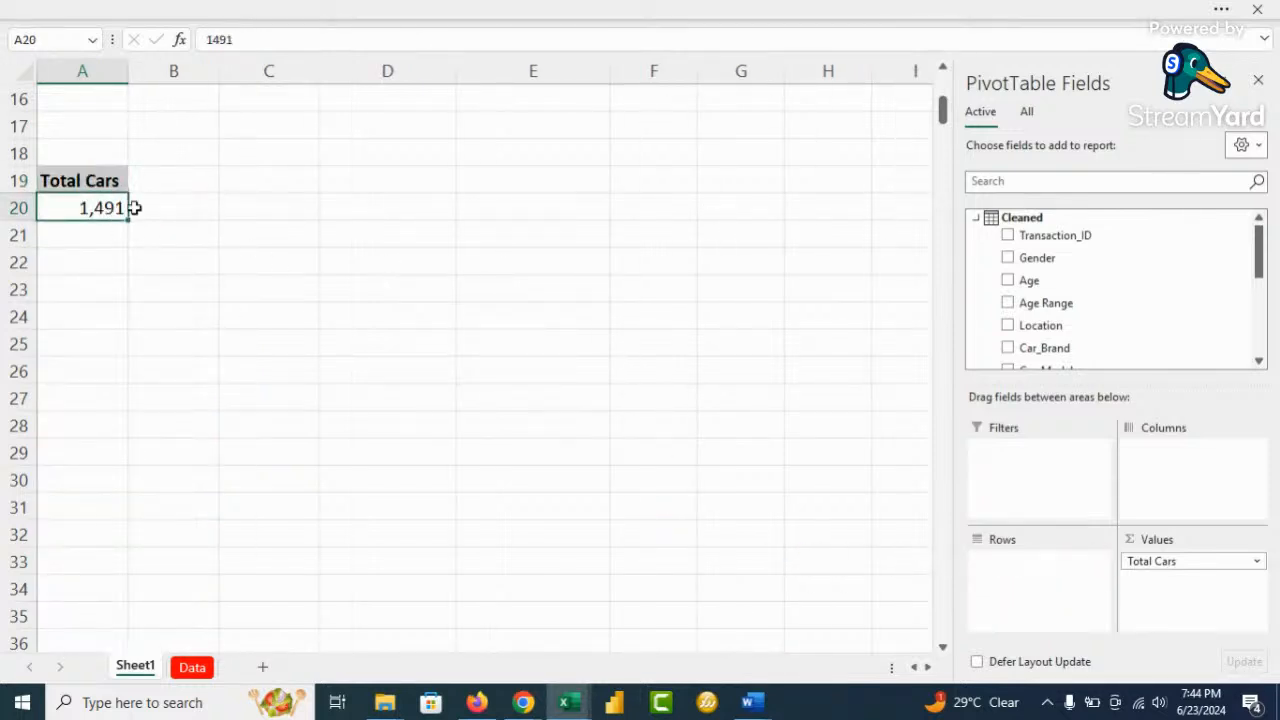
{"action": "left_click", "coordinate": [443, 12]}
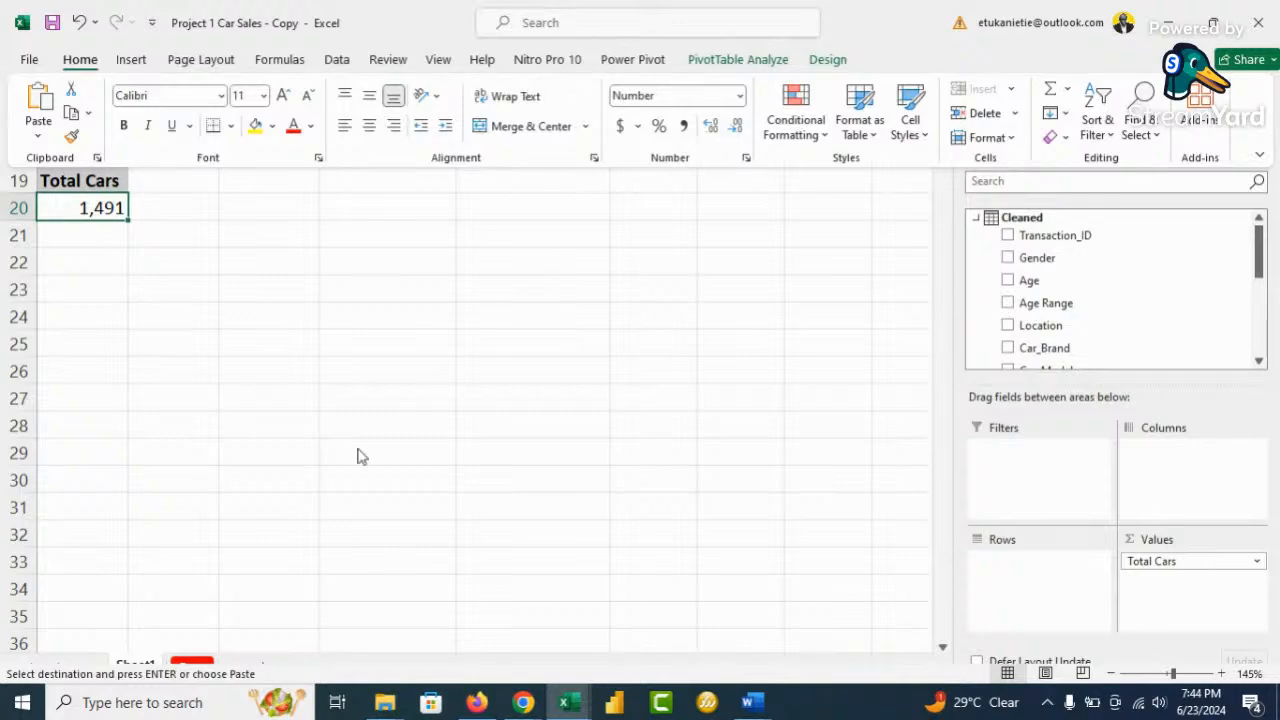
{"action": "left_click", "coordinate": [192, 667]}
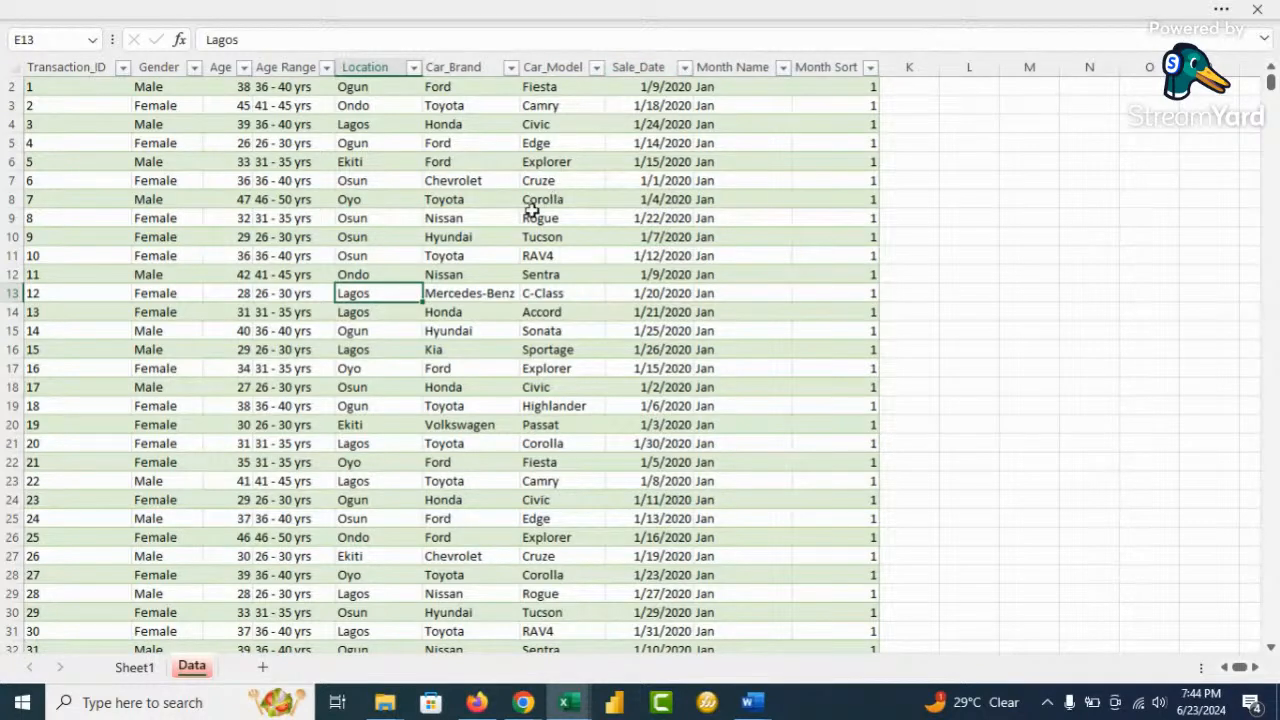
Open Power Pivot's Manage window and create a new Calendar table via Design > Date Table > New
{"action": "left_click", "coordinate": [600, 10]}
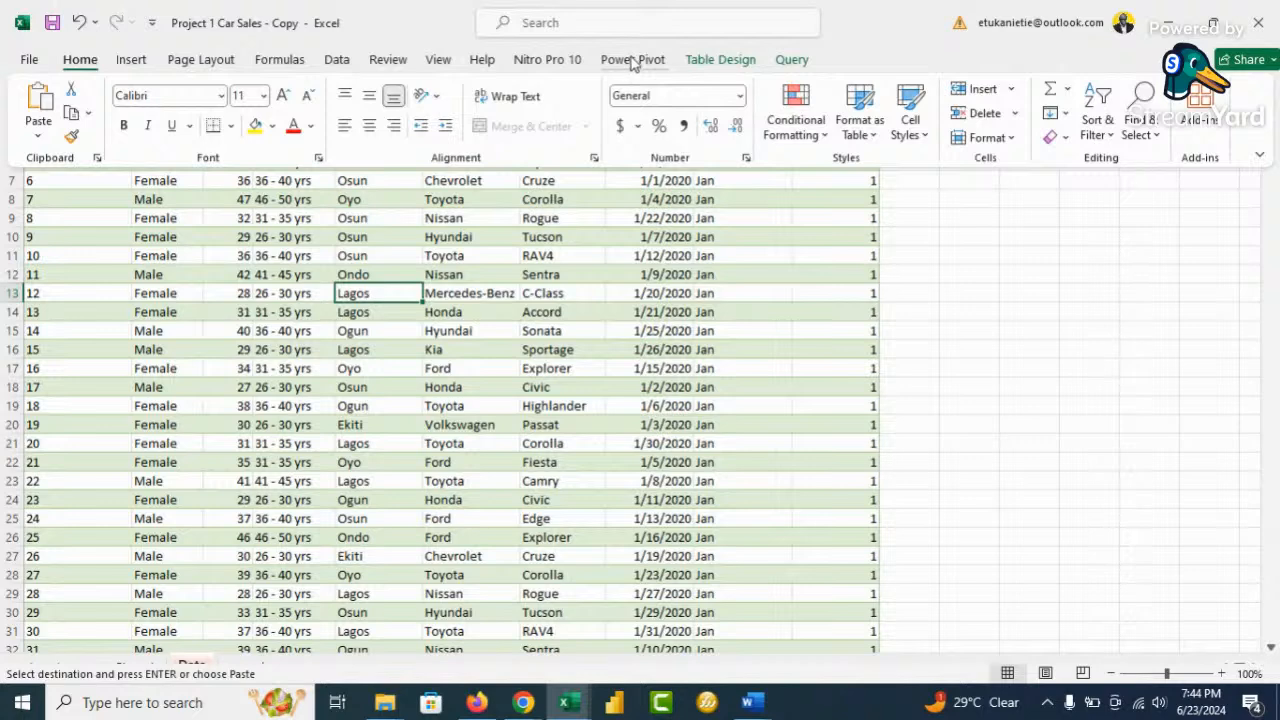
{"action": "left_click", "coordinate": [632, 60]}
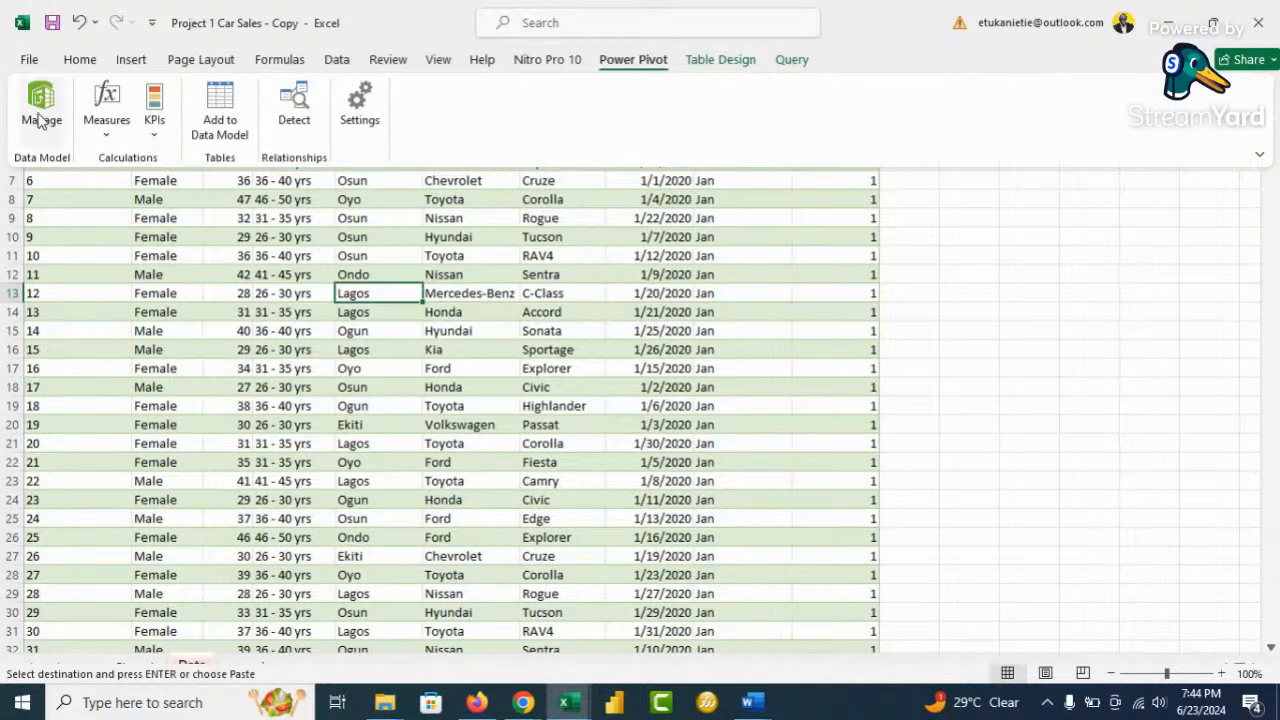
{"action": "left_click", "coordinate": [40, 115]}
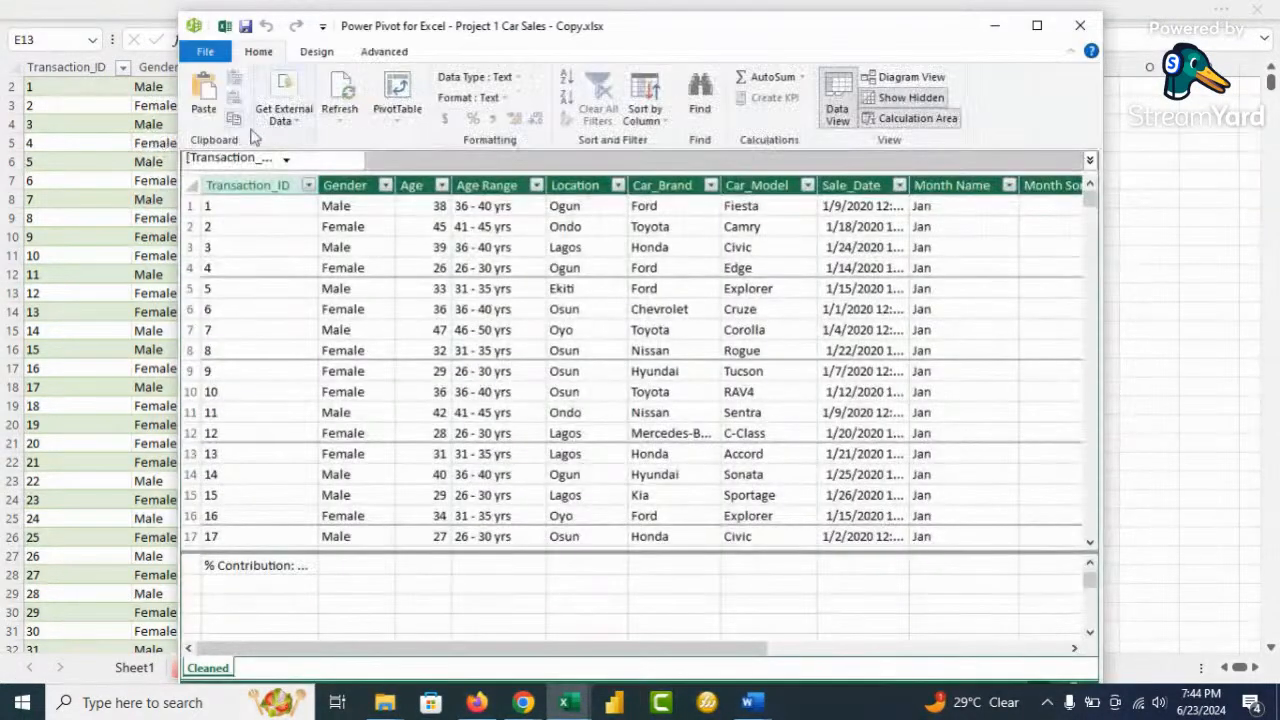
{"action": "left_click", "coordinate": [316, 51]}
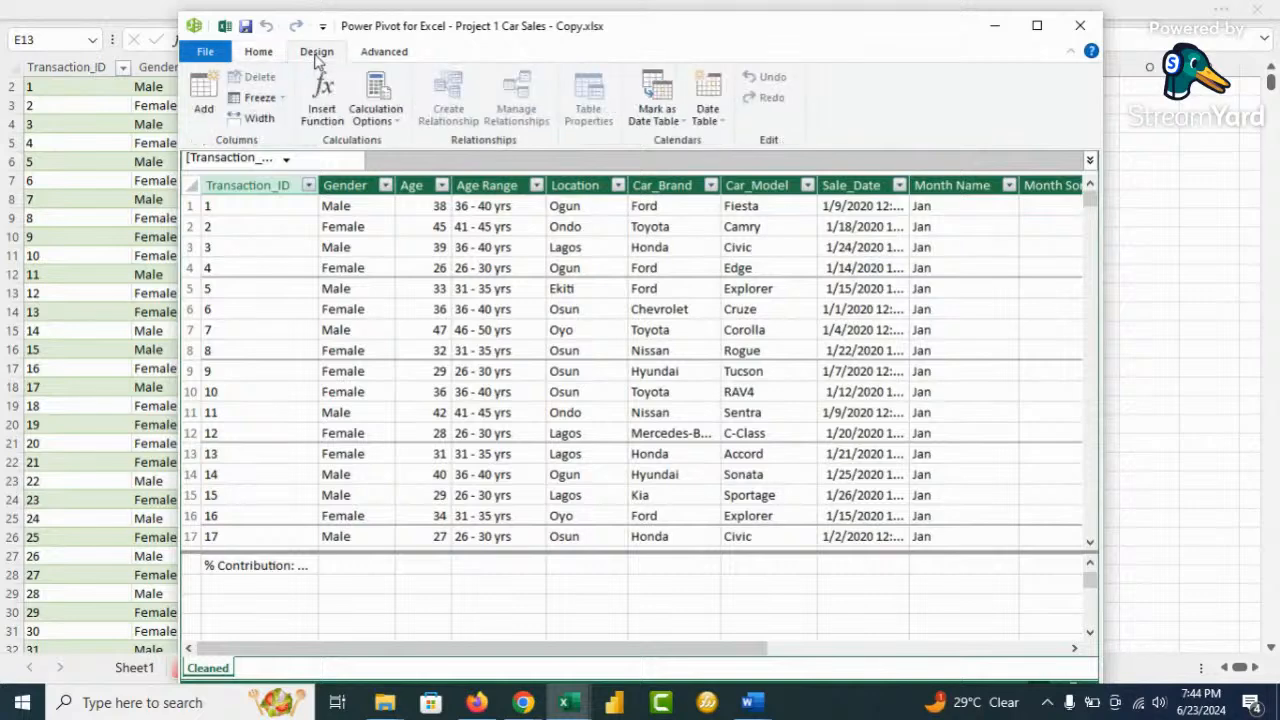
{"action": "left_click", "coordinate": [712, 110]}
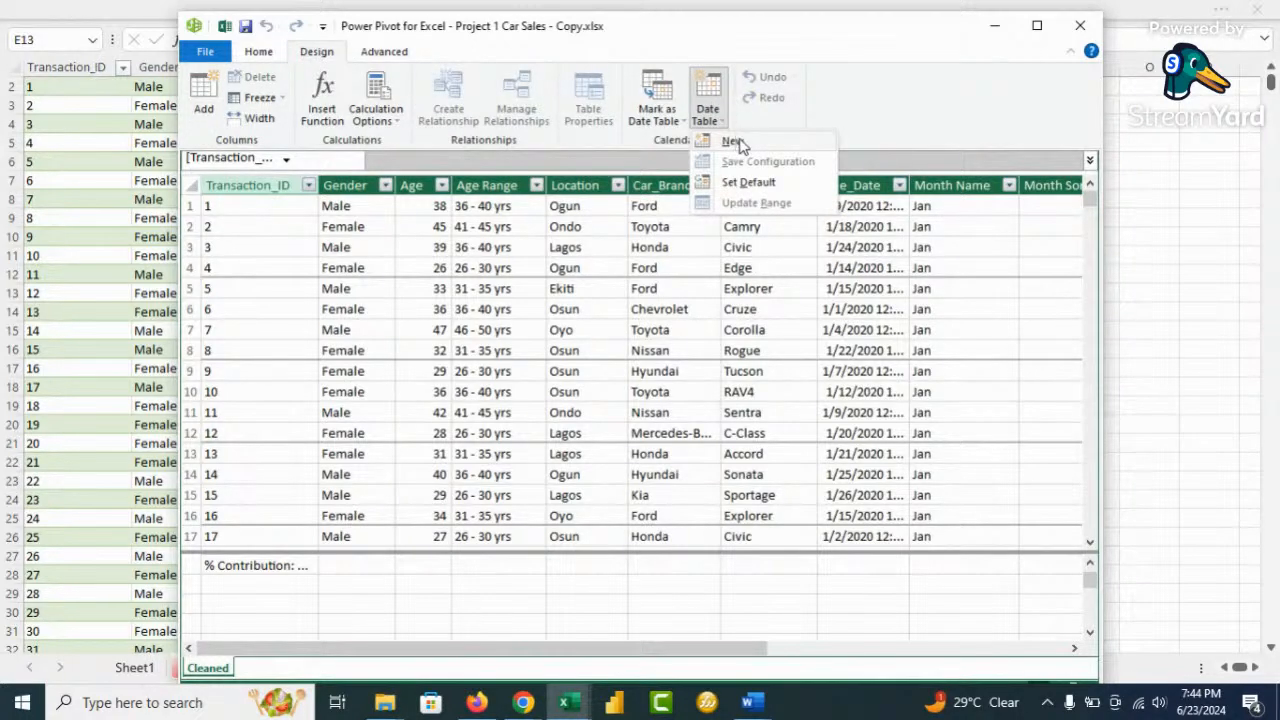
{"action": "left_click", "coordinate": [737, 143]}
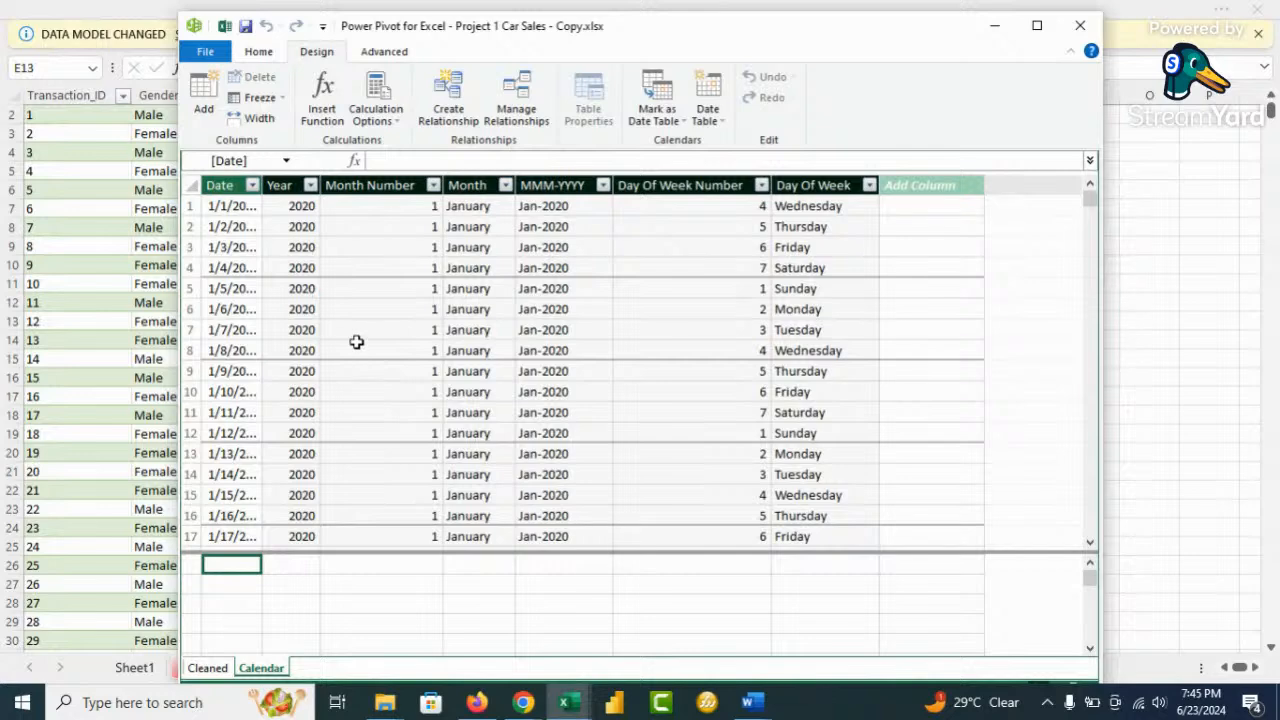
{"action": "scroll", "coordinate": [353, 307], "scroll_direction": "down", "scroll_amount": 1}
{"action": "scroll", "coordinate": [353, 307], "scroll_direction": "down", "scroll_amount": 1}
{"action": "scroll", "coordinate": [353, 307], "scroll_direction": "down", "scroll_amount": 2}
{"action": "scroll", "coordinate": [353, 307], "scroll_direction": "up", "scroll_amount": 4}
{"action": "left_click", "coordinate": [253, 186]}
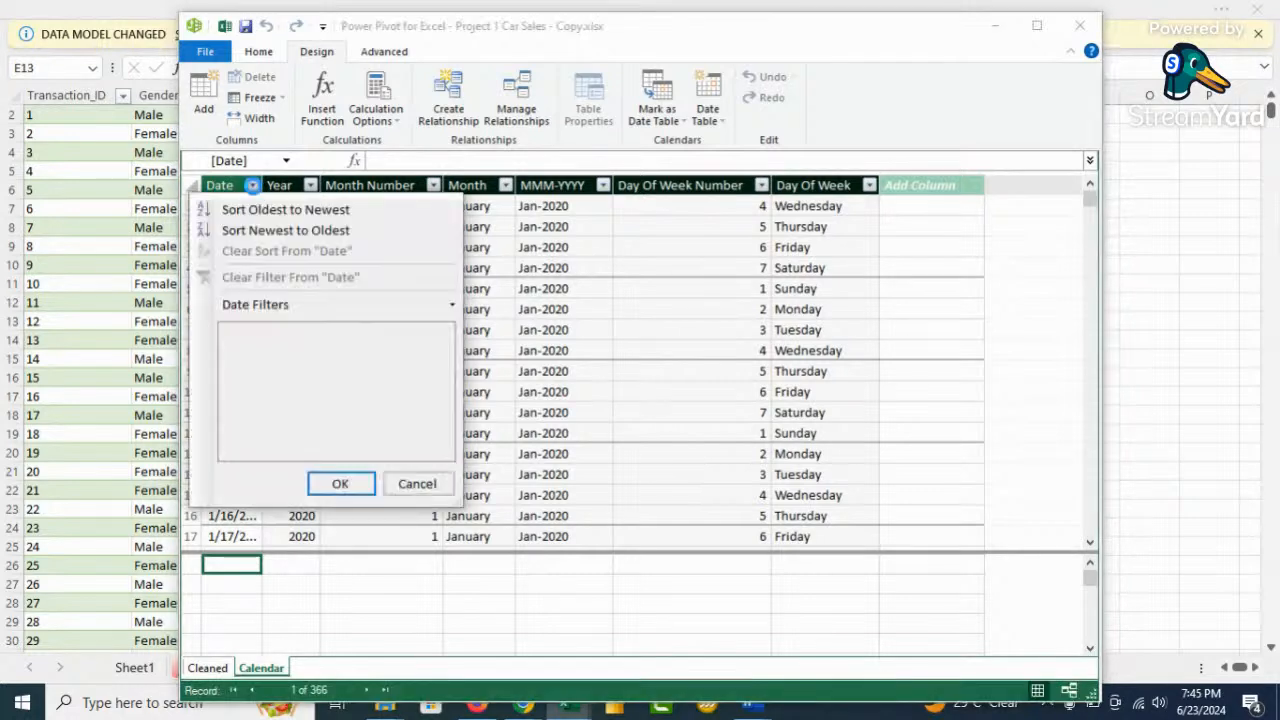
{"action": "left_click_drag", "start_coordinate": [446, 350], "coordinate": [446, 450]}
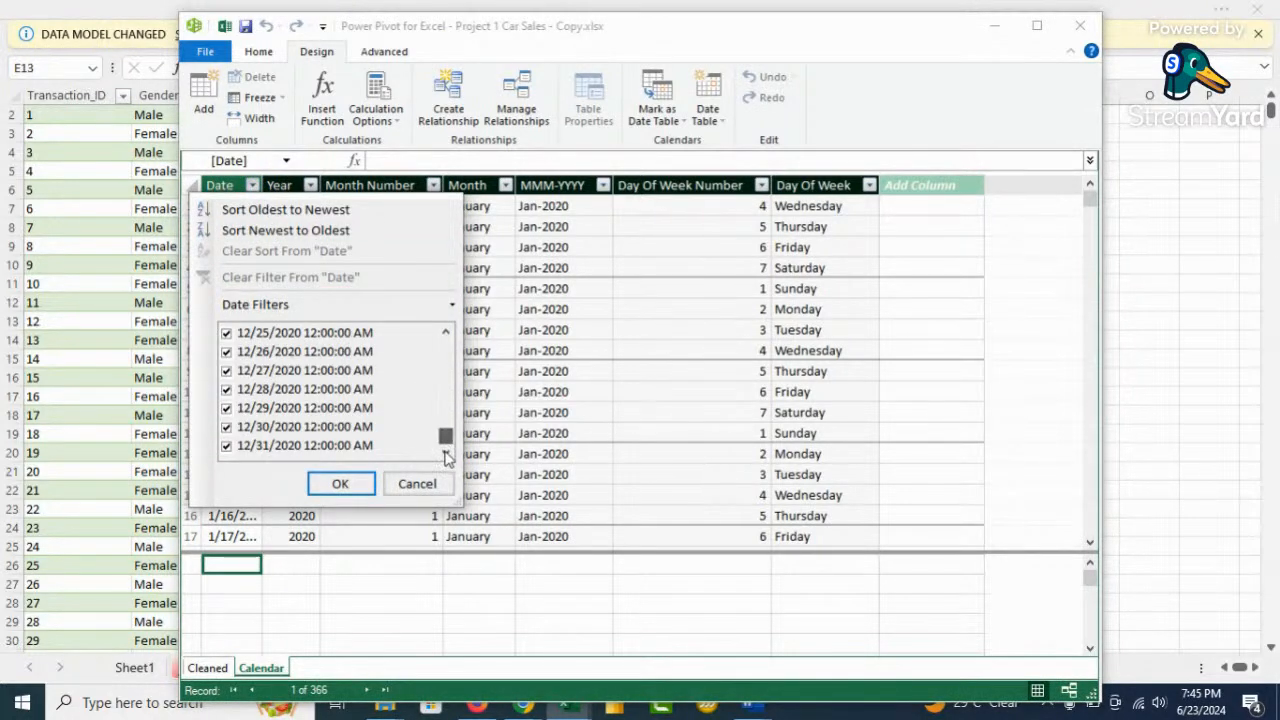
{"action": "left_click", "coordinate": [632, 266]}
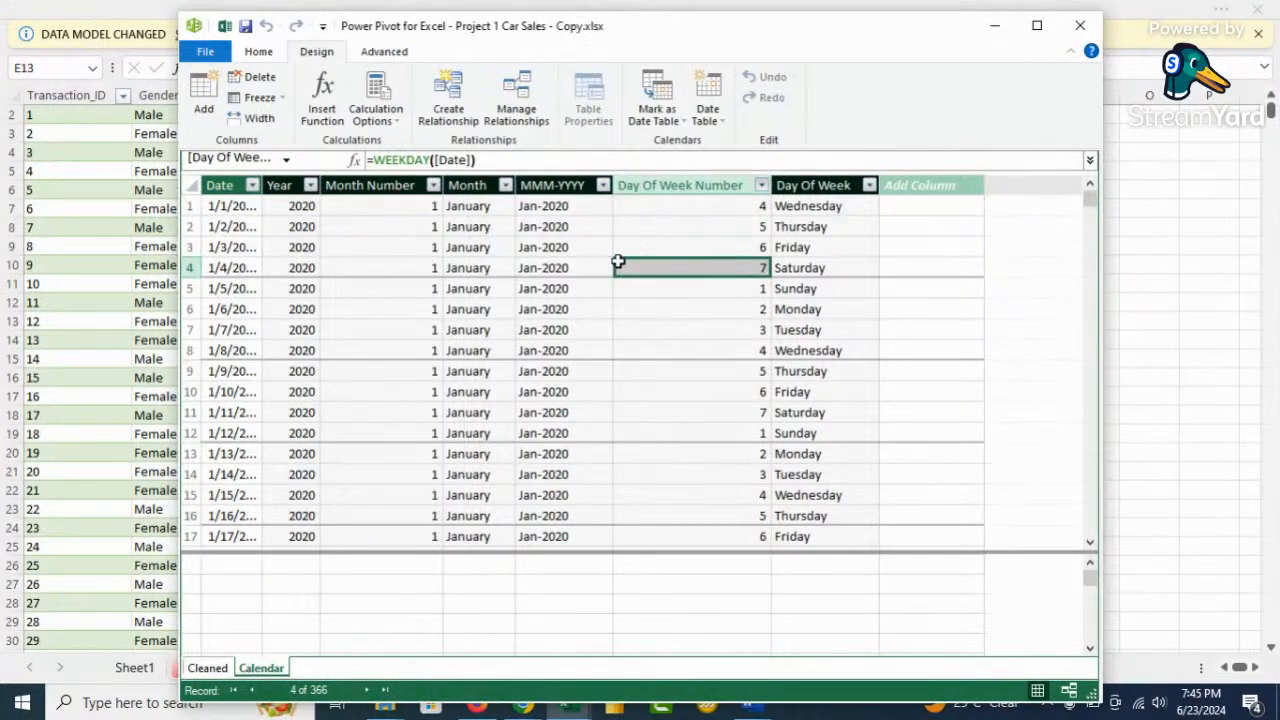
{"action": "left_click", "coordinate": [259, 52]}
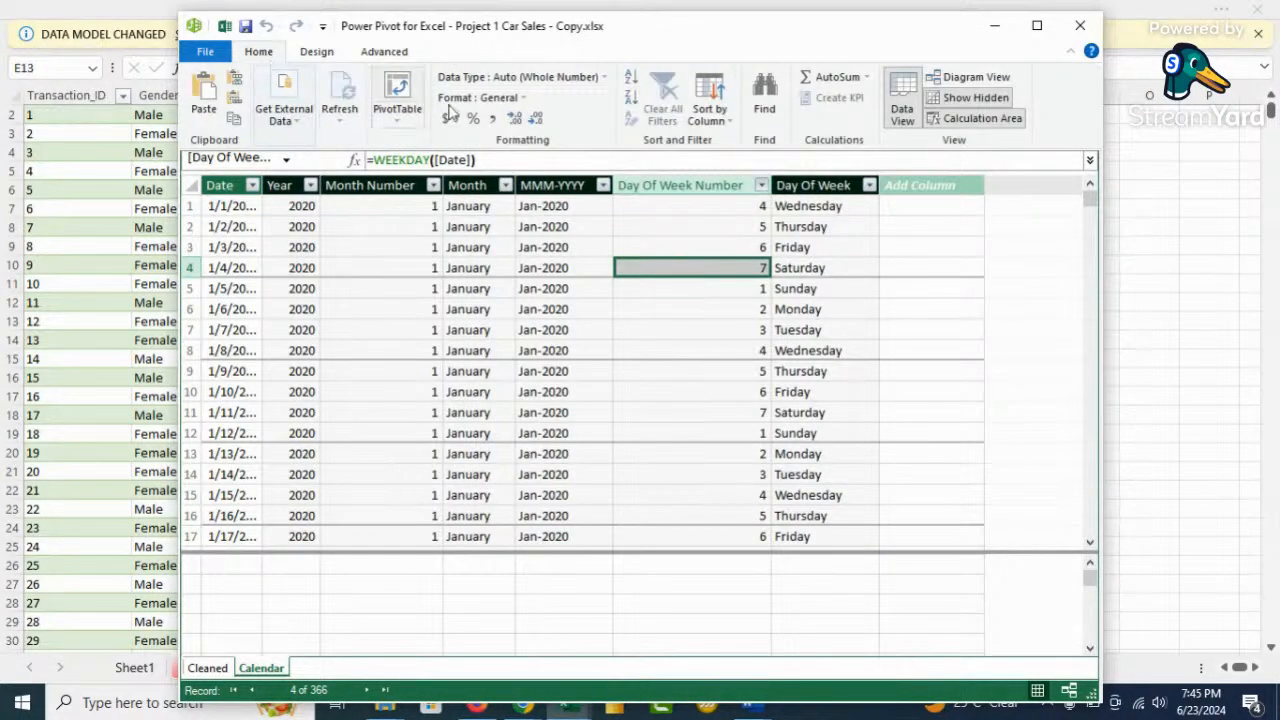
In Diagram View, relate Calendar[Date] to Cleaned[Sale_Date], then go back to the Data sheet
{"action": "left_click", "coordinate": [969, 77]}
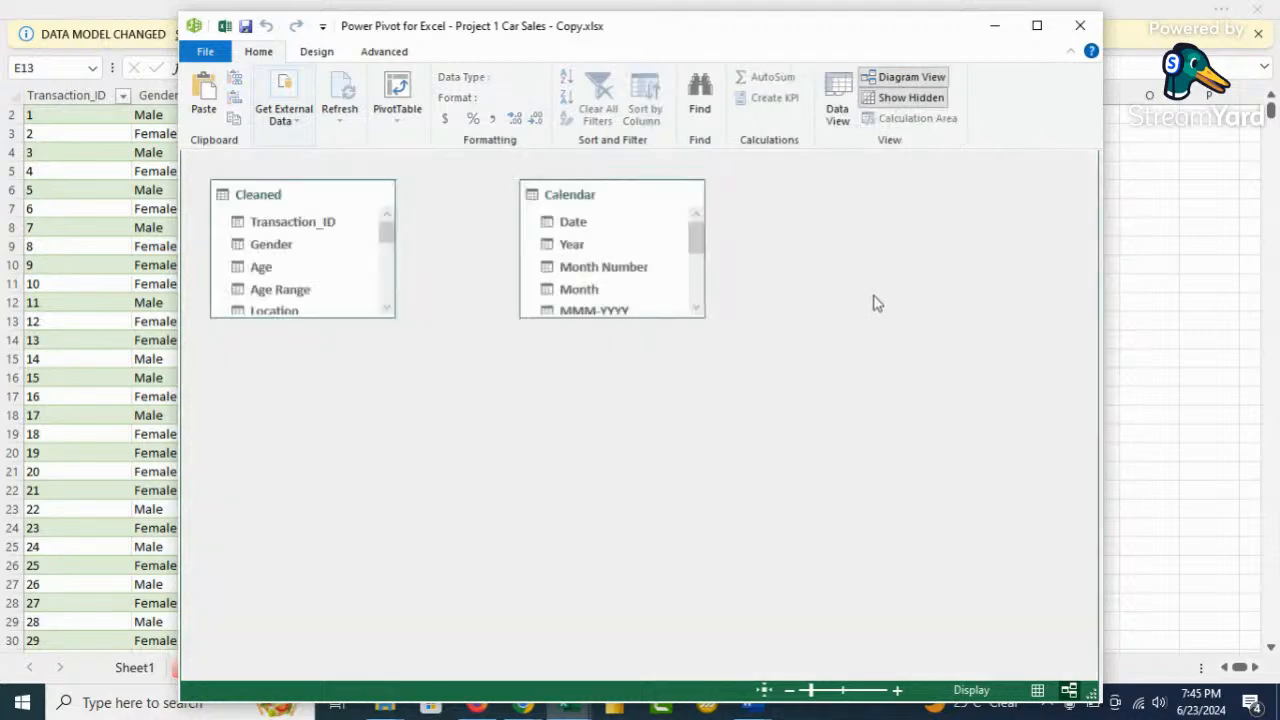
{"action": "left_click_drag", "start_coordinate": [630, 318], "coordinate": [623, 504]}
{"action": "left_click_drag", "start_coordinate": [329, 316], "coordinate": [302, 638]}
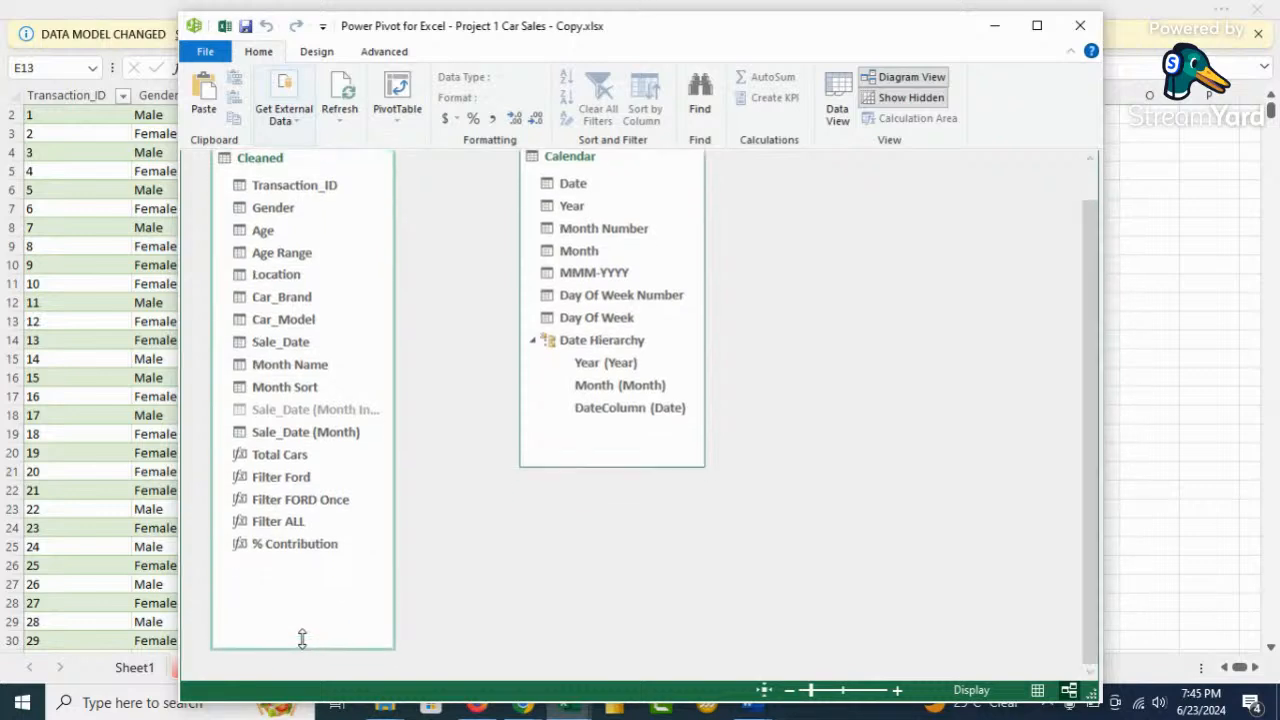
{"action": "scroll", "coordinate": [437, 337], "scroll_direction": "up", "scroll_amount": 1}
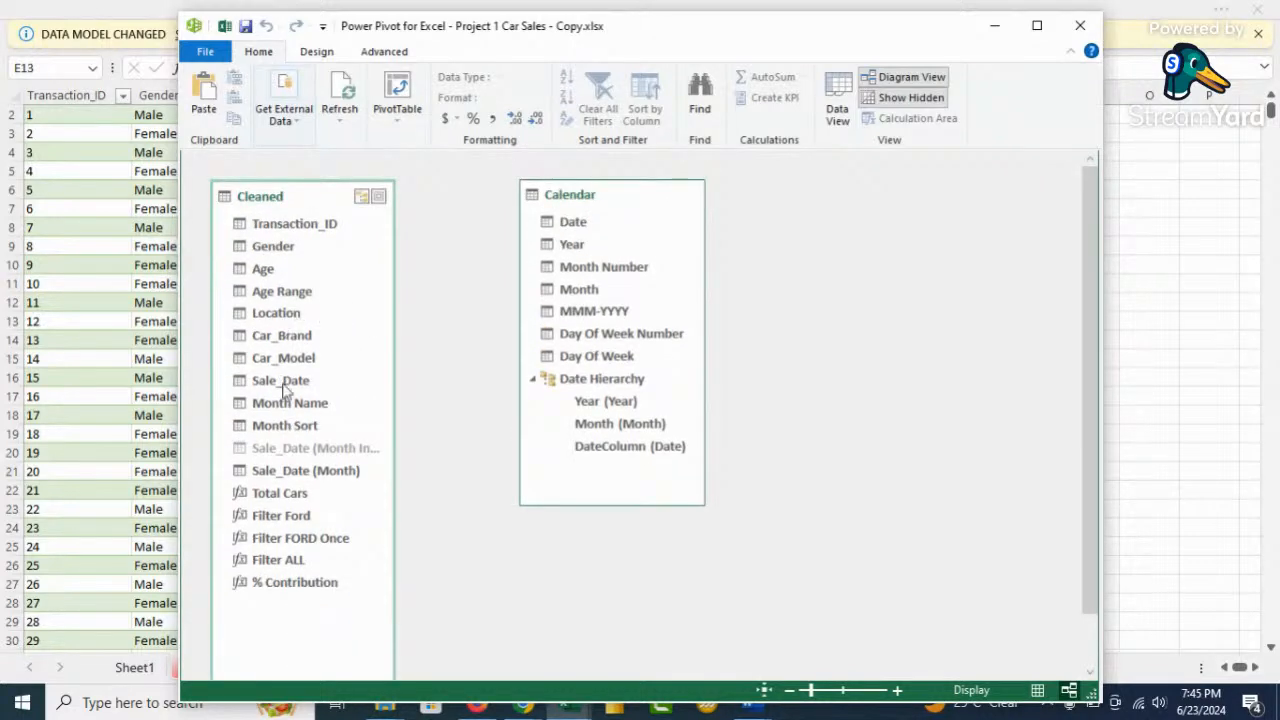
{"action": "left_click_drag", "start_coordinate": [584, 228], "coordinate": [346, 374]}
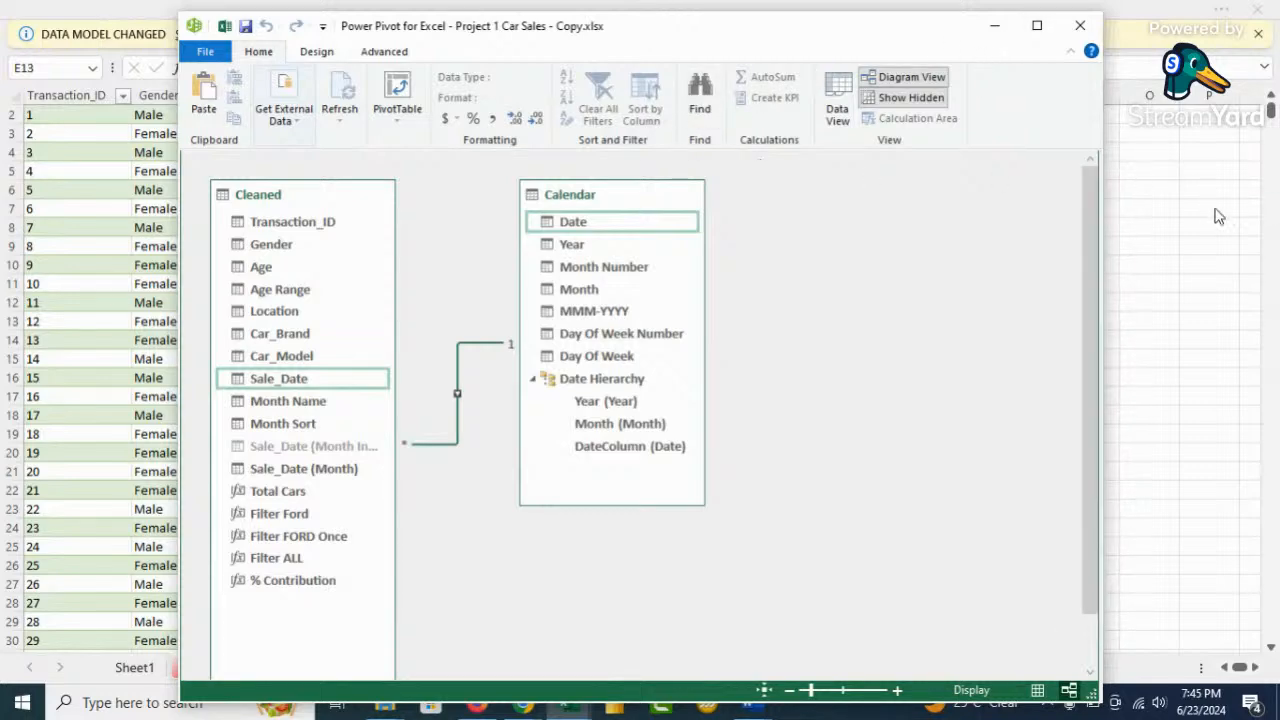
{"action": "left_click", "coordinate": [1172, 218]}
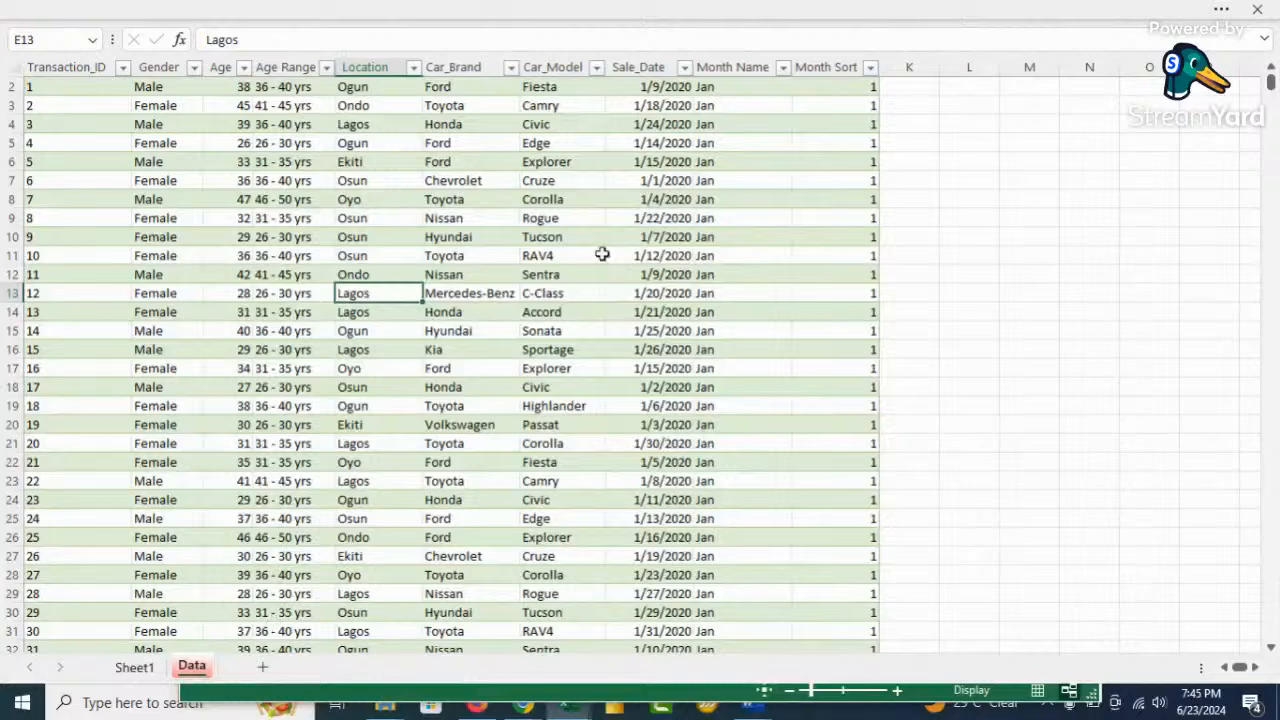
Save the workbook from the Power Pivot window
{"action": "mouse_move", "coordinate": [580, 710]}
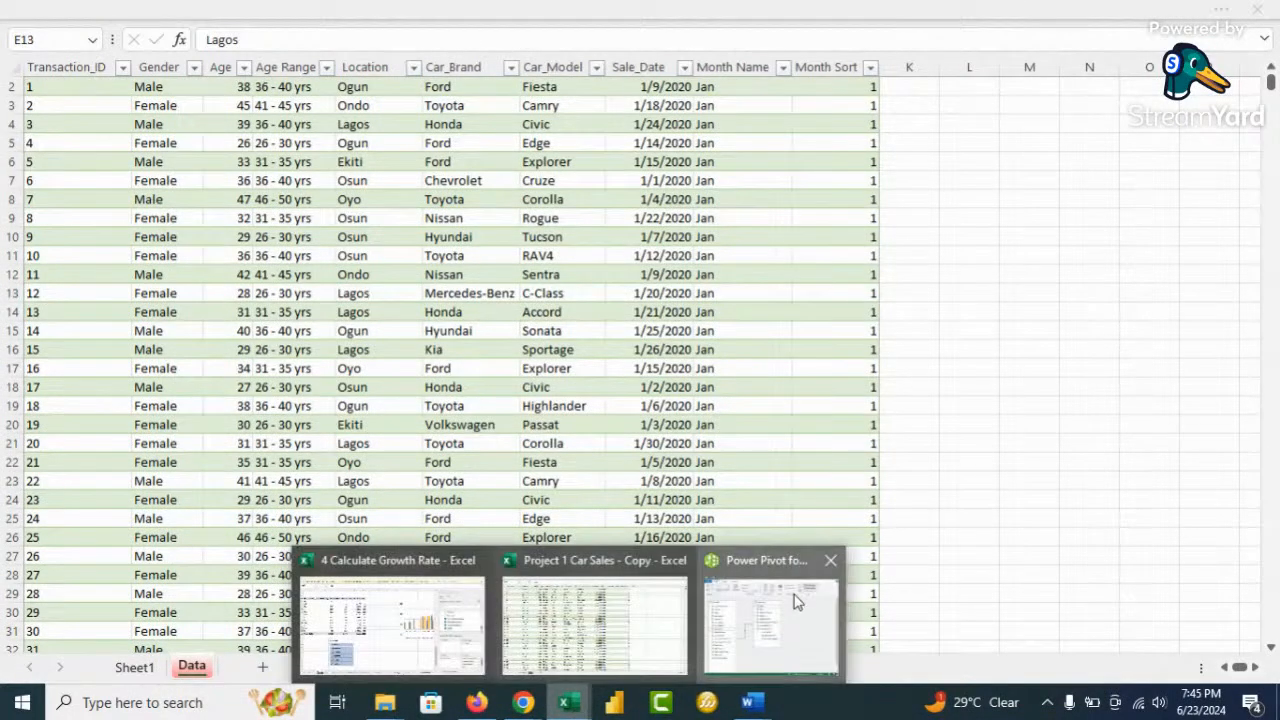
{"action": "left_click", "coordinate": [783, 605]}
{"action": "left_click", "coordinate": [246, 27]}
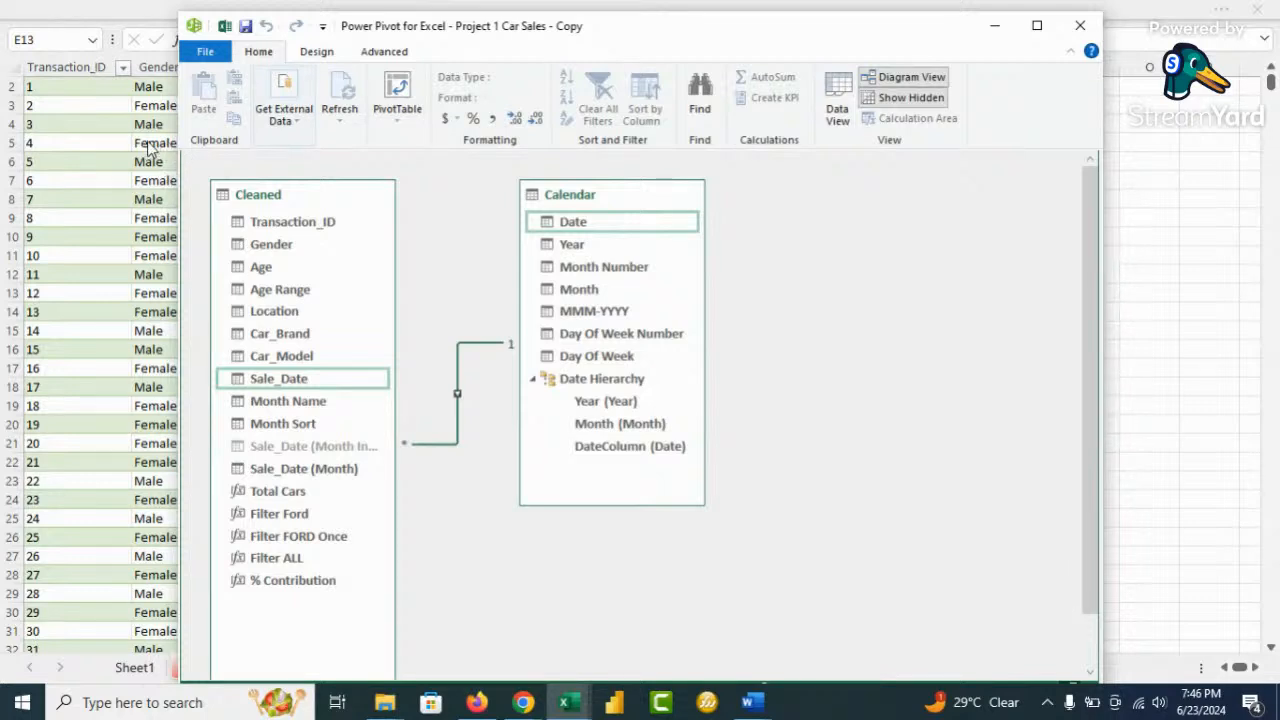
{"action": "left_click", "coordinate": [316, 53]}
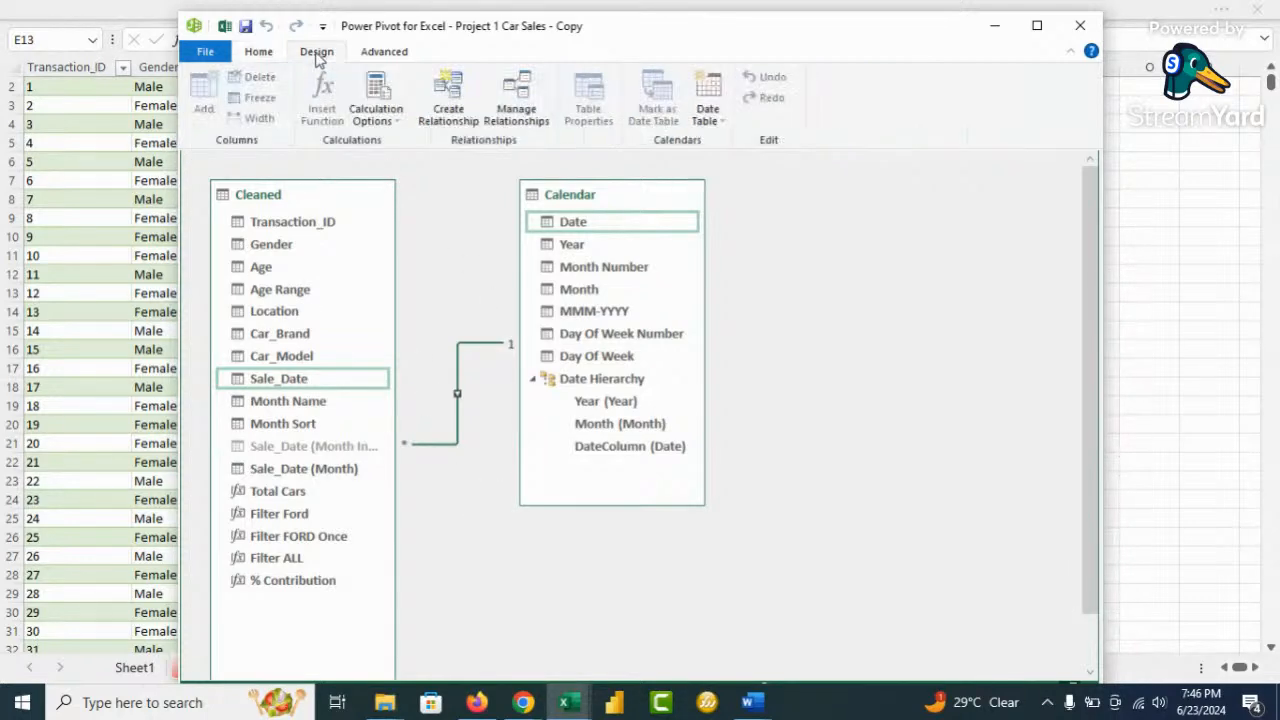
{"action": "left_click", "coordinate": [260, 53]}
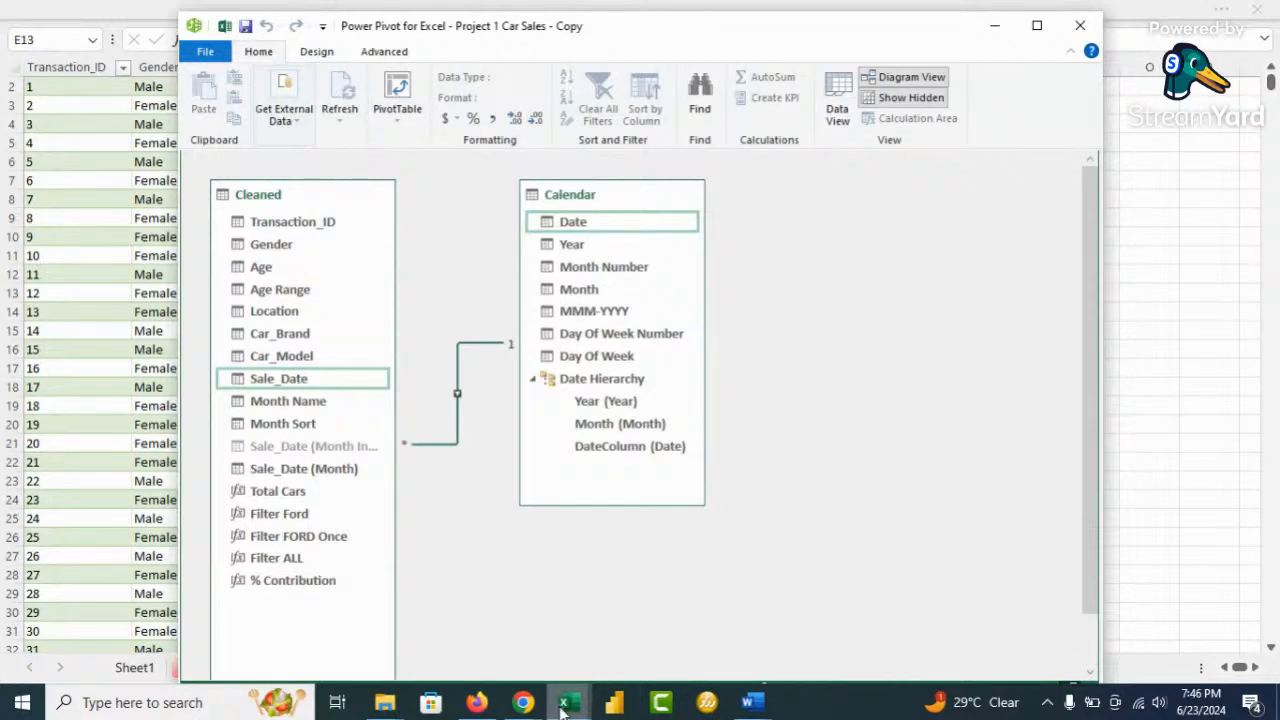
Back on the Data sheet, insert a PivotTable From Data Model instead of from the table range
{"action": "left_click", "coordinate": [95, 397]}
{"action": "left_click", "coordinate": [244, 12]}
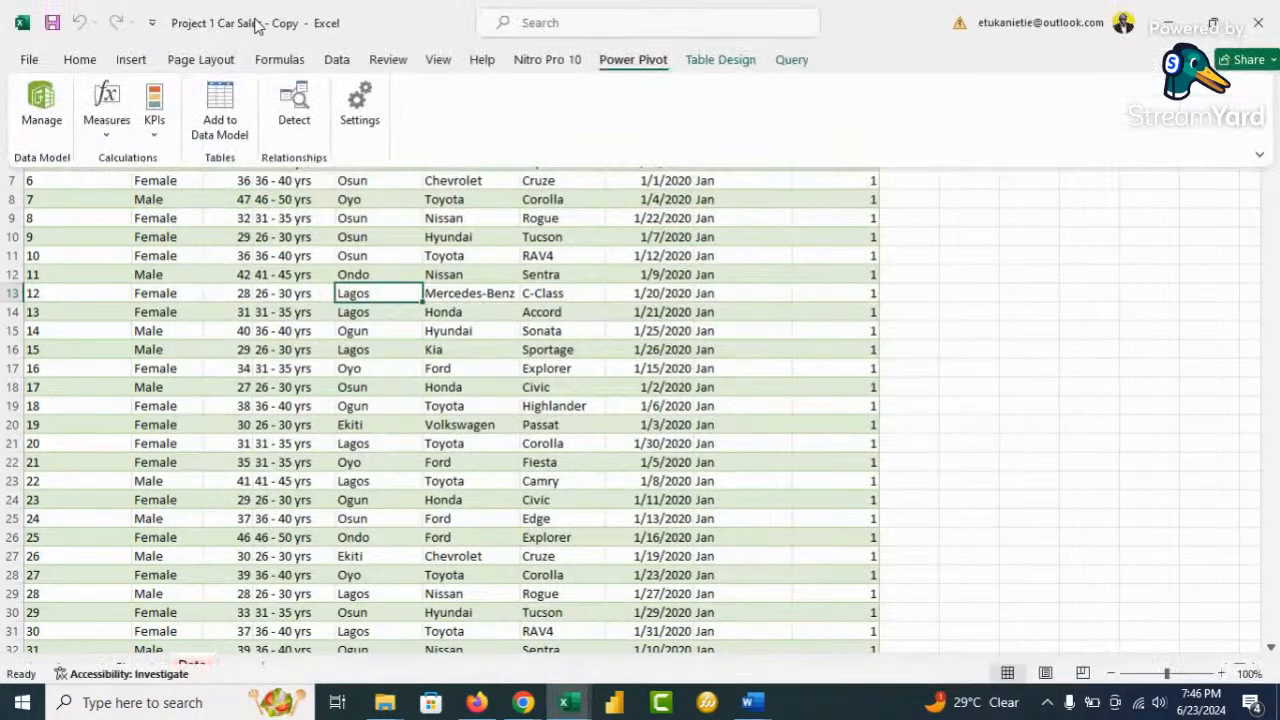
{"action": "left_click", "coordinate": [336, 59]}
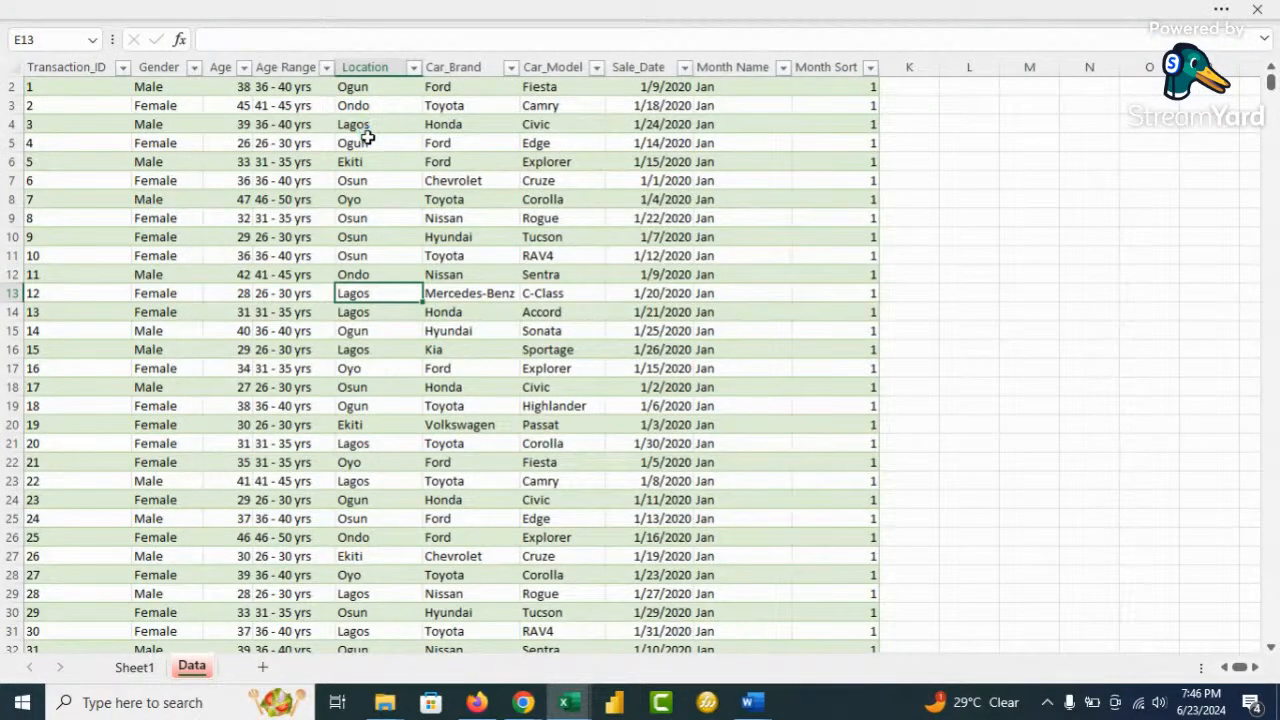
{"action": "left_click", "coordinate": [282, 274]}
{"action": "left_click", "coordinate": [222, 8]}
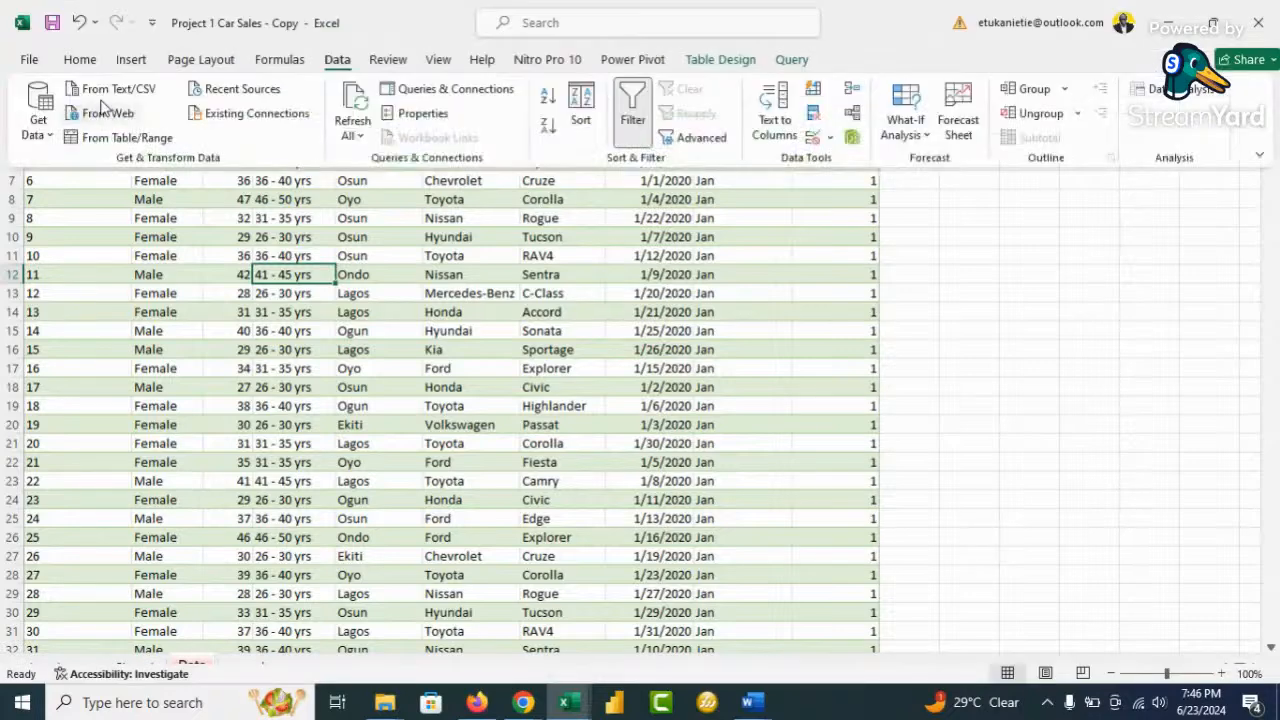
{"action": "left_click", "coordinate": [130, 60]}
{"action": "left_click", "coordinate": [46, 98]}
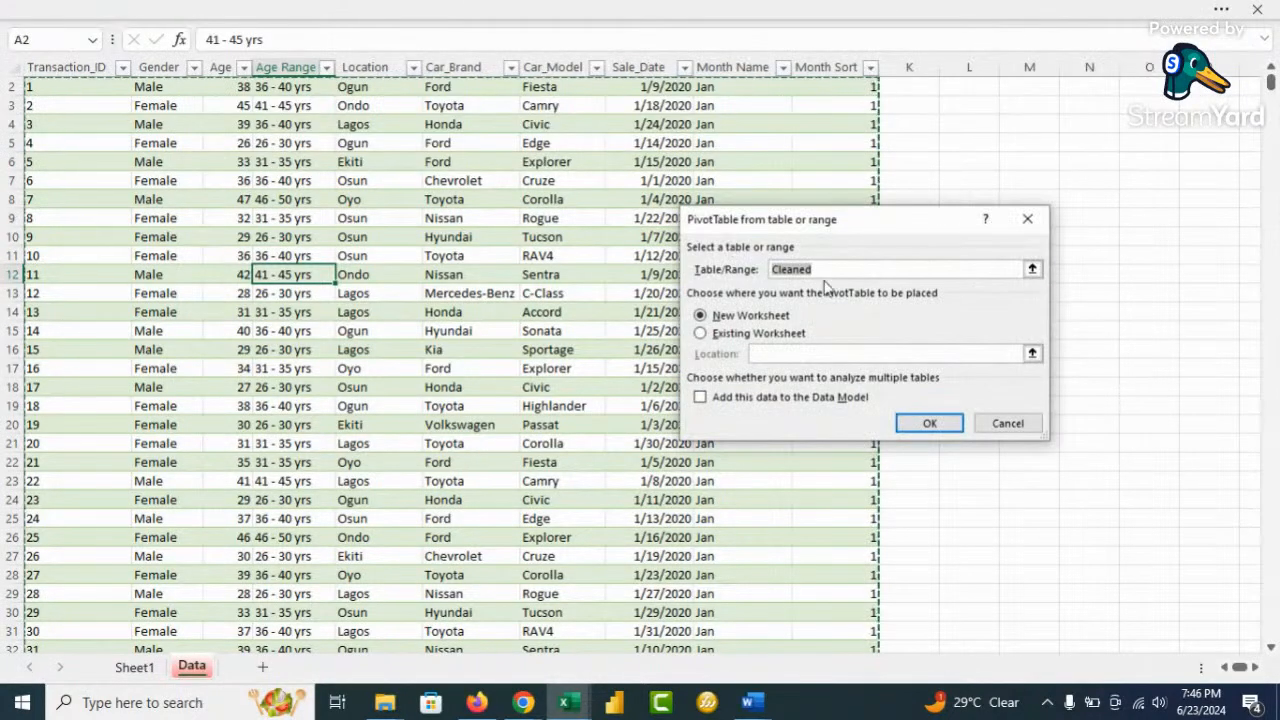
{"action": "left_click", "coordinate": [1027, 218]}
{"action": "left_click", "coordinate": [253, 12]}
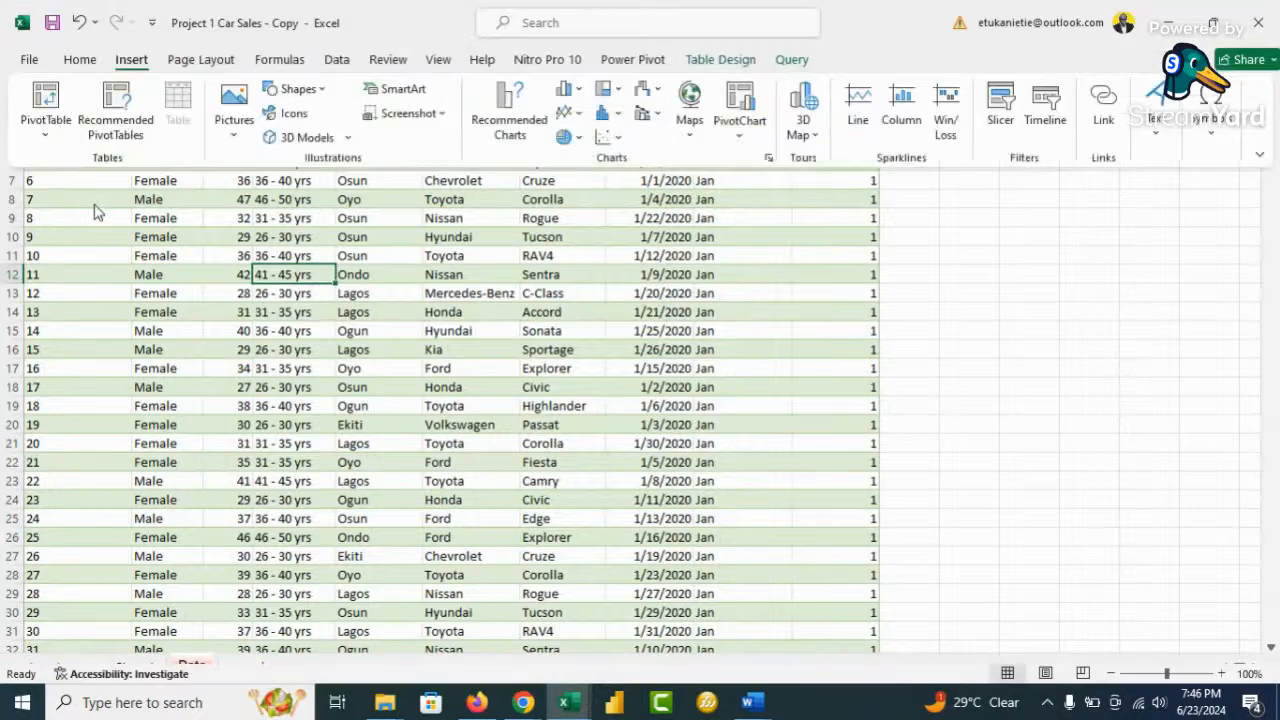
{"action": "left_click", "coordinate": [43, 137]}
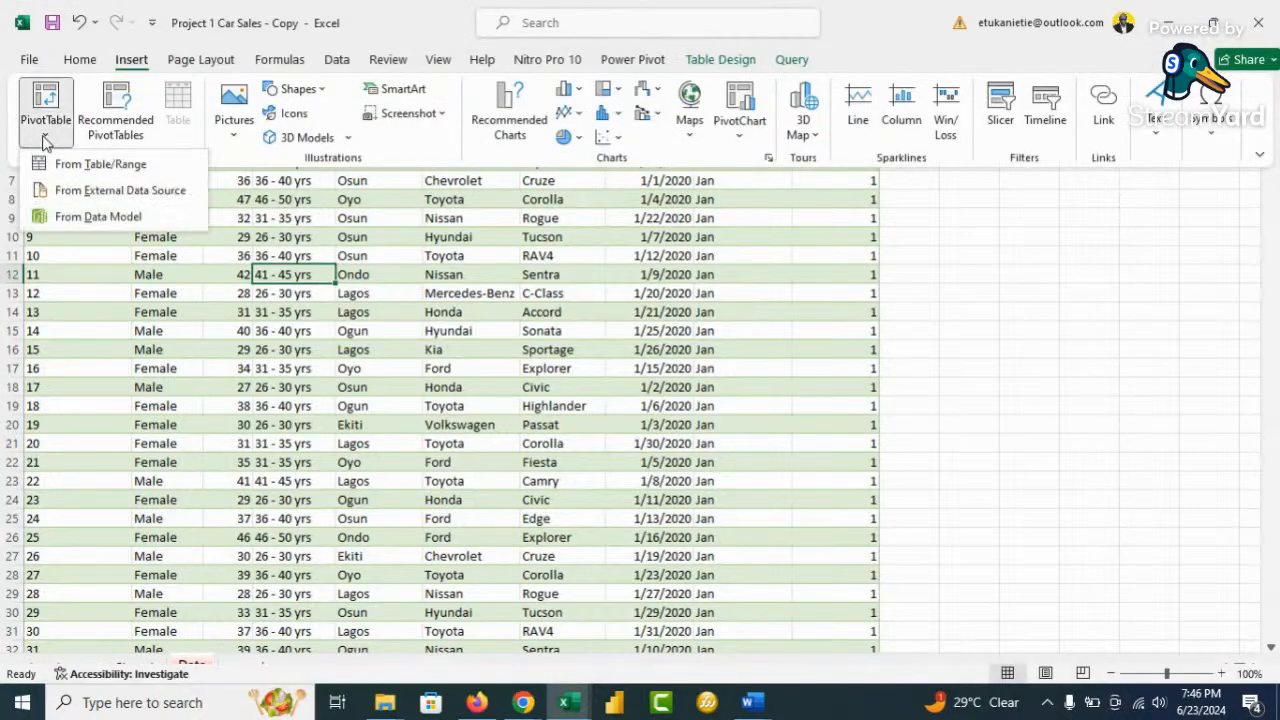
{"action": "left_click", "coordinate": [90, 216]}
Place the pivot on a new sheet with Total Cars in Values and Calendar's Month in Rows
{"action": "left_click", "coordinate": [926, 380]}
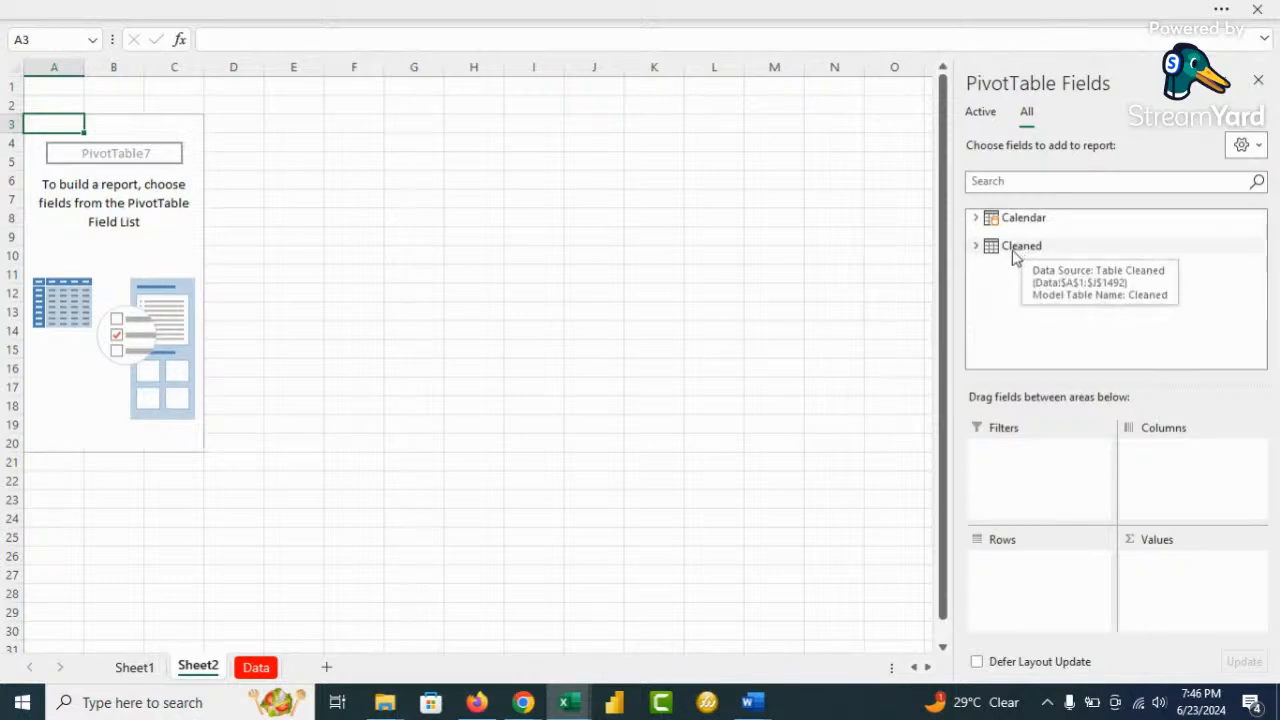
{"action": "left_click", "coordinate": [976, 247]}
{"action": "scroll", "coordinate": [1150, 330], "scroll_direction": "down", "scroll_amount": 10}
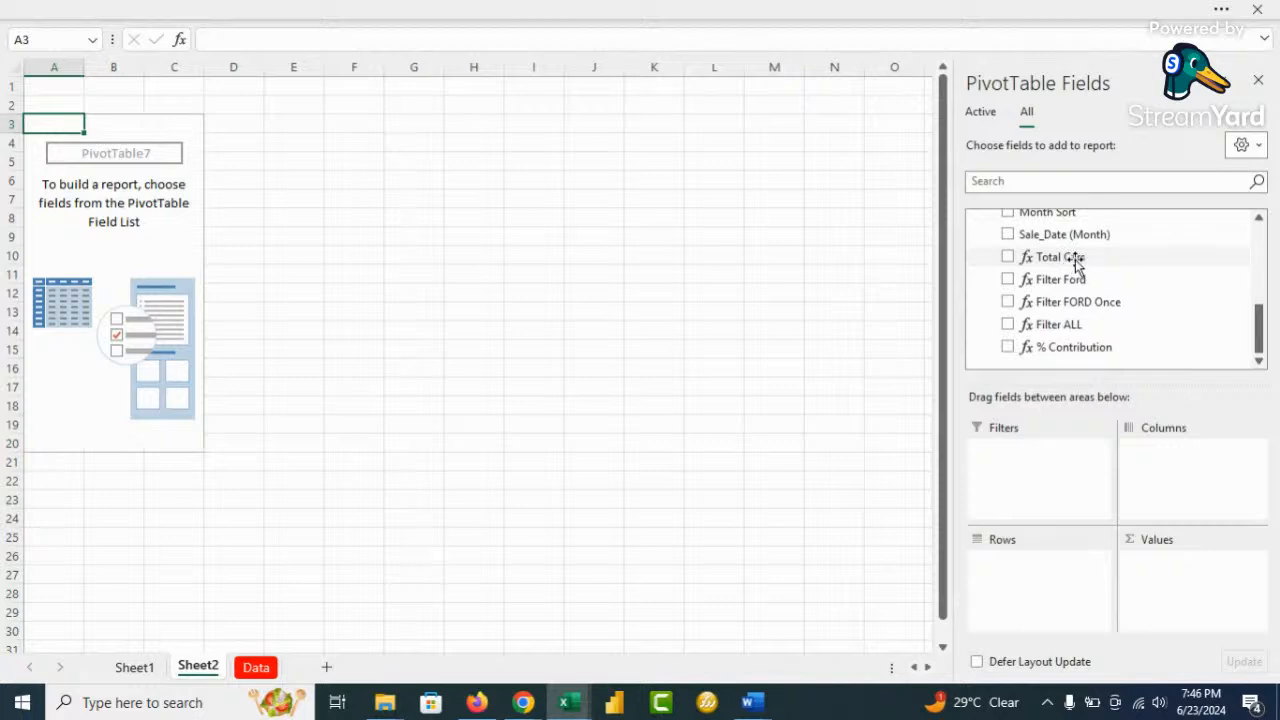
{"action": "left_click_drag", "start_coordinate": [1073, 258], "coordinate": [1206, 590]}
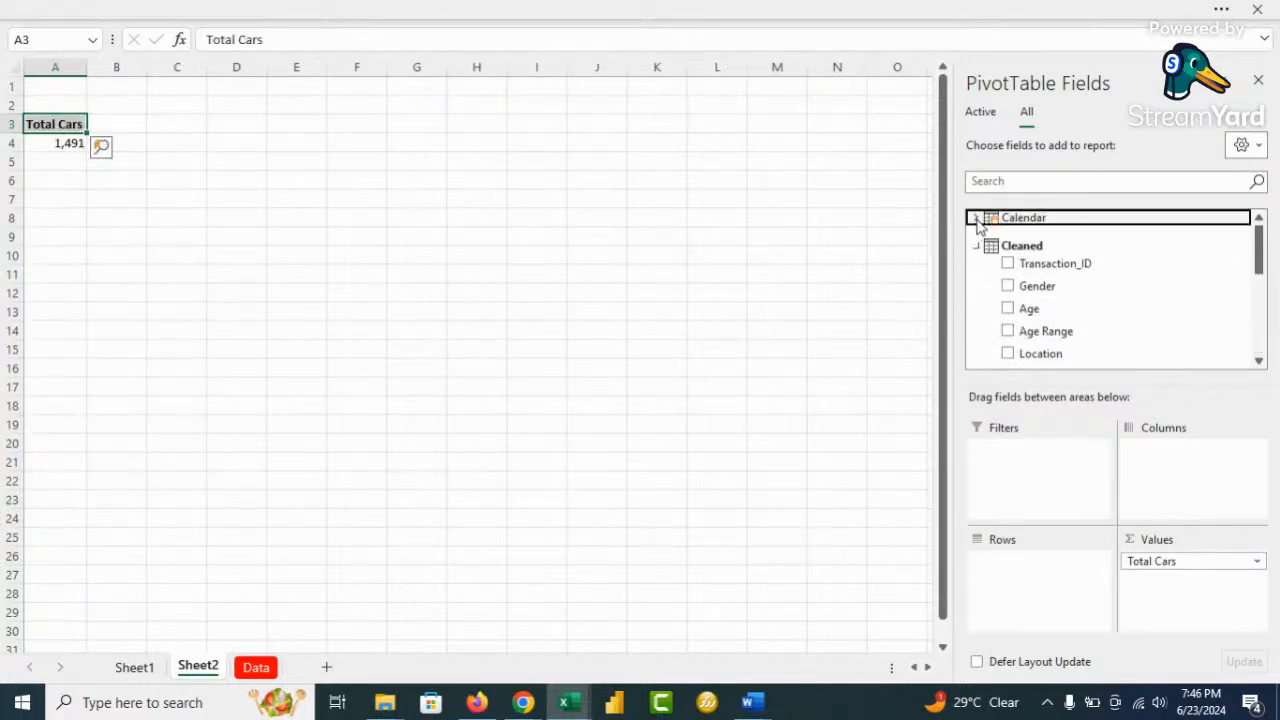
{"action": "left_click", "coordinate": [993, 257]}
{"action": "left_click_drag", "start_coordinate": [1052, 238], "coordinate": [1040, 578]}
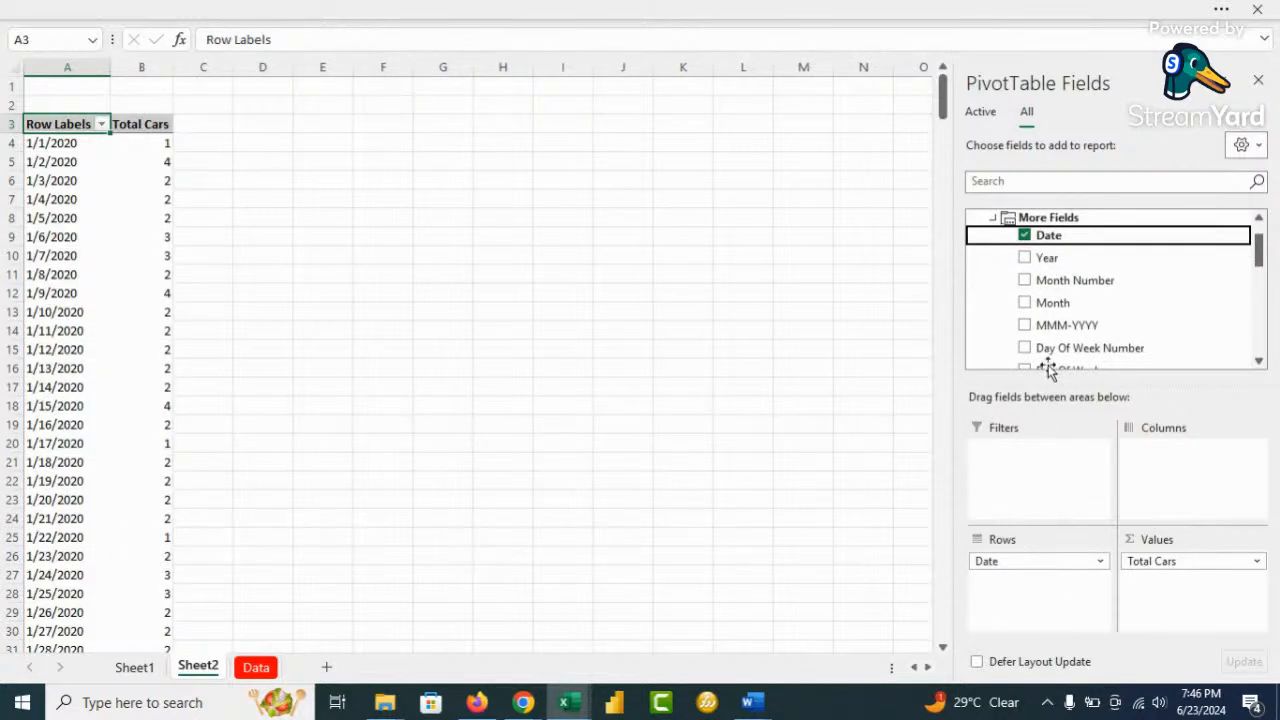
{"action": "left_click", "coordinate": [1025, 236]}
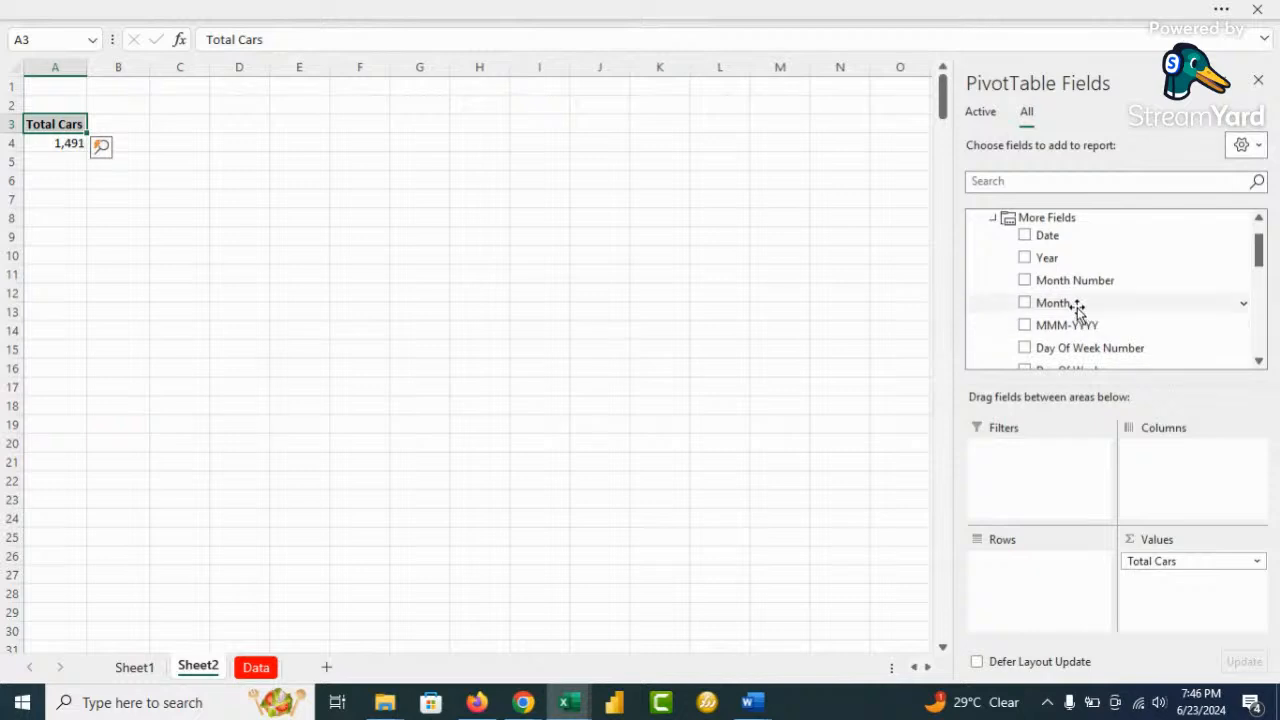
{"action": "left_click_drag", "start_coordinate": [1073, 305], "coordinate": [1029, 566]}
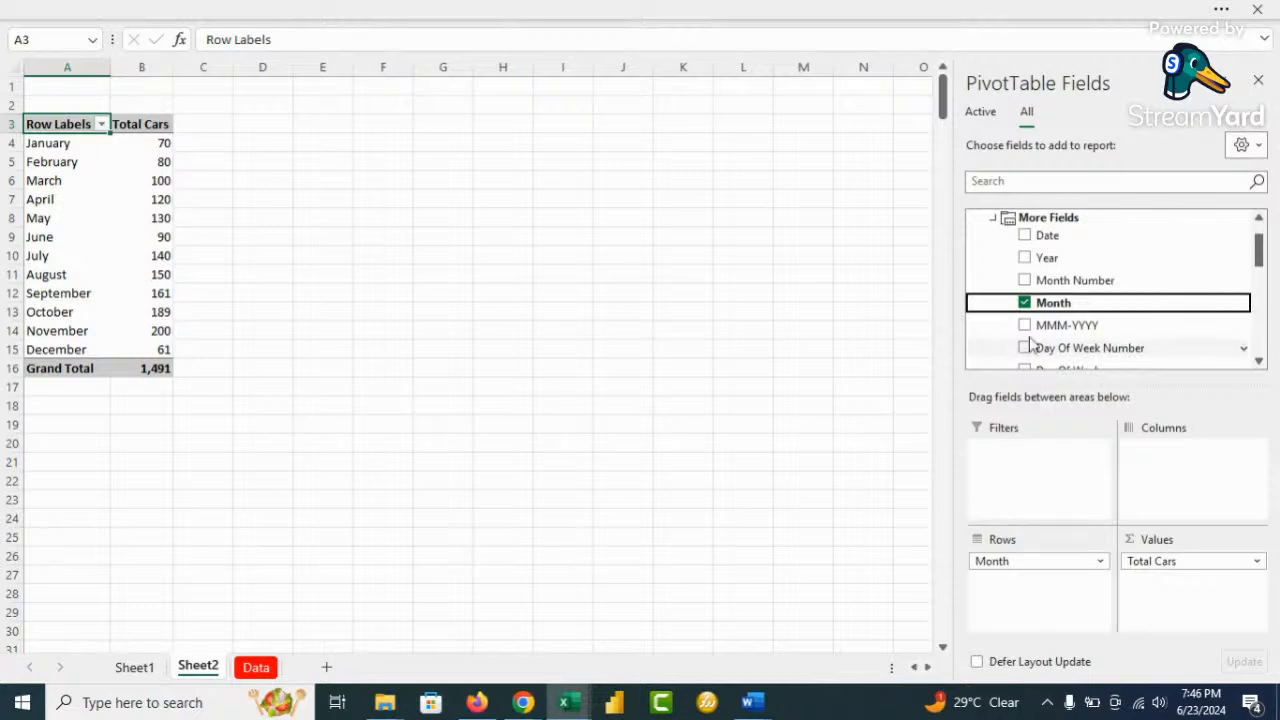
{"action": "scroll", "coordinate": [995, 226], "scroll_direction": "up", "scroll_amount": 1}
{"action": "left_click", "coordinate": [976, 217]}
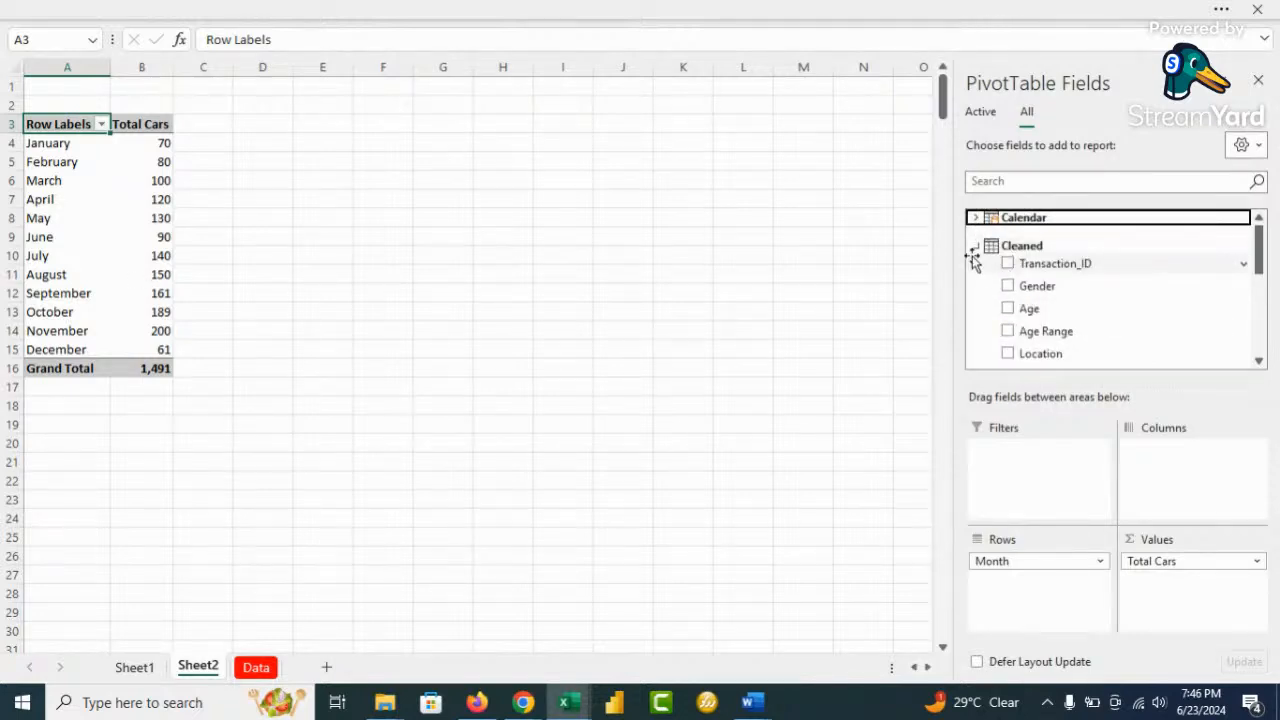
Add a Previous Month measure to Cleaned, starting its formula with =CALCULATE([Total Cars]
{"action": "right_click", "coordinate": [1035, 252]}
{"action": "left_click", "coordinate": [1092, 256]}
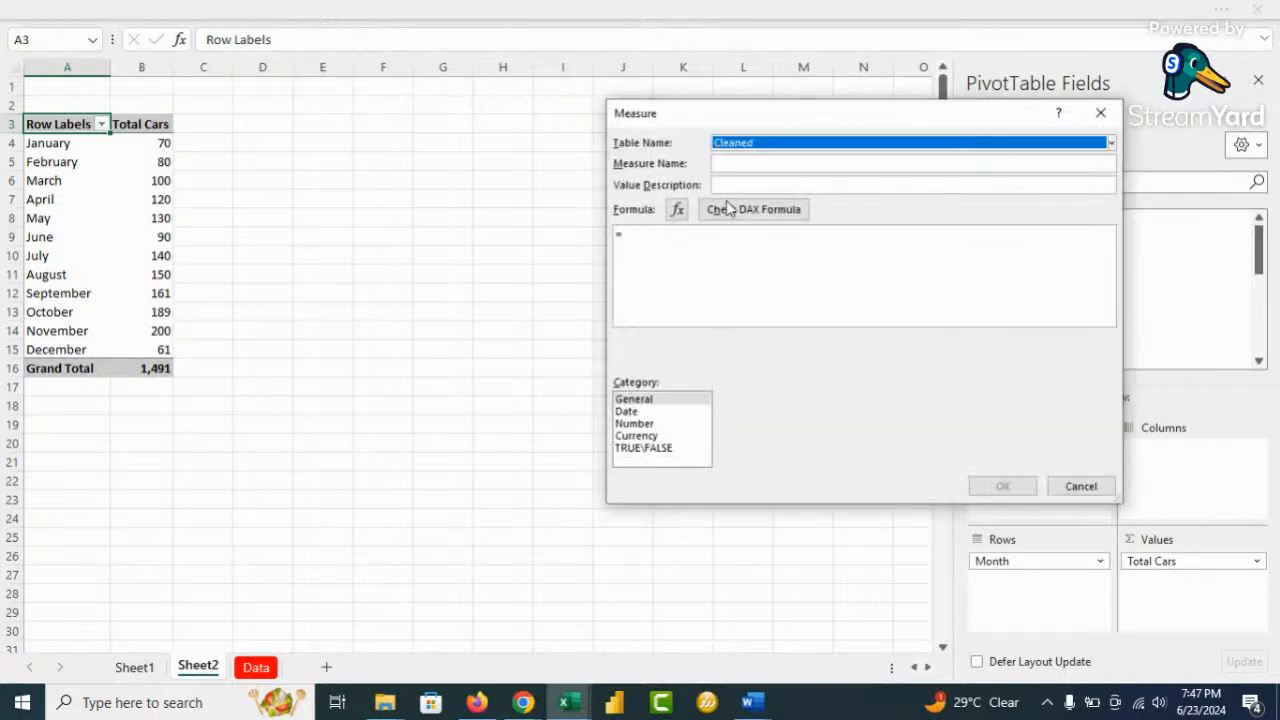
{"action": "left_click", "coordinate": [759, 165]}
{"action": "type", "text": "Previous Month"}
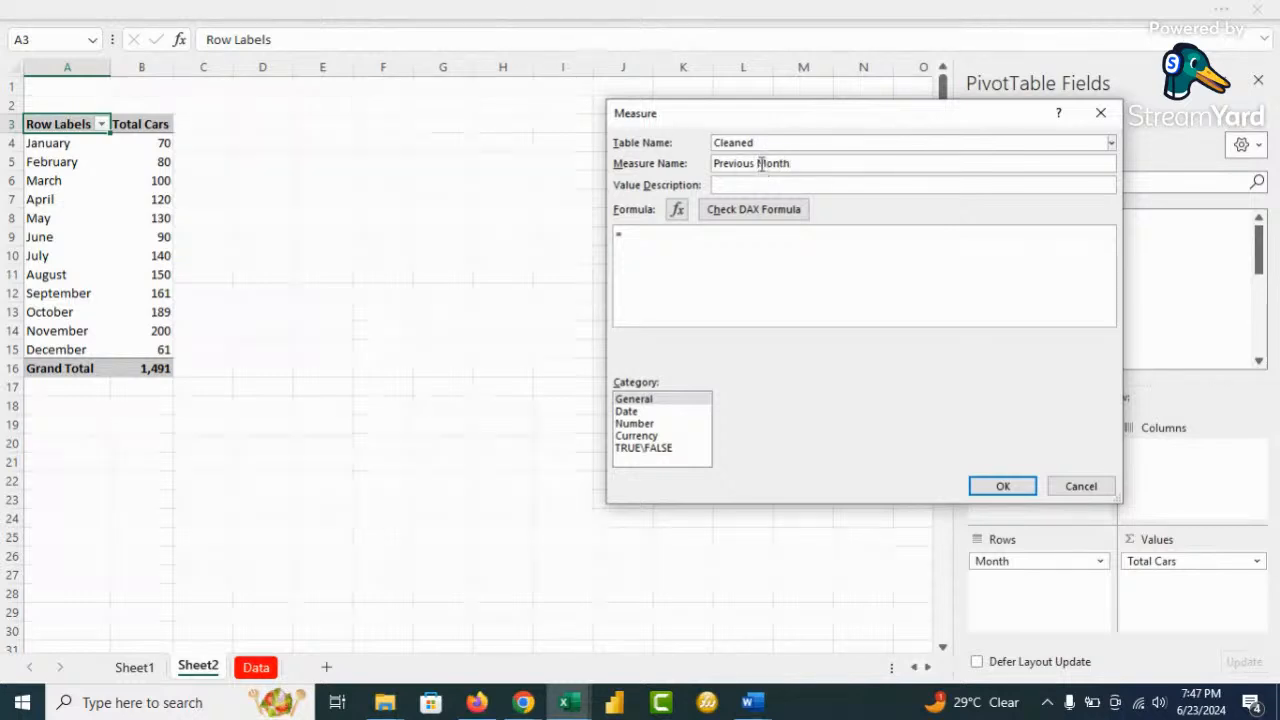
{"action": "left_click", "coordinate": [677, 242]}
{"action": "type", "text": "calc"}
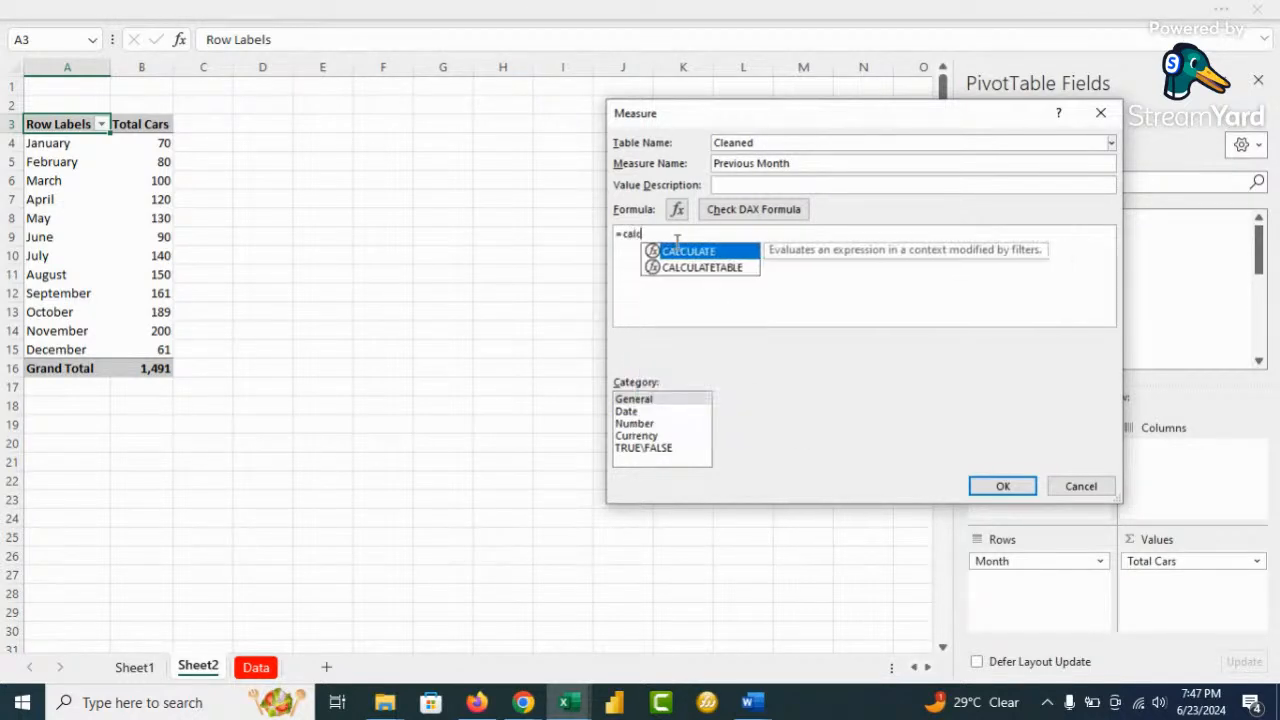
{"action": "key", "text": "Tab"}
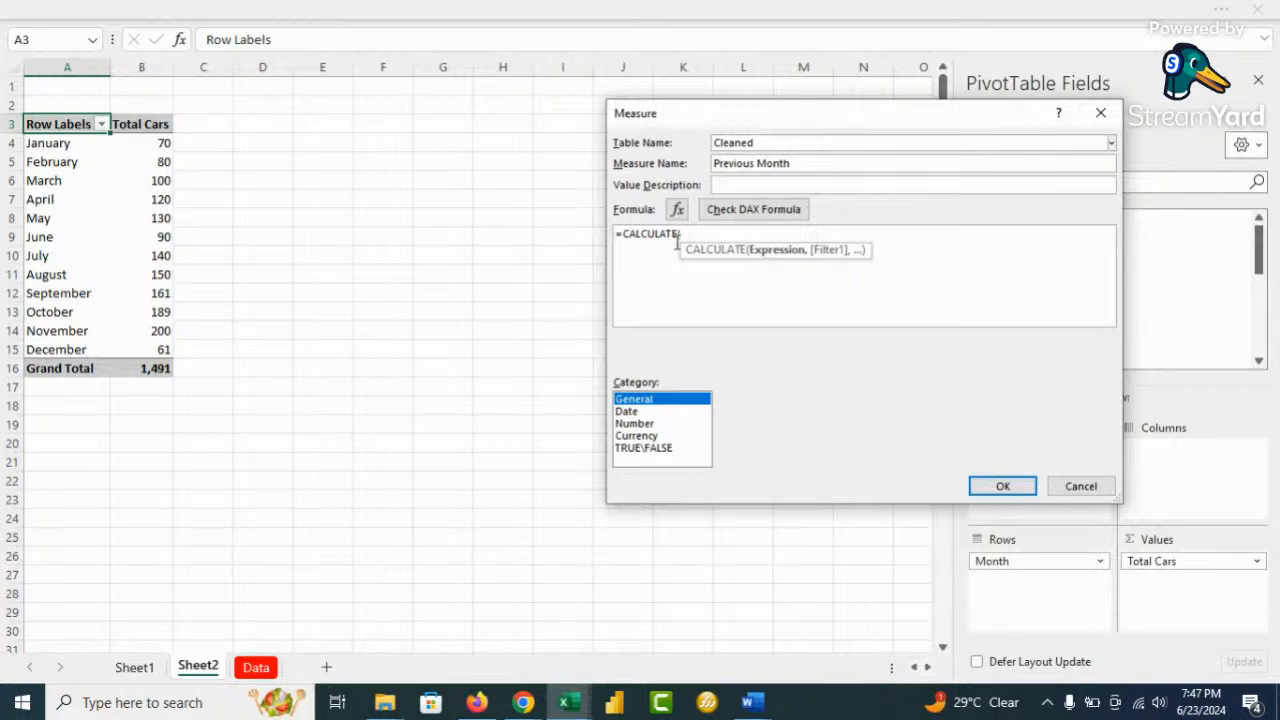
{"action": "type", "text": "total"}
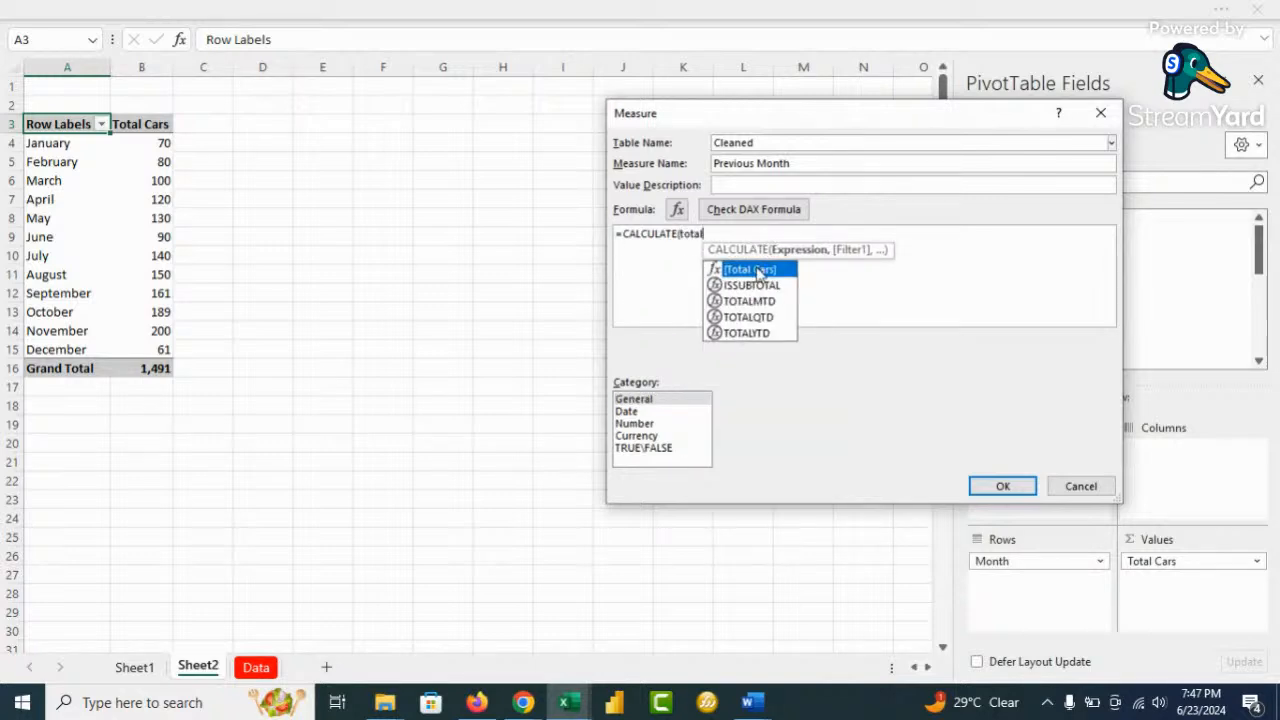
{"action": "double_click", "coordinate": [753, 270]}
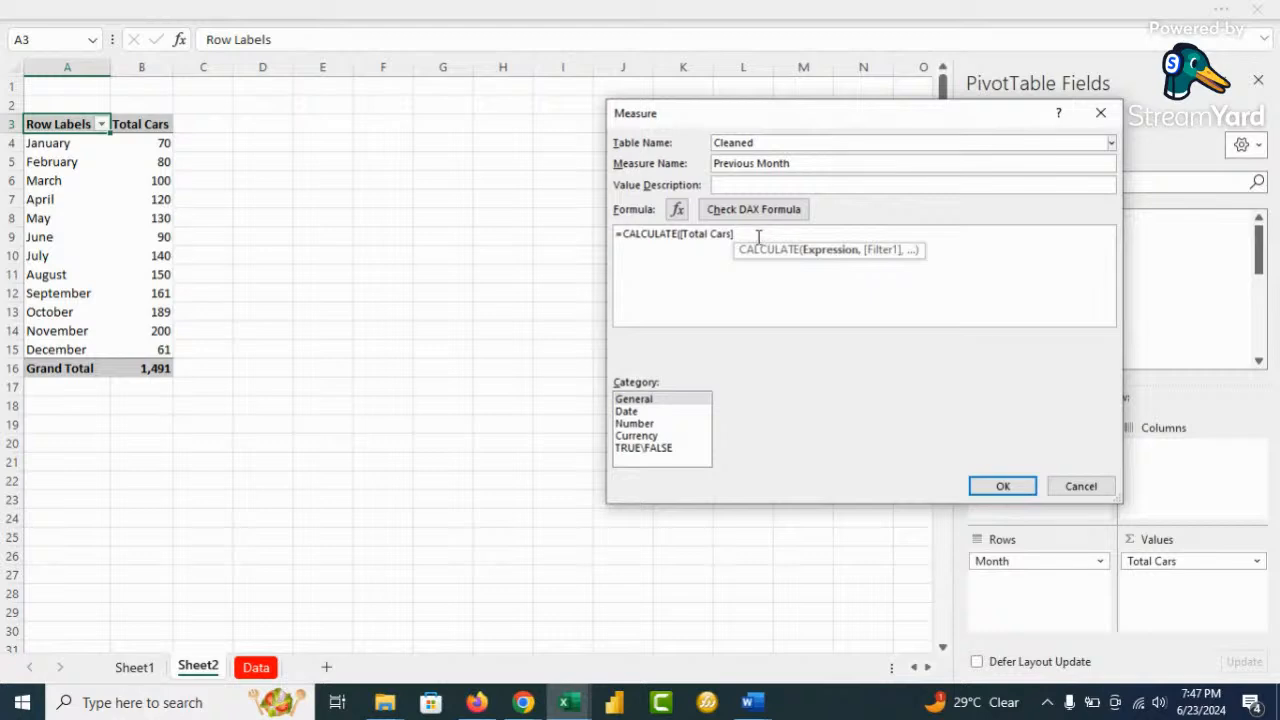
Complete the formula with DATEADD('Calendar'[Date],-1,MONTH) and close the brackets
{"action": "type", "text": ",dat"}
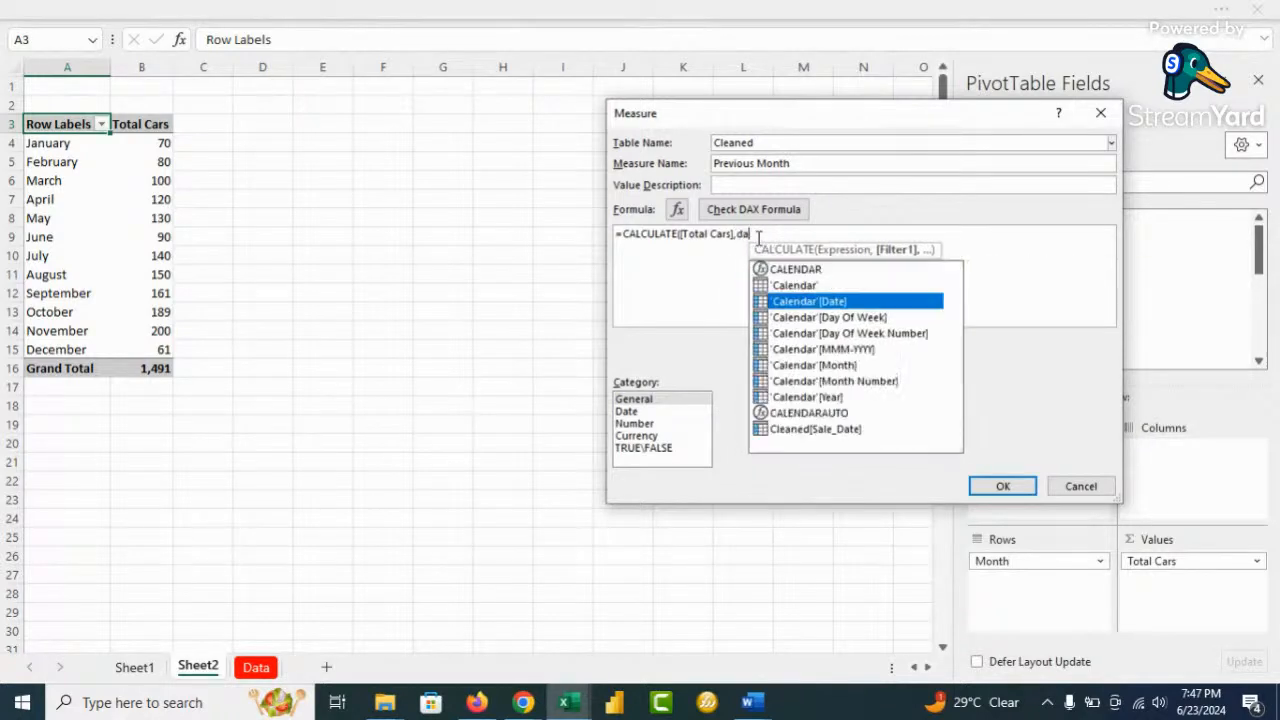
{"action": "key", "text": "BackSpace"}
{"action": "key", "text": "BackSpace"}
{"action": "key", "text": "BackSpace"}
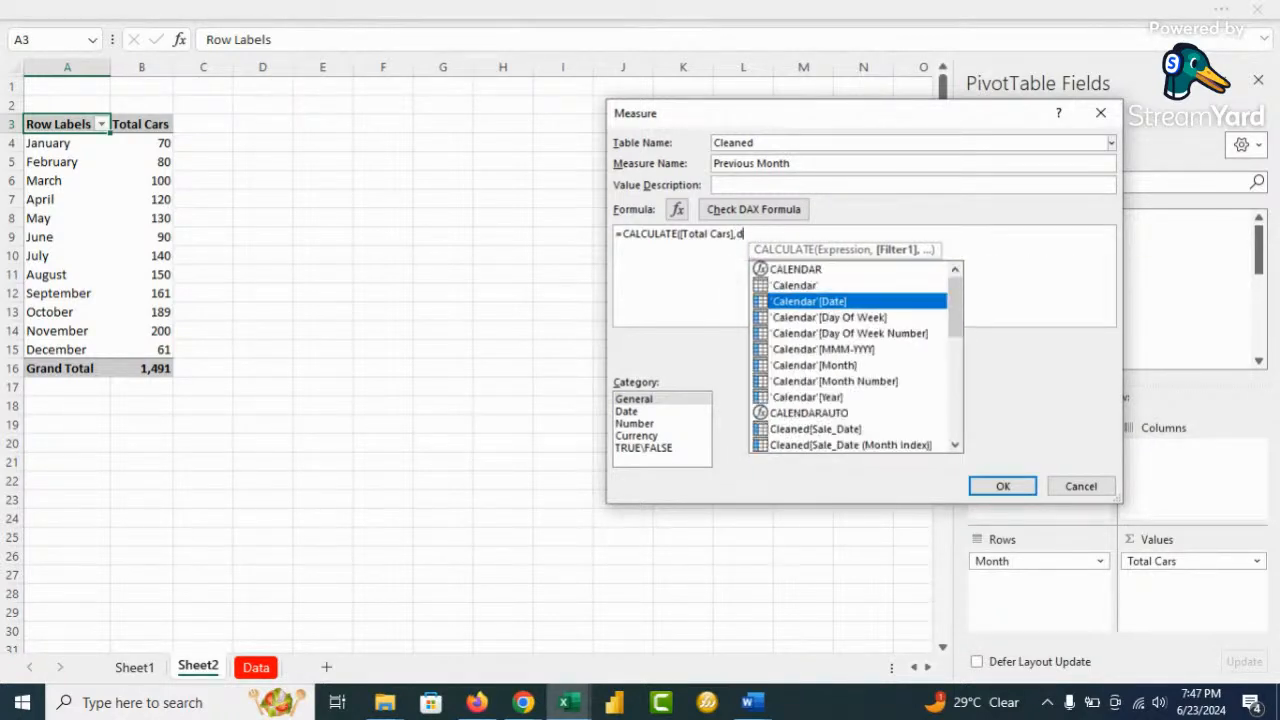
{"action": "type", "text": "dat"}
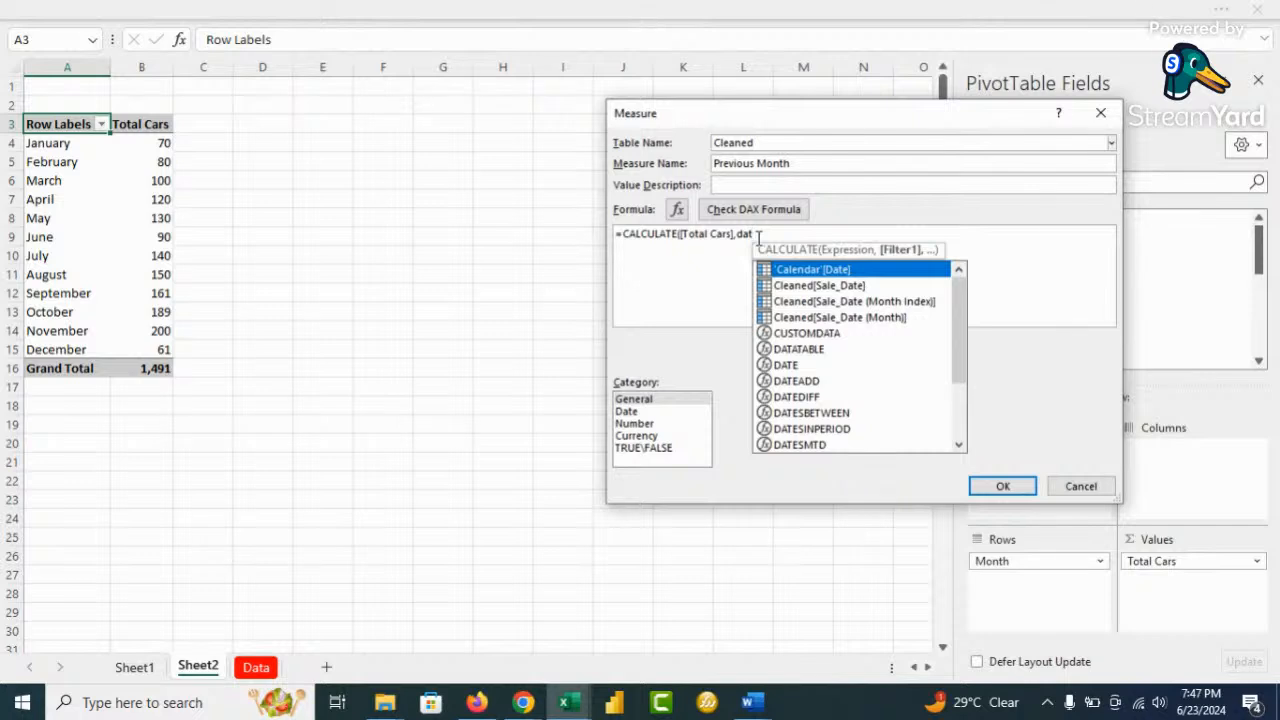
{"action": "type", "text": "e"}
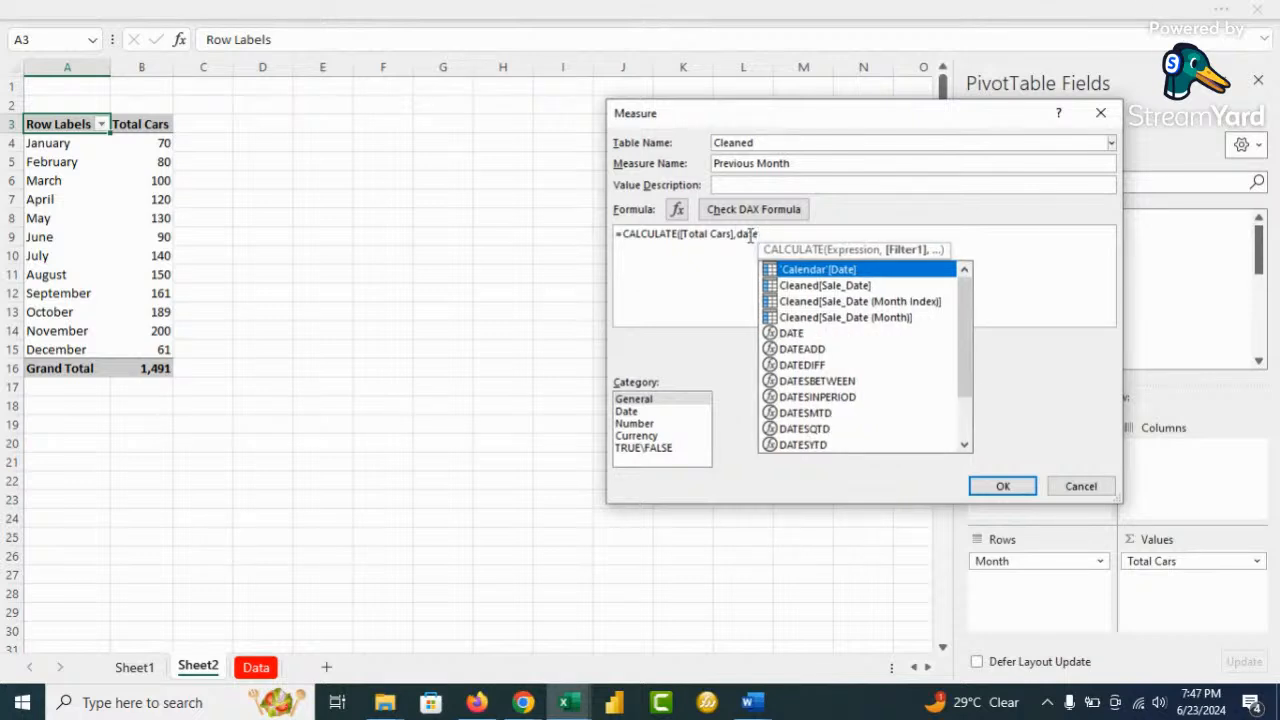
{"action": "double_click", "coordinate": [815, 349]}
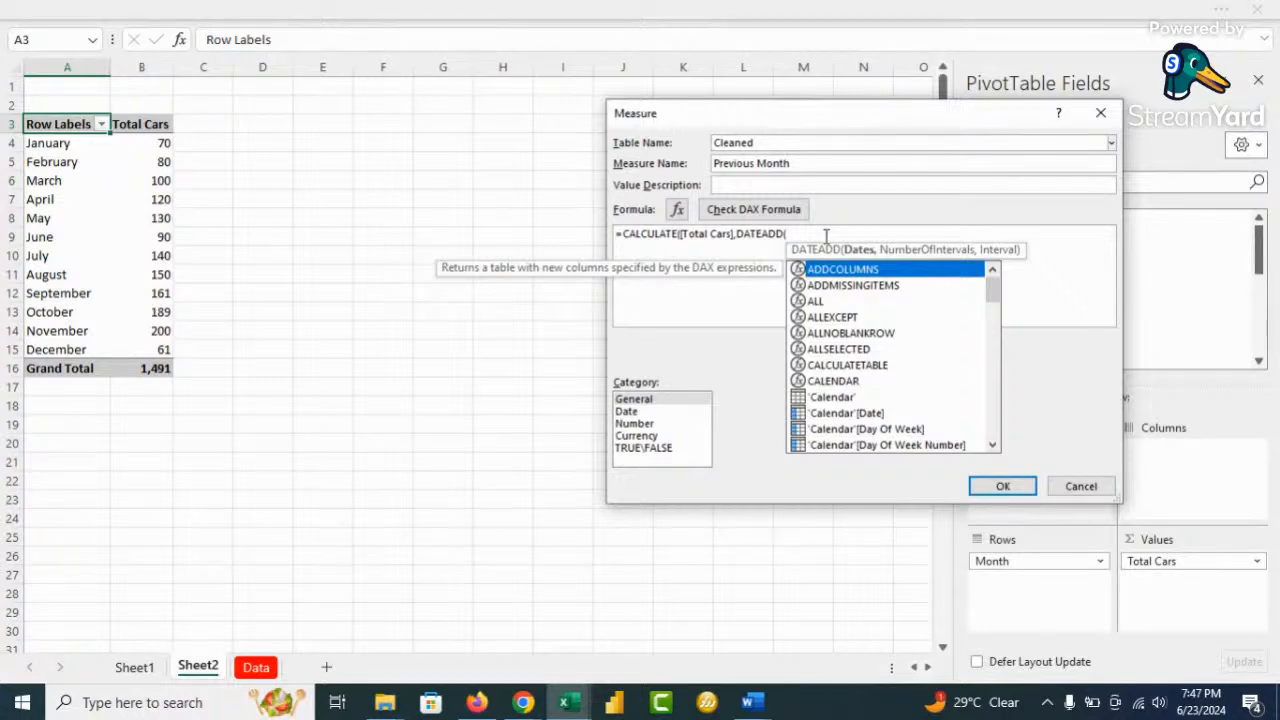
{"action": "type", "text": "cal"}
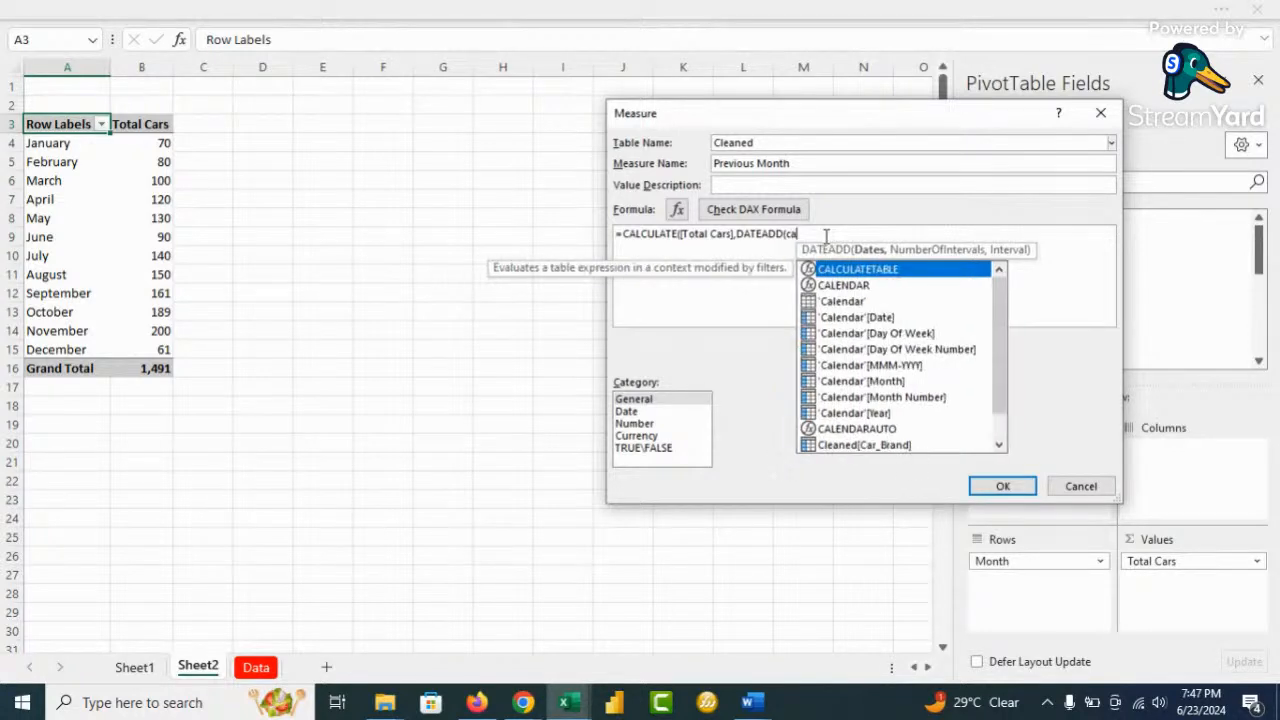
{"action": "double_click", "coordinate": [890, 320]}
{"action": "type", "text": ",-1"}
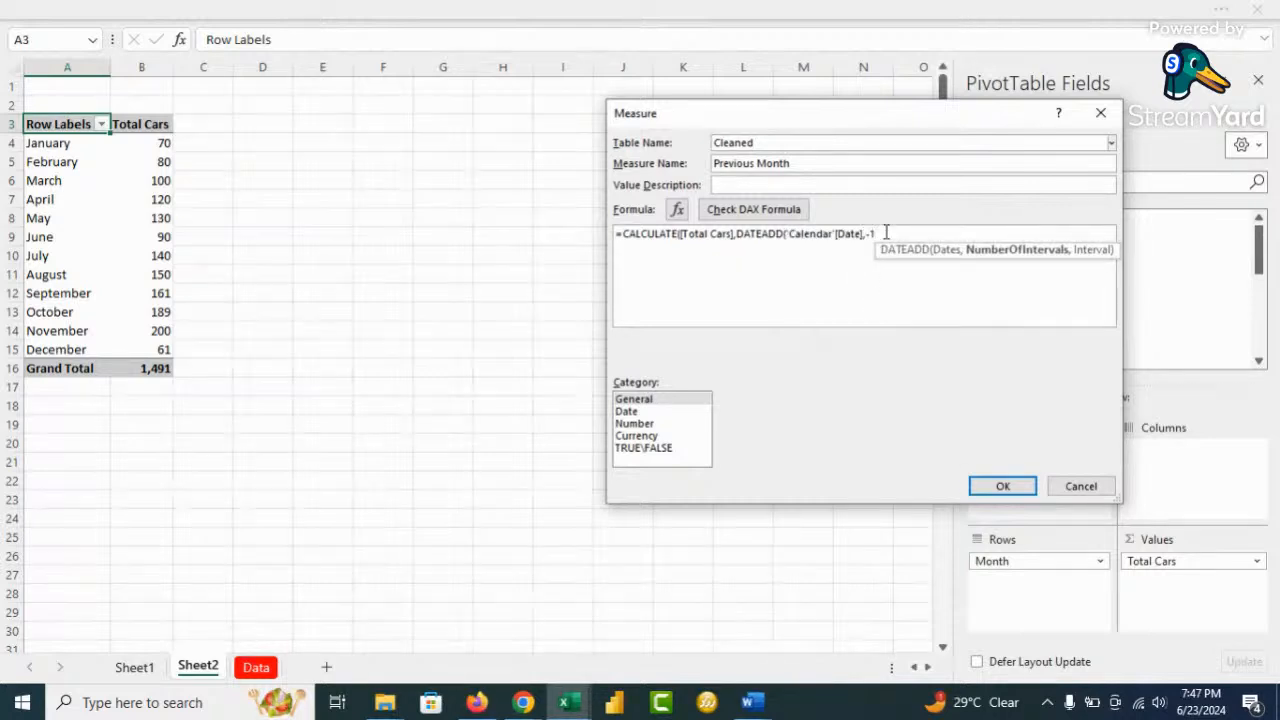
{"action": "type", "text": ","}
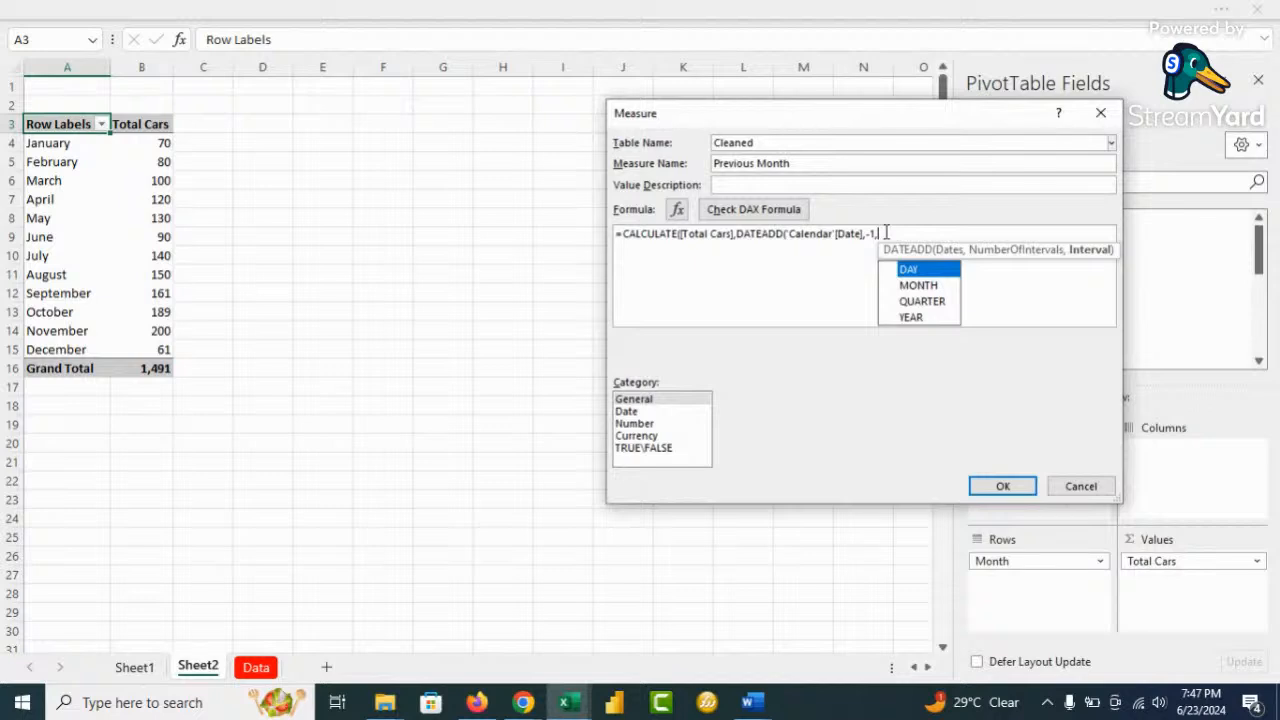
{"action": "key", "text": "Down"}
{"action": "key", "text": "Tab"}
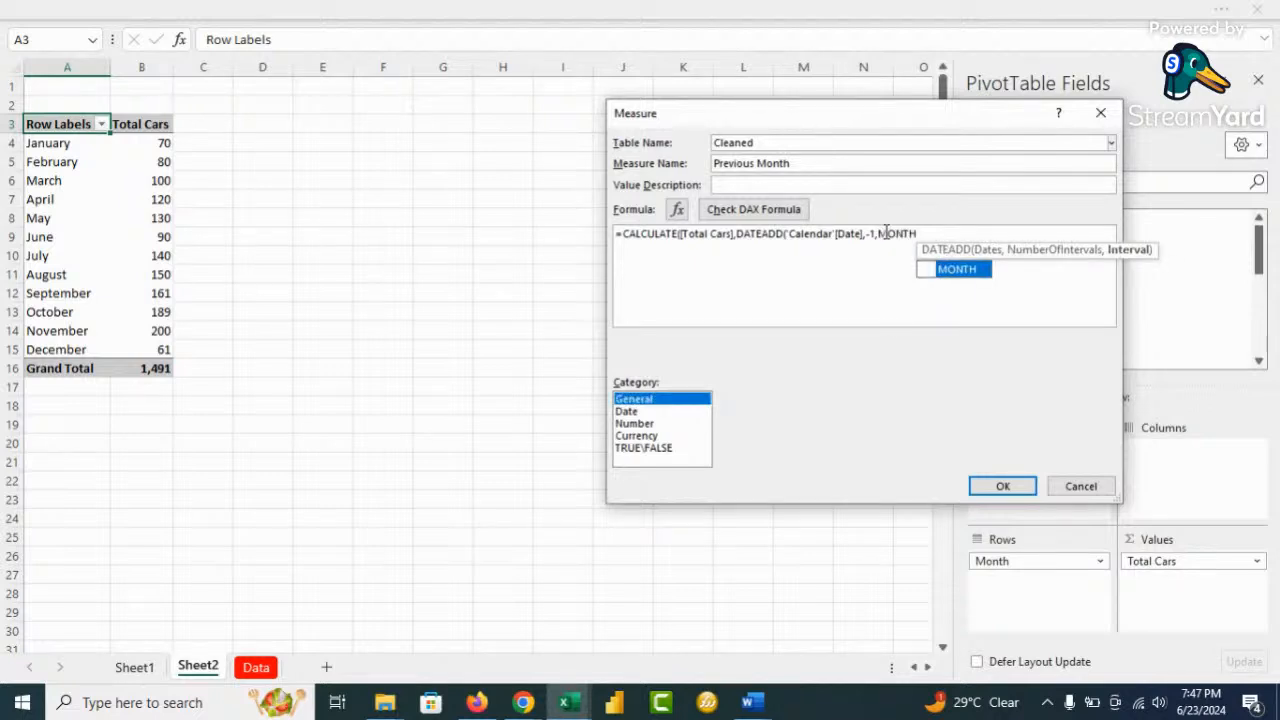
{"action": "left_click", "coordinate": [948, 232]}
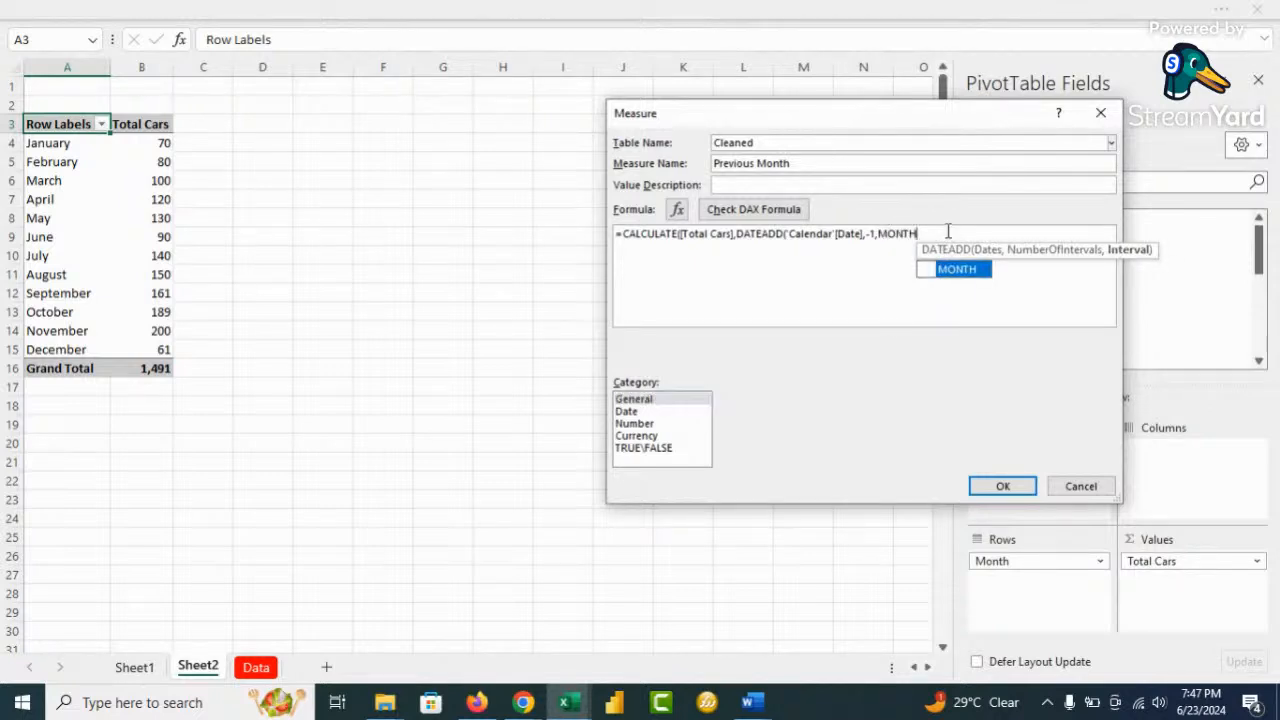
{"action": "type", "text": "))"}
{"action": "scroll", "coordinate": [938, 274], "scroll_direction": "up", "scroll_amount": 5, "text": "ctrl"}
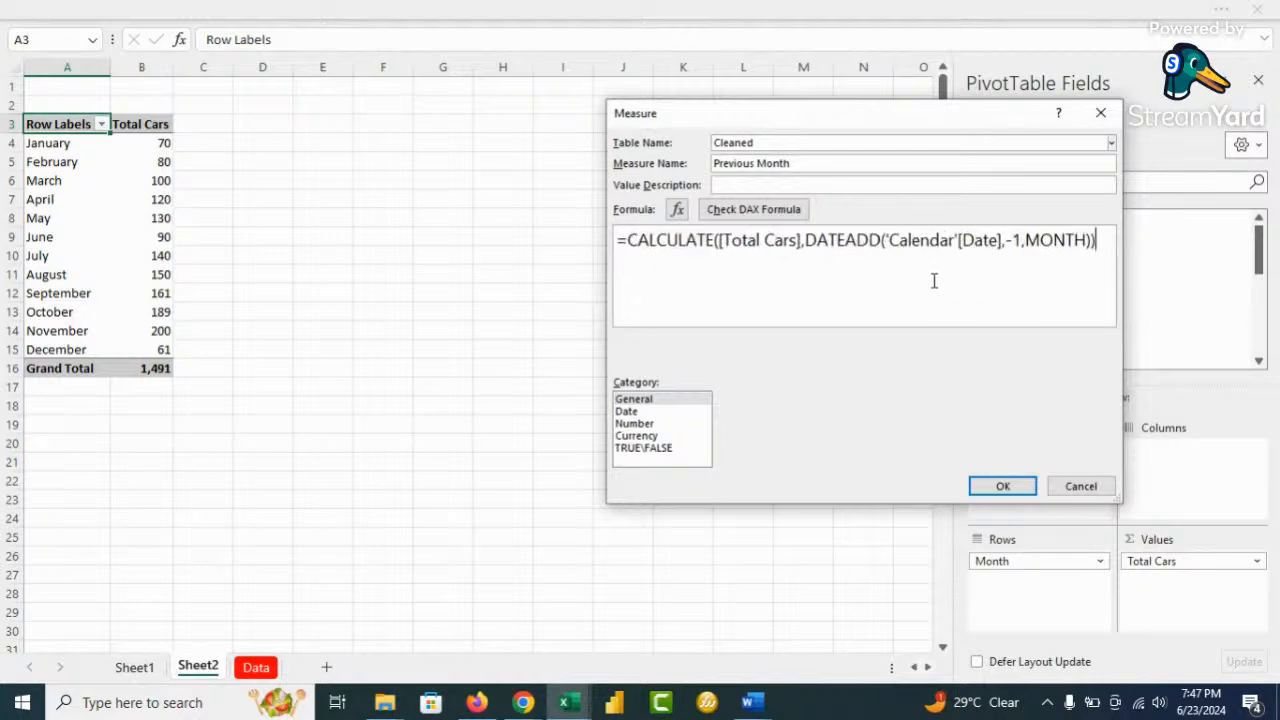
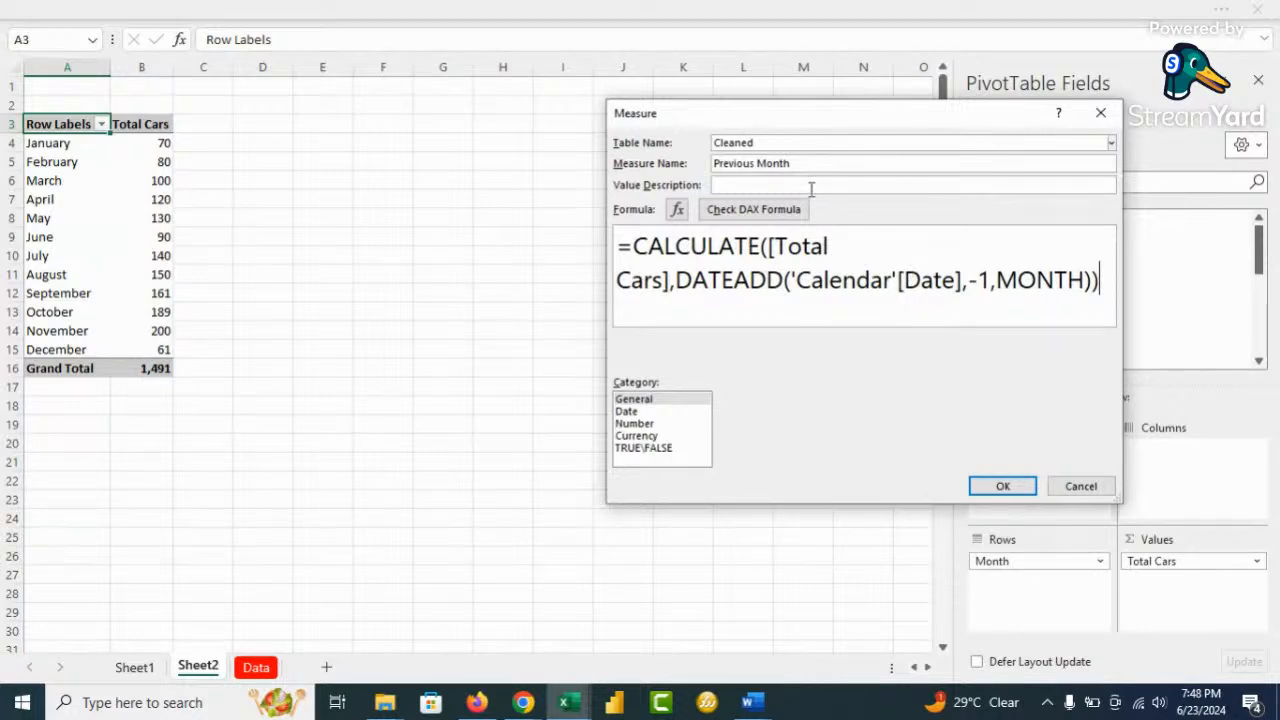
Format the Previous Month measure as a whole number with 1000 separator, check its DAX and save it
{"action": "left_click", "coordinate": [635, 424]}
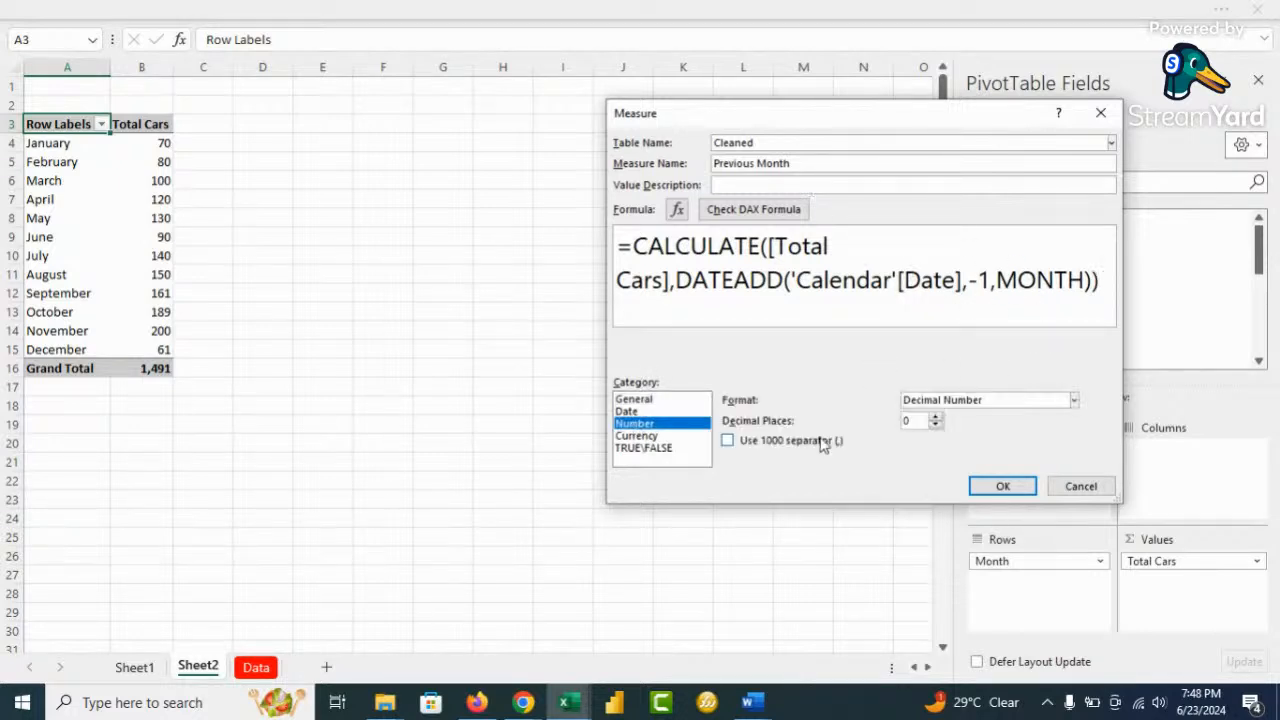
{"action": "left_click", "coordinate": [1008, 404]}
{"action": "left_click", "coordinate": [963, 444]}
{"action": "left_click", "coordinate": [728, 441]}
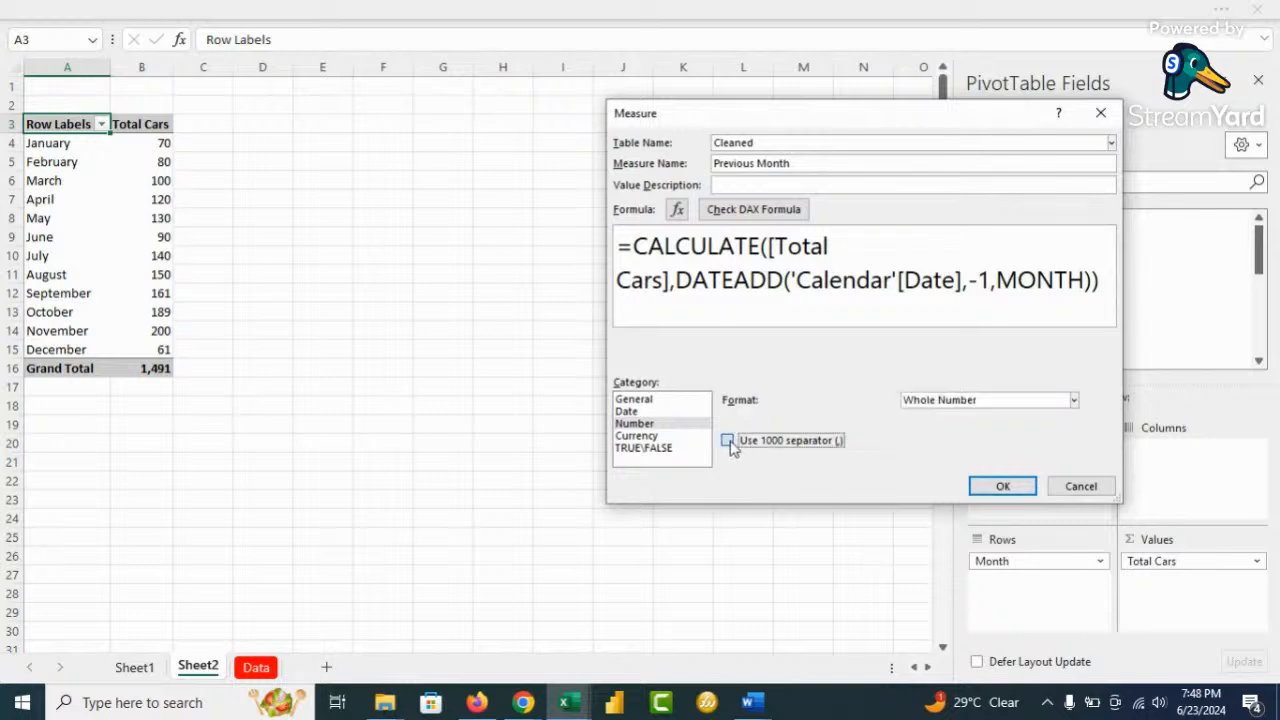
{"action": "left_click", "coordinate": [748, 212]}
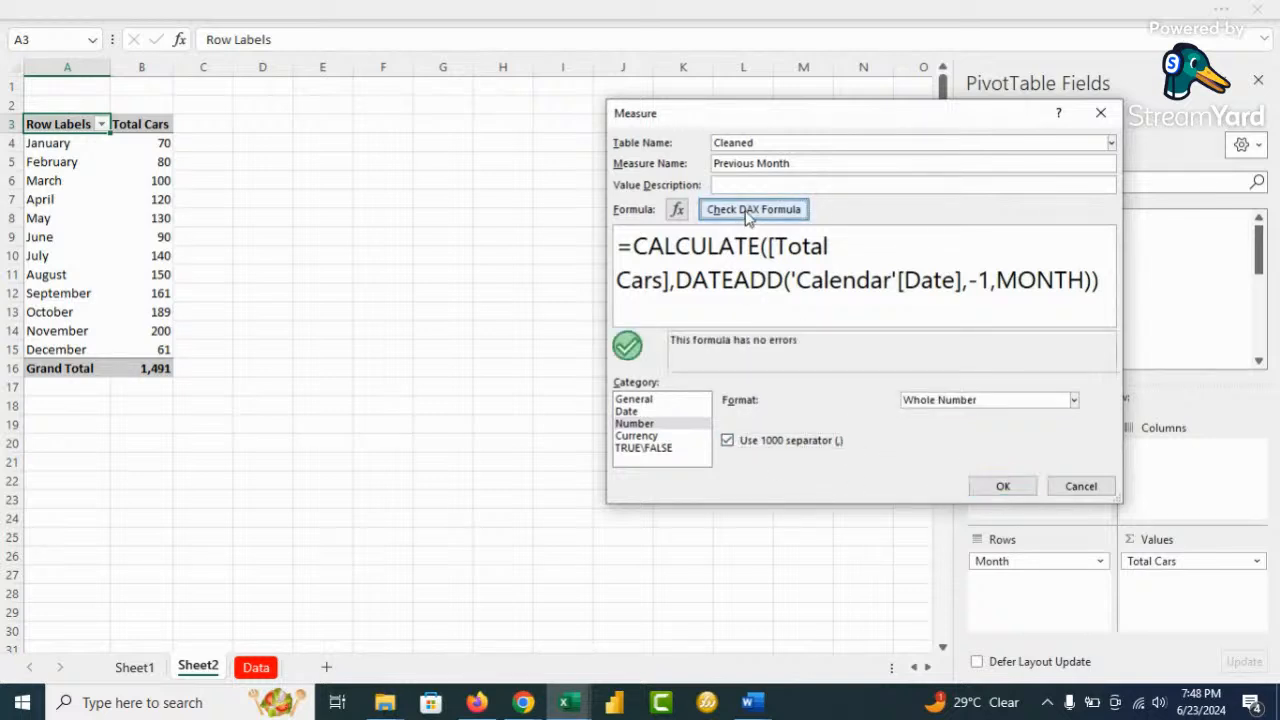
{"action": "left_click", "coordinate": [1003, 486]}
Add Previous Month to the pivot values so it trails Total Cars by one month
{"action": "scroll", "coordinate": [1099, 286], "scroll_direction": "down", "scroll_amount": 3}
{"action": "scroll", "coordinate": [1099, 286], "scroll_direction": "down", "scroll_amount": 3}
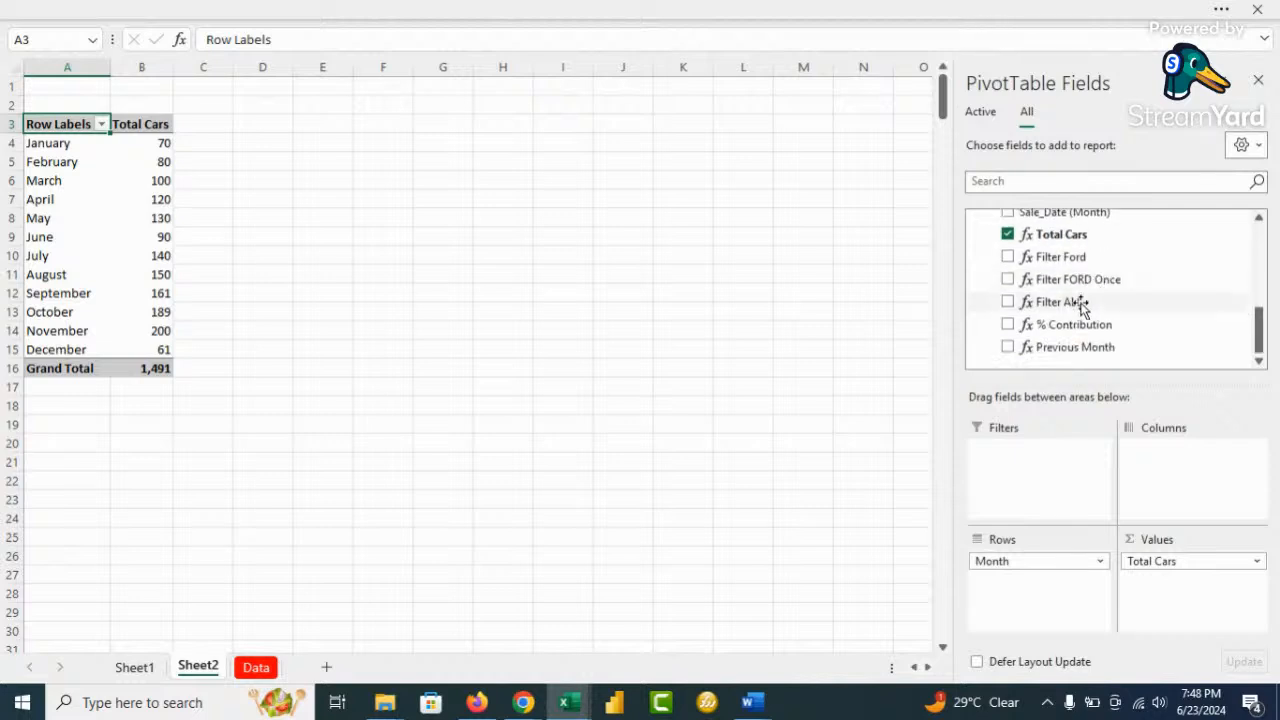
{"action": "left_click", "coordinate": [1007, 347]}
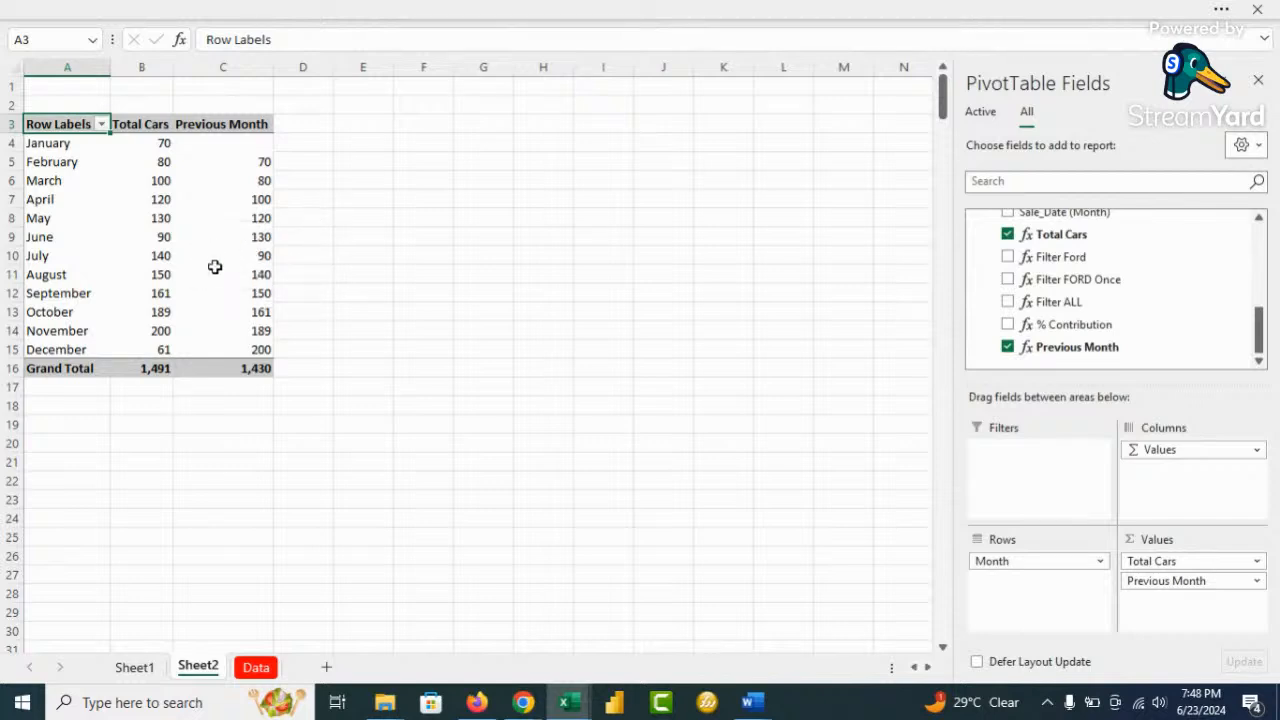
{"action": "mouse_move", "coordinate": [214, 267]}
{"action": "mouse_move", "coordinate": [206, 237]}
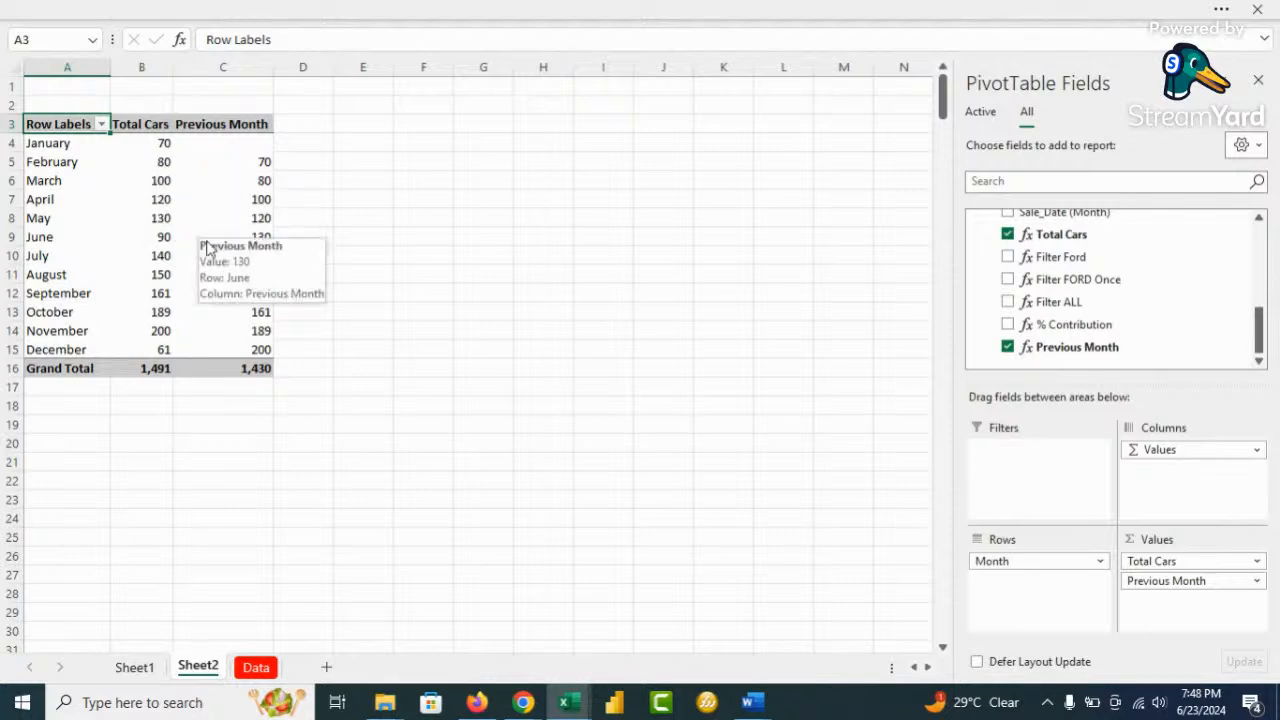
{"action": "scroll", "coordinate": [1052, 300], "scroll_direction": "up", "scroll_amount": 3}
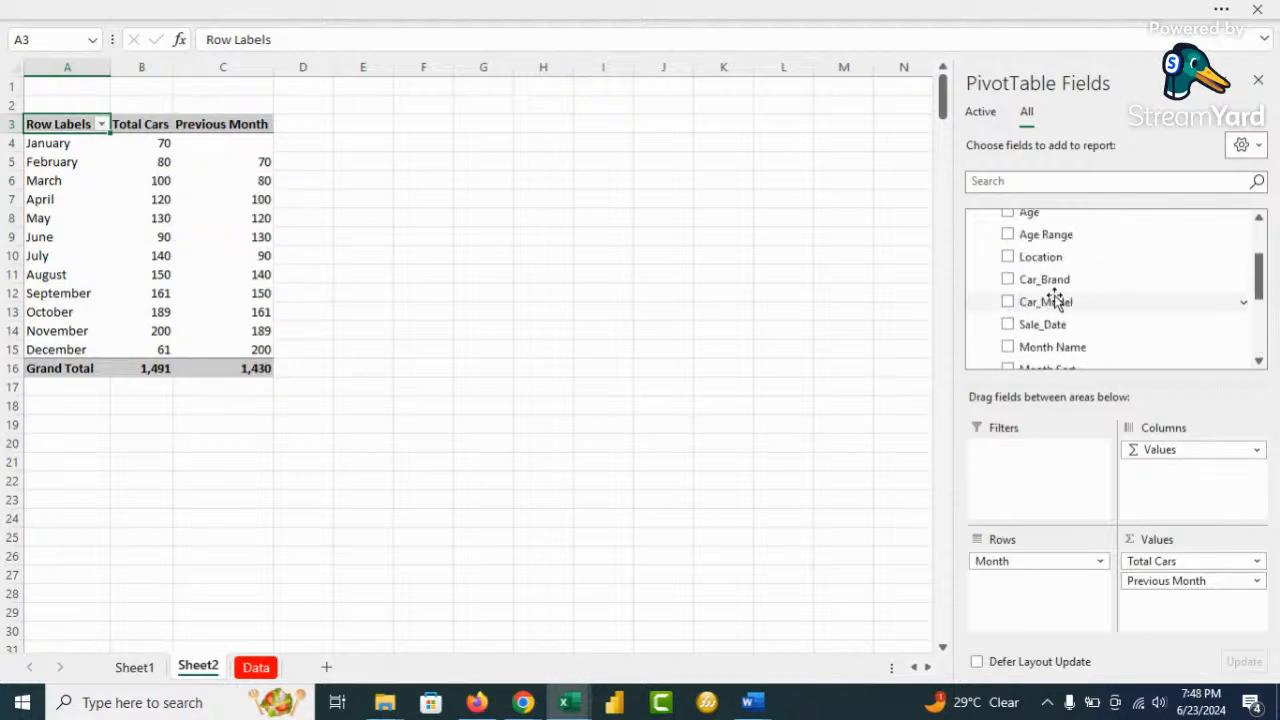
{"action": "scroll", "coordinate": [1052, 300], "scroll_direction": "up", "scroll_amount": 2}
Create a Variance measure in Cleaned with the formula =[Total Cars]-[Previous Month]
{"action": "right_click", "coordinate": [1025, 250]}
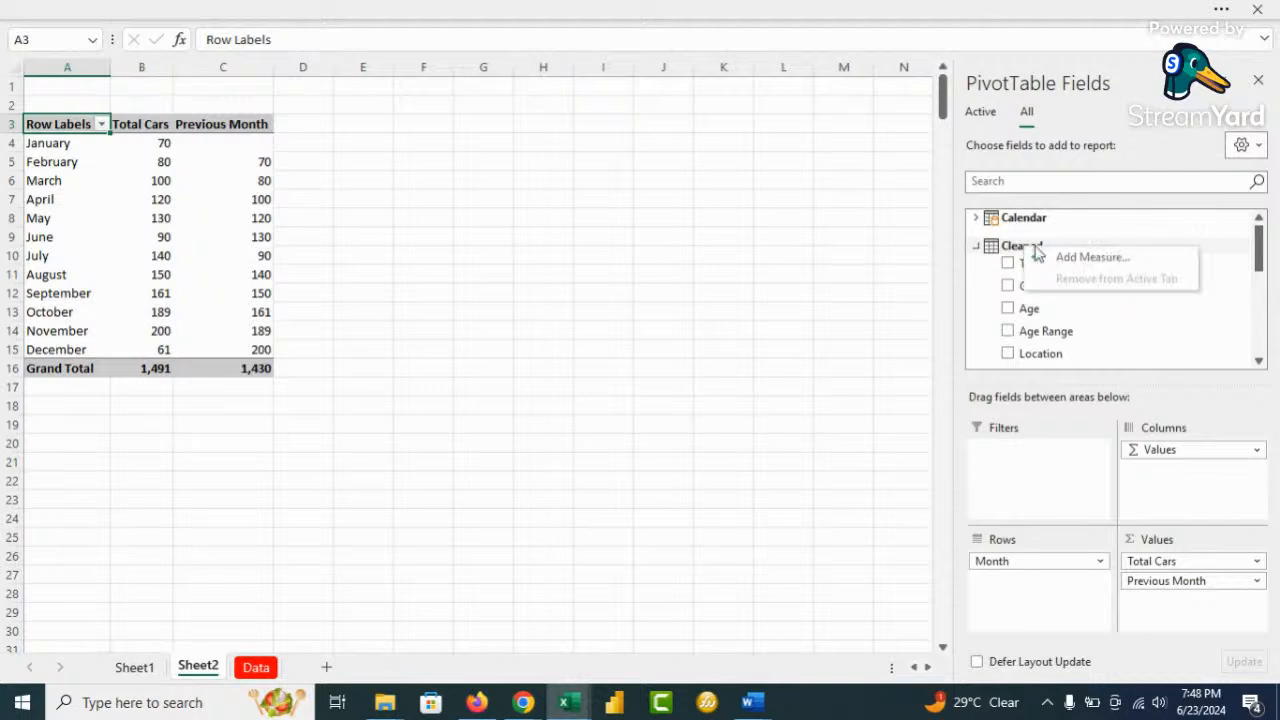
{"action": "left_click", "coordinate": [1076, 258]}
{"action": "left_click", "coordinate": [745, 162]}
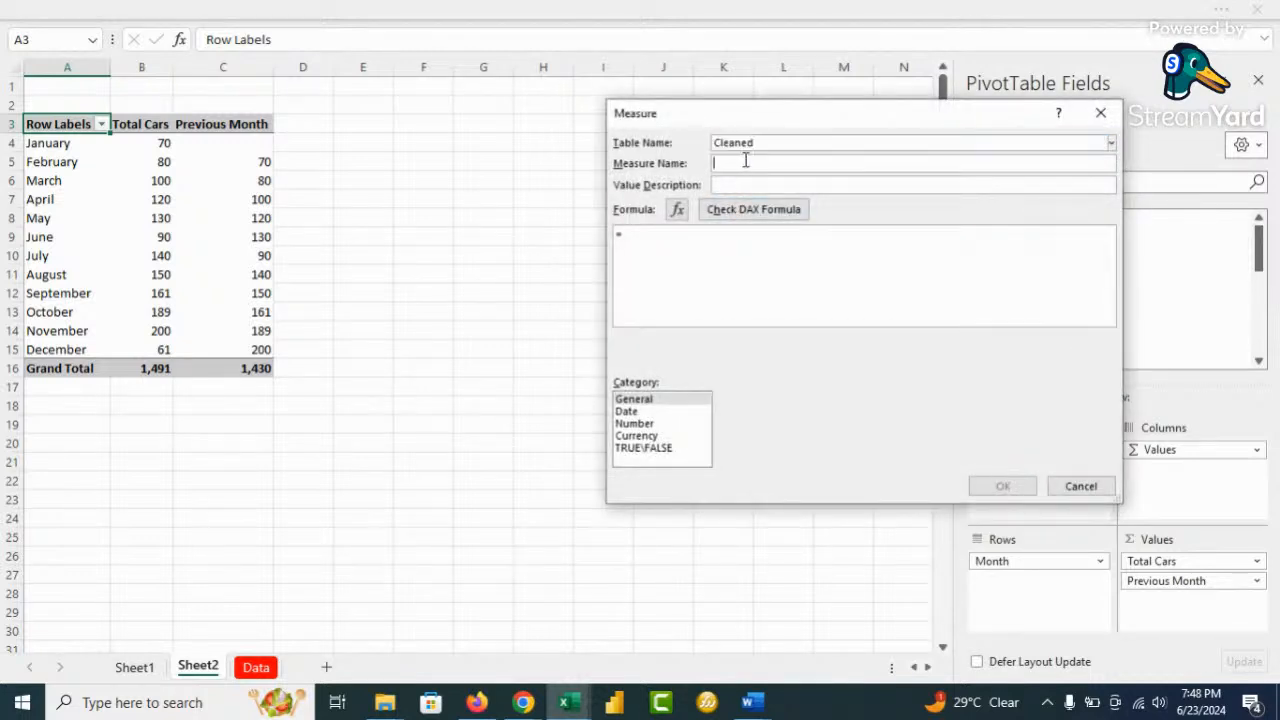
{"action": "type", "text": "Variance"}
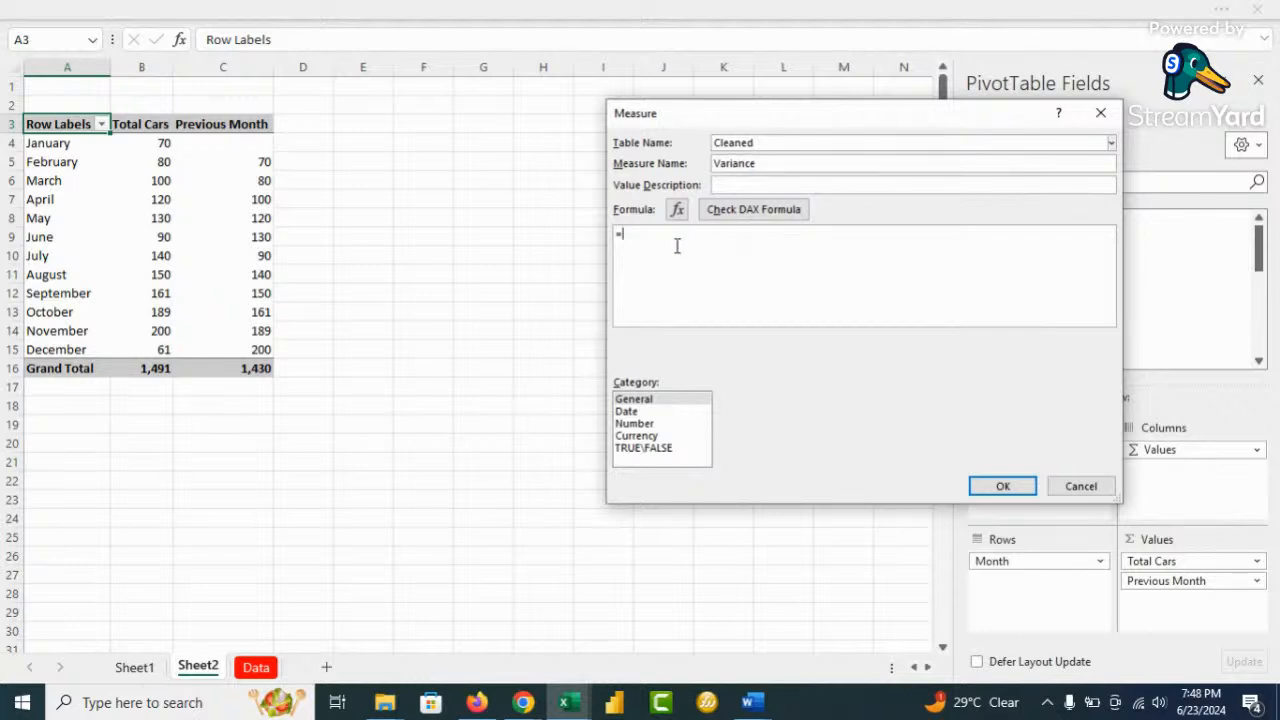
{"action": "type", "text": "to"}
{"action": "key", "text": "Tab"}
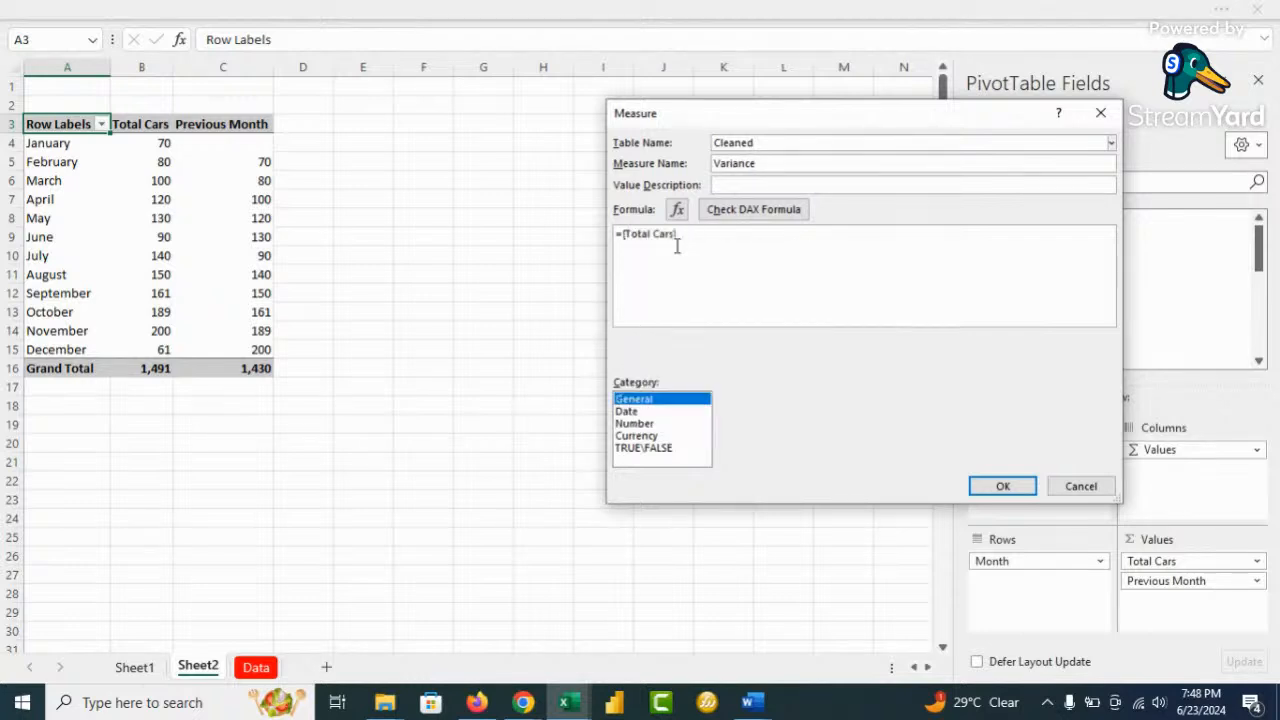
{"action": "left_click", "coordinate": [700, 236]}
{"action": "type", "text": "-pre"}
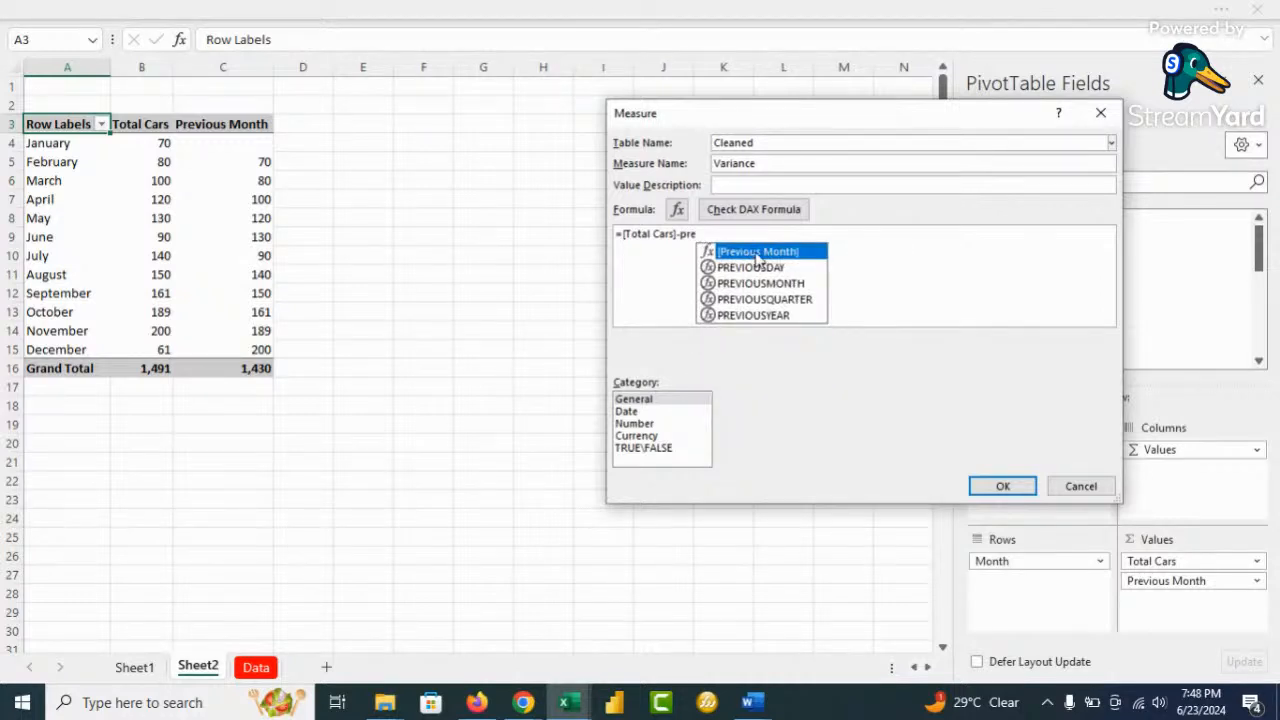
{"action": "key", "text": "Tab"}
Format Variance as a whole number with 1000 separator, save it and add it to the pivot
{"action": "left_click", "coordinate": [635, 423]}
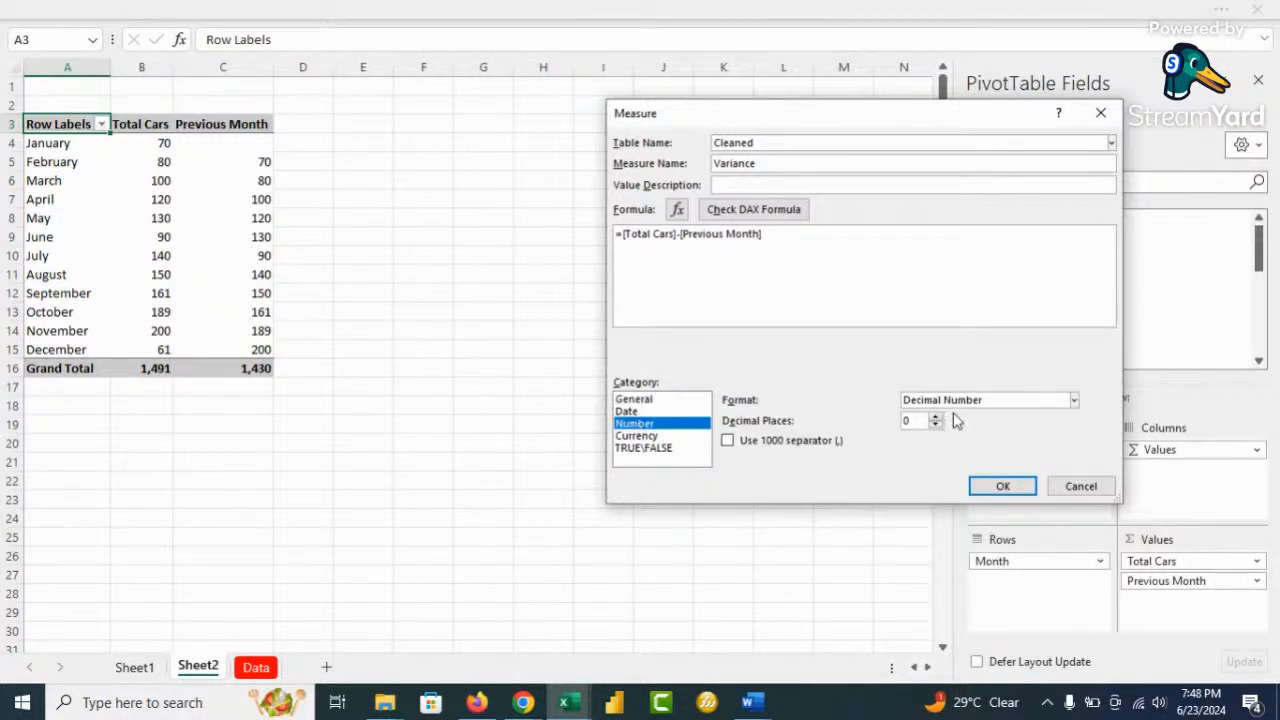
{"action": "left_click", "coordinate": [971, 403]}
{"action": "left_click", "coordinate": [942, 437]}
{"action": "left_click", "coordinate": [757, 445]}
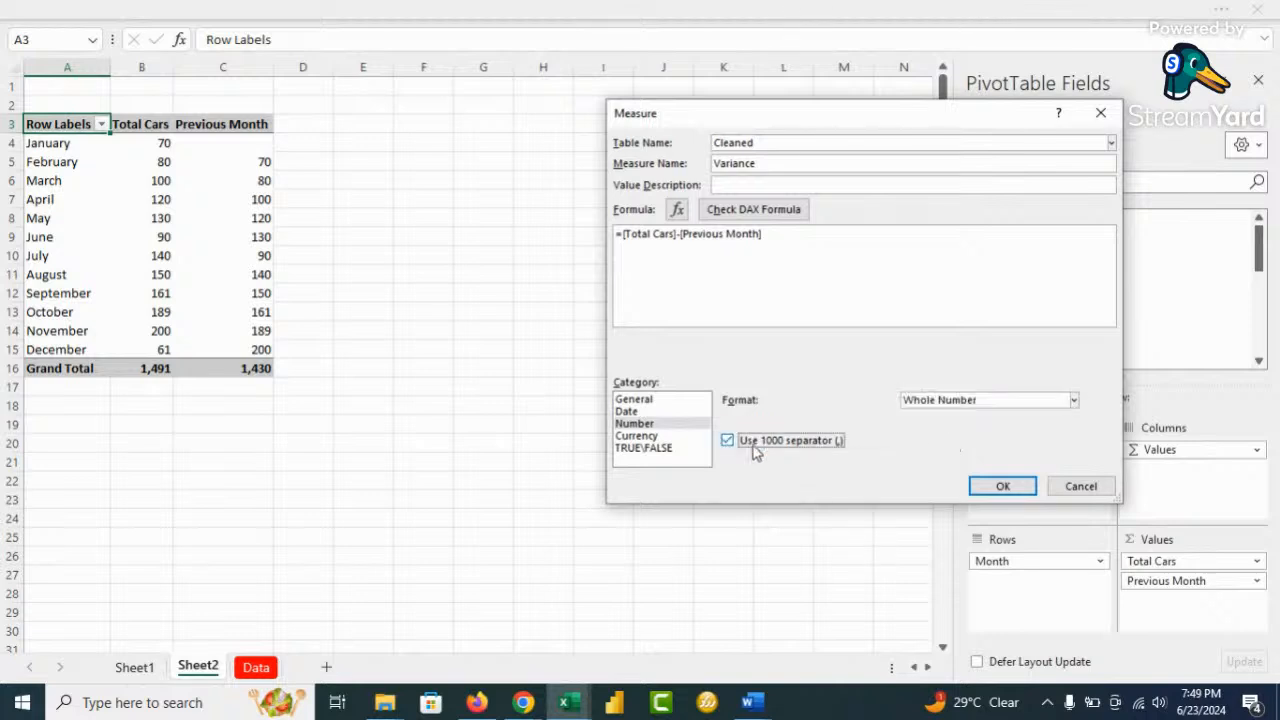
{"action": "left_click", "coordinate": [765, 213]}
{"action": "left_click", "coordinate": [1004, 486]}
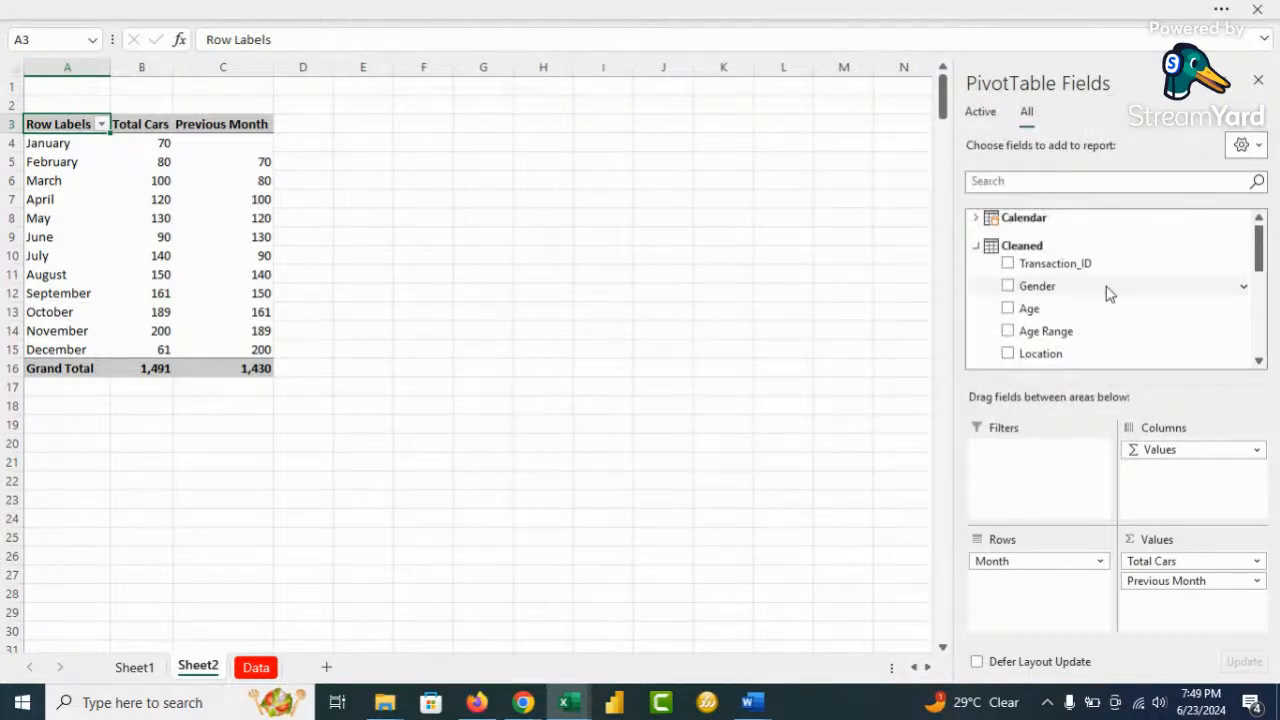
{"action": "scroll", "coordinate": [1106, 286], "scroll_direction": "down", "scroll_amount": 10}
{"action": "left_click", "coordinate": [1008, 348]}
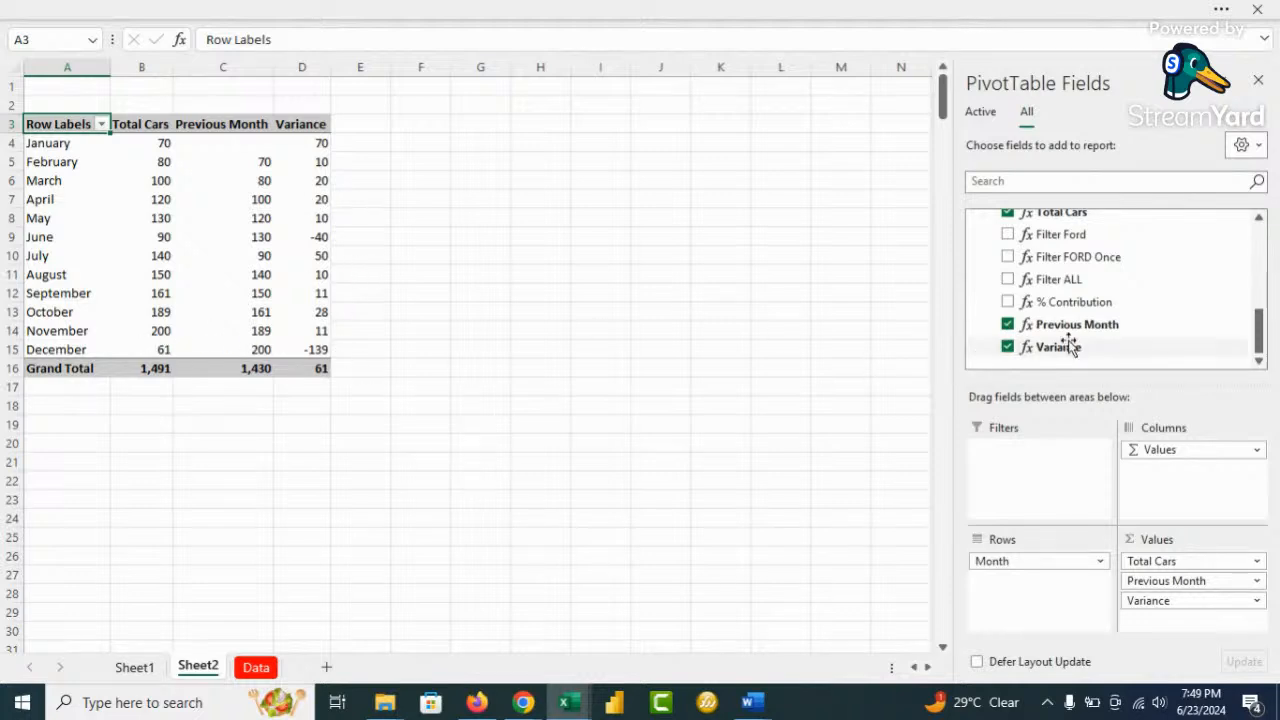
{"action": "scroll", "coordinate": [1063, 337], "scroll_direction": "up", "scroll_amount": 5}
{"action": "scroll", "coordinate": [1024, 257], "scroll_direction": "up", "scroll_amount": 2}
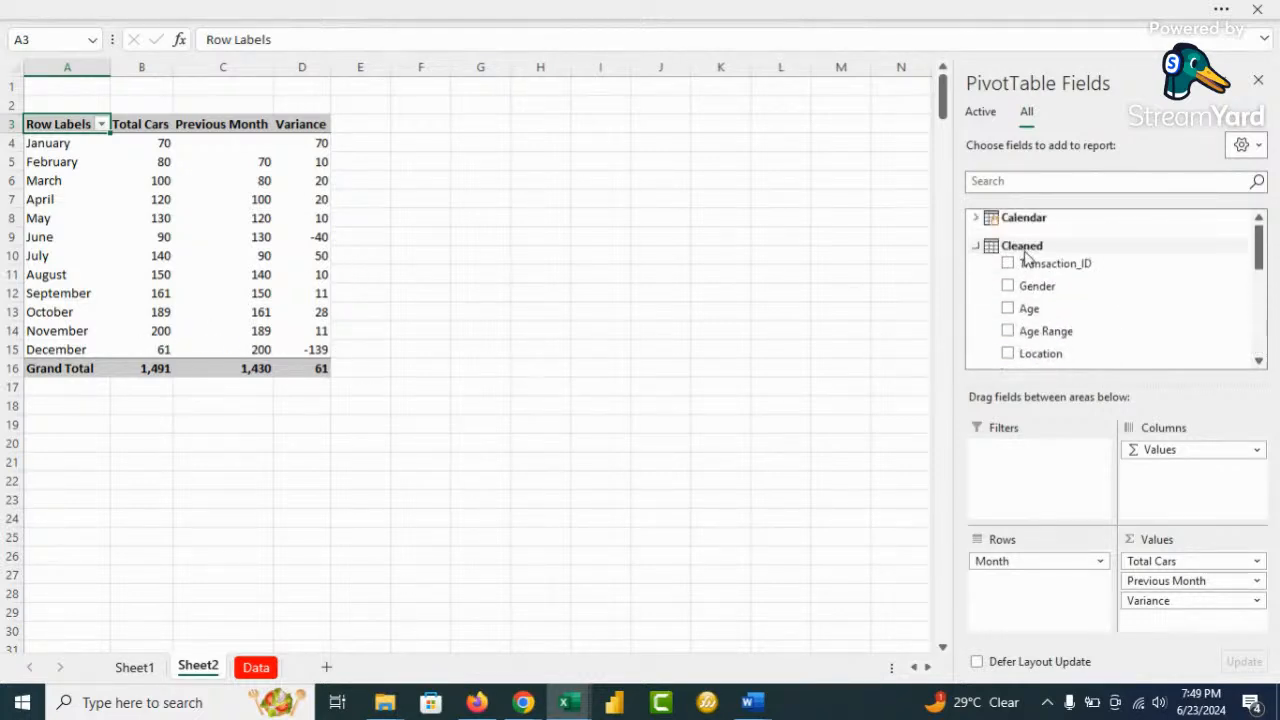
Create a Growth % measure in Cleaned as =DIVIDE([Variance],[Previous Month],0)
{"action": "right_click", "coordinate": [1029, 246]}
{"action": "left_click", "coordinate": [1087, 259]}
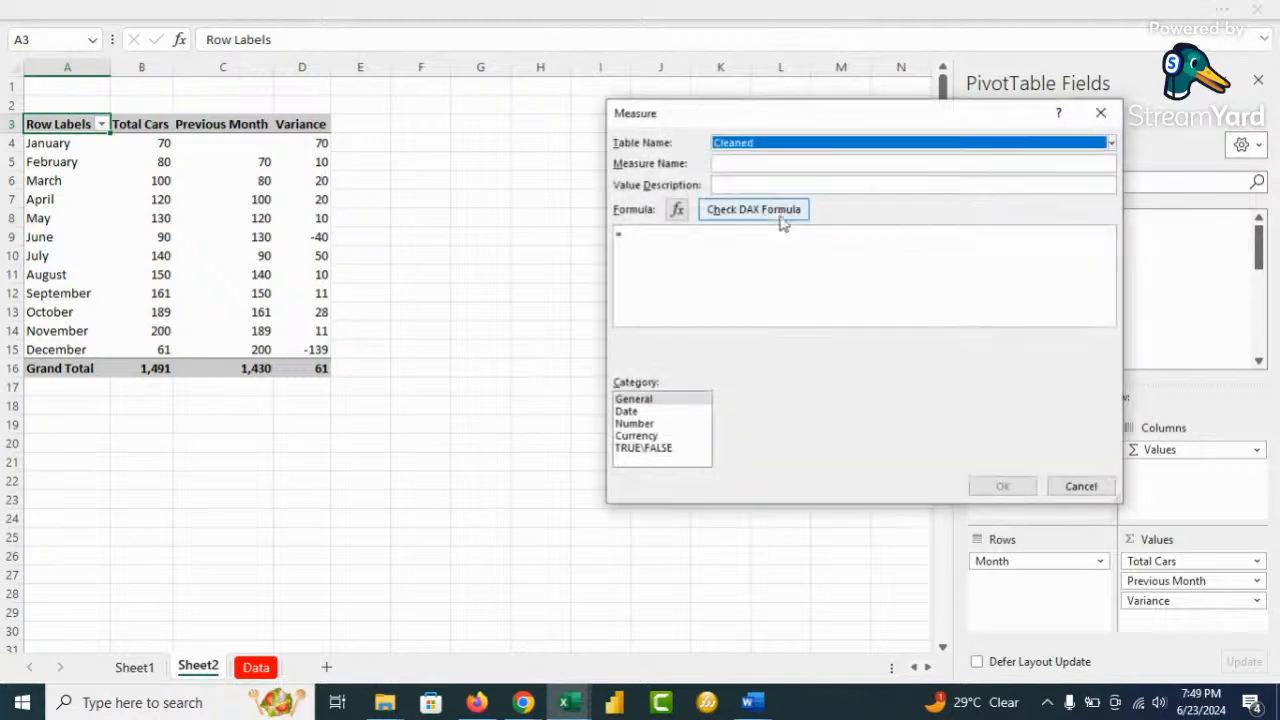
{"action": "left_click", "coordinate": [743, 164]}
{"action": "type", "text": "Growth %"}
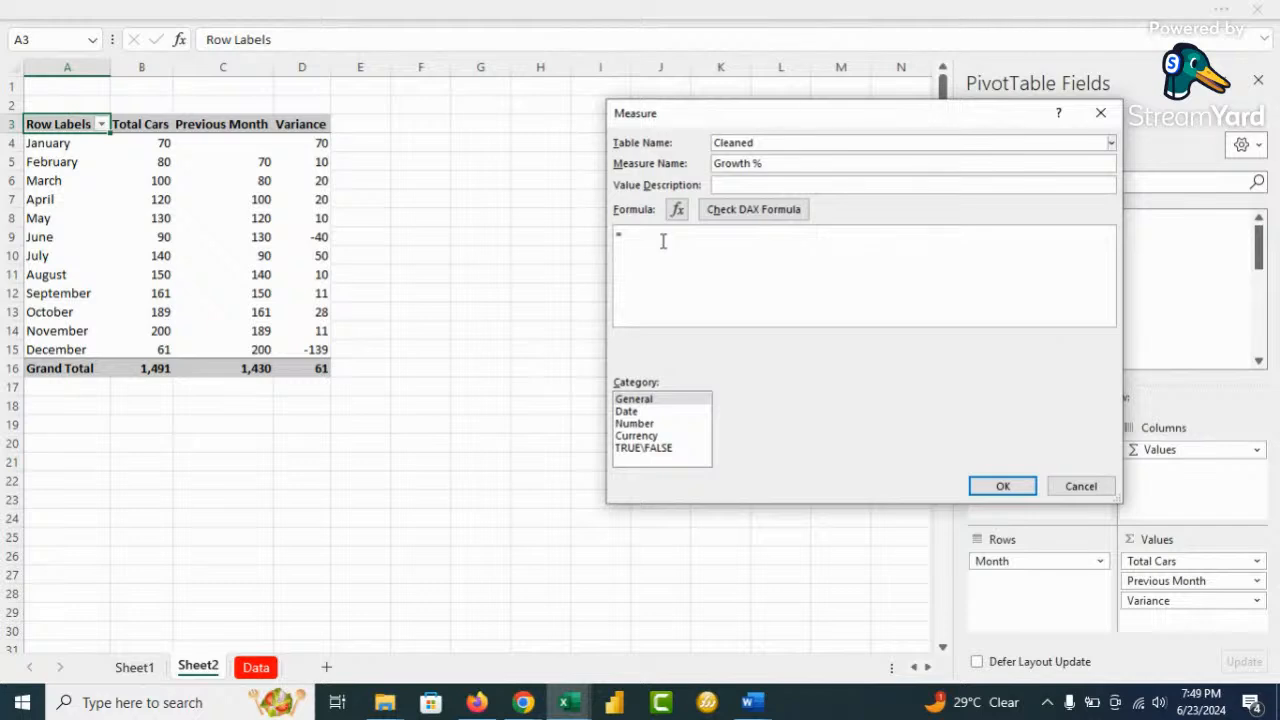
{"action": "type", "text": "ivid"}
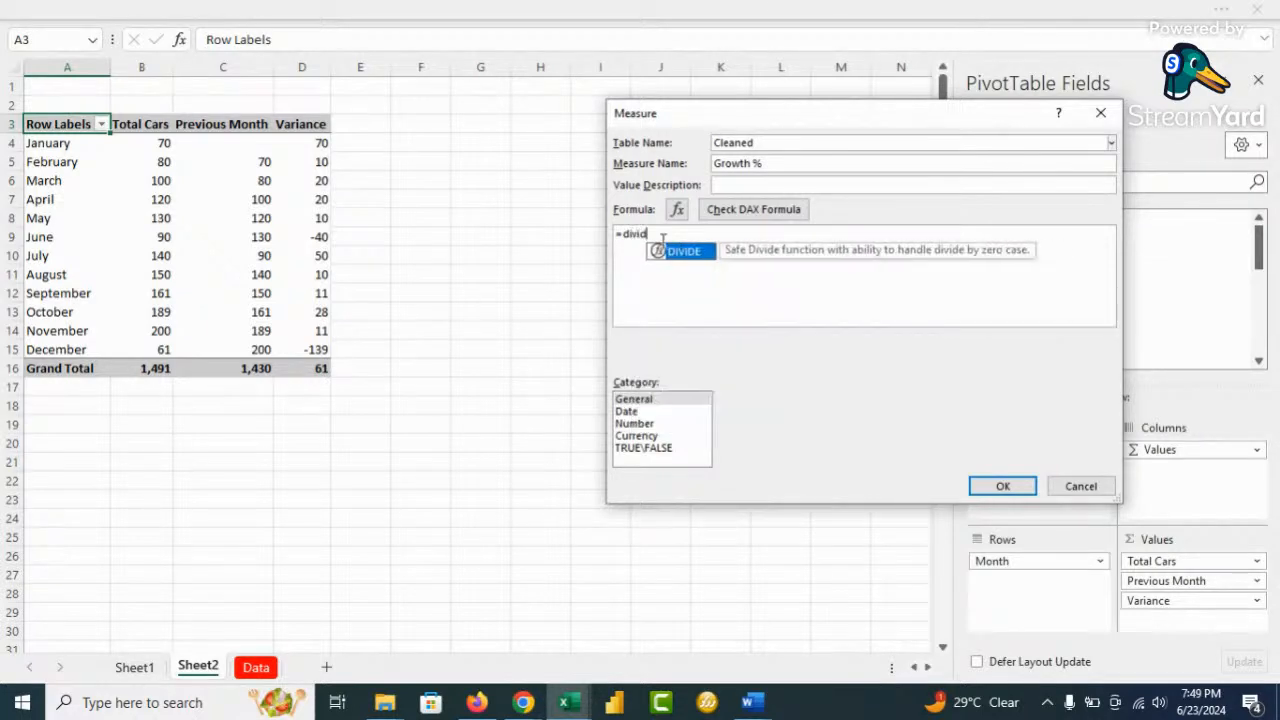
{"action": "key", "text": "Tab"}
{"action": "left_click", "coordinate": [692, 234]}
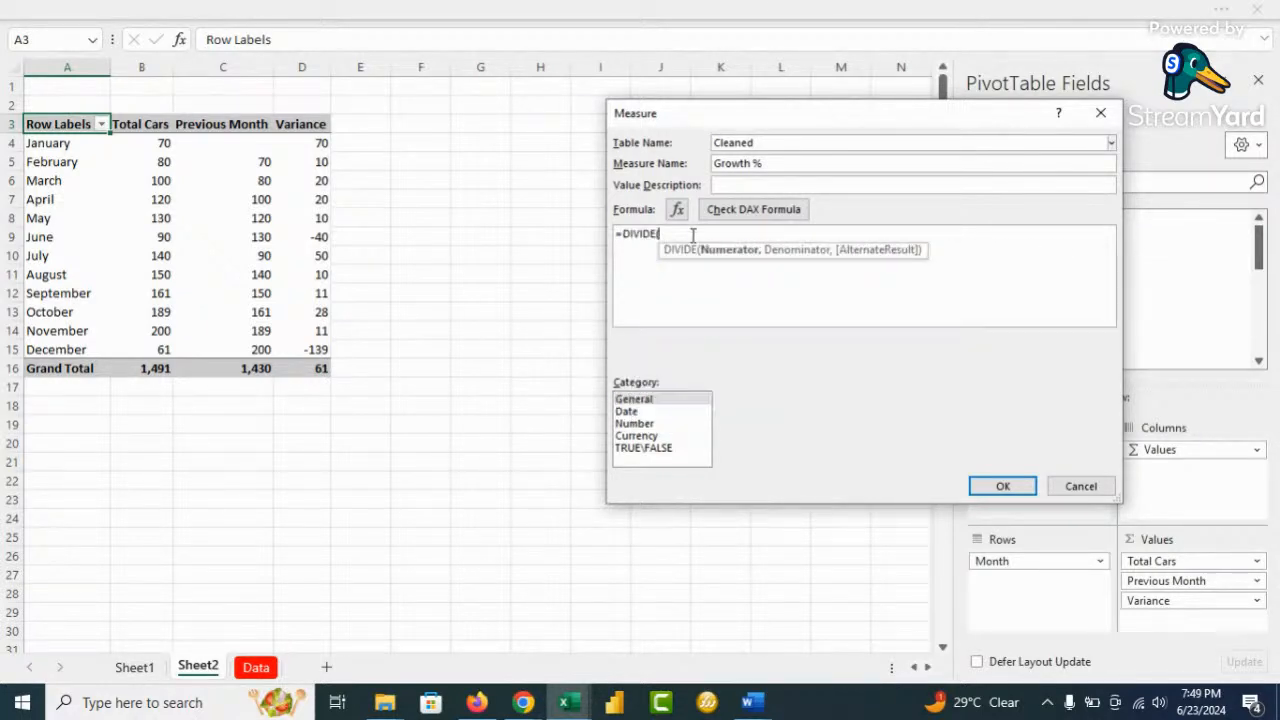
{"action": "type", "text": "[V"}
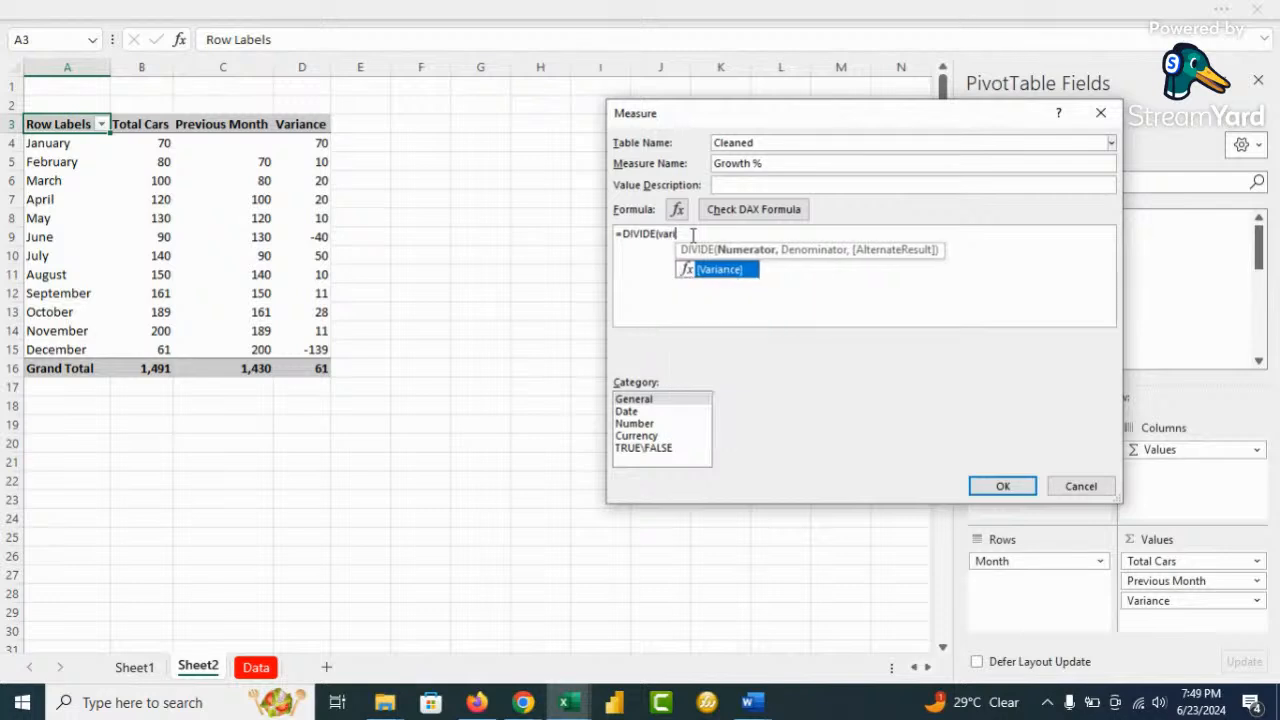
{"action": "key", "text": "Tab"}
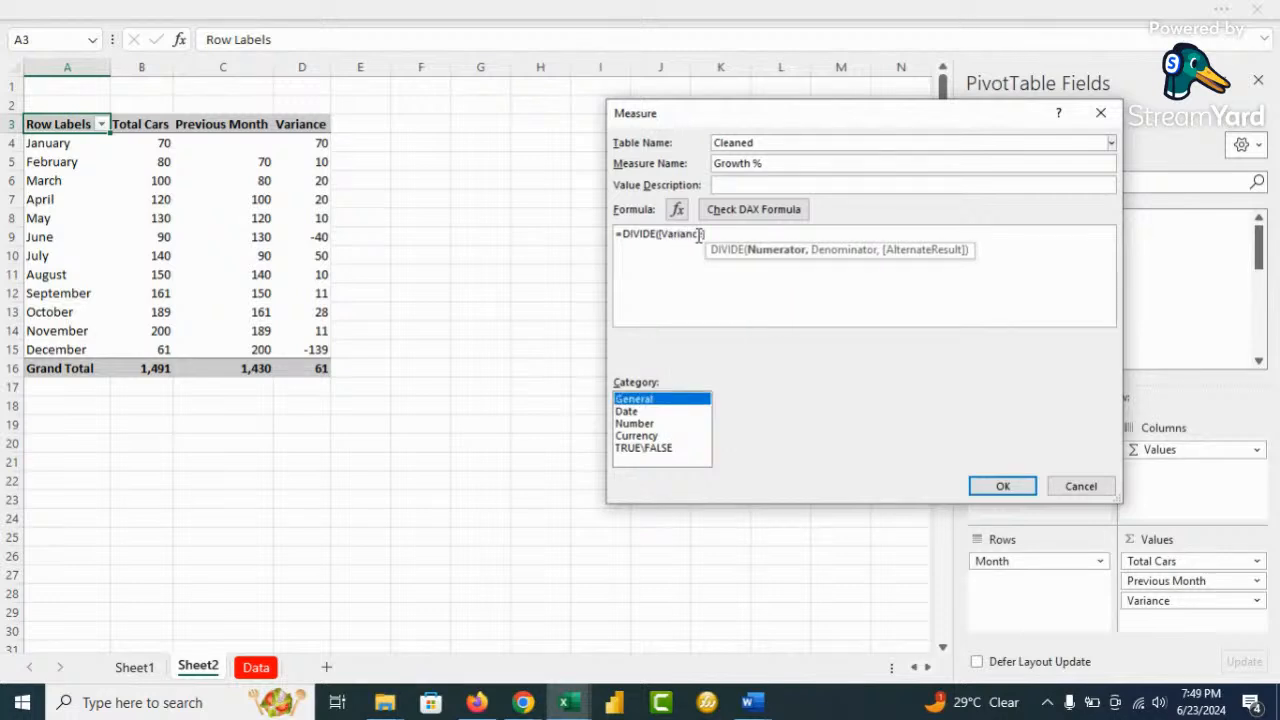
{"action": "left_click", "coordinate": [718, 237]}
{"action": "type", "text": ","}
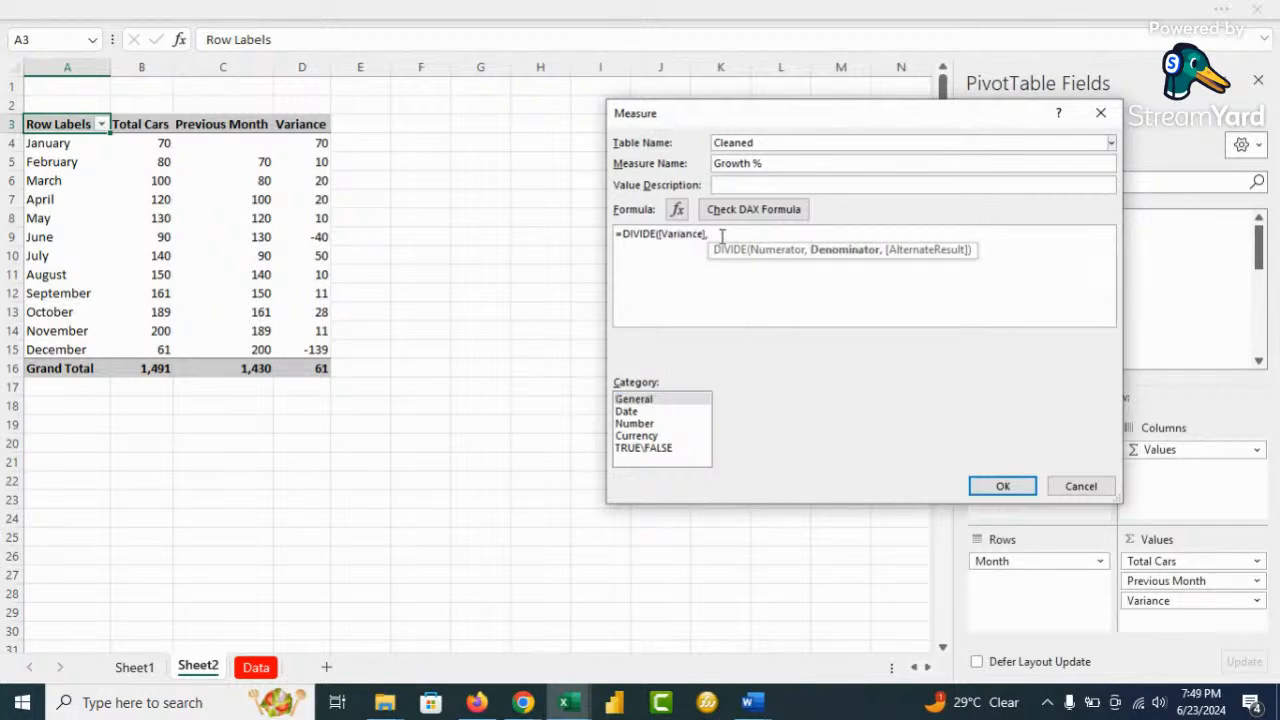
{"action": "type", "text": "prev"}
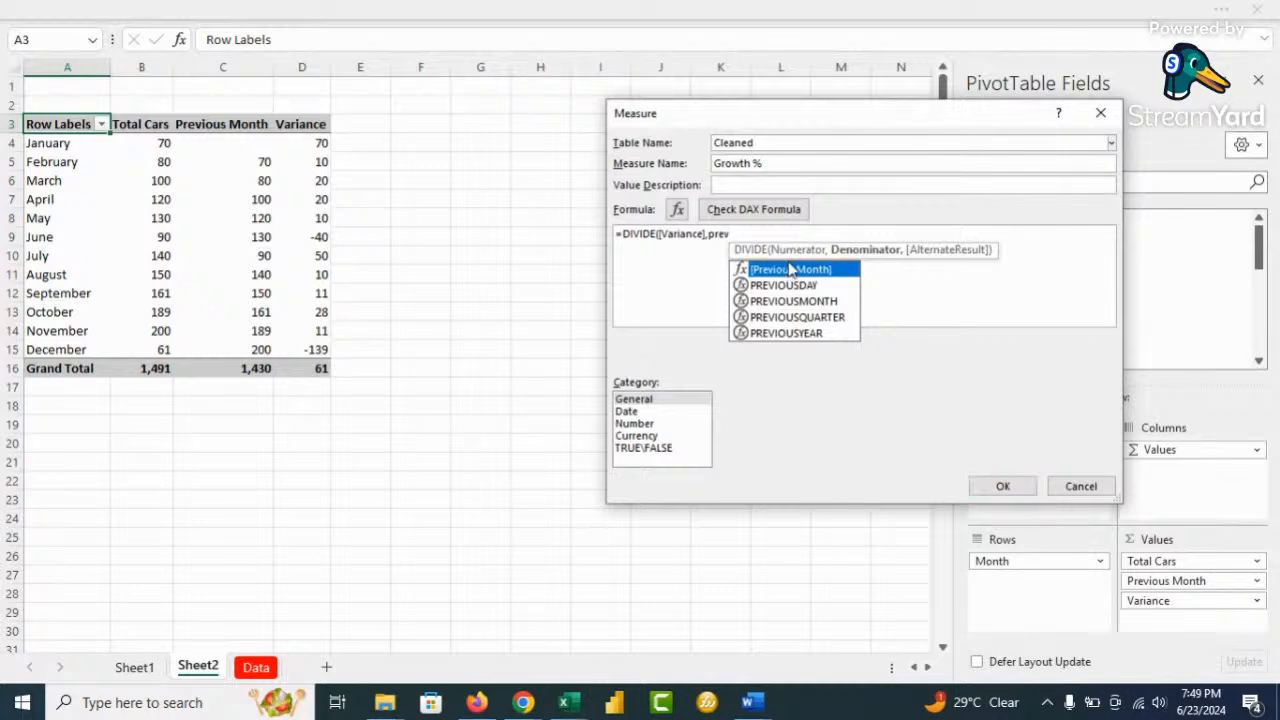
{"action": "key", "text": "Tab"}
{"action": "type", "text": ",0)"}
{"action": "scroll", "coordinate": [894, 280], "scroll_direction": "up", "scroll_amount": 5}
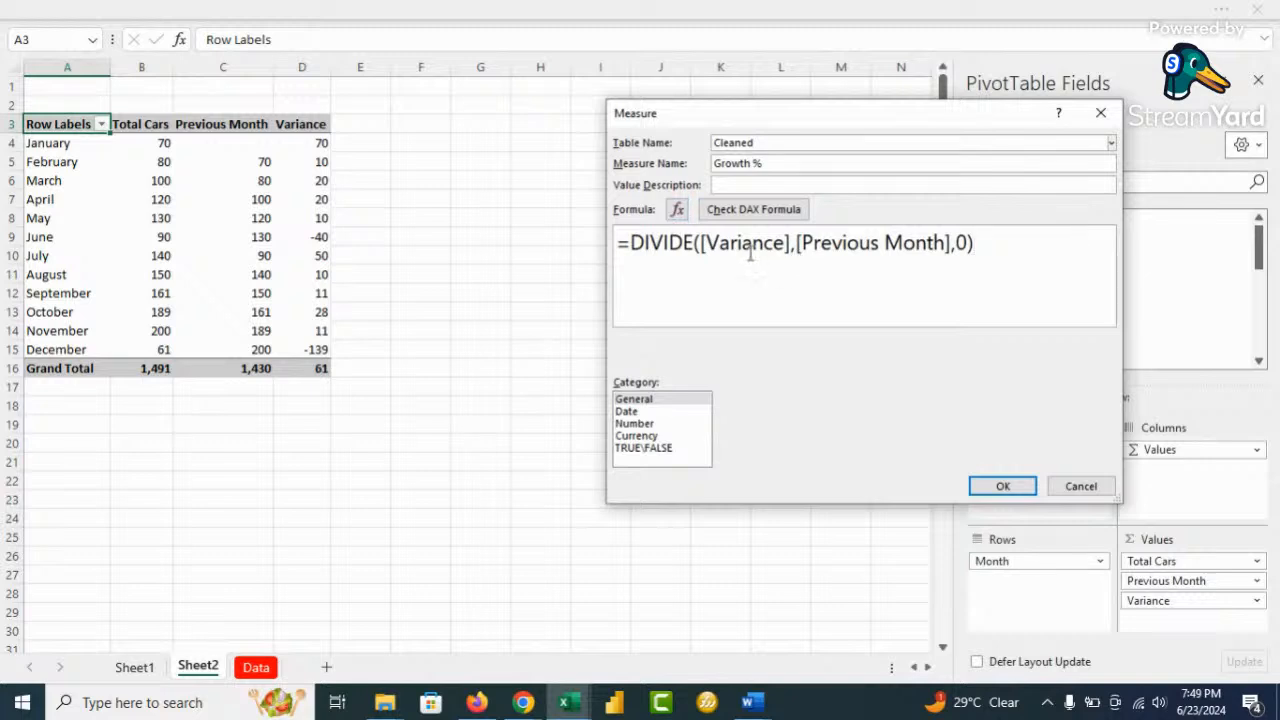
Format Growth % as a percentage with two decimals, add it to the pivot, and drop Variance
{"action": "left_click", "coordinate": [640, 423]}
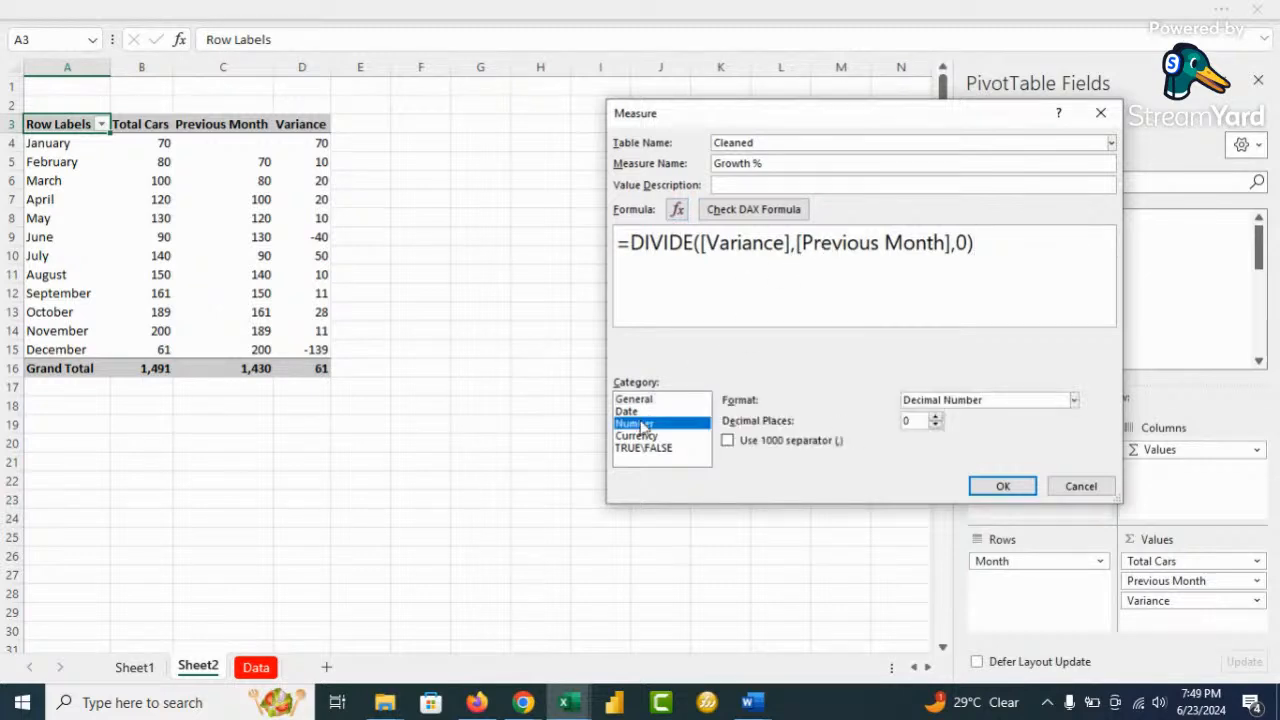
{"action": "left_click", "coordinate": [965, 401]}
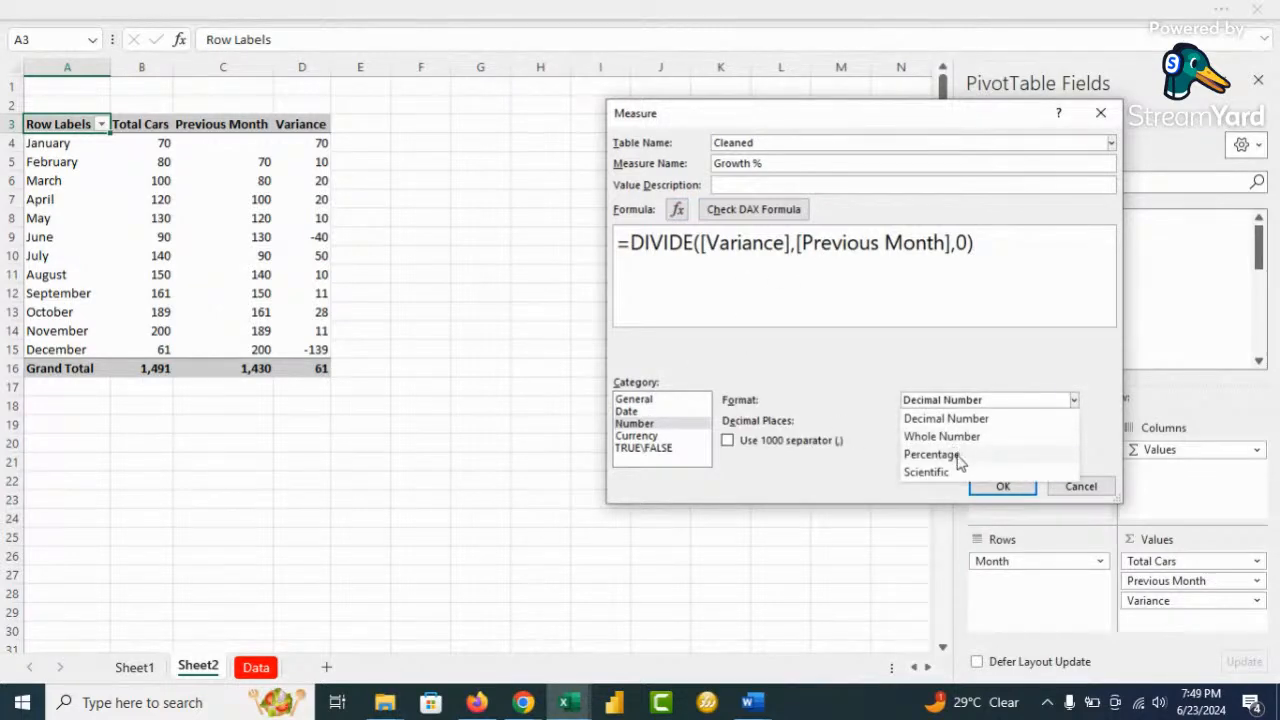
{"action": "left_click", "coordinate": [958, 452]}
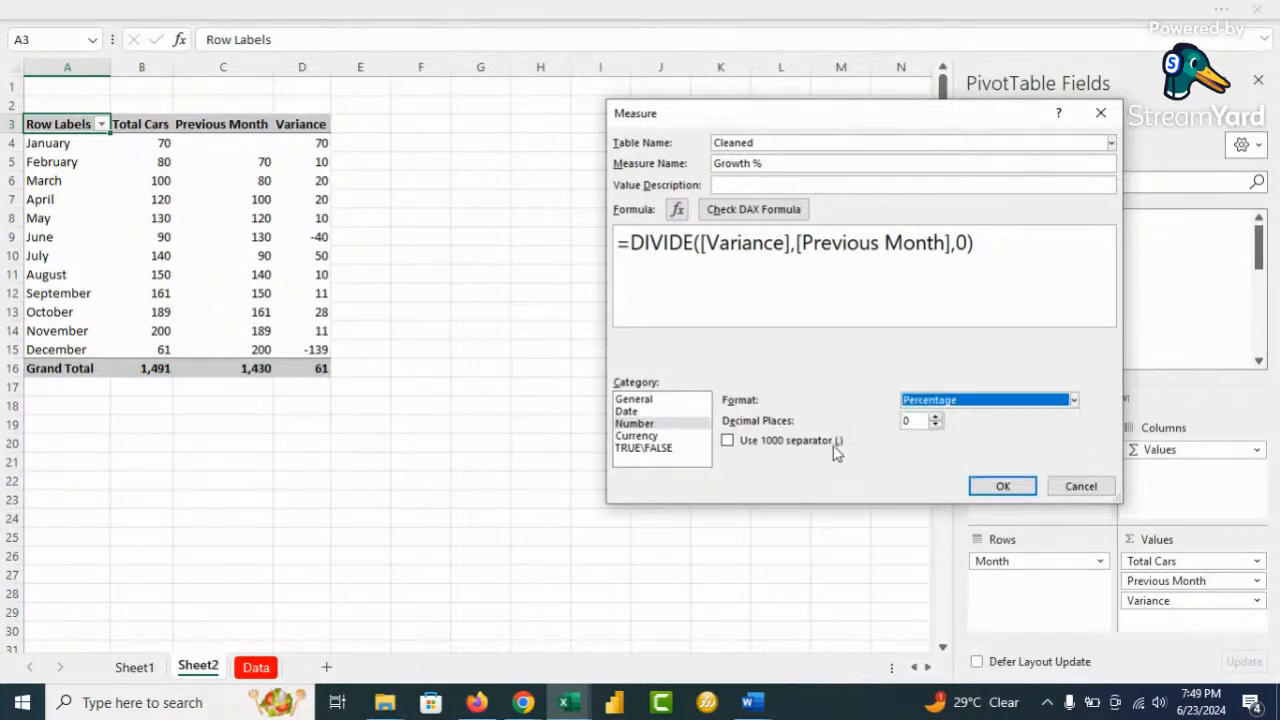
{"action": "left_click", "coordinate": [937, 417]}
{"action": "left_click", "coordinate": [937, 417]}
{"action": "left_click", "coordinate": [1003, 487]}
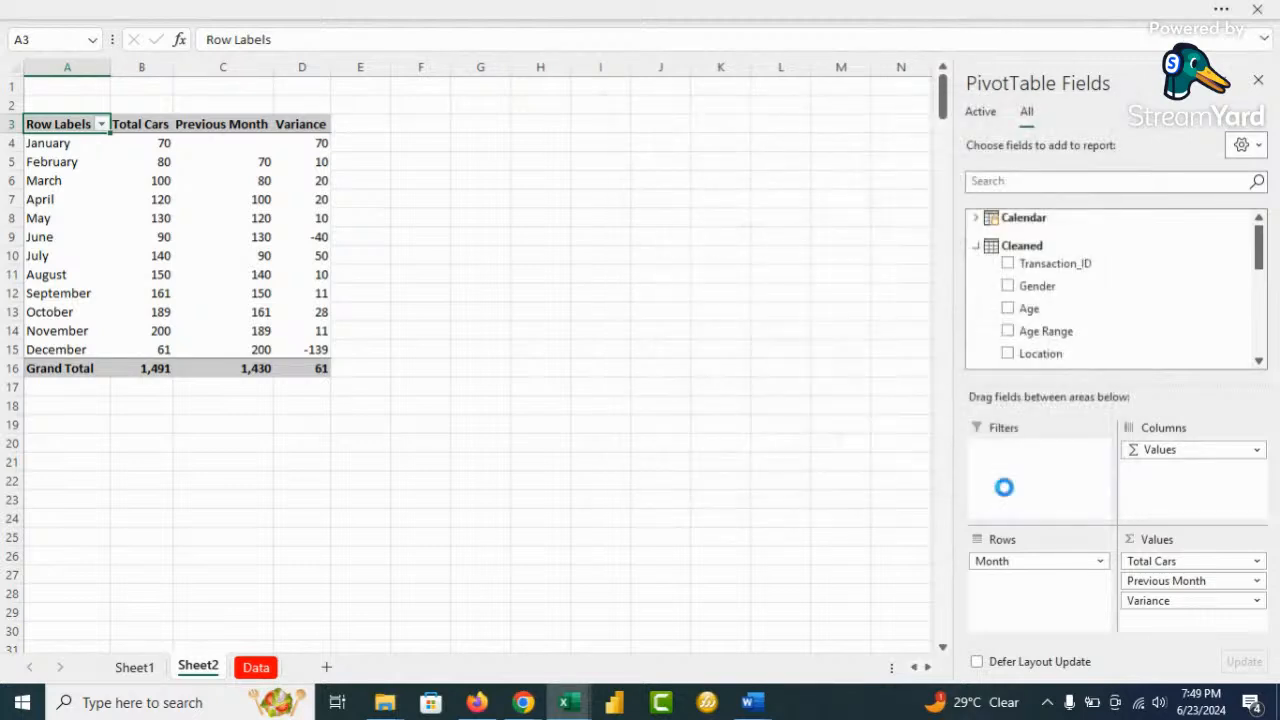
{"action": "scroll", "coordinate": [1060, 305], "scroll_direction": "down", "scroll_amount": 15}
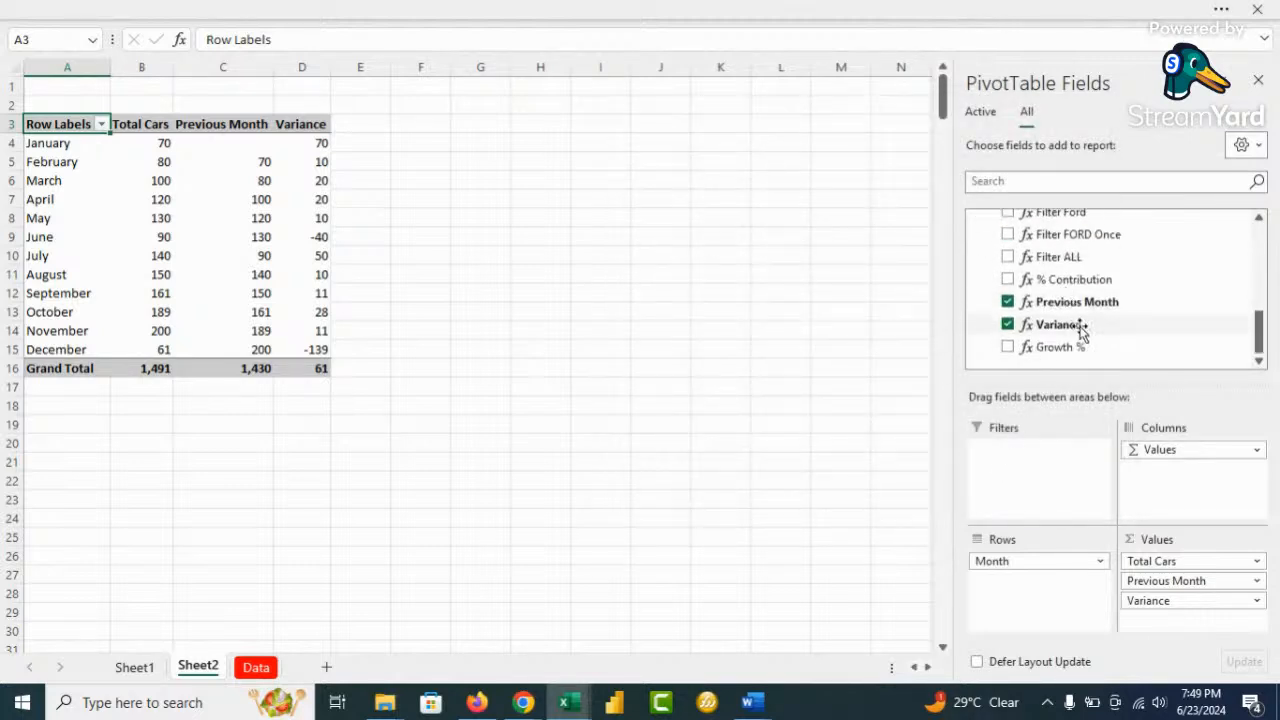
{"action": "left_click", "coordinate": [1008, 347]}
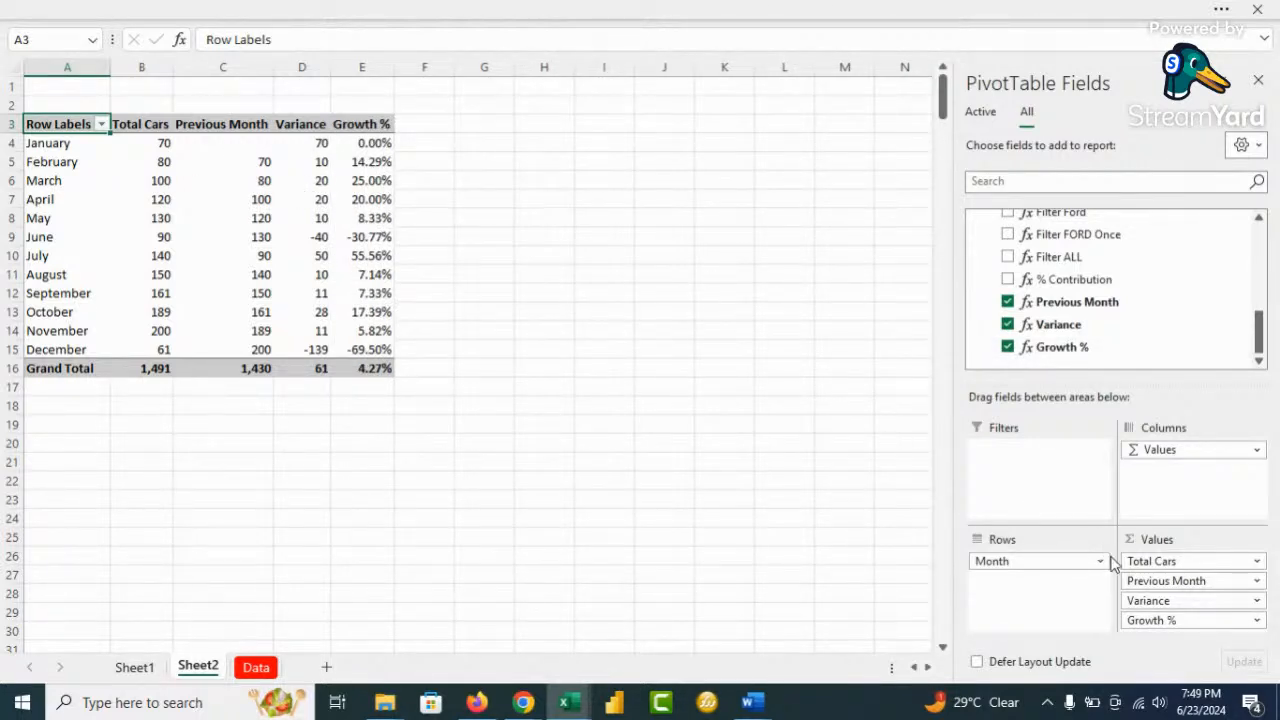
{"action": "left_click_drag", "start_coordinate": [1162, 603], "coordinate": [734, 534]}
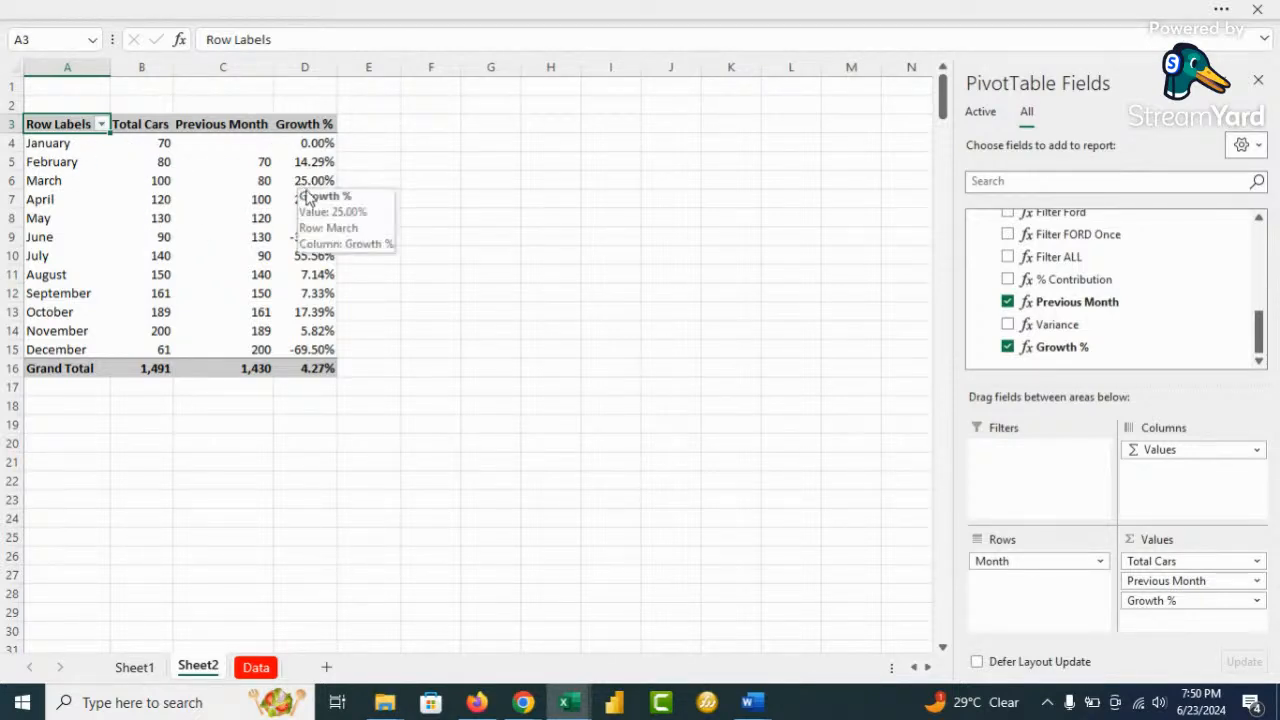
Insert a combo PivotChart with Growth % as a secondary-axis line, placed right of the table
{"action": "left_click", "coordinate": [716, 12]}
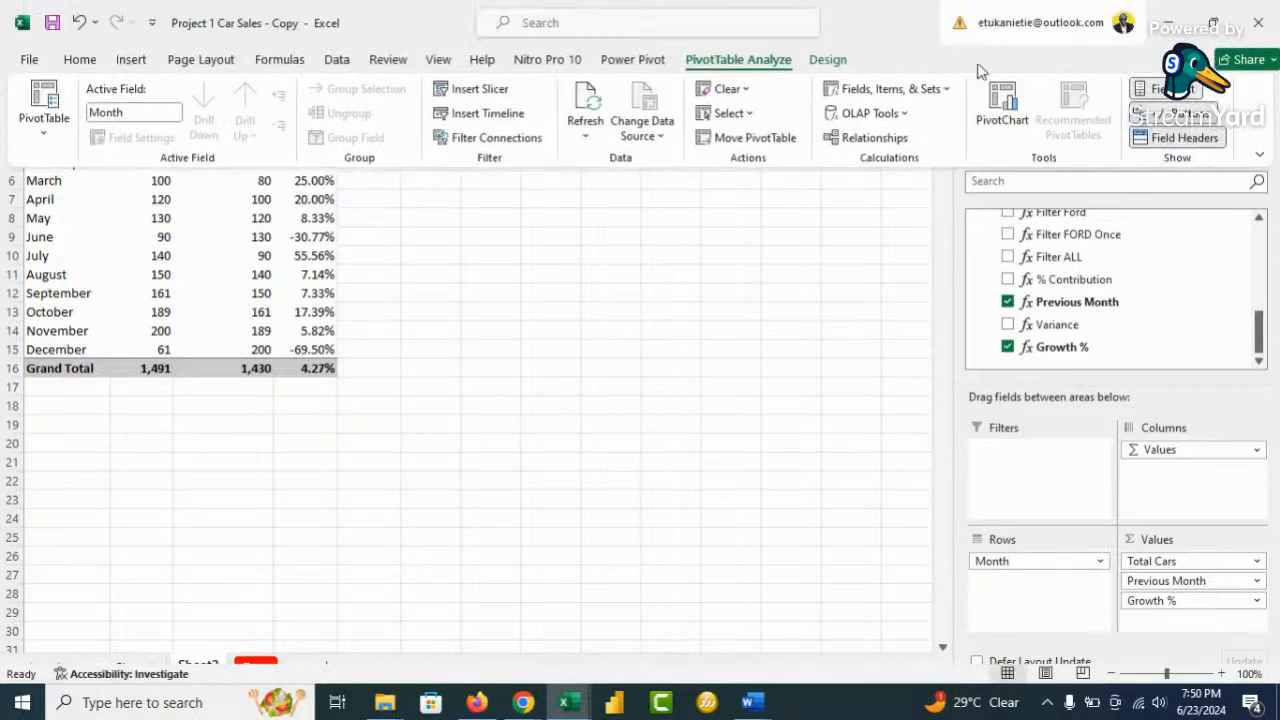
{"action": "left_click", "coordinate": [1003, 108]}
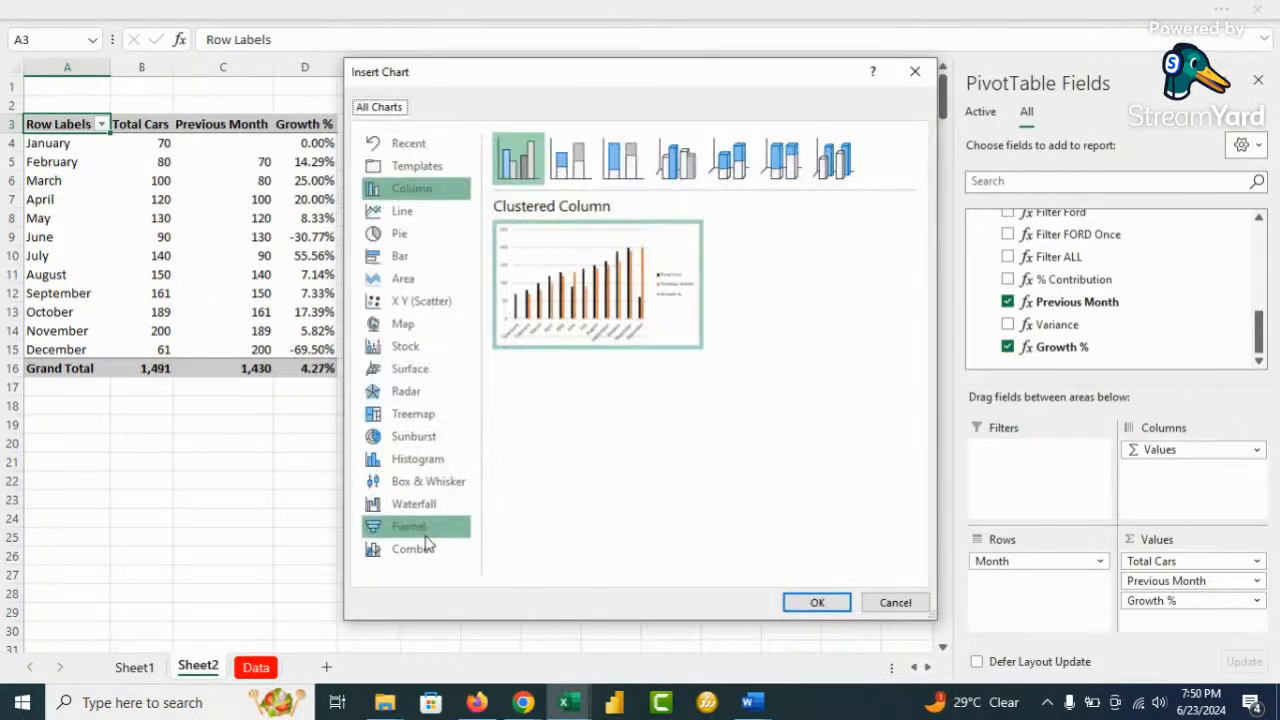
{"action": "left_click", "coordinate": [418, 552]}
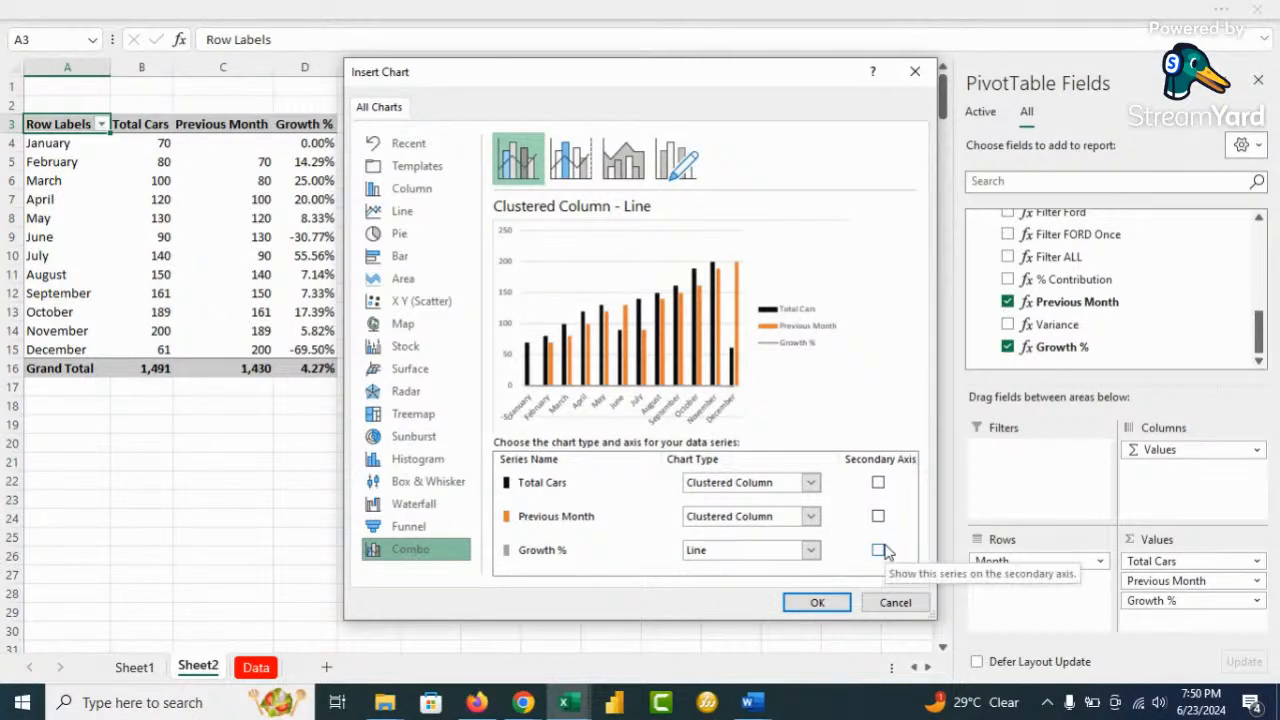
{"action": "left_click", "coordinate": [815, 558]}
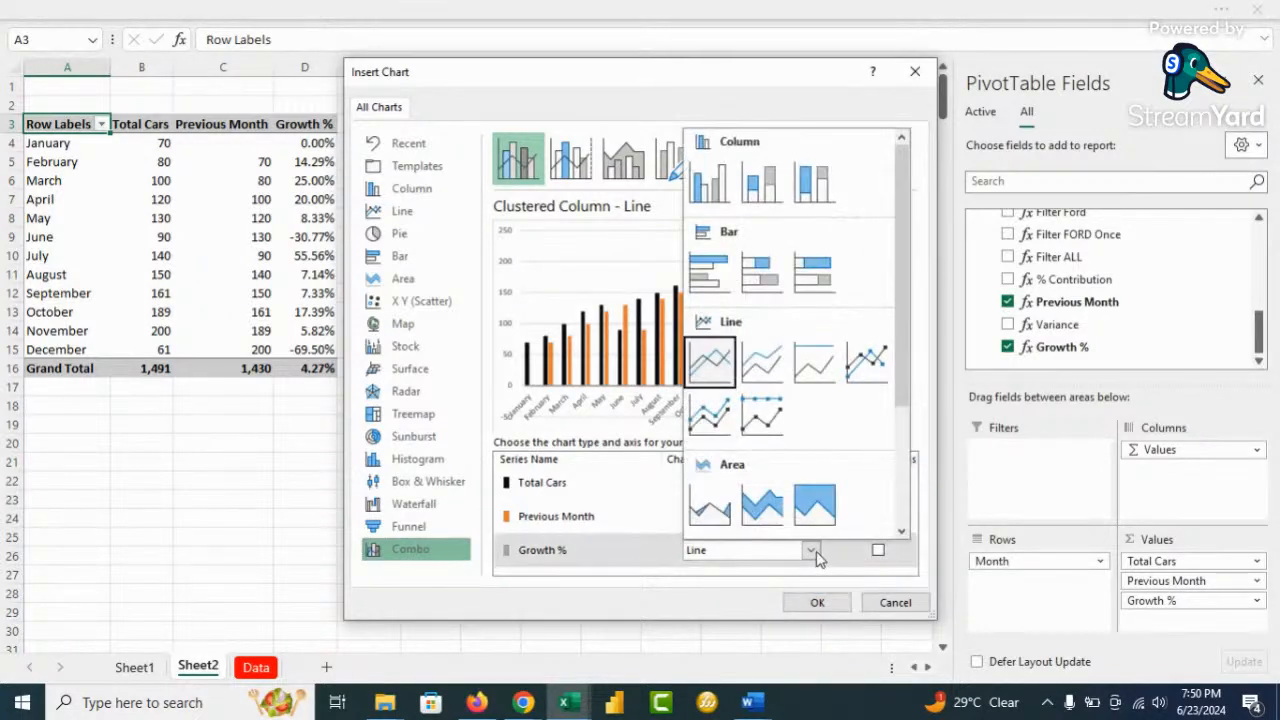
{"action": "left_click", "coordinate": [702, 362]}
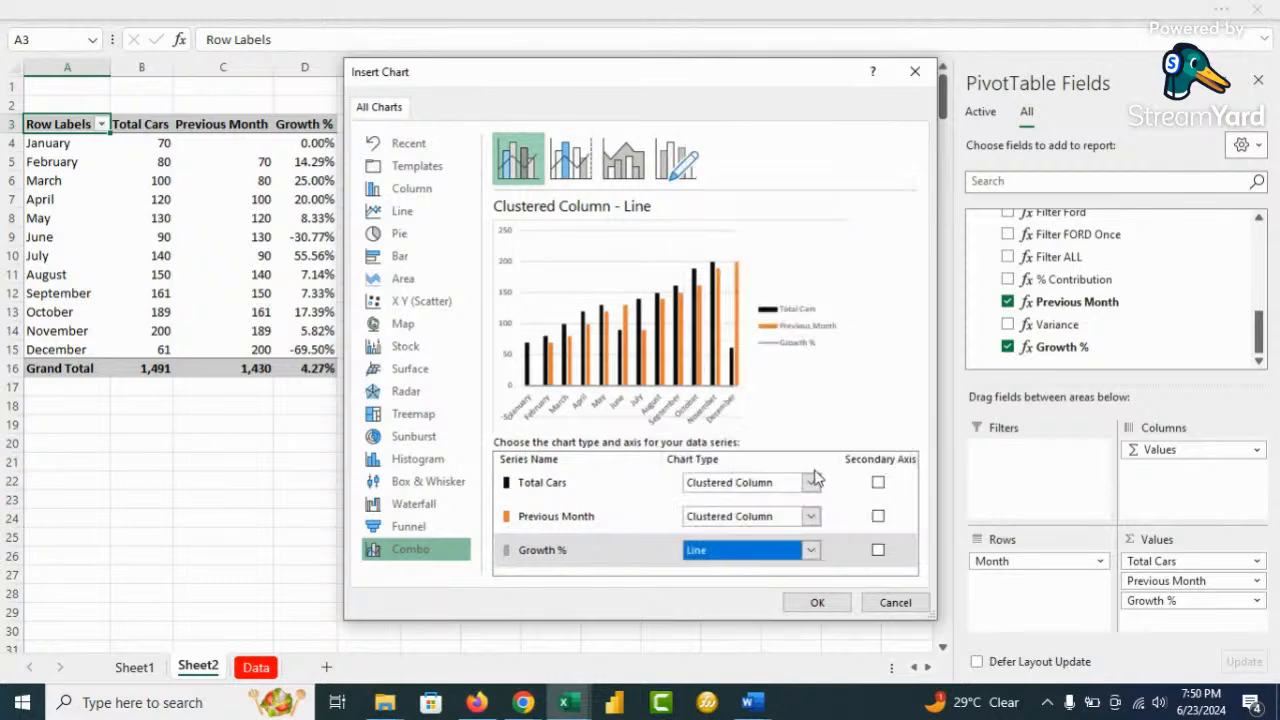
{"action": "left_click", "coordinate": [878, 551]}
{"action": "left_click", "coordinate": [816, 602]}
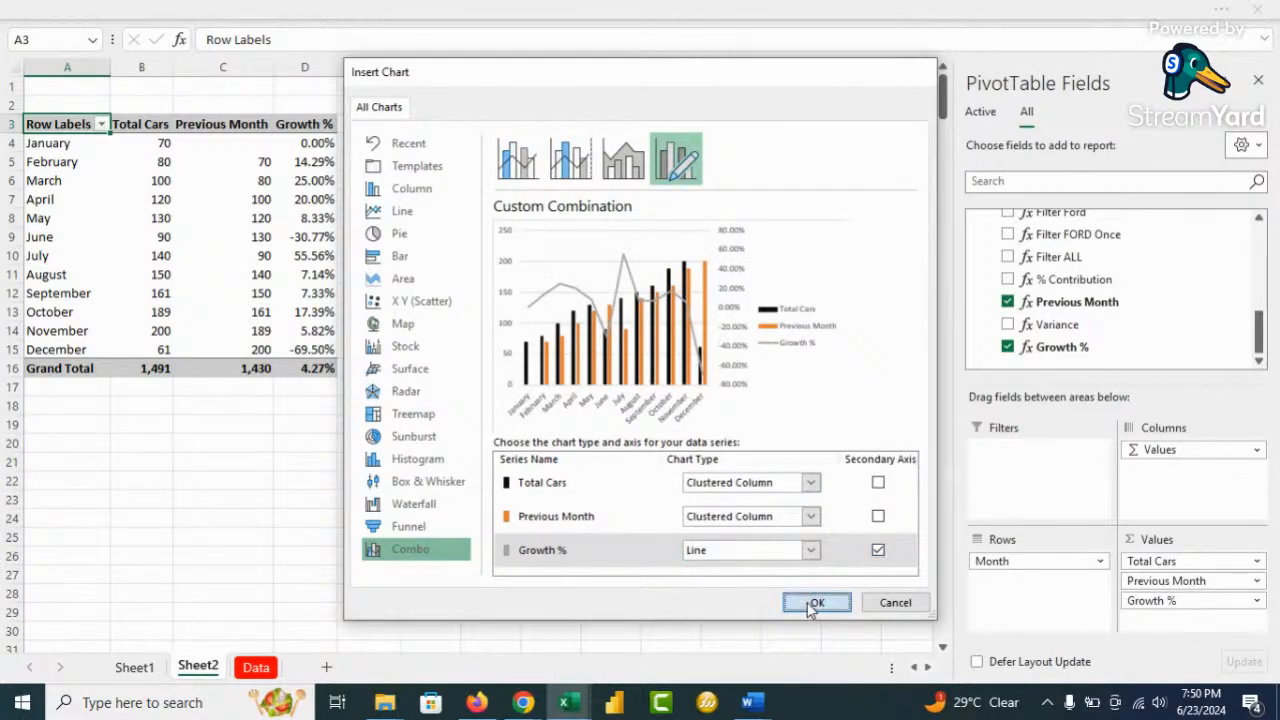
{"action": "left_click_drag", "start_coordinate": [601, 243], "coordinate": [713, 165]}
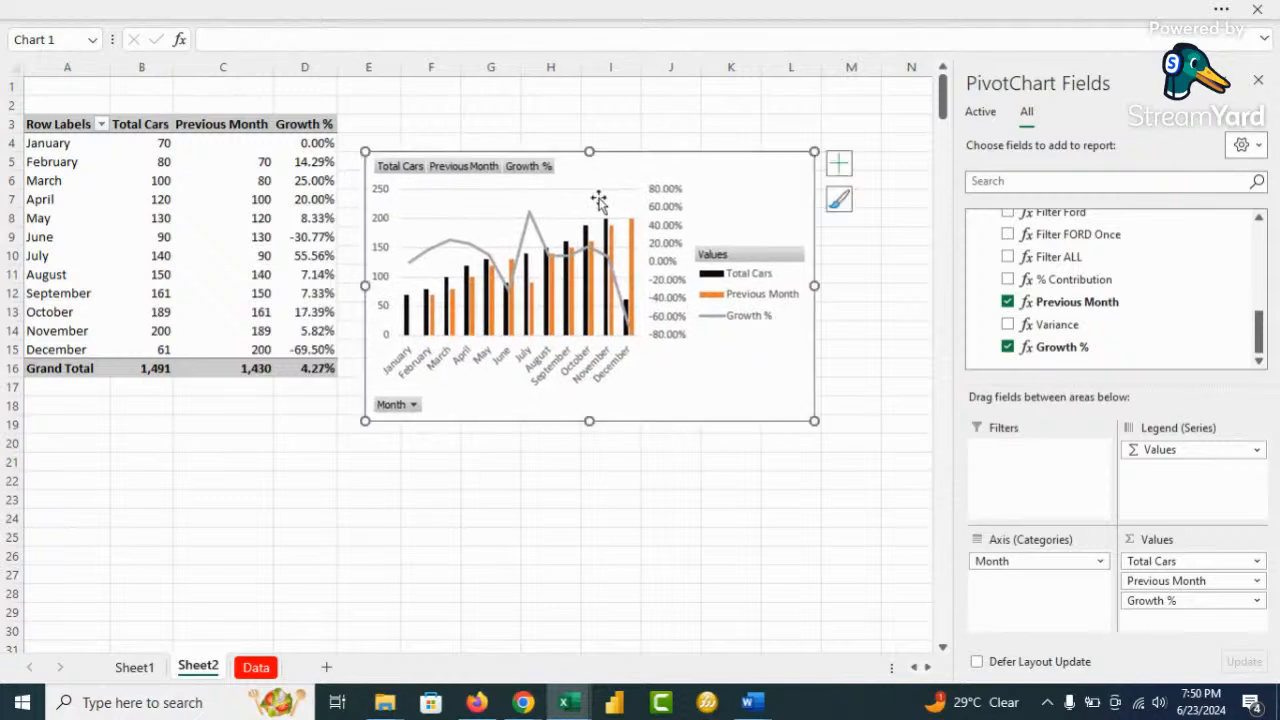
Hide all field buttons on the chart, widen it and move the legend to the bottom
{"action": "right_click", "coordinate": [477, 170]}
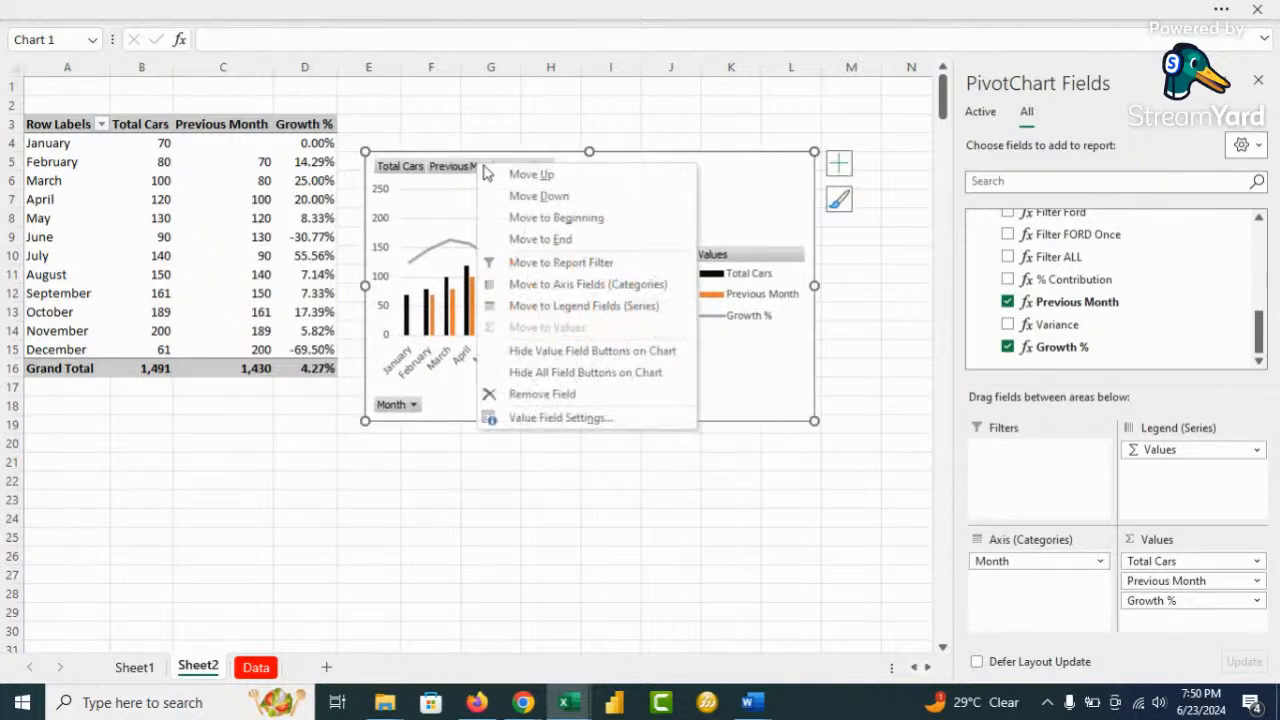
{"action": "left_click", "coordinate": [598, 373]}
{"action": "left_click_drag", "start_coordinate": [815, 287], "coordinate": [891, 283]}
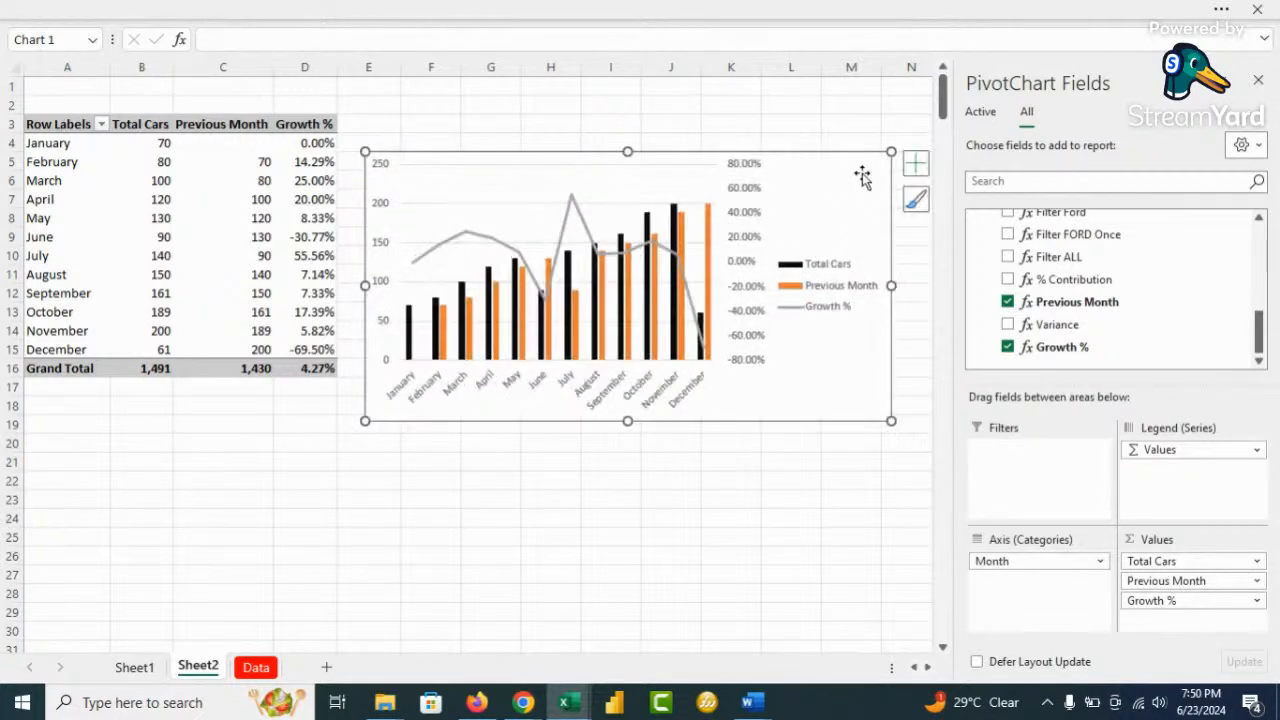
{"action": "left_click", "coordinate": [914, 165]}
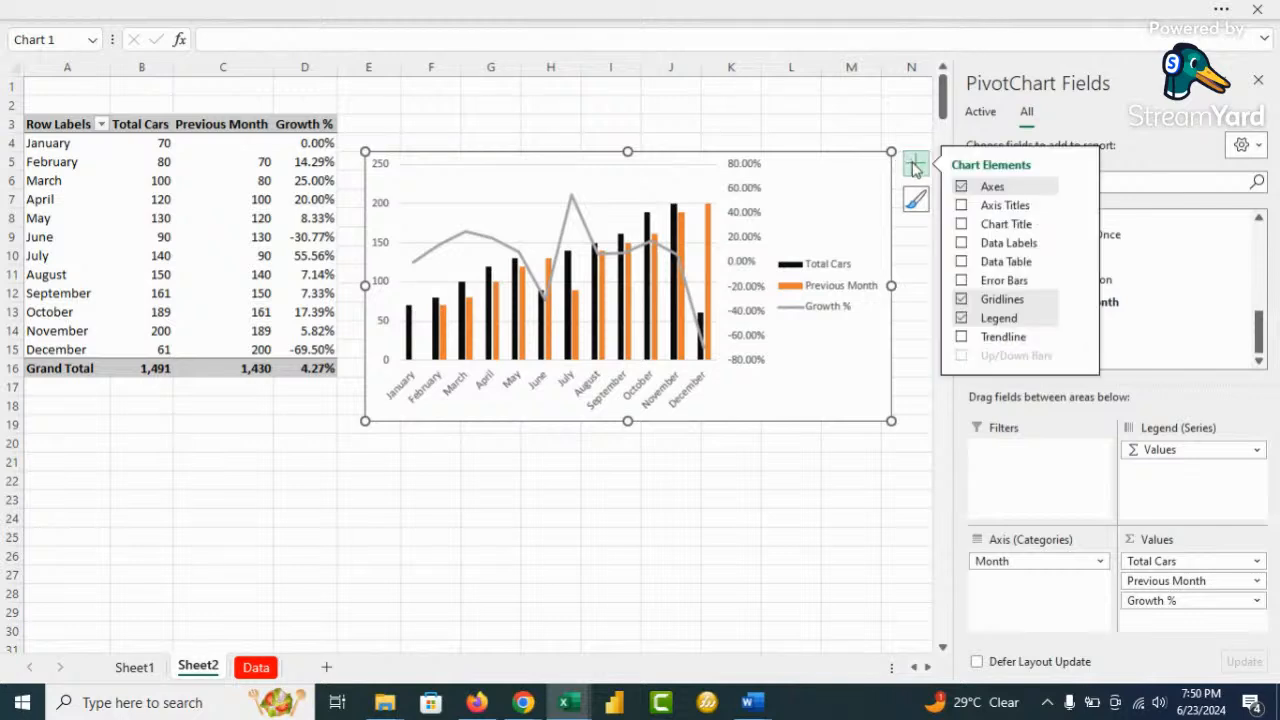
{"action": "left_click", "coordinate": [1080, 318]}
{"action": "left_click", "coordinate": [1141, 390]}
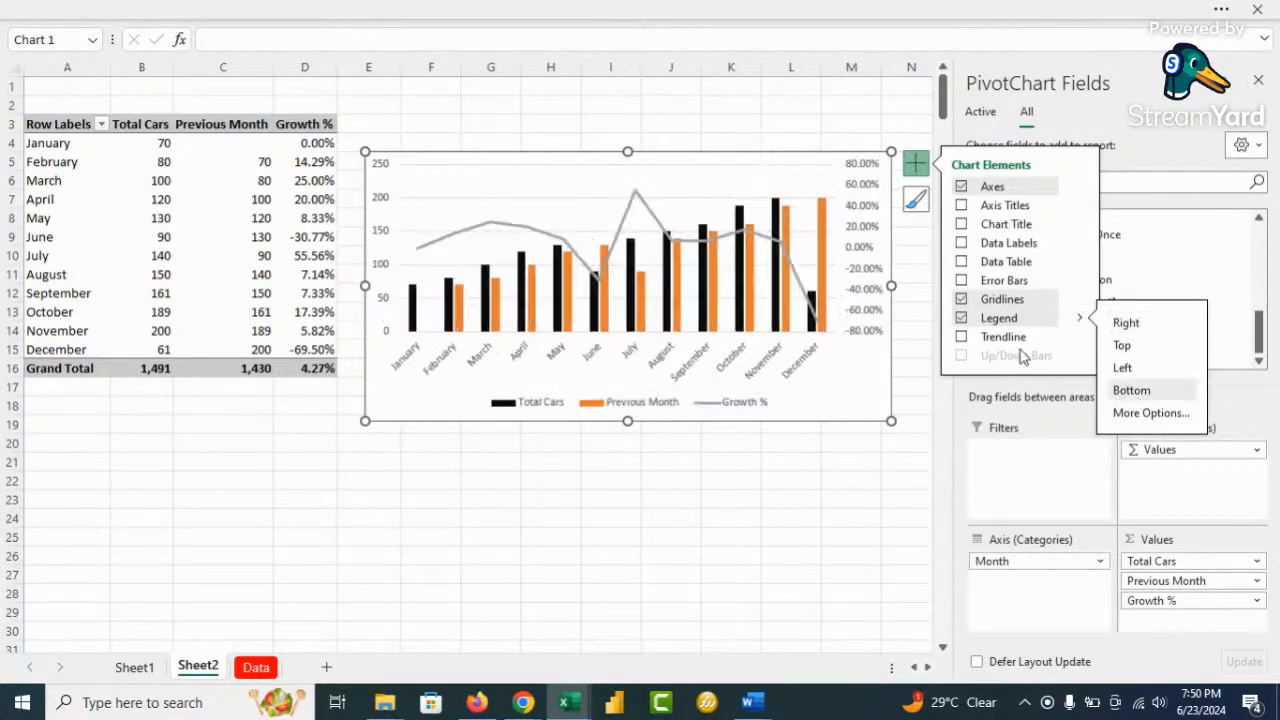
Close the field list and enlarge the chart, moving it up toward the sheet top
{"action": "left_click", "coordinate": [1257, 81]}
{"action": "left_click_drag", "start_coordinate": [891, 288], "coordinate": [1097, 286]}
{"action": "left_click_drag", "start_coordinate": [730, 421], "coordinate": [730, 529]}
{"action": "left_click_drag", "start_coordinate": [640, 153], "coordinate": [635, 86]}
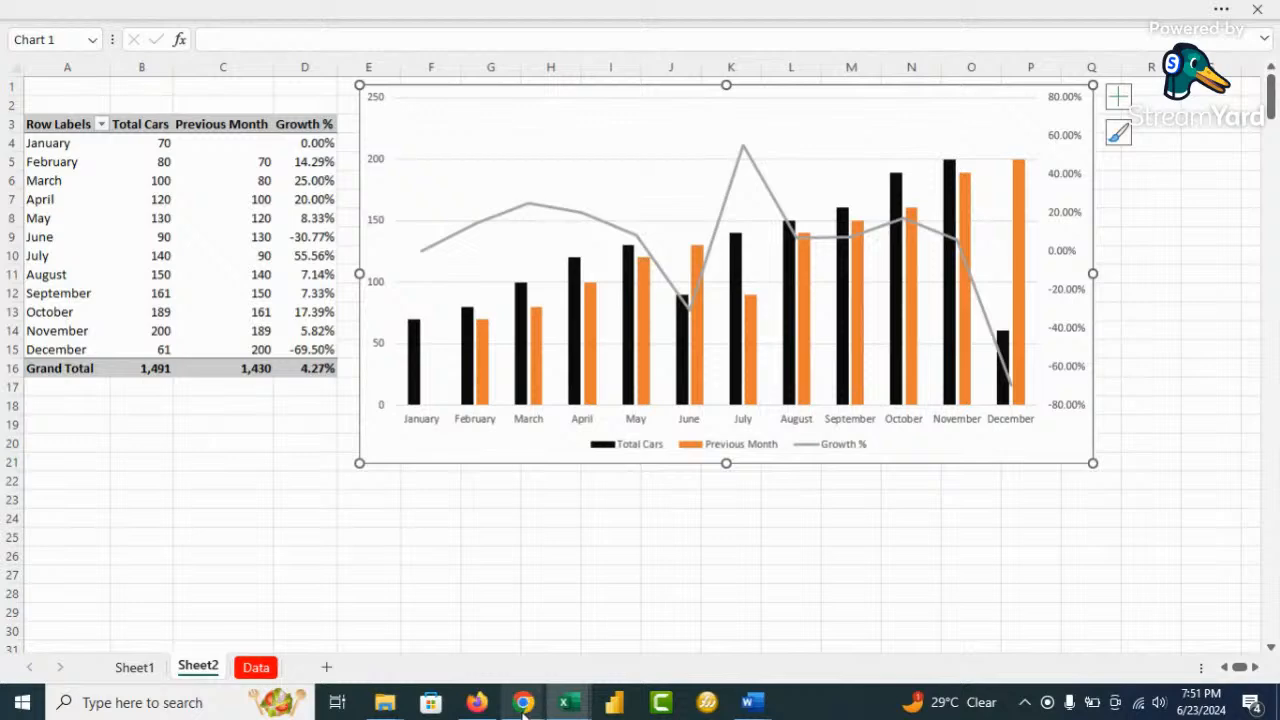
Switch to the sales growth rate formula search, then to the StreamYard studio
{"action": "mouse_move", "coordinate": [522, 712]}
{"action": "left_click", "coordinate": [450, 650]}
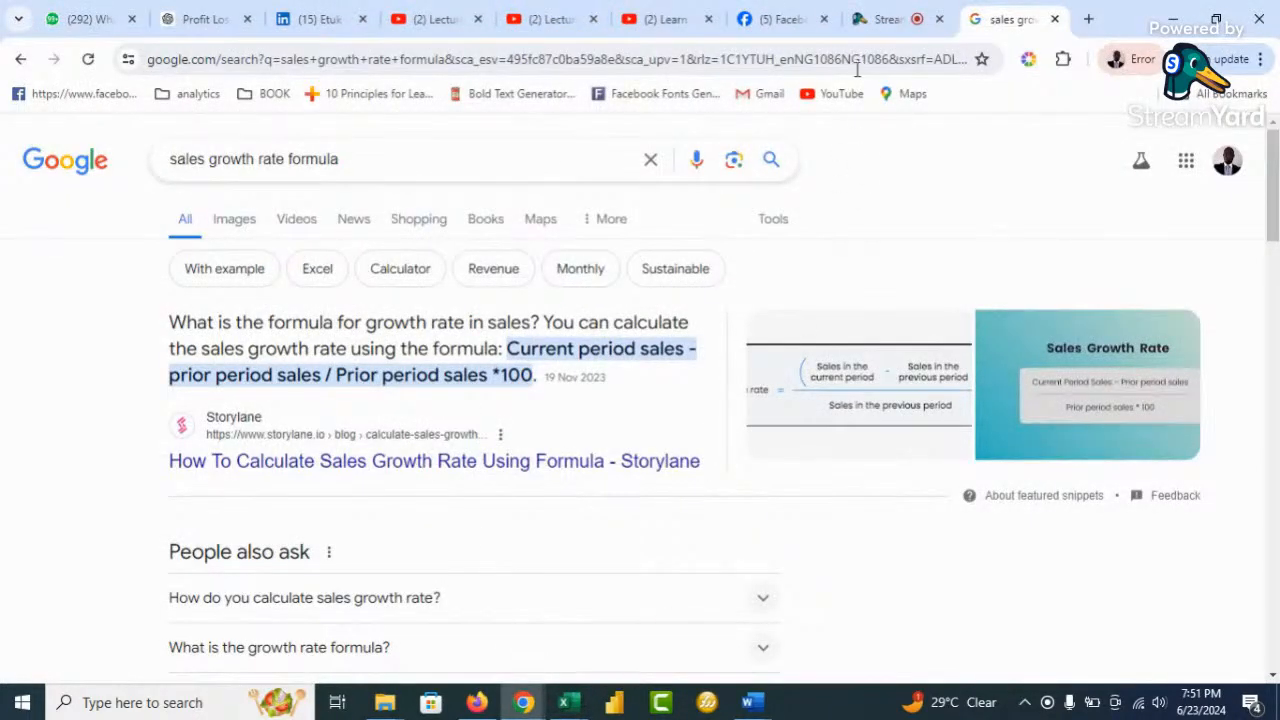
{"action": "left_click", "coordinate": [886, 20]}
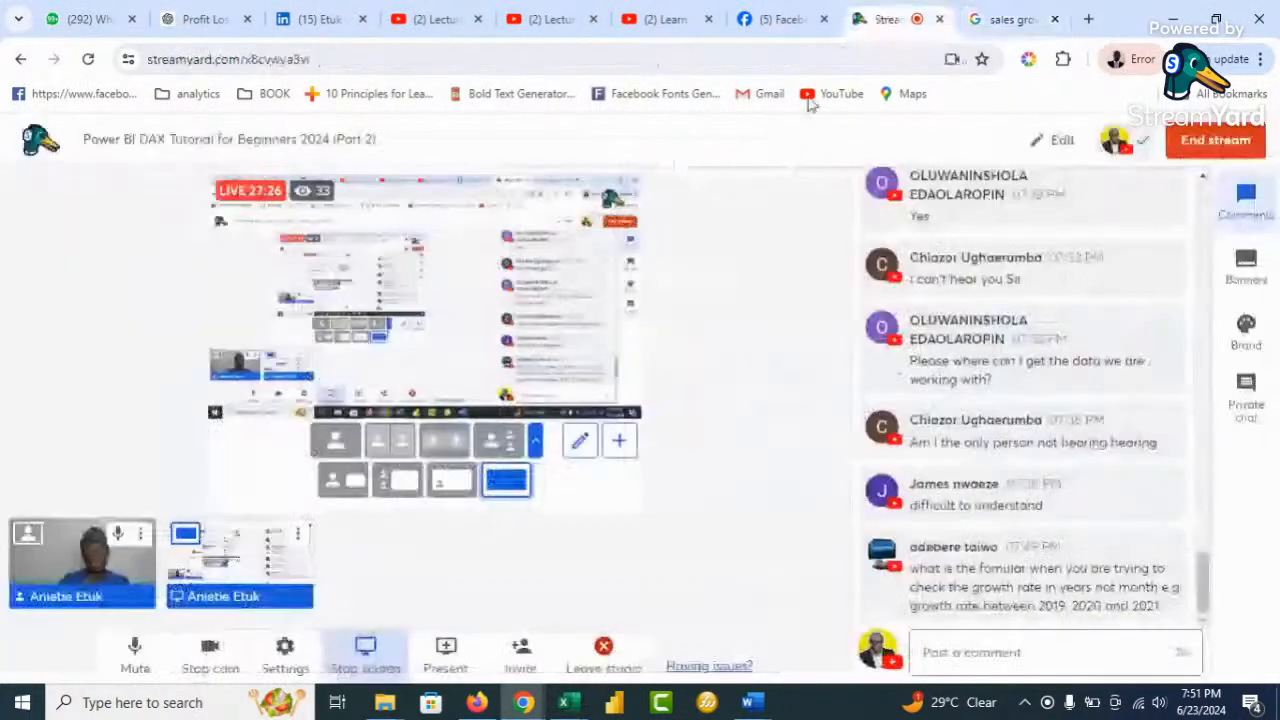
Switch the stream to the full-frame camera layout and reveal the hidden viewer comment
{"action": "left_click", "coordinate": [409, 499]}
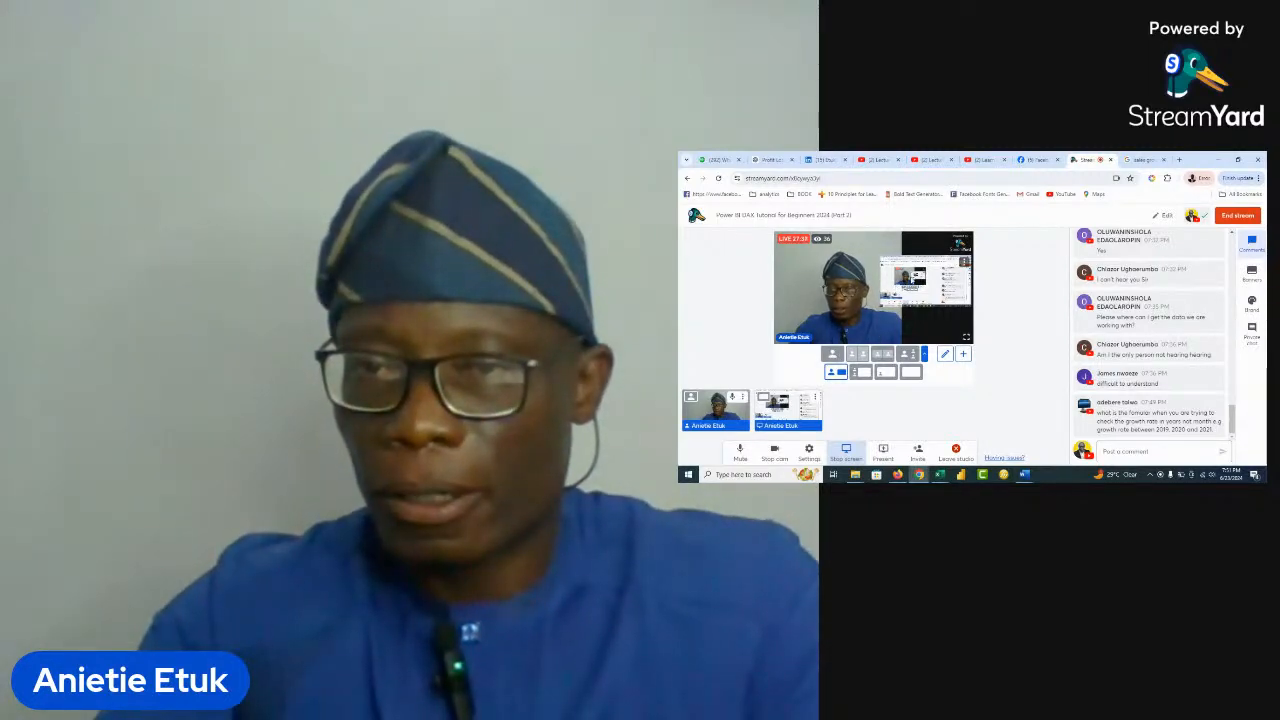
{"action": "scroll", "coordinate": [1160, 318], "scroll_direction": "up", "scroll_amount": 3}
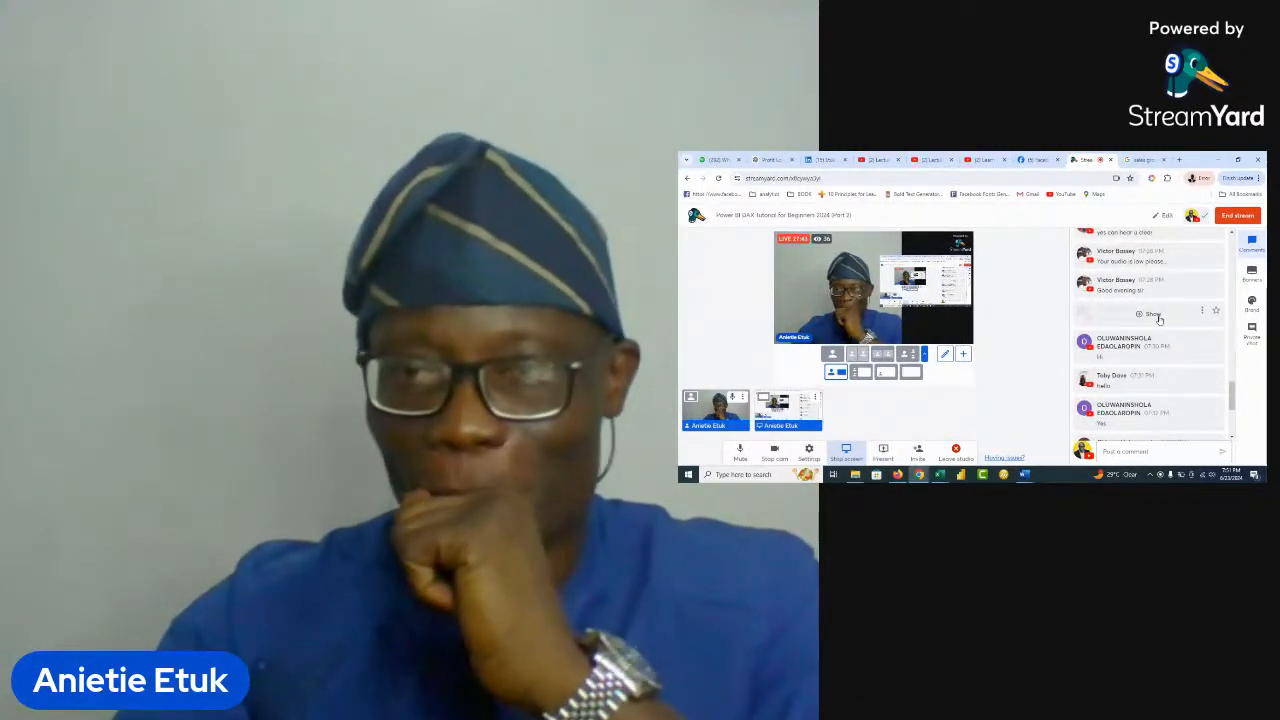
{"action": "scroll", "coordinate": [1159, 318], "scroll_direction": "up", "scroll_amount": 3}
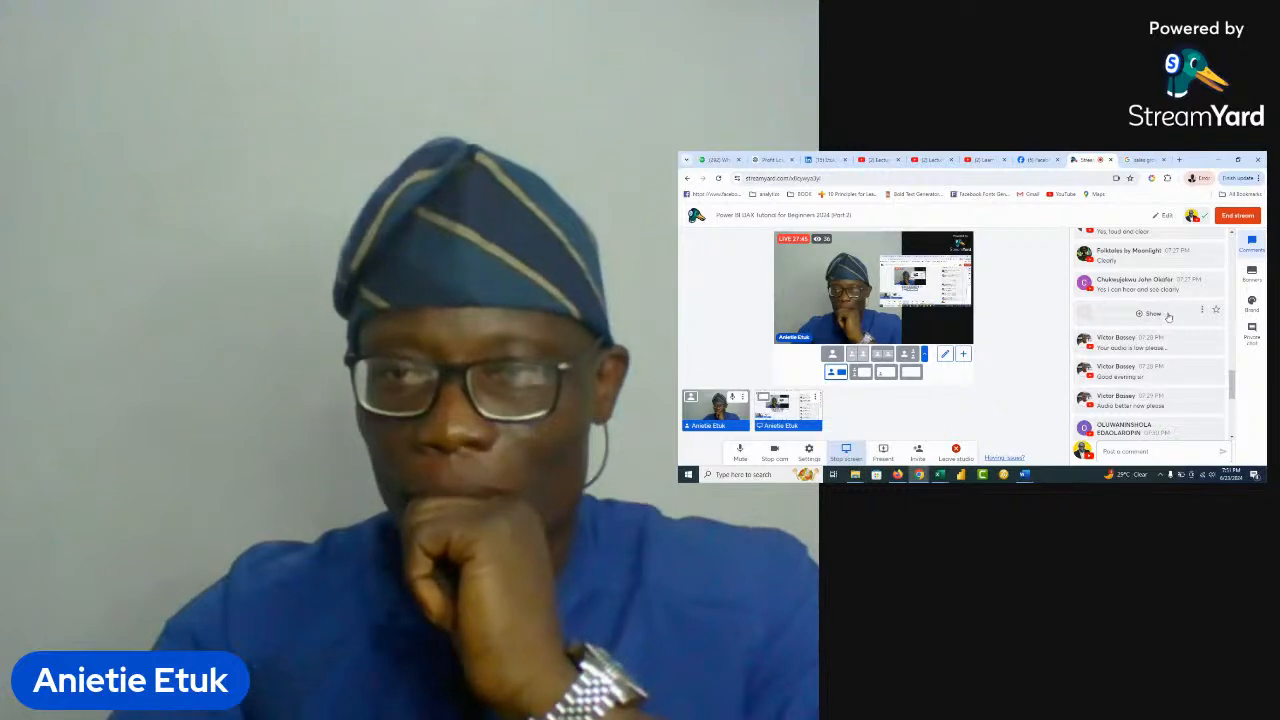
{"action": "scroll", "coordinate": [1182, 326], "scroll_direction": "up", "scroll_amount": 3}
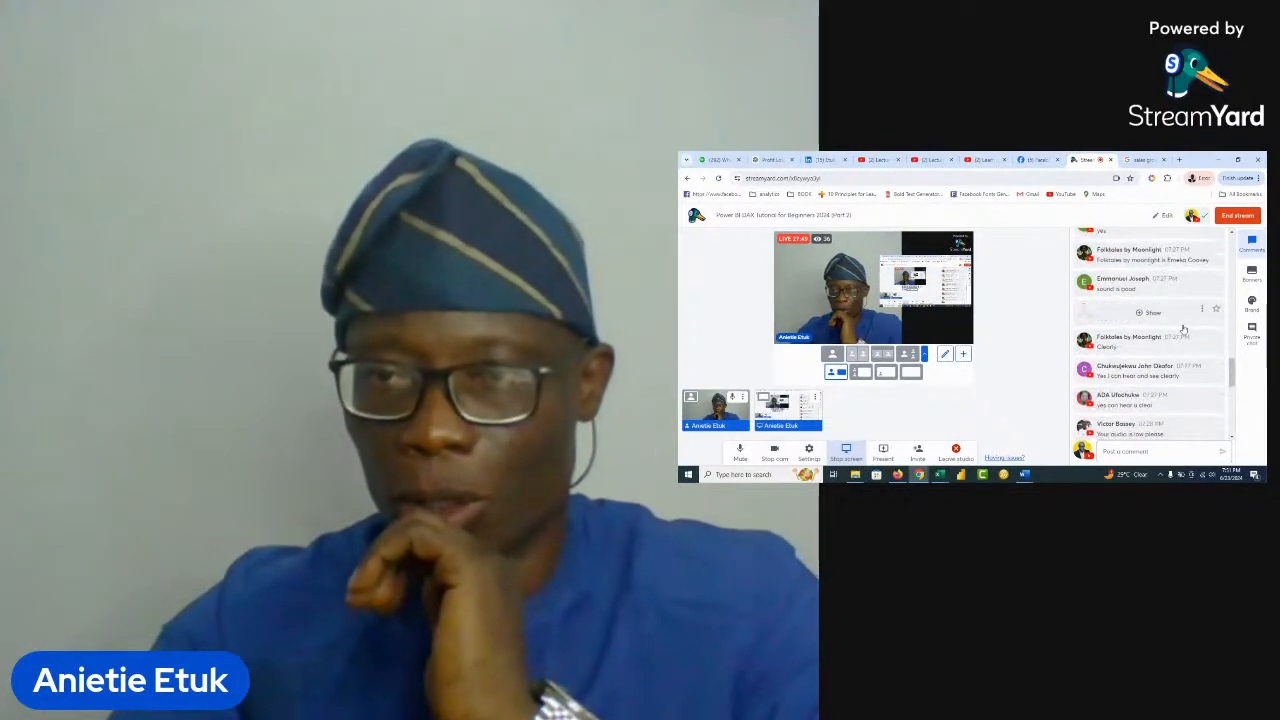
{"action": "scroll", "coordinate": [1183, 327], "scroll_direction": "down", "scroll_amount": 3}
{"action": "scroll", "coordinate": [1183, 327], "scroll_direction": "down", "scroll_amount": 3}
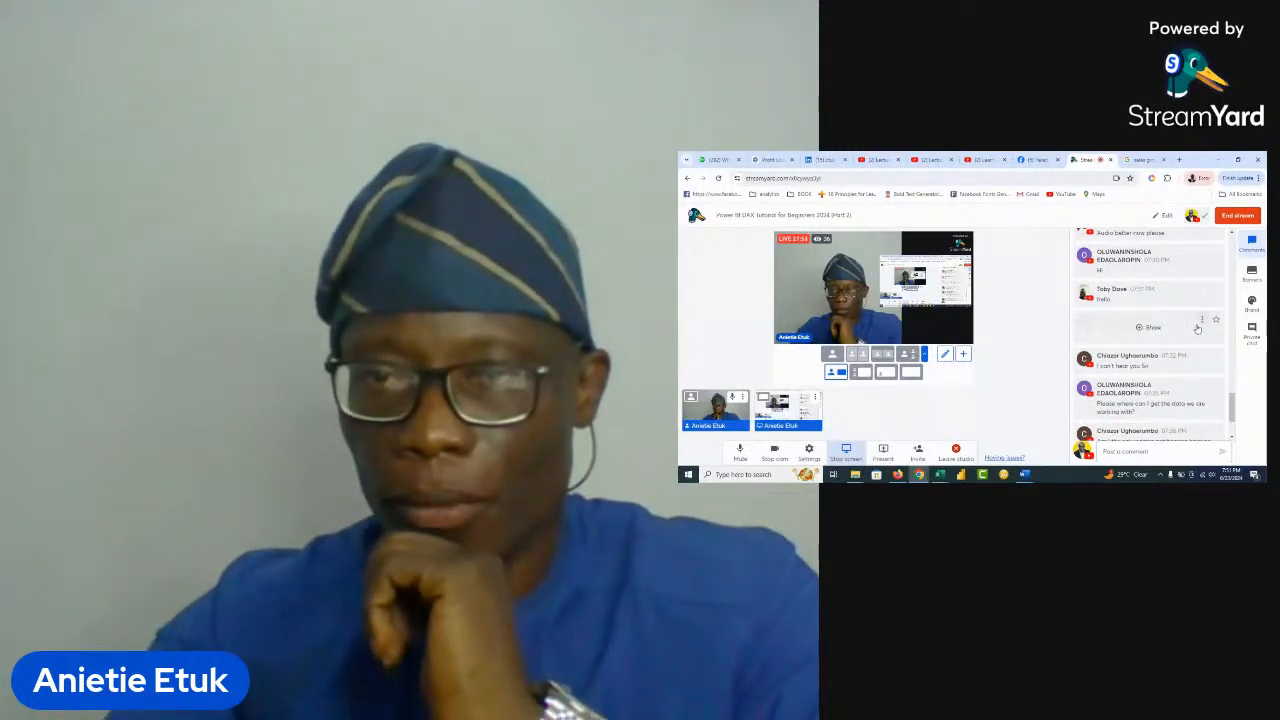
{"action": "scroll", "coordinate": [1199, 325], "scroll_direction": "down", "scroll_amount": 3}
{"action": "mouse_move", "coordinate": [1200, 326]}
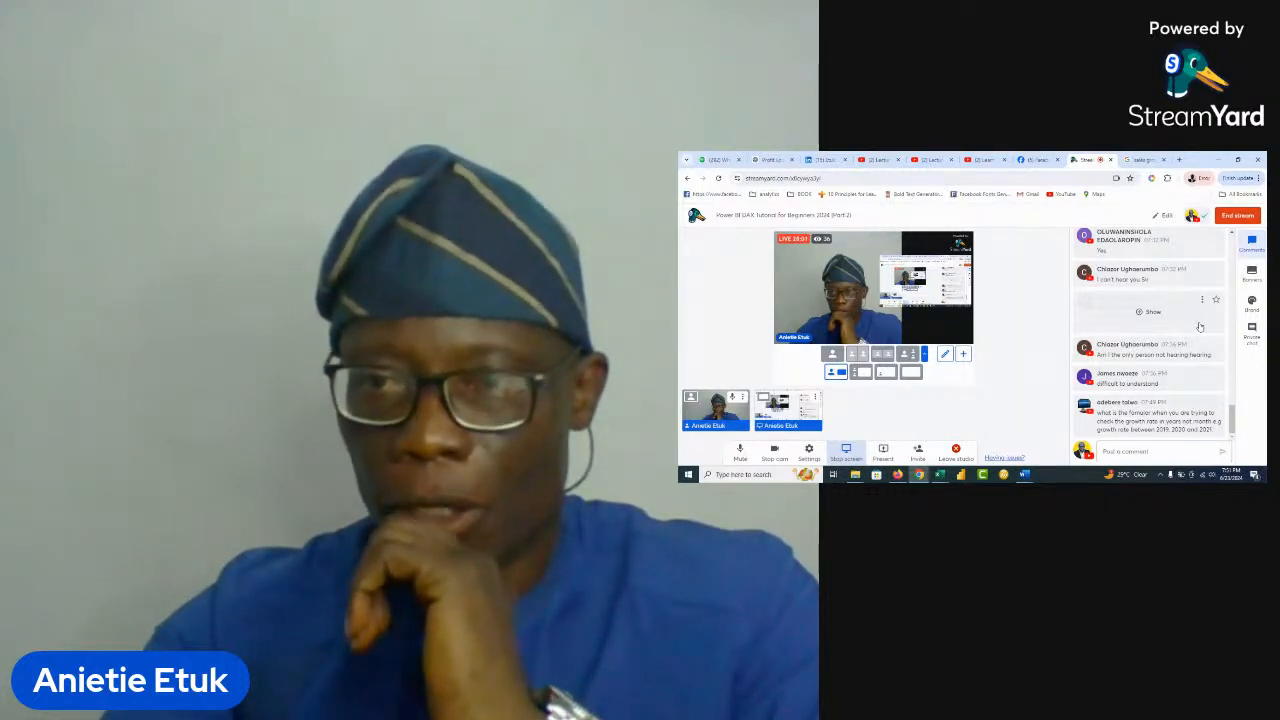
{"action": "left_click", "coordinate": [1152, 311]}
Feature the yearly growth-rate question on stream, then glance at the Car Sales workbook and Power Pivot
{"action": "left_click", "coordinate": [1152, 420]}
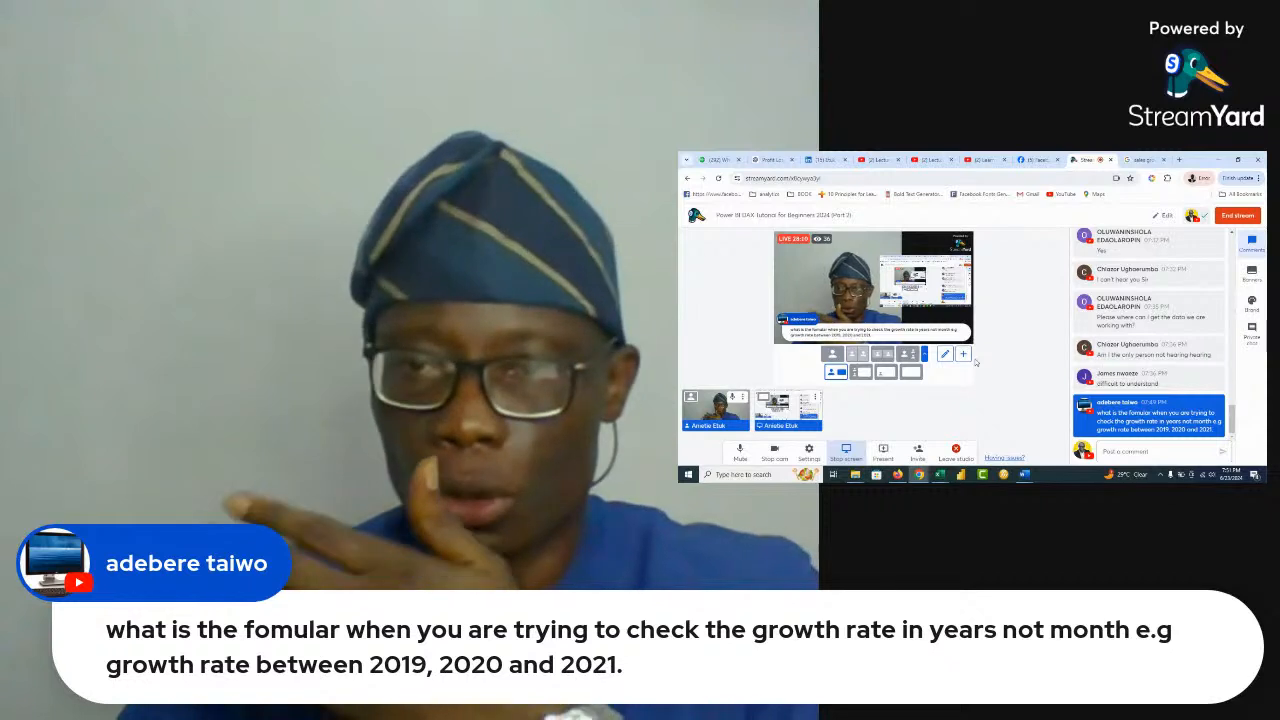
{"action": "mouse_move", "coordinate": [1113, 420]}
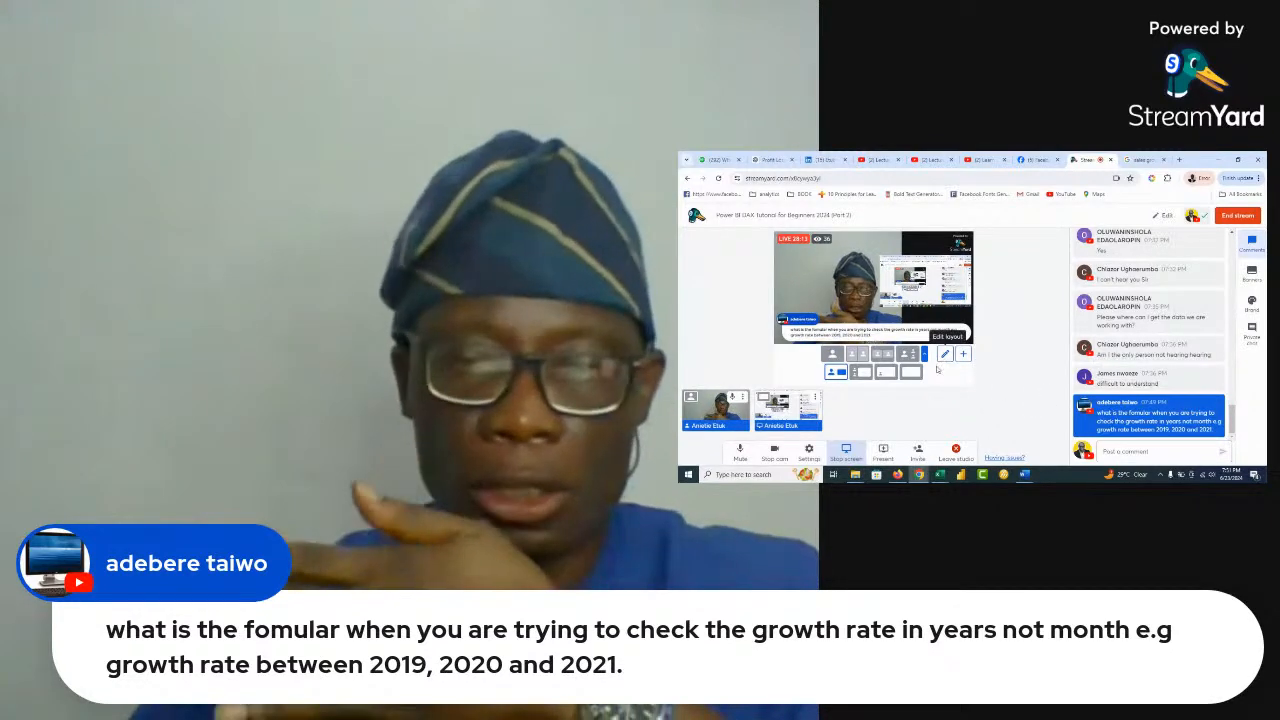
{"action": "mouse_move", "coordinate": [939, 477]}
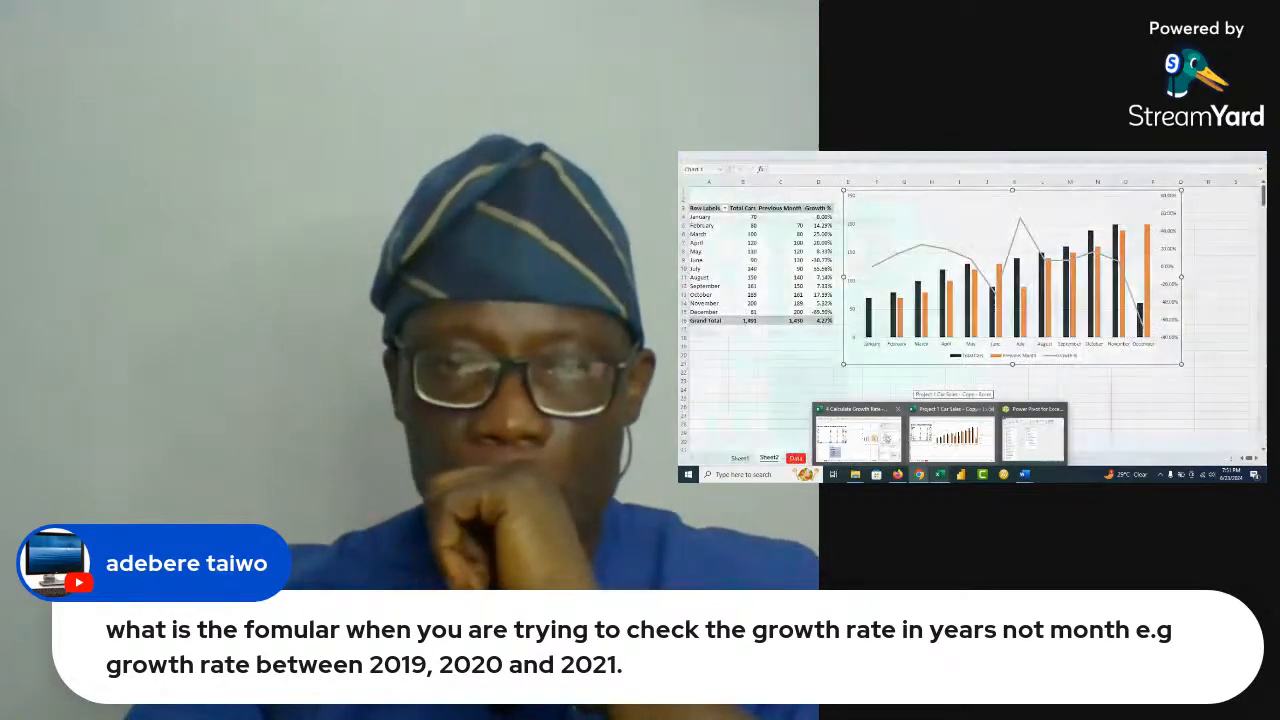
{"action": "left_click", "coordinate": [948, 437]}
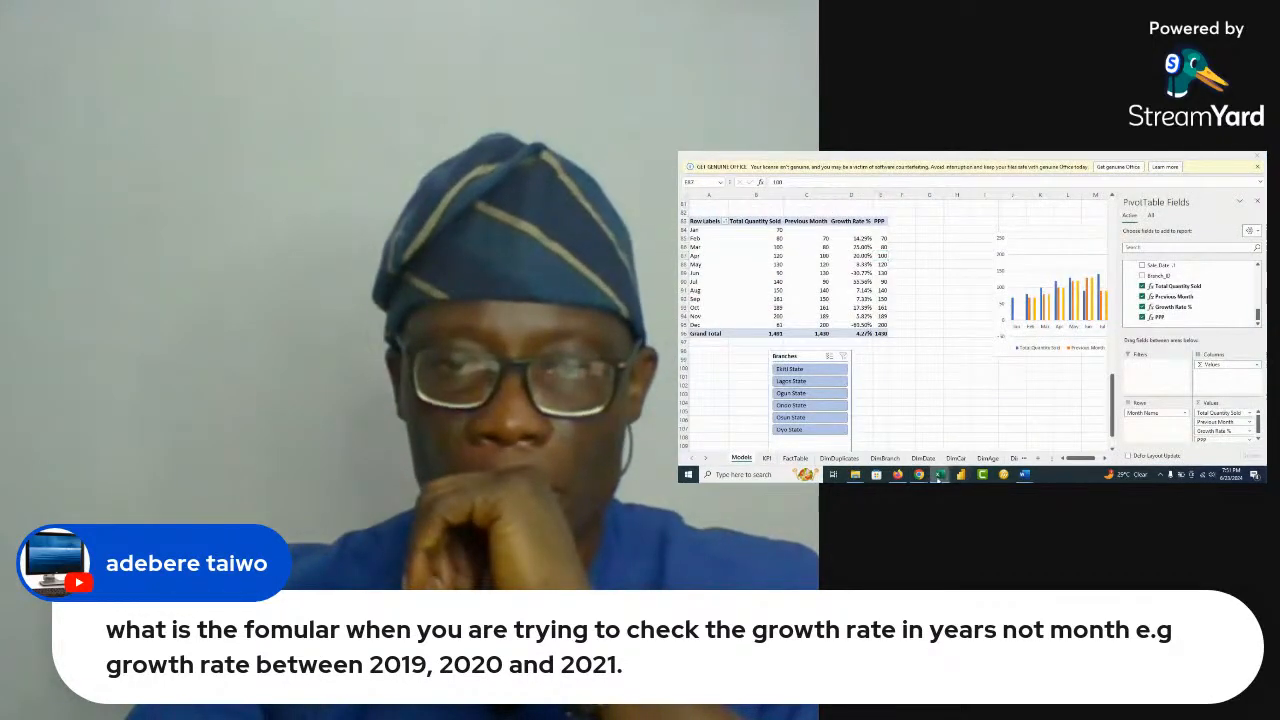
{"action": "mouse_move", "coordinate": [938, 477]}
{"action": "left_click", "coordinate": [1015, 420]}
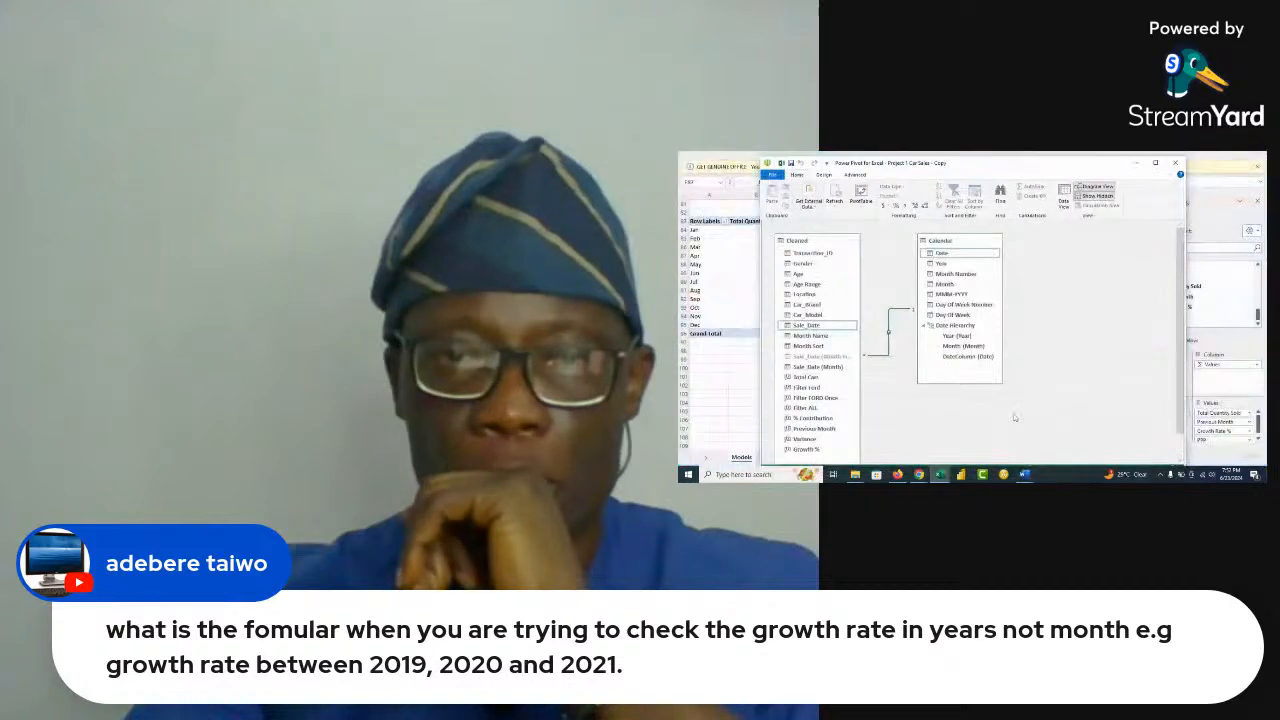
Return to StreamYard and switch the broadcast back to the full screen share
{"action": "mouse_move", "coordinate": [919, 475]}
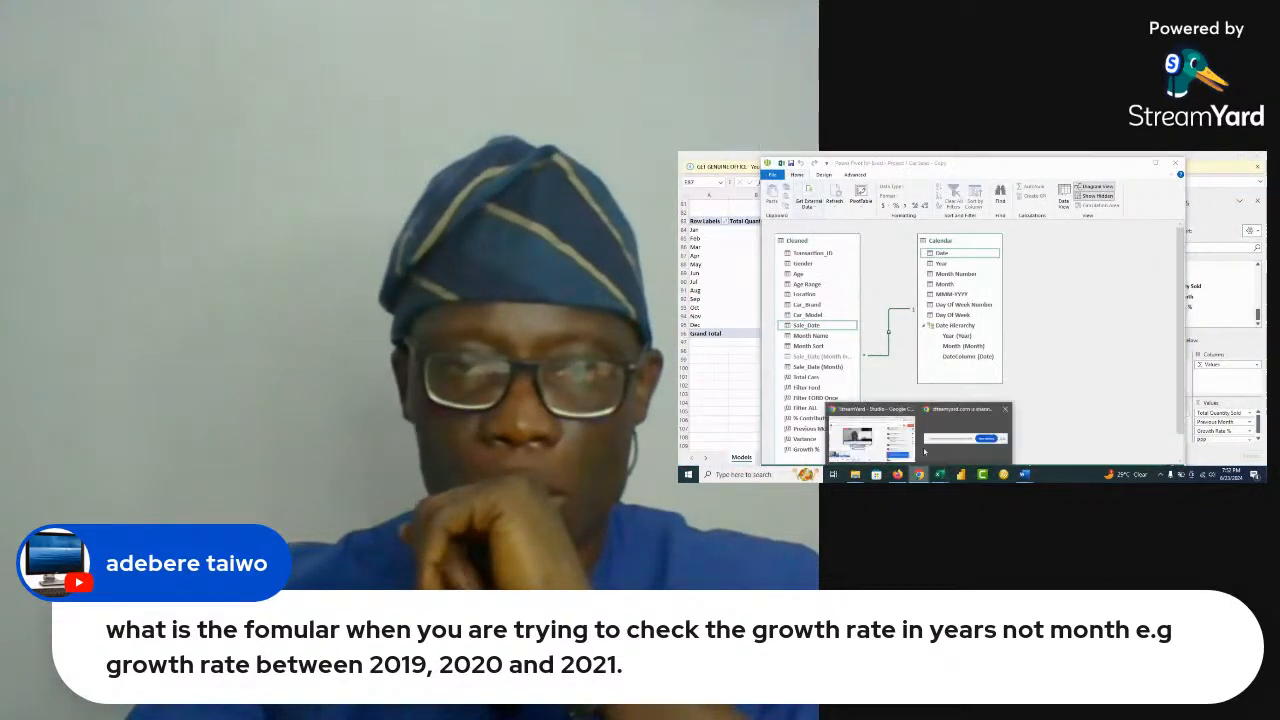
{"action": "left_click", "coordinate": [918, 448]}
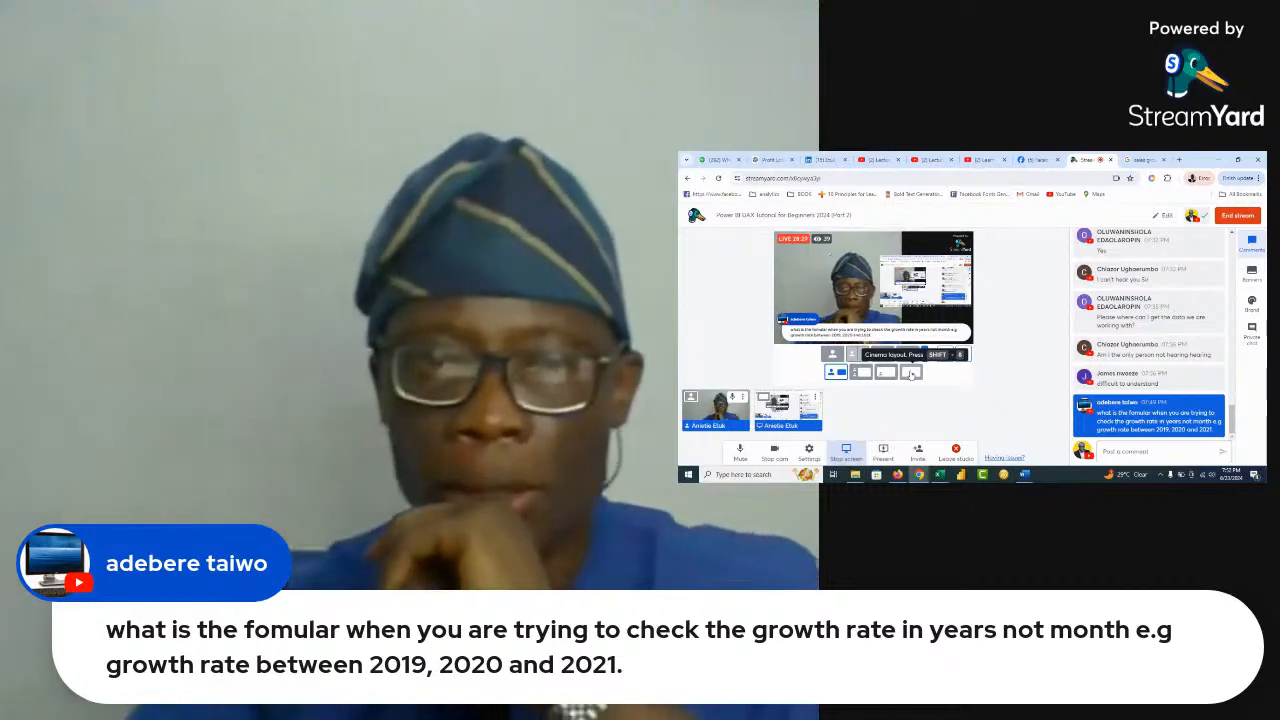
{"action": "left_click", "coordinate": [911, 374]}
{"action": "left_click", "coordinate": [505, 484]}
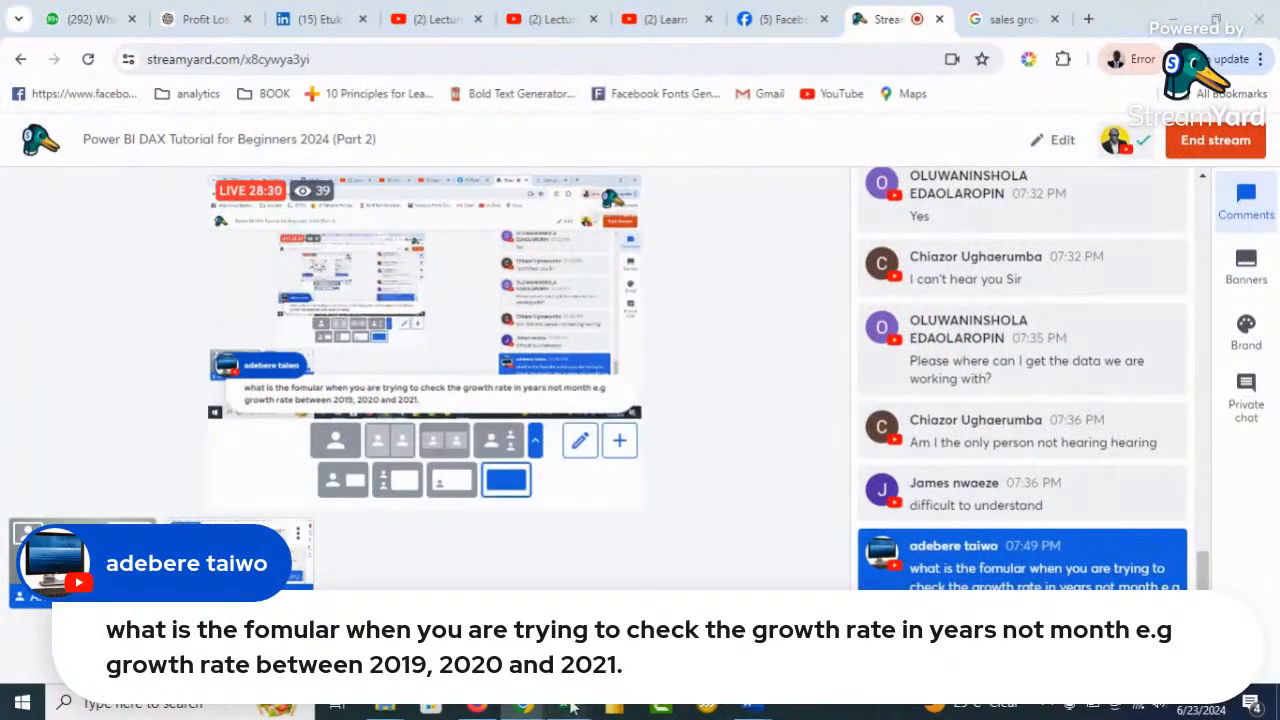
Return to the Car Sales workbook with the pivot chart and deselect the chart
{"action": "mouse_move", "coordinate": [567, 705]}
{"action": "left_click", "coordinate": [395, 572]}
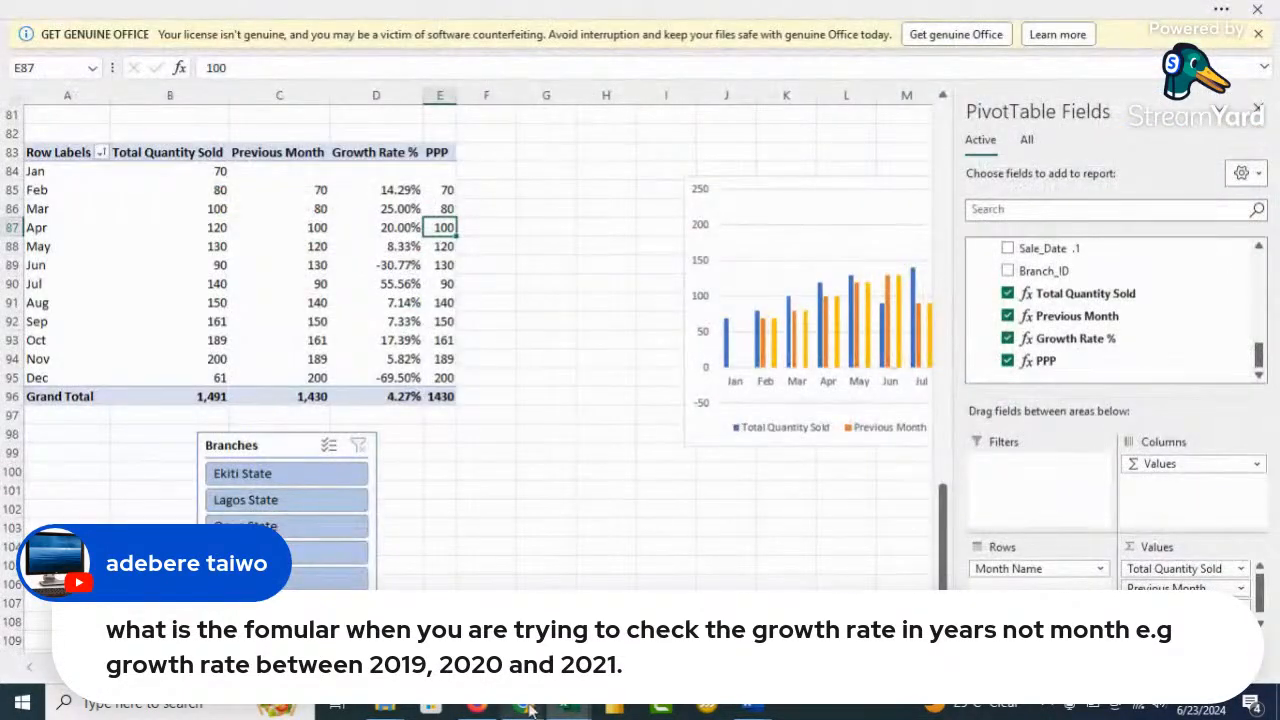
{"action": "mouse_move", "coordinate": [567, 705]}
{"action": "left_click", "coordinate": [520, 560]}
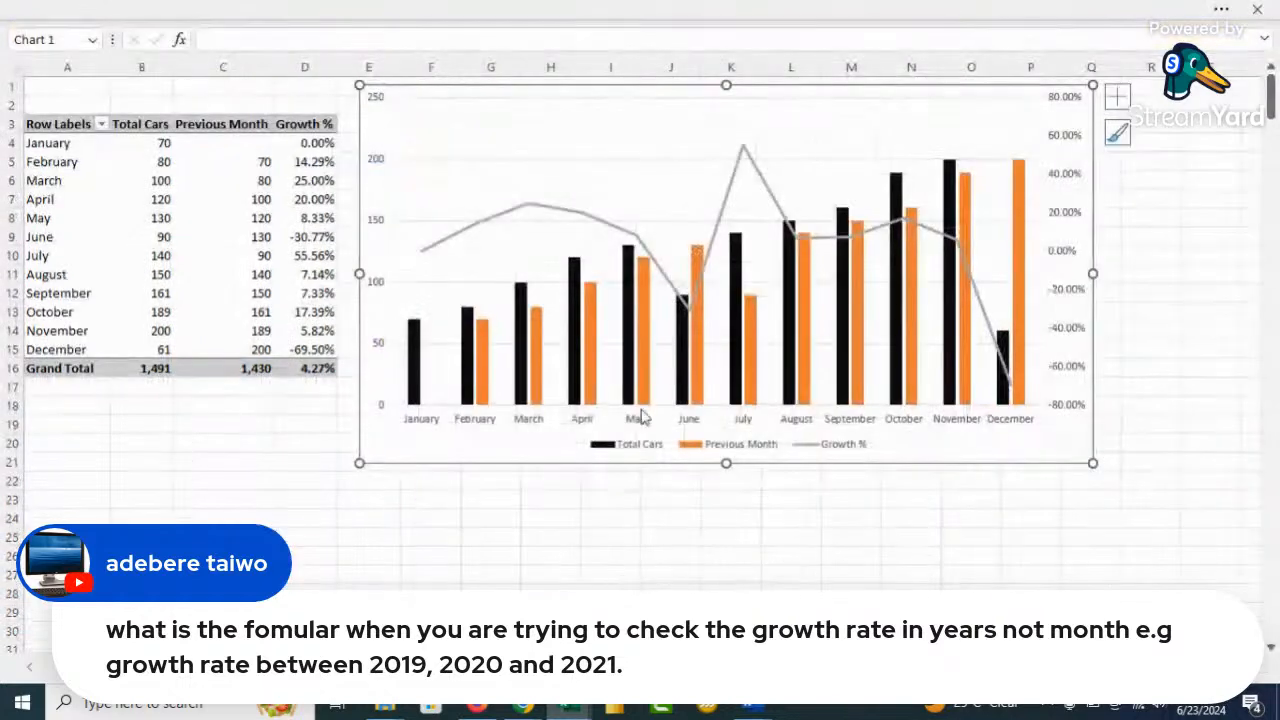
{"action": "left_click", "coordinate": [318, 295]}
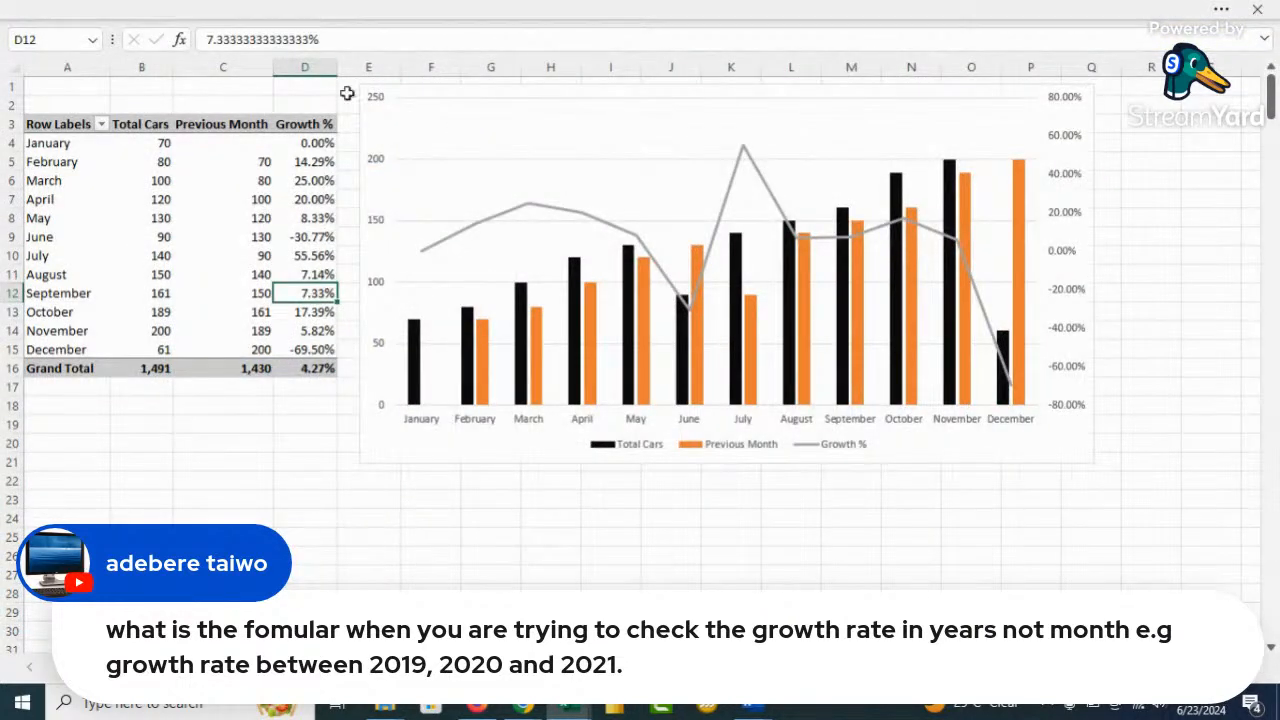
Open the PivotTable field list and view the Growth % DIVIDE formula without changing it
{"action": "left_click", "coordinate": [756, 30]}
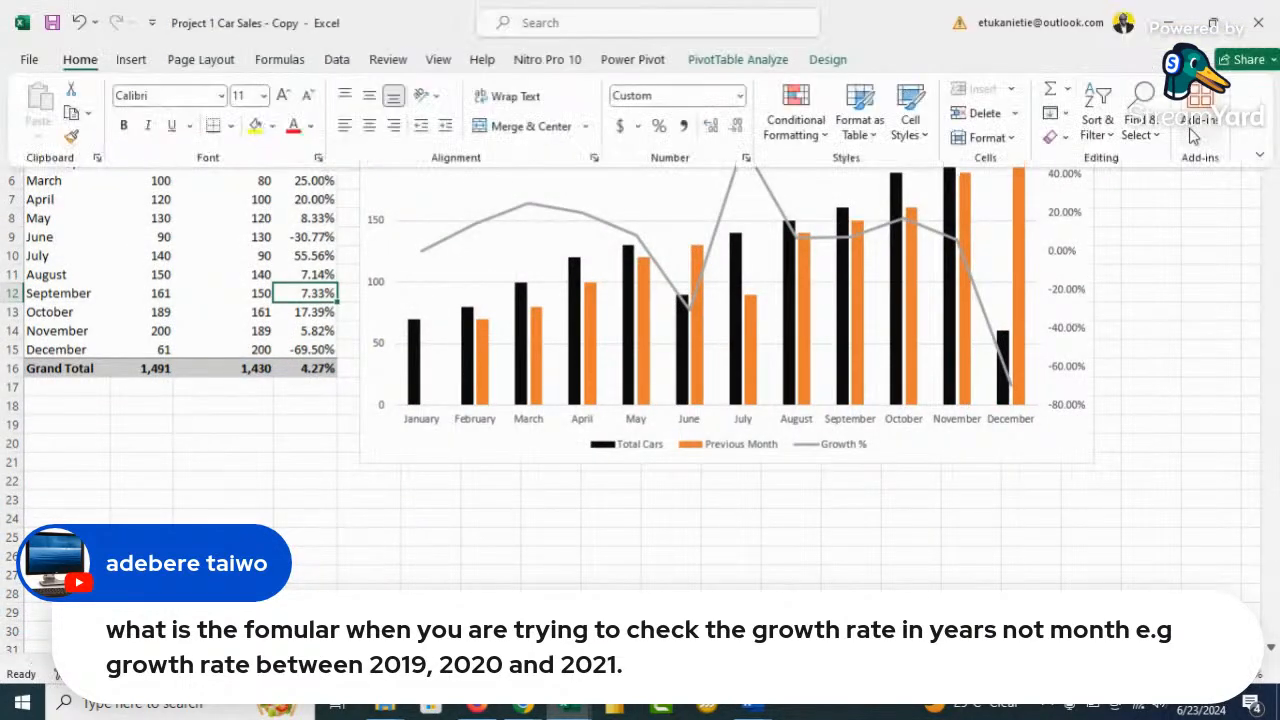
{"action": "left_click", "coordinate": [742, 60]}
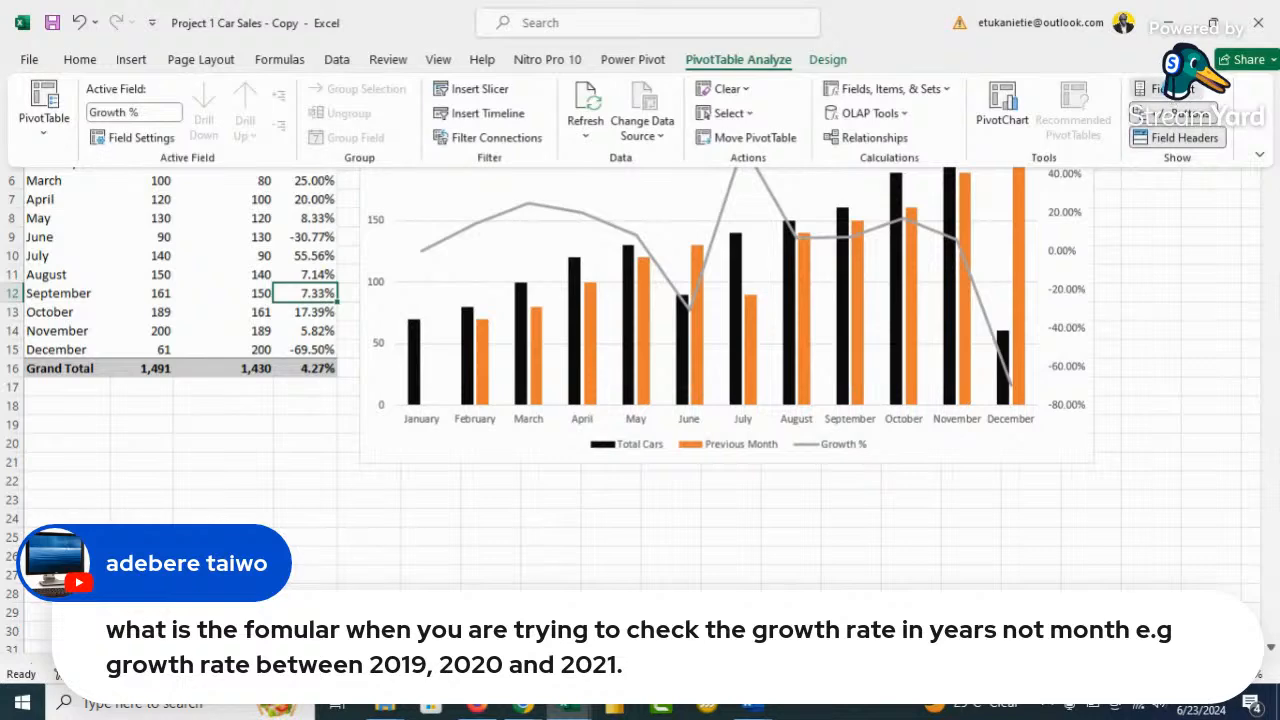
{"action": "left_click", "coordinate": [1160, 90]}
{"action": "right_click", "coordinate": [1057, 346]}
{"action": "left_click", "coordinate": [1120, 358]}
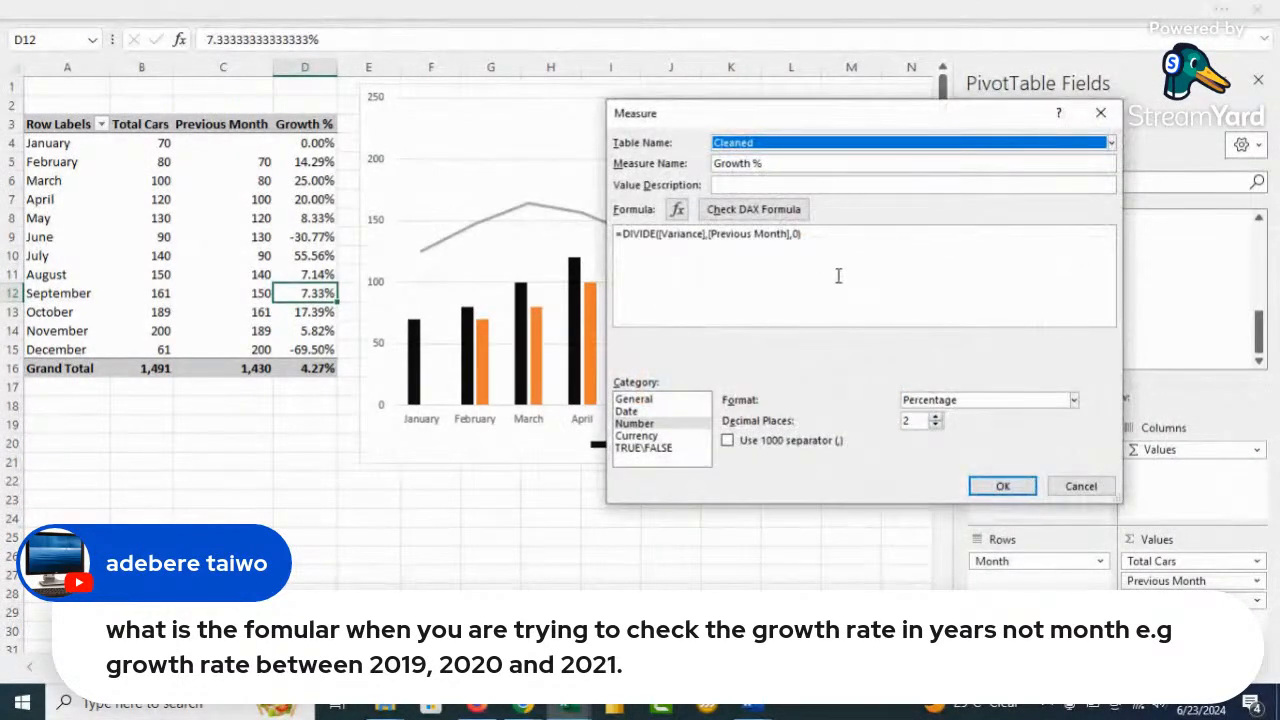
{"action": "scroll", "coordinate": [847, 282], "scroll_direction": "up", "scroll_amount": 2}
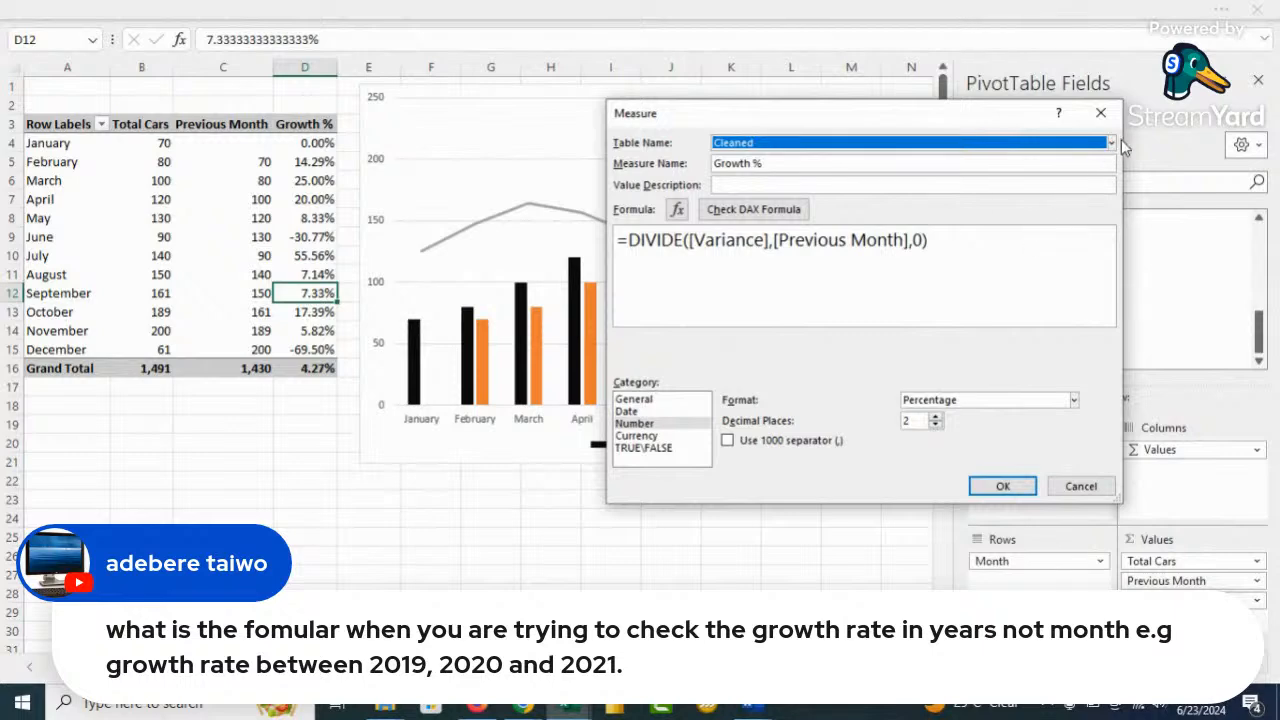
{"action": "left_click", "coordinate": [1100, 112]}
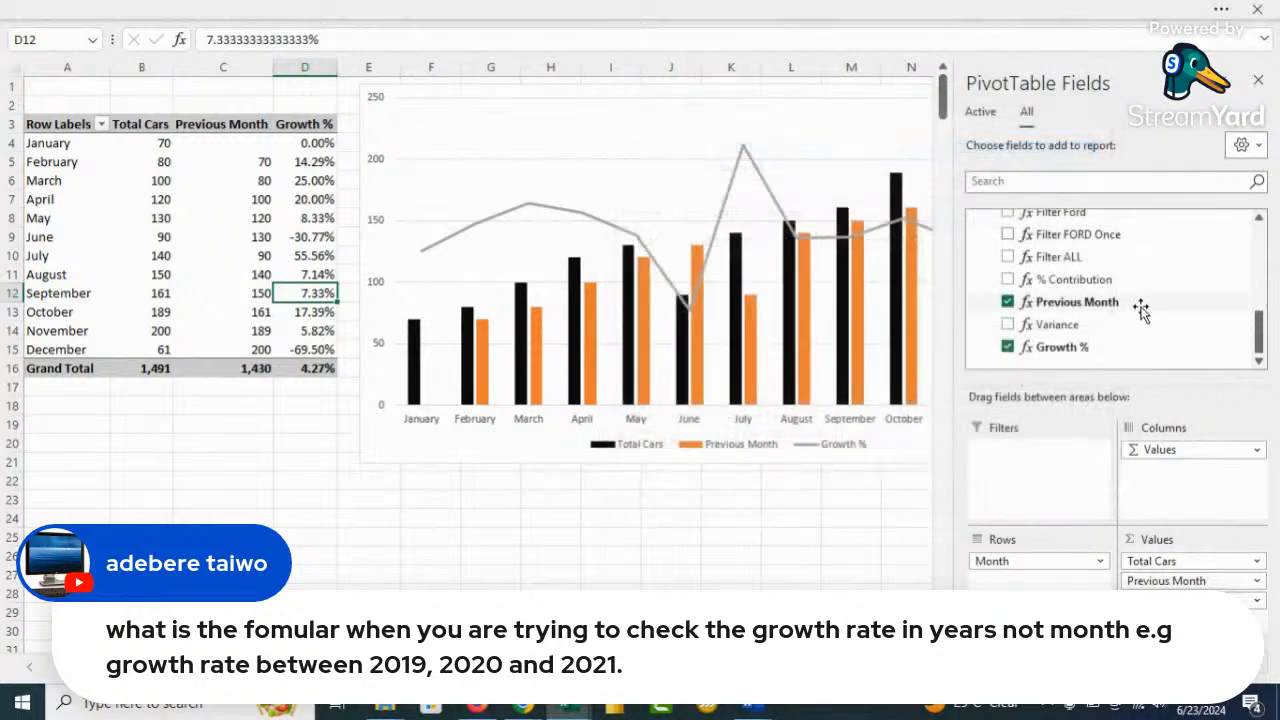
{"action": "right_click", "coordinate": [1068, 306]}
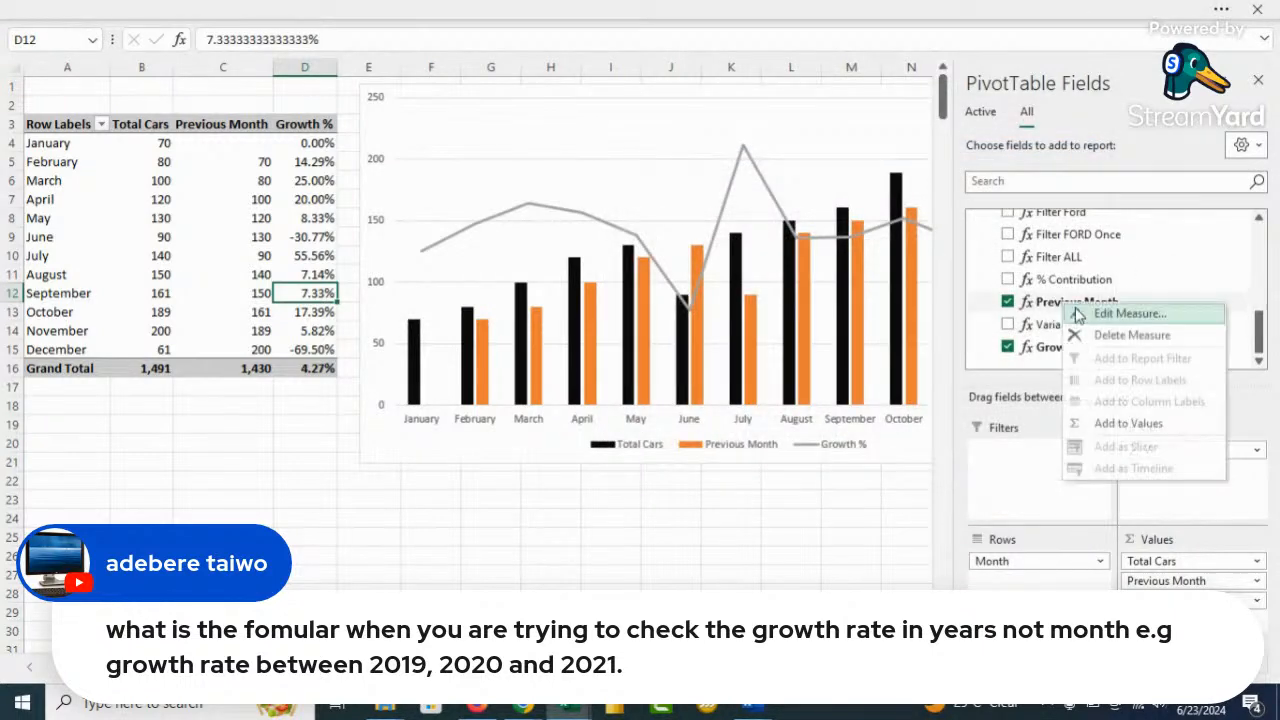
{"action": "left_click", "coordinate": [1140, 316]}
{"action": "scroll", "coordinate": [947, 288], "scroll_direction": "up", "scroll_amount": 5}
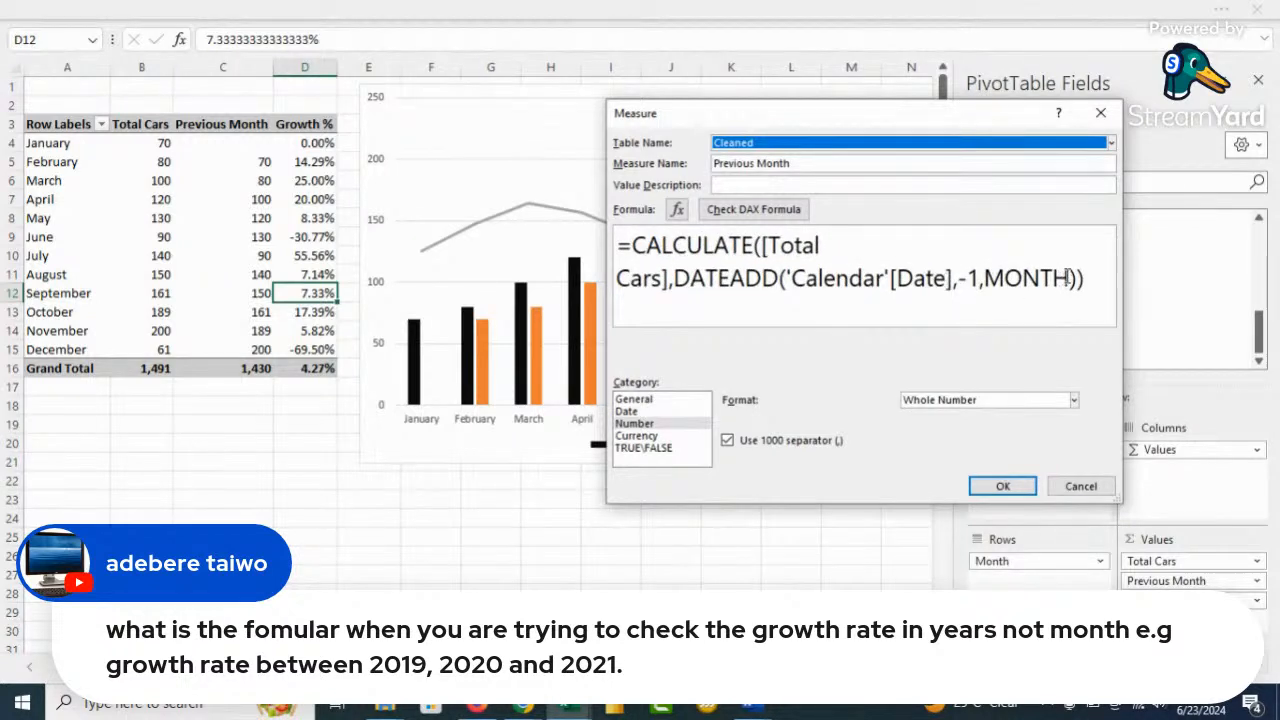
{"action": "left_click_drag", "start_coordinate": [1071, 278], "coordinate": [987, 279]}
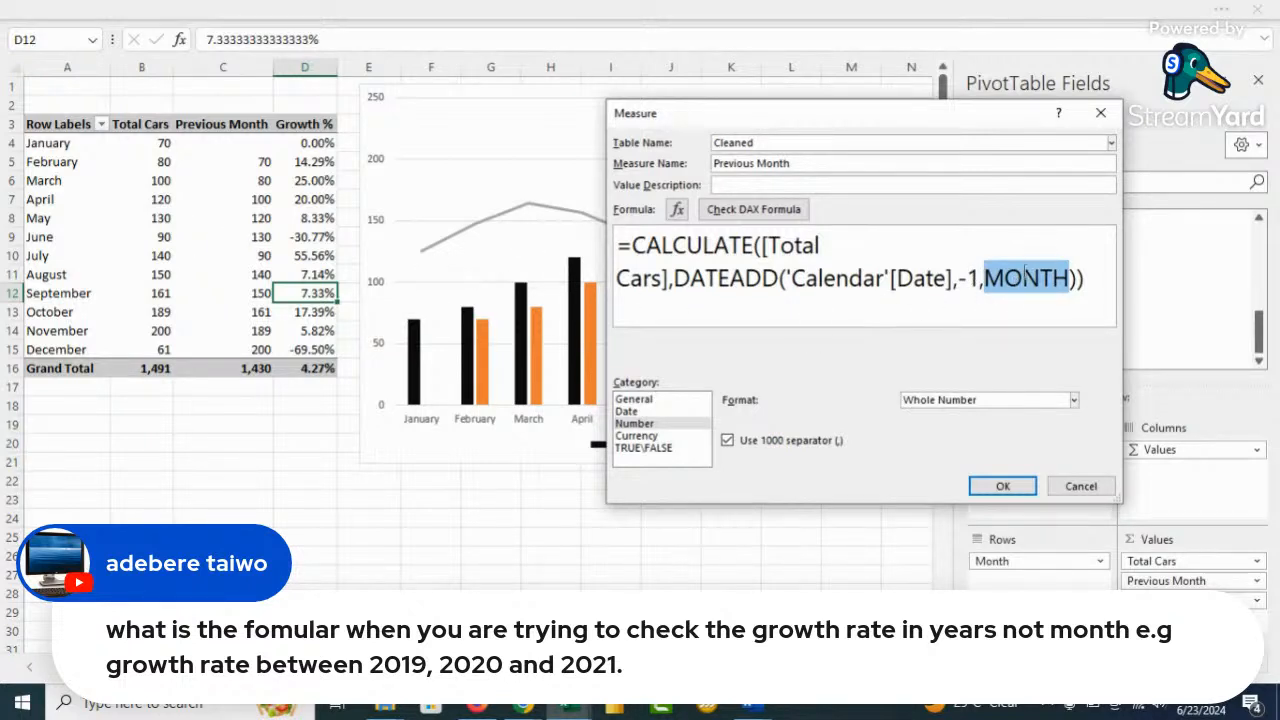
{"action": "left_click", "coordinate": [1100, 113]}
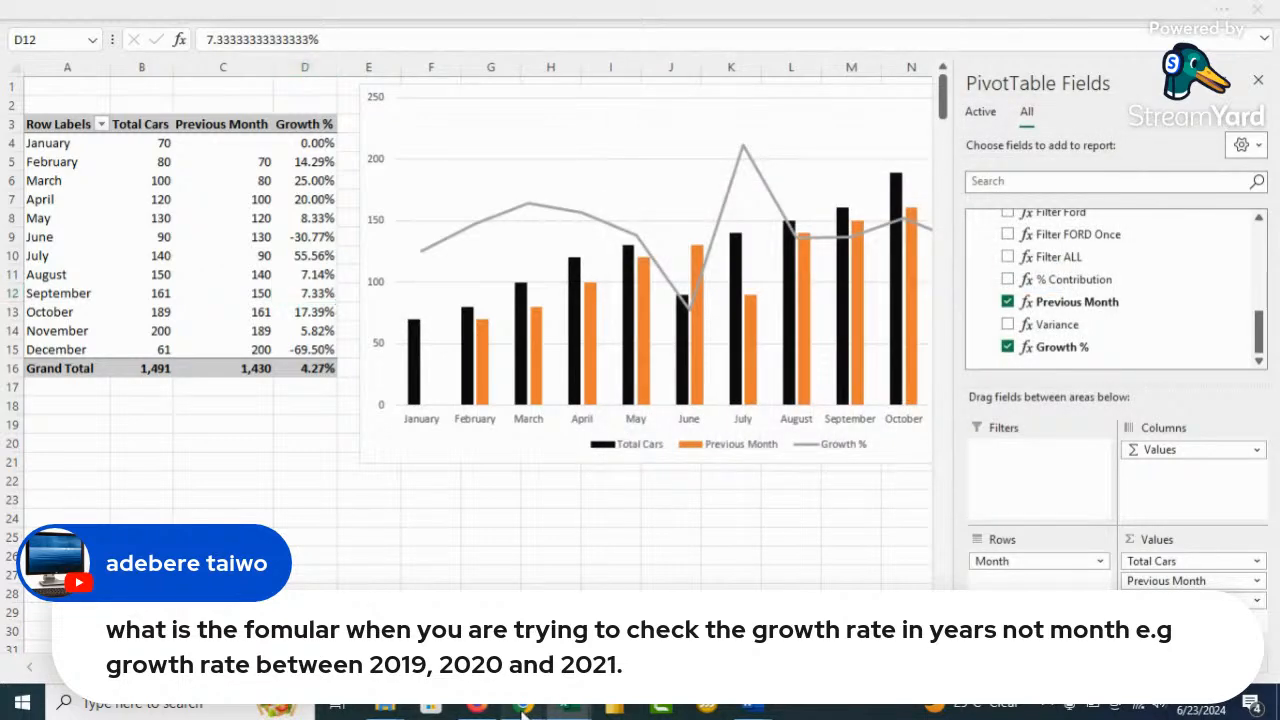
Feature the viewer's Power Pivot loading question on stream with the shared screen full-frame
{"action": "mouse_move", "coordinate": [524, 704]}
{"action": "left_click", "coordinate": [418, 568]}
{"action": "left_click", "coordinate": [343, 481]}
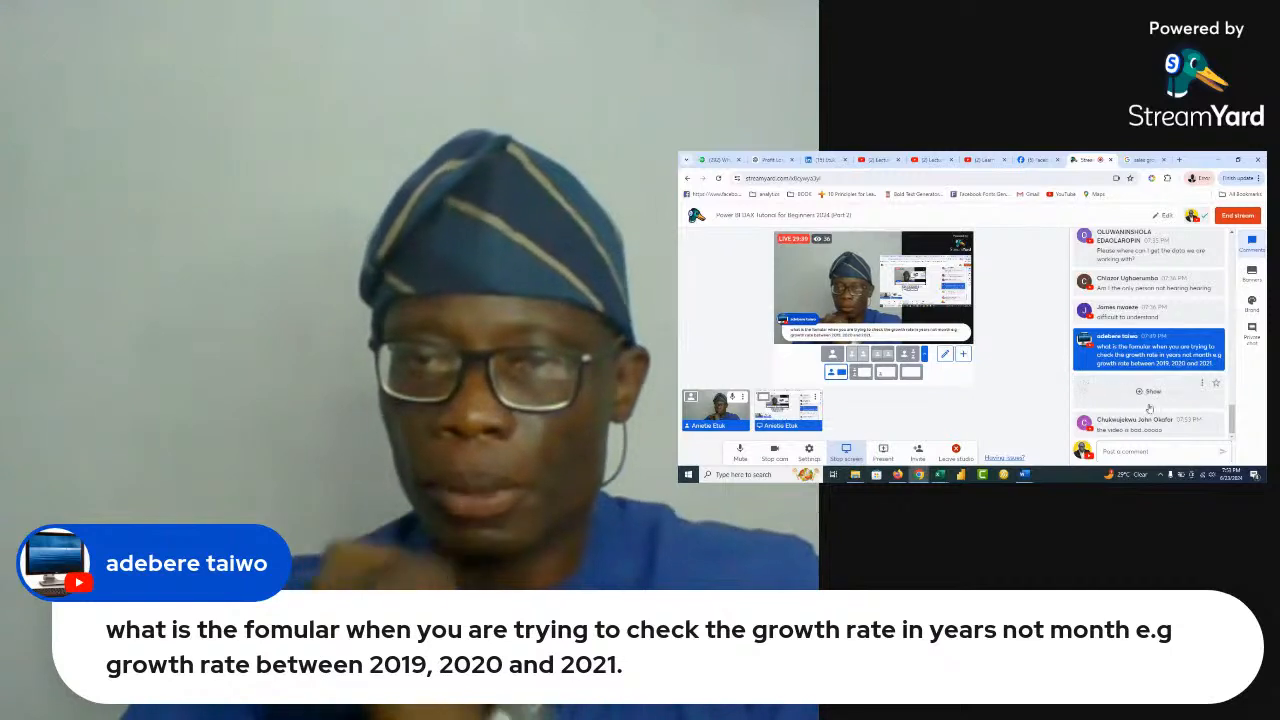
{"action": "mouse_move", "coordinate": [1120, 370]}
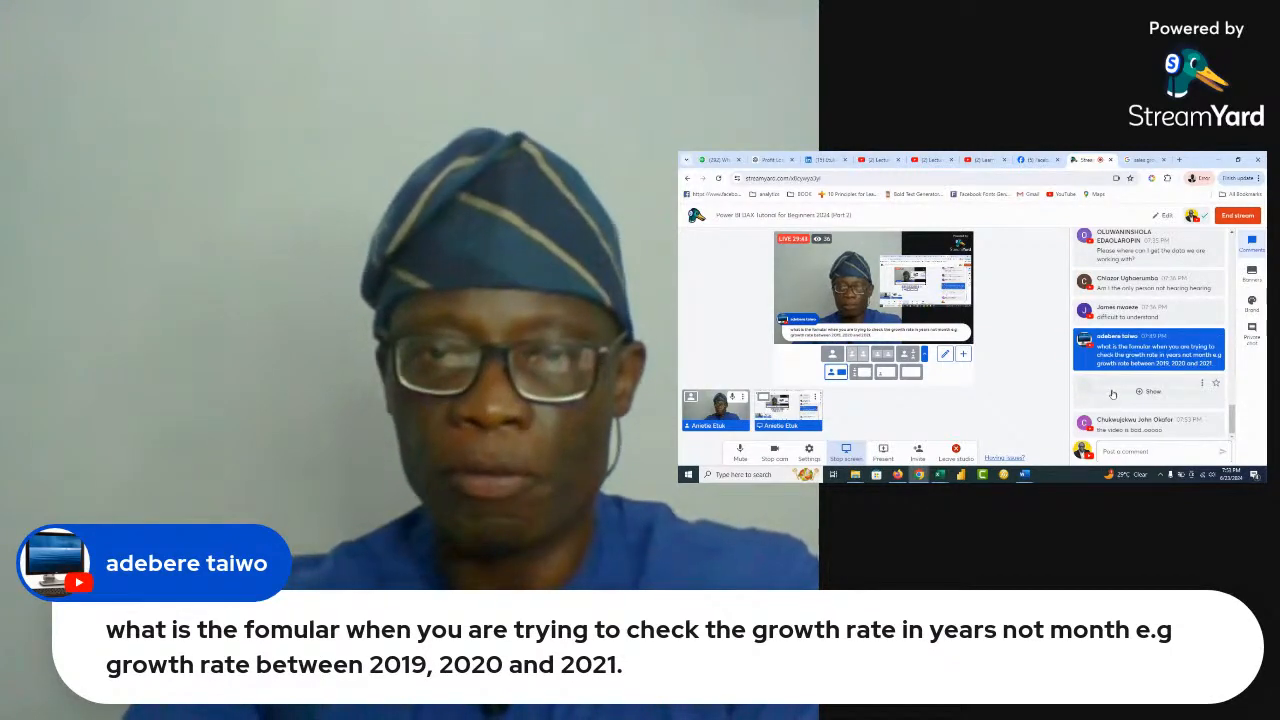
{"action": "left_click", "coordinate": [1153, 391]}
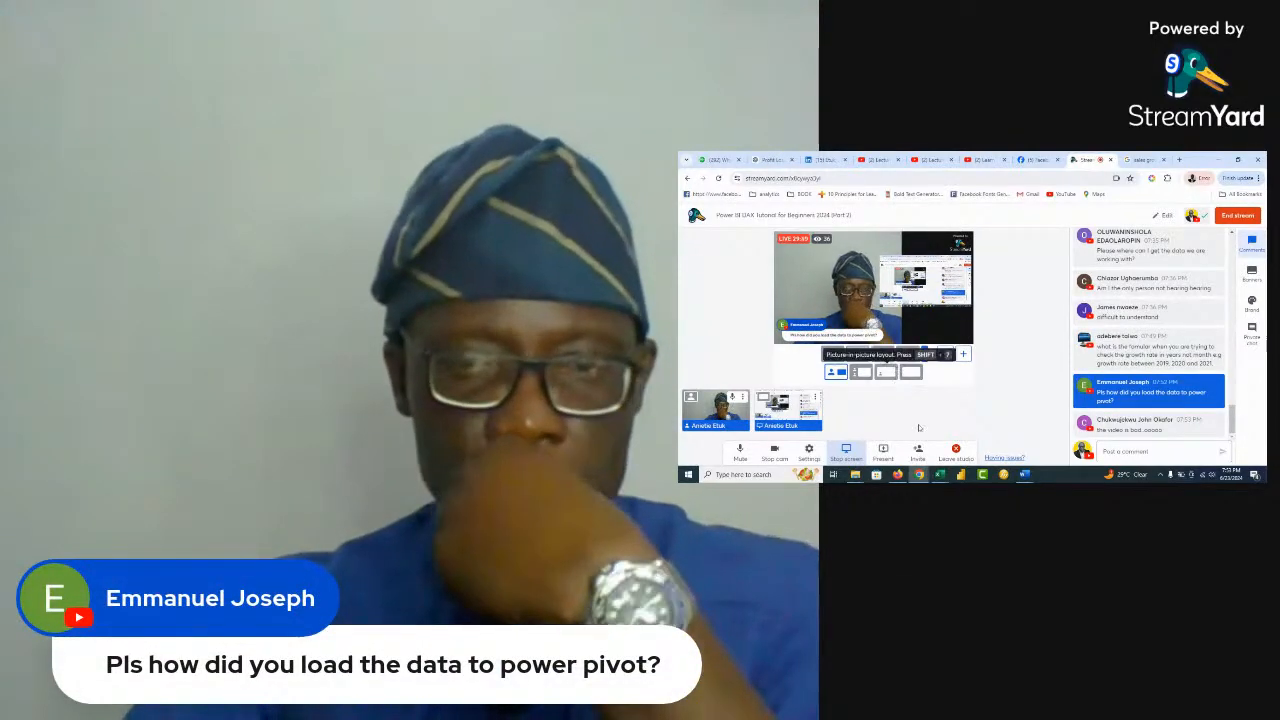
{"action": "left_click", "coordinate": [911, 373]}
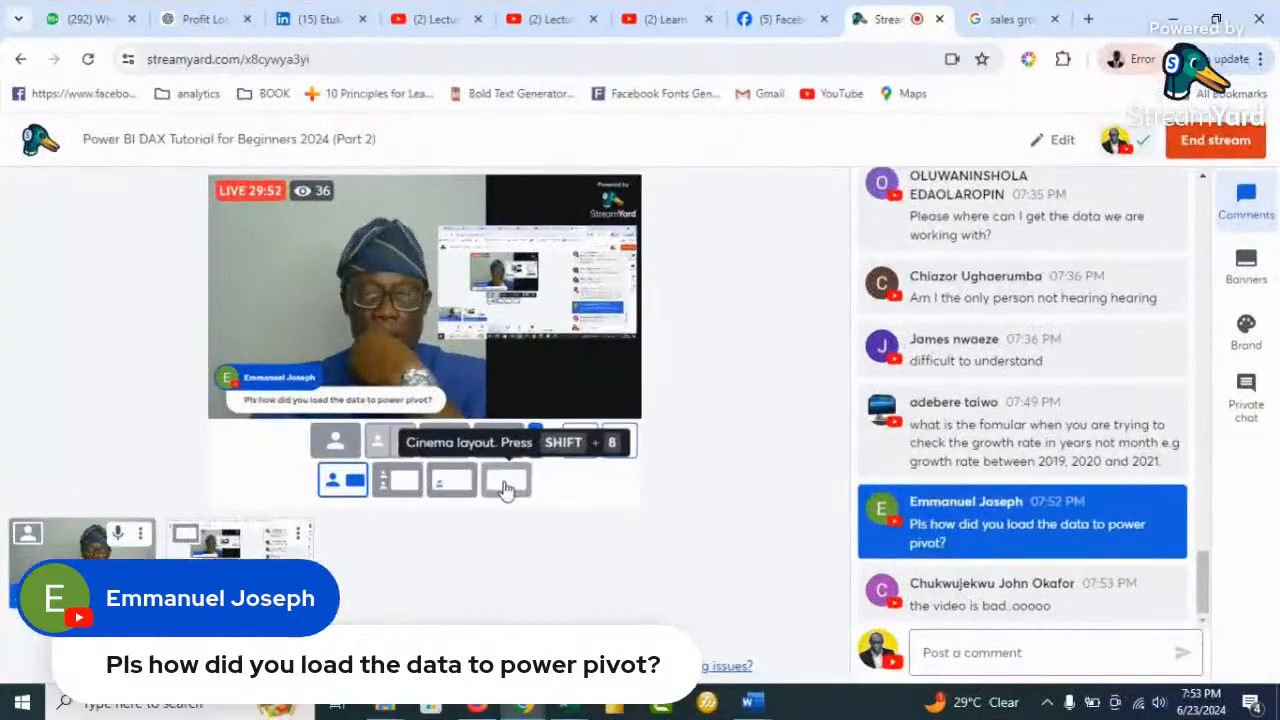
Open the Power Pivot data model, view the Calendar table in Data View, then close it
{"action": "mouse_move", "coordinate": [566, 705]}
{"action": "left_click", "coordinate": [403, 600]}
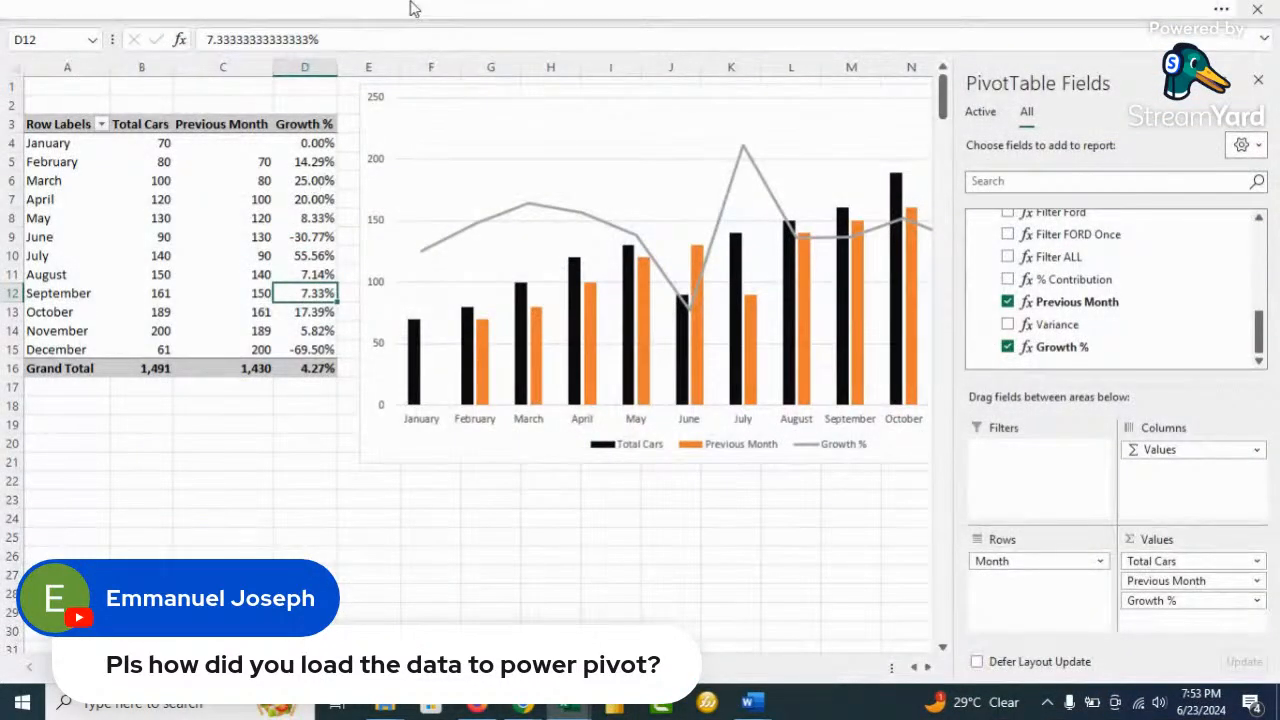
{"action": "left_click", "coordinate": [512, 12]}
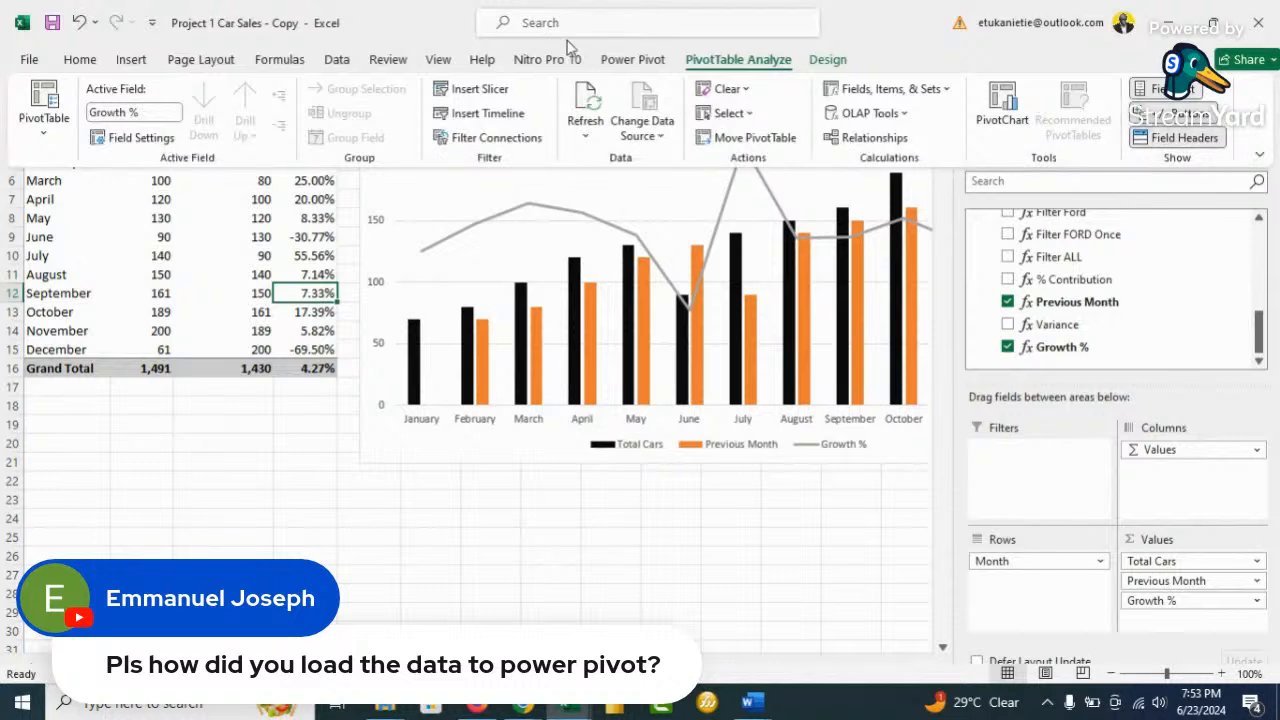
{"action": "left_click", "coordinate": [633, 60]}
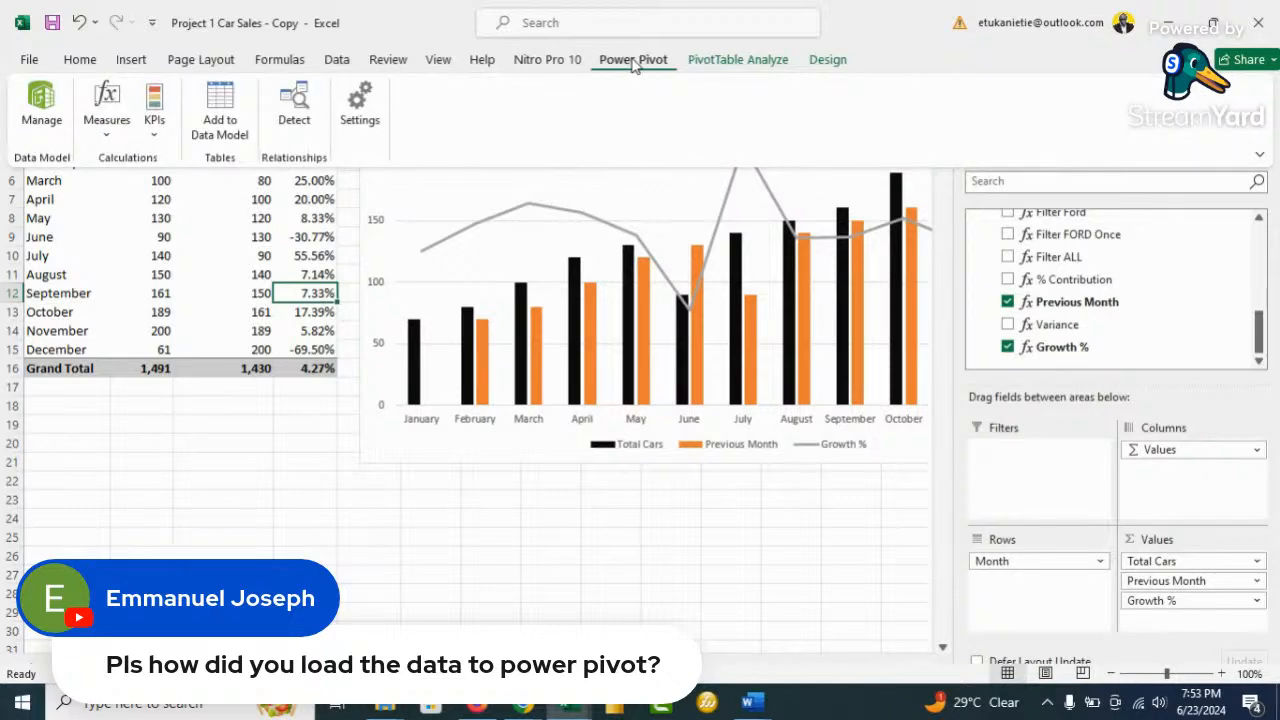
{"action": "left_click", "coordinate": [41, 110]}
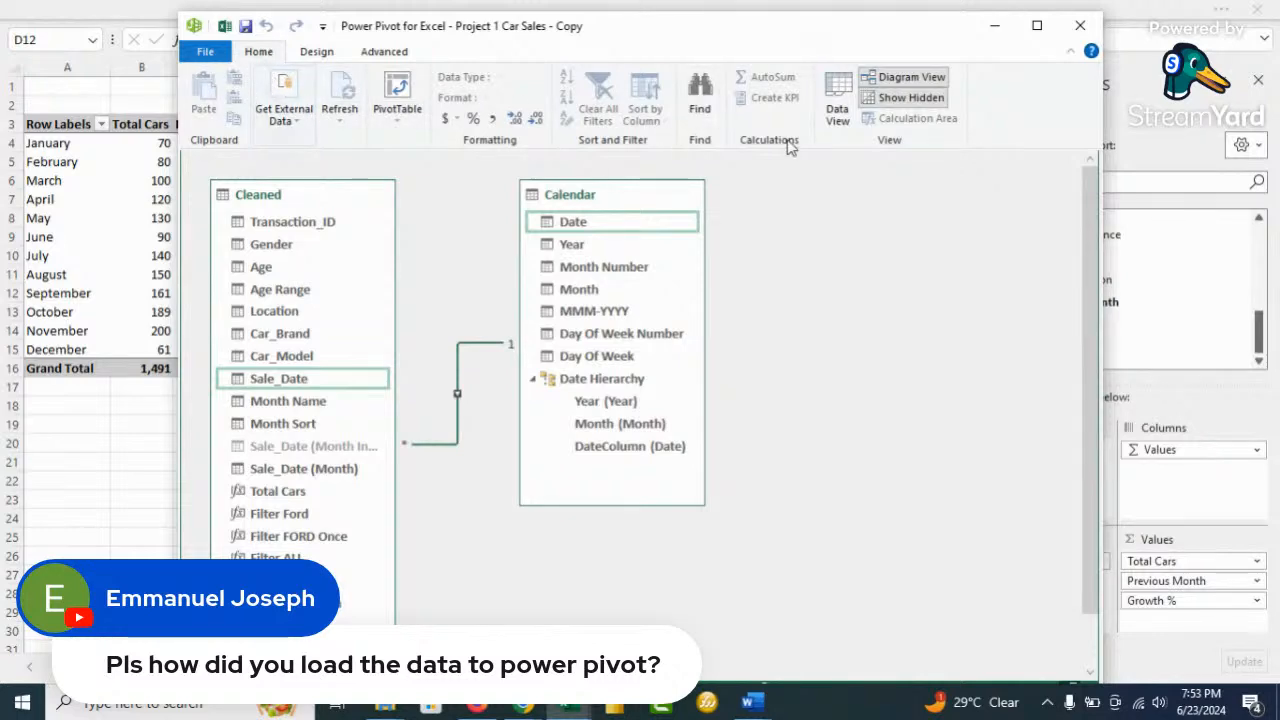
{"action": "left_click", "coordinate": [838, 108]}
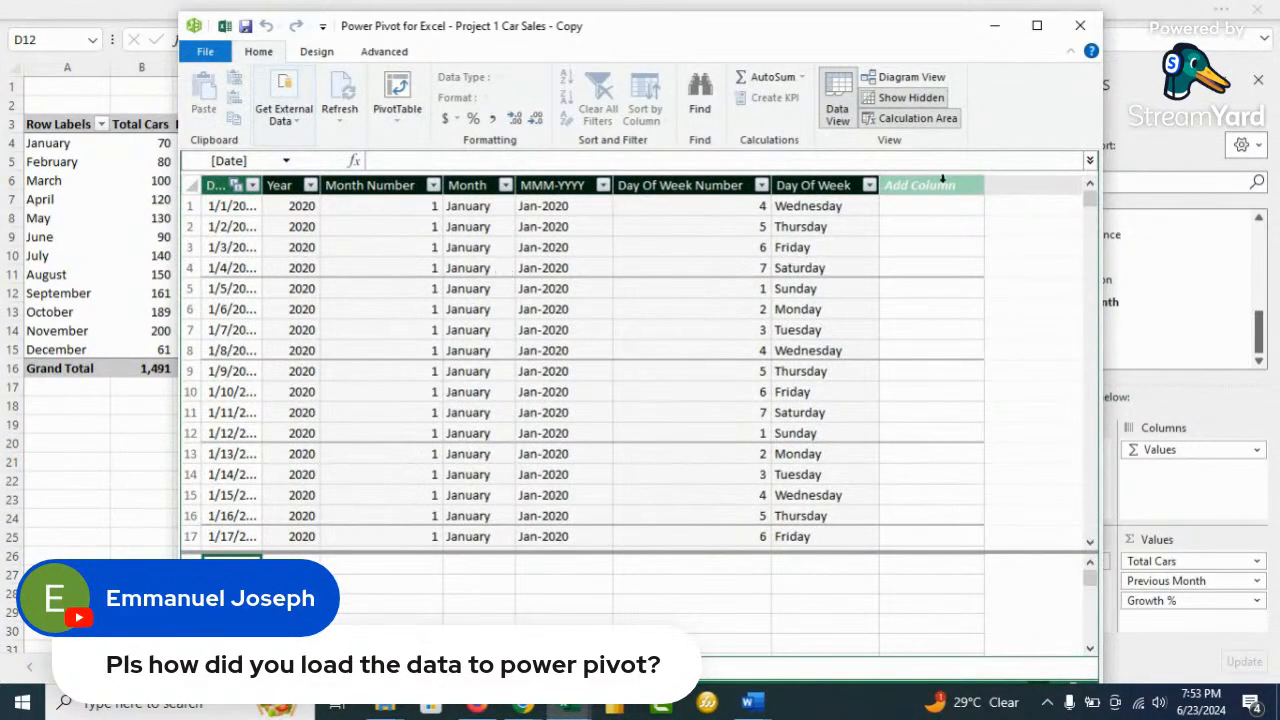
{"action": "left_click", "coordinate": [1080, 25]}
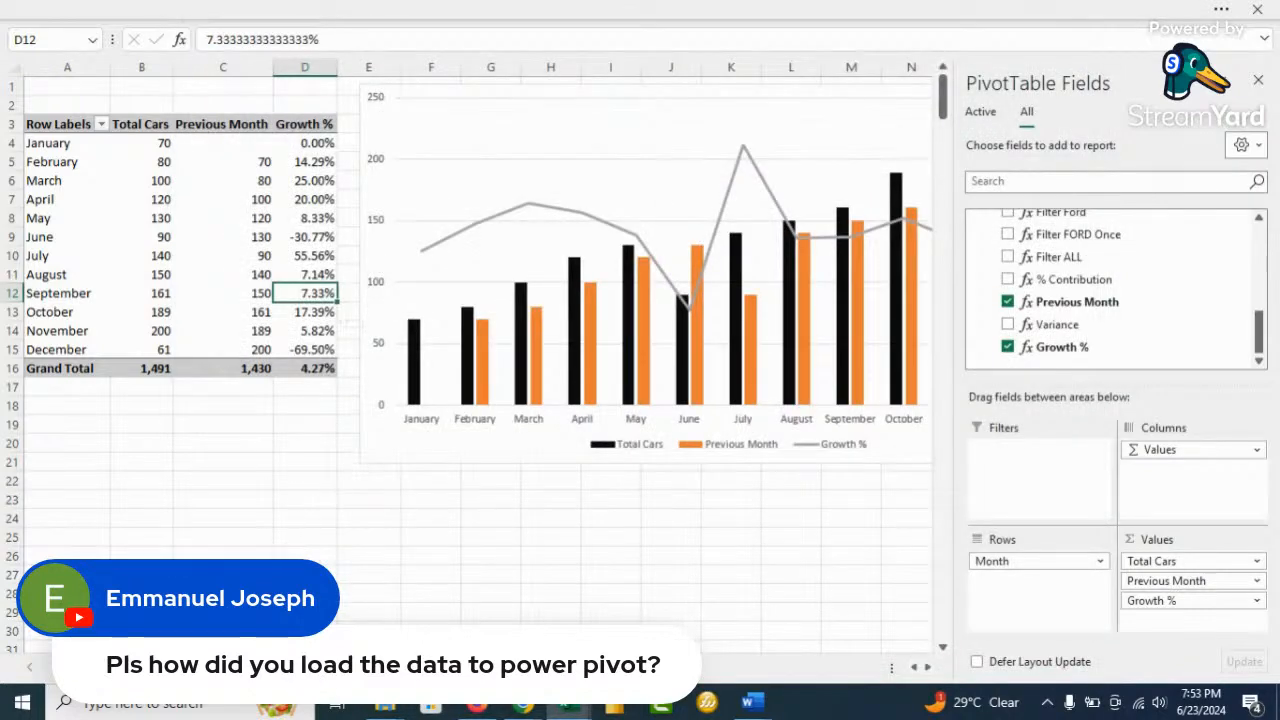
Go to the transaction data sheet, select cell E12 and reopen Power Pivot Manage
{"action": "left_click", "coordinate": [180, 667]}
{"action": "left_click", "coordinate": [402, 278]}
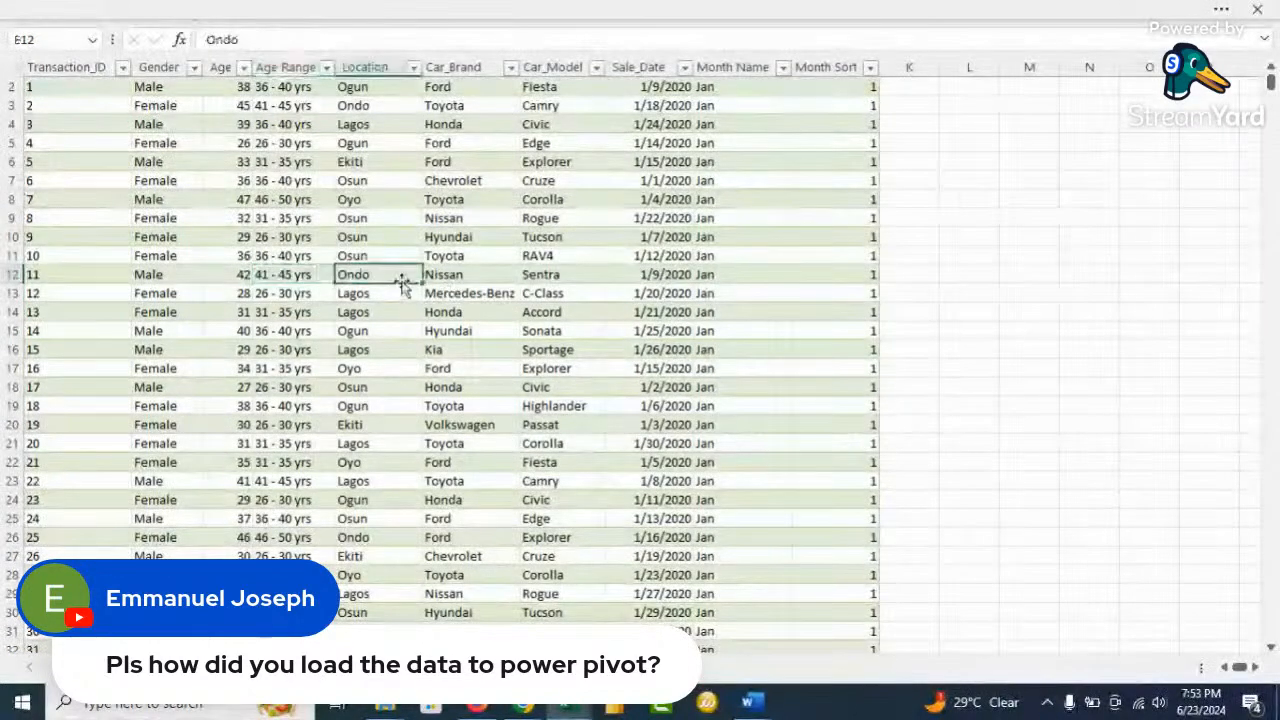
{"action": "left_click", "coordinate": [541, 13]}
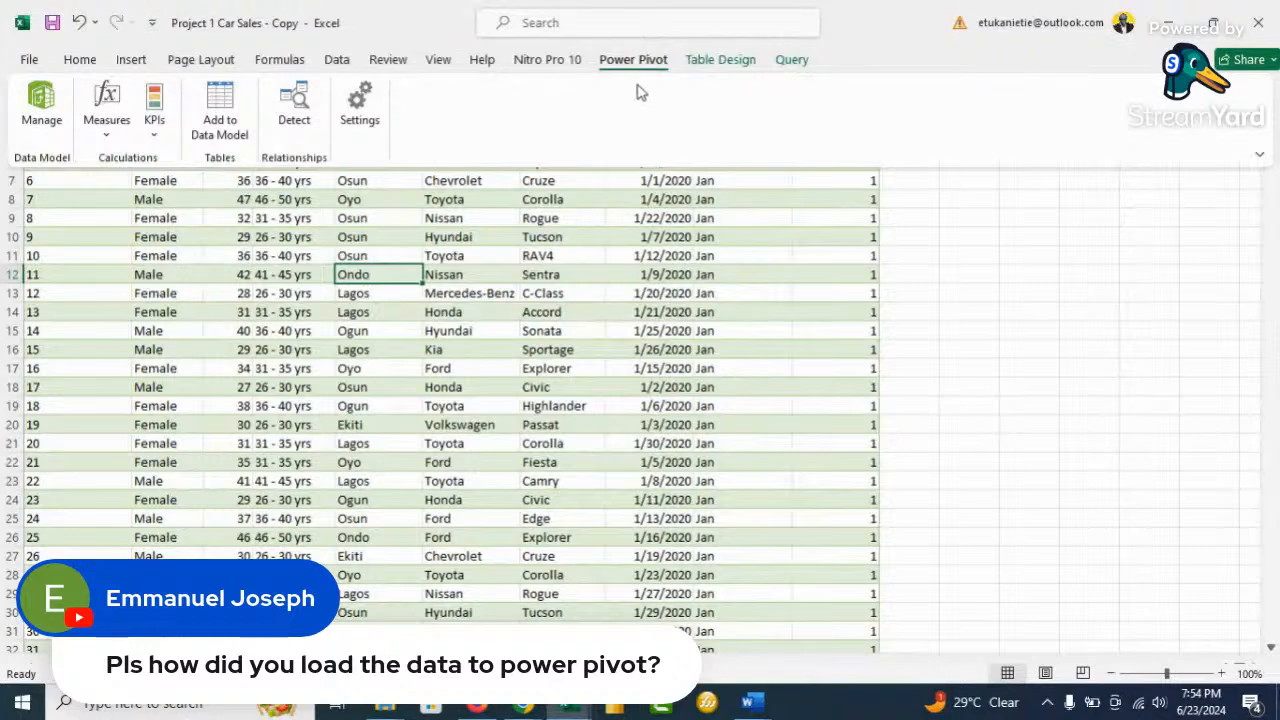
{"action": "left_click", "coordinate": [42, 105]}
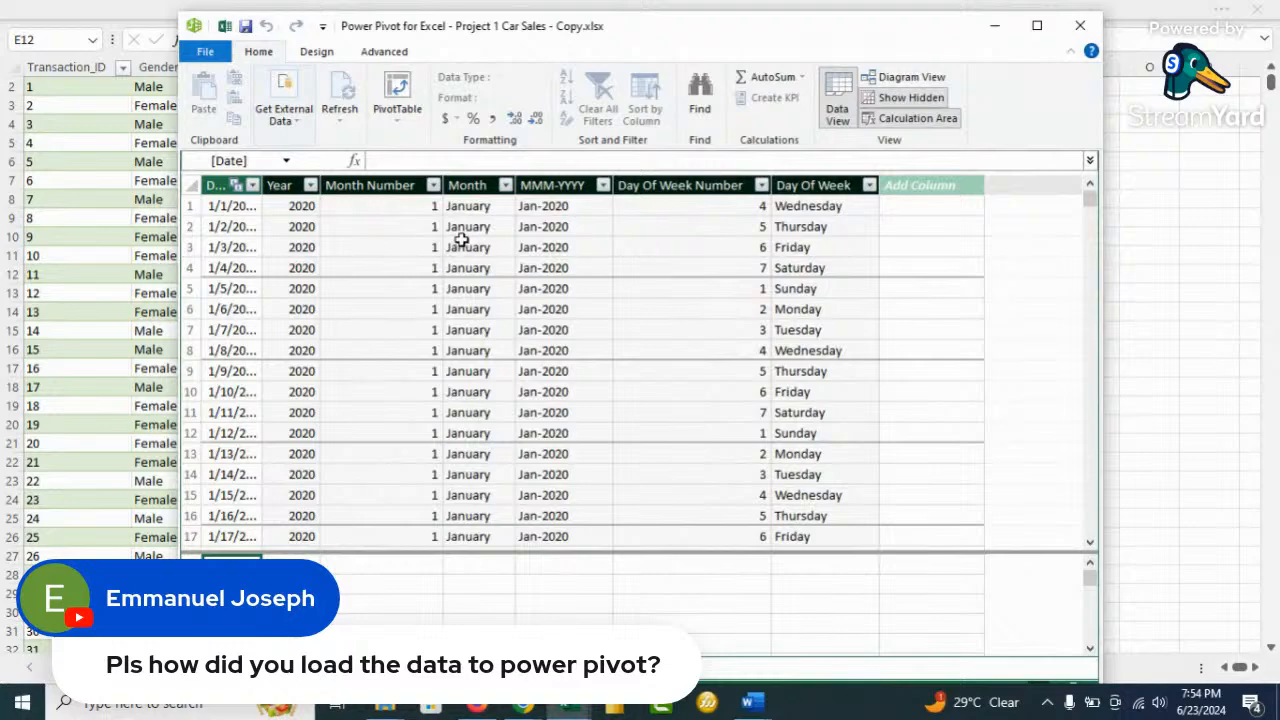
In StreamYard, switch the broadcast to the camera-dominant layout showing the presenter full-frame
{"action": "mouse_move", "coordinate": [520, 708]}
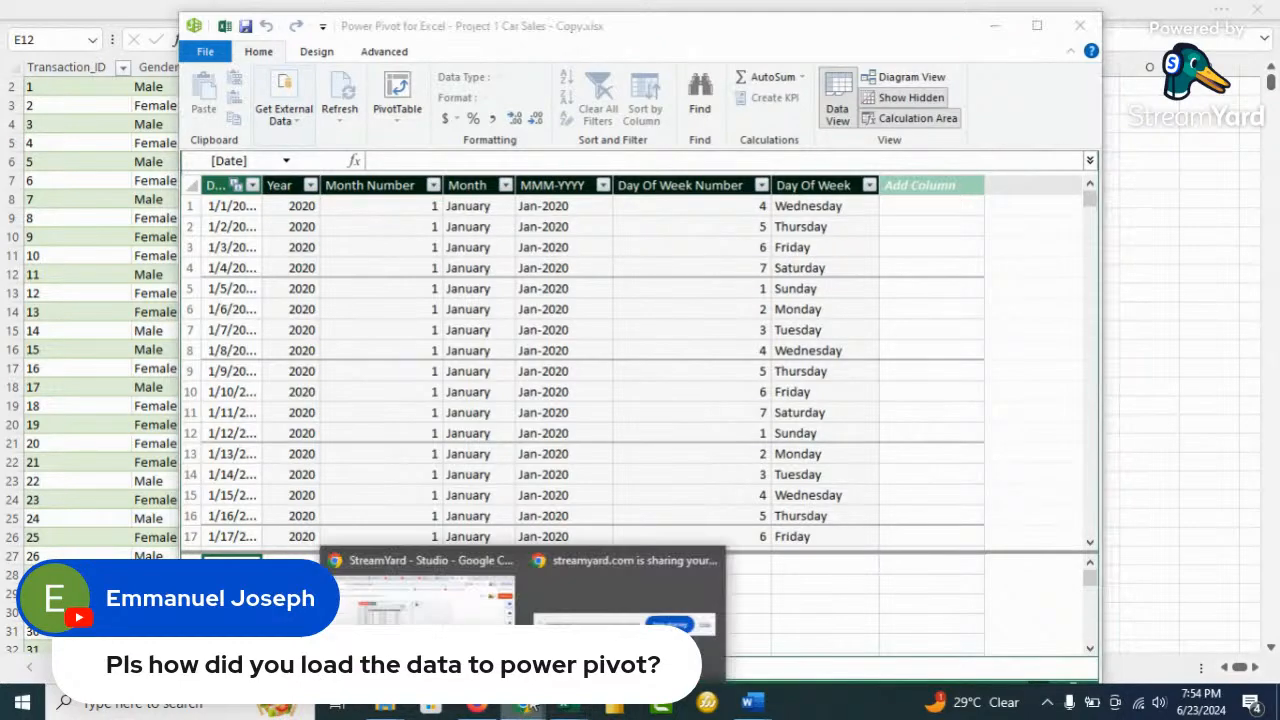
{"action": "left_click", "coordinate": [420, 600]}
{"action": "left_click", "coordinate": [343, 480]}
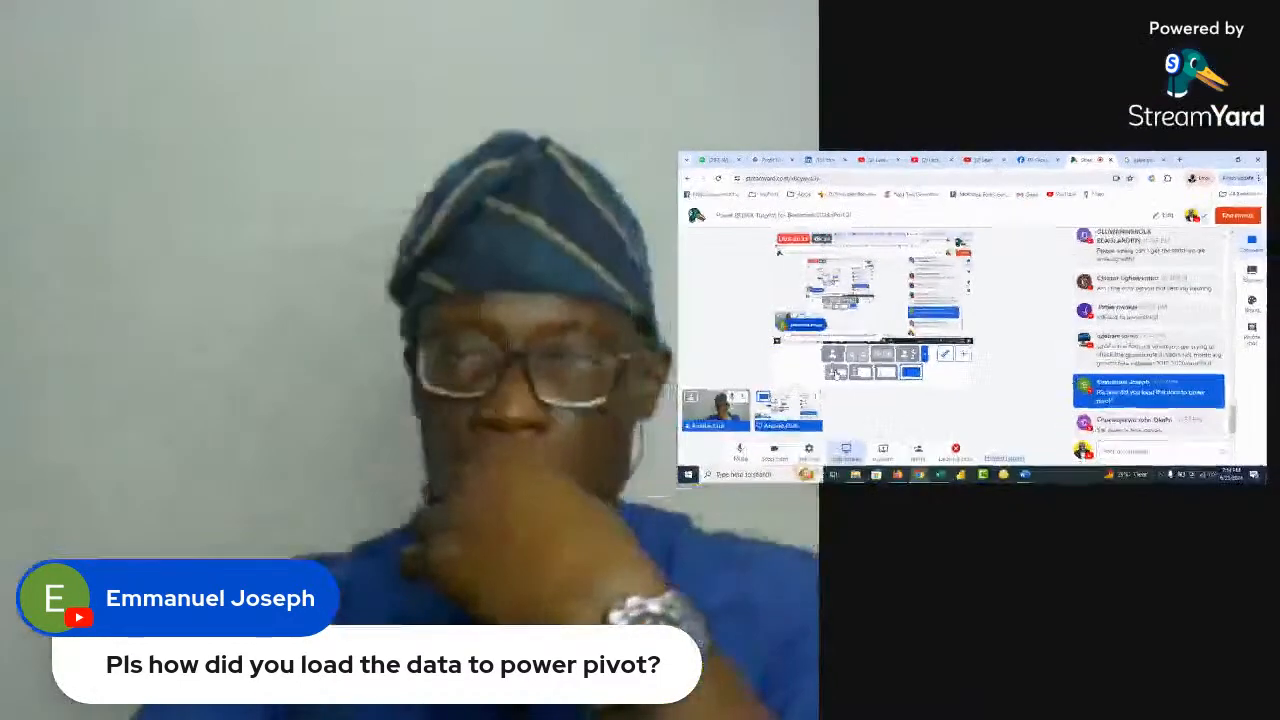
Toggle the viewer's Power Pivot question banner off the broadcast
{"action": "mouse_move", "coordinate": [1000, 500]}
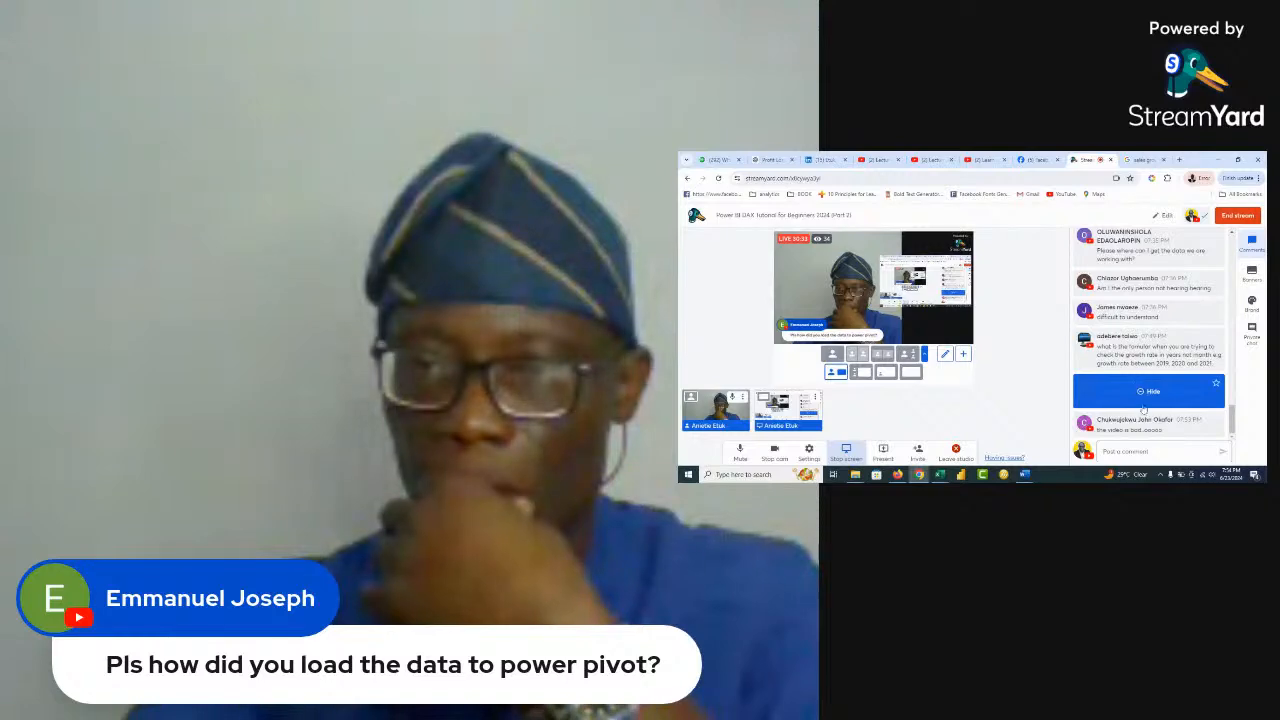
{"action": "mouse_move", "coordinate": [1148, 420]}
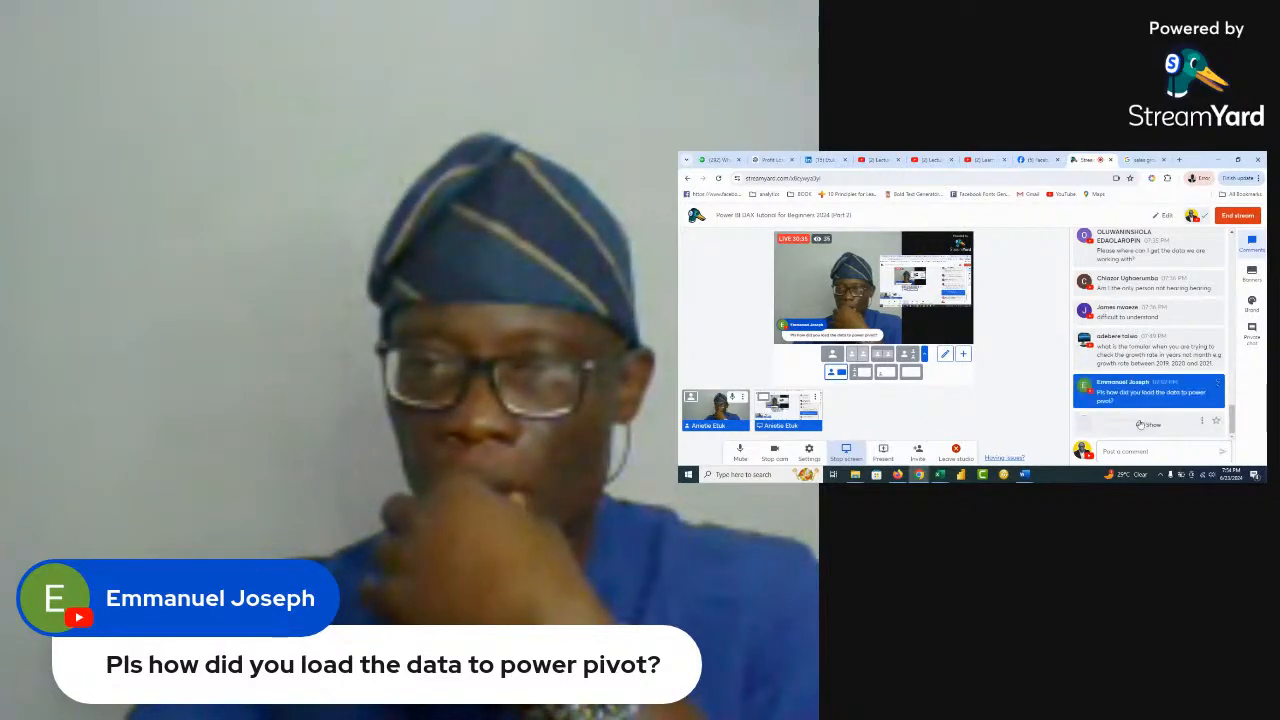
{"action": "mouse_move", "coordinate": [1115, 381]}
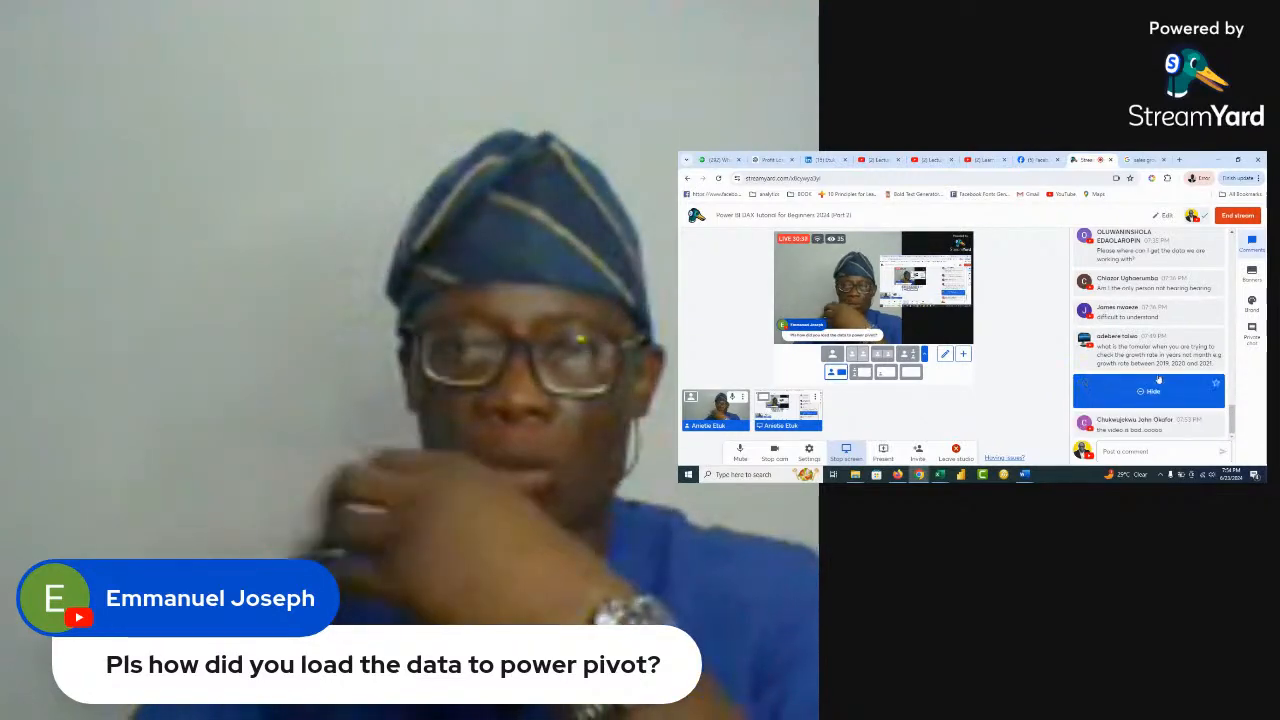
{"action": "left_click", "coordinate": [1150, 391]}
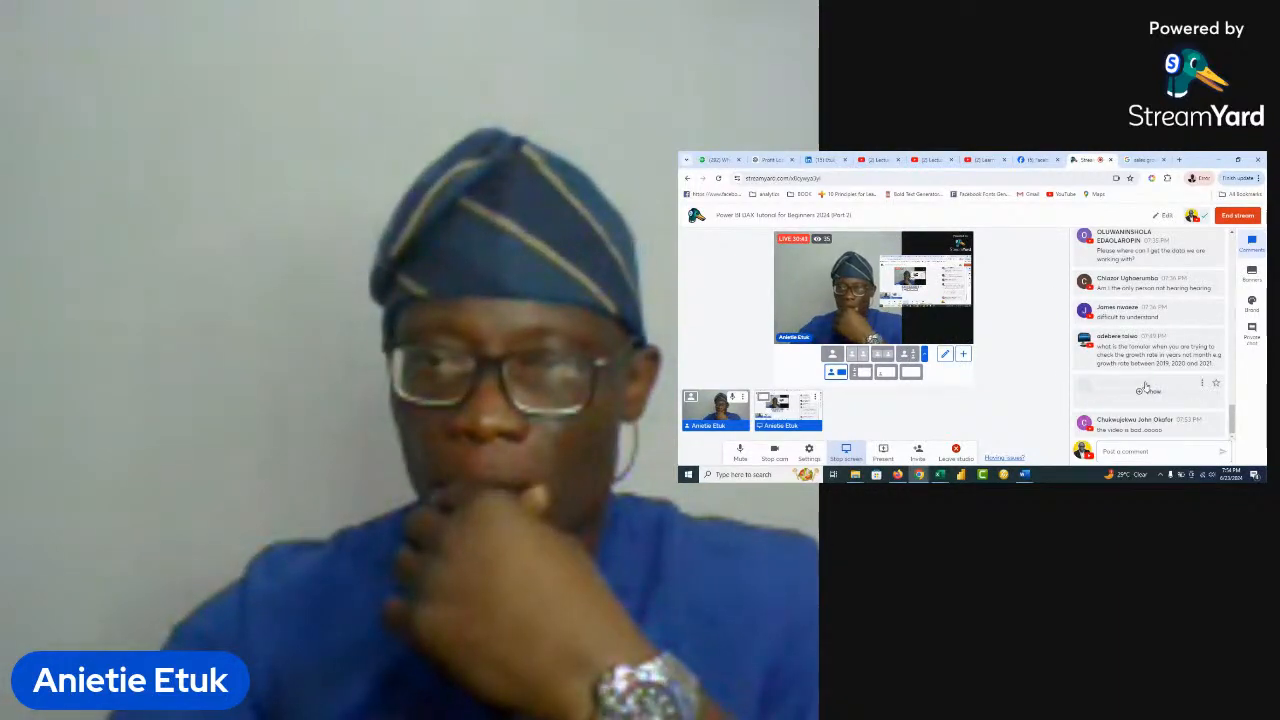
{"action": "left_click", "coordinate": [1146, 389]}
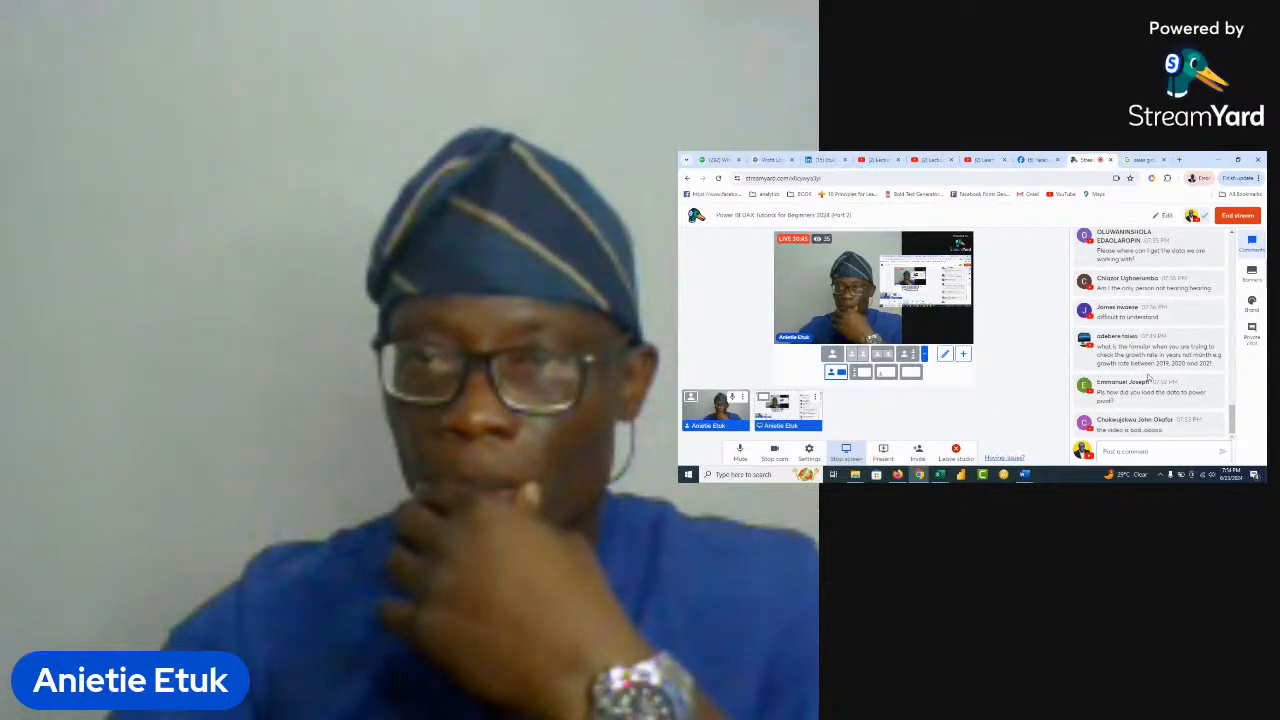